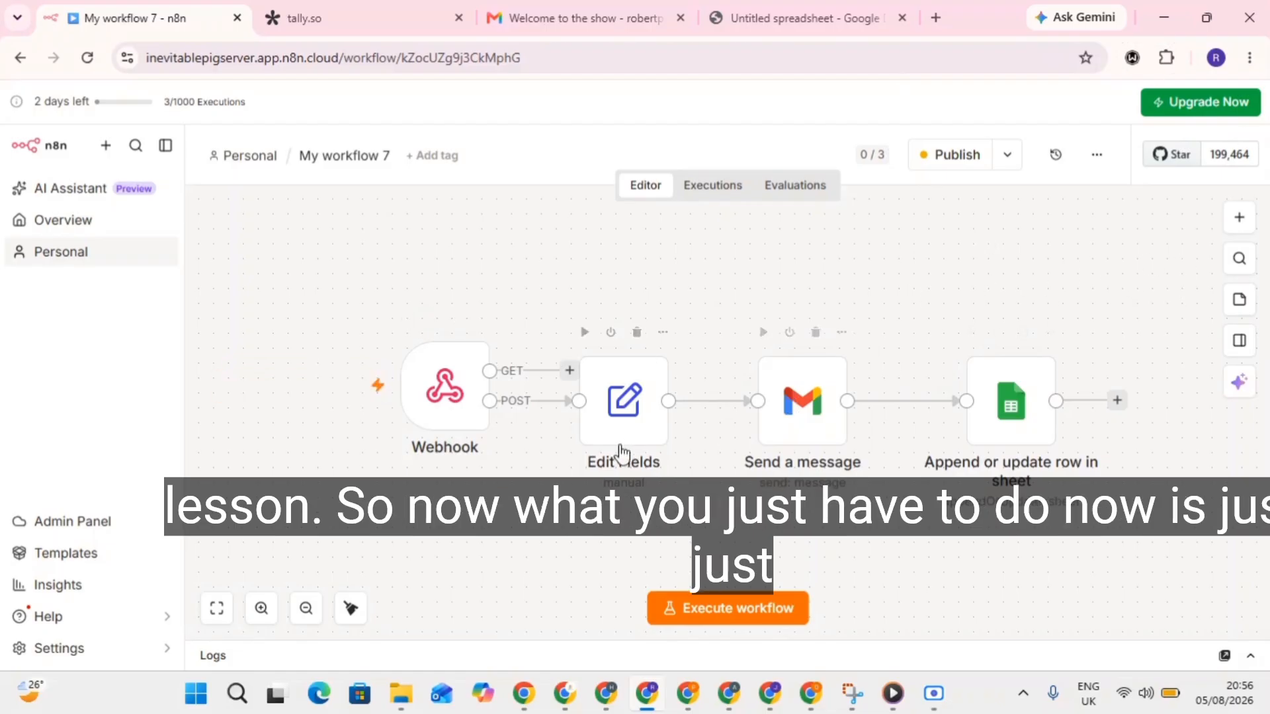
Delete the Edit Fields→Gmail and Gmail→Sheets connections and stack the Gmail node above Sheets.
mouse_move(700, 416)
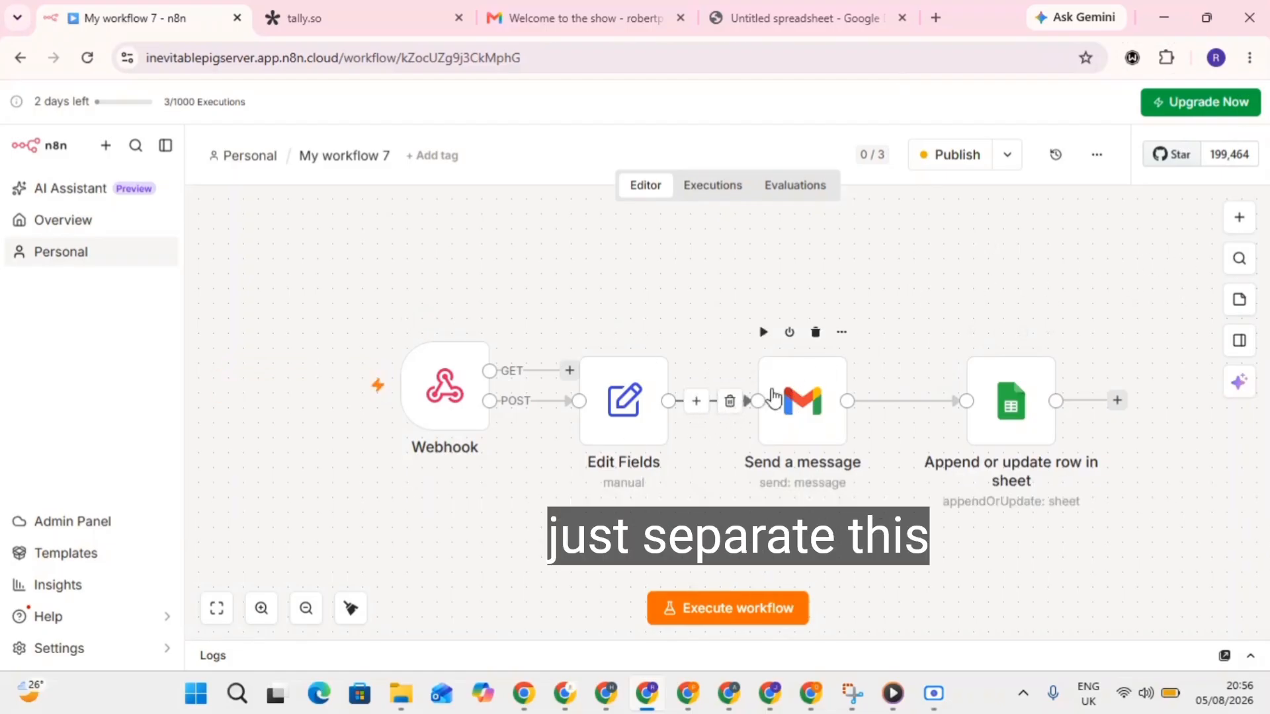
click(731, 402)
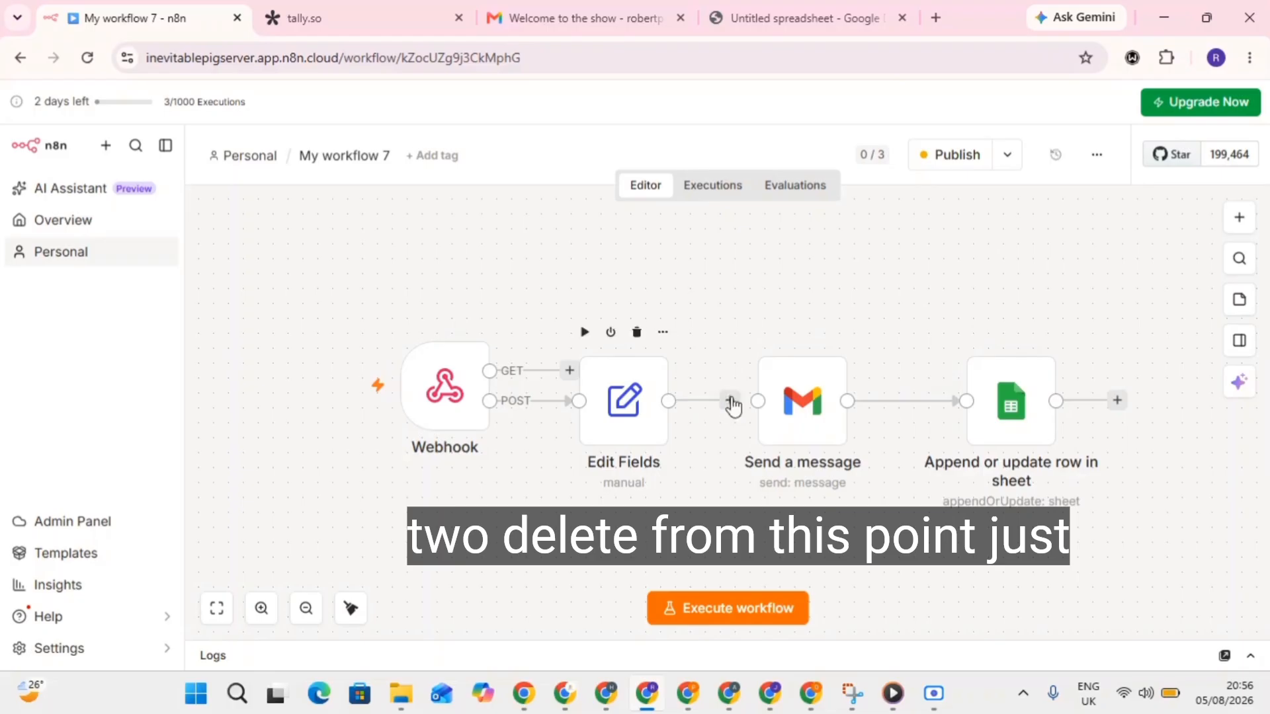
drag(827, 370, 930, 251)
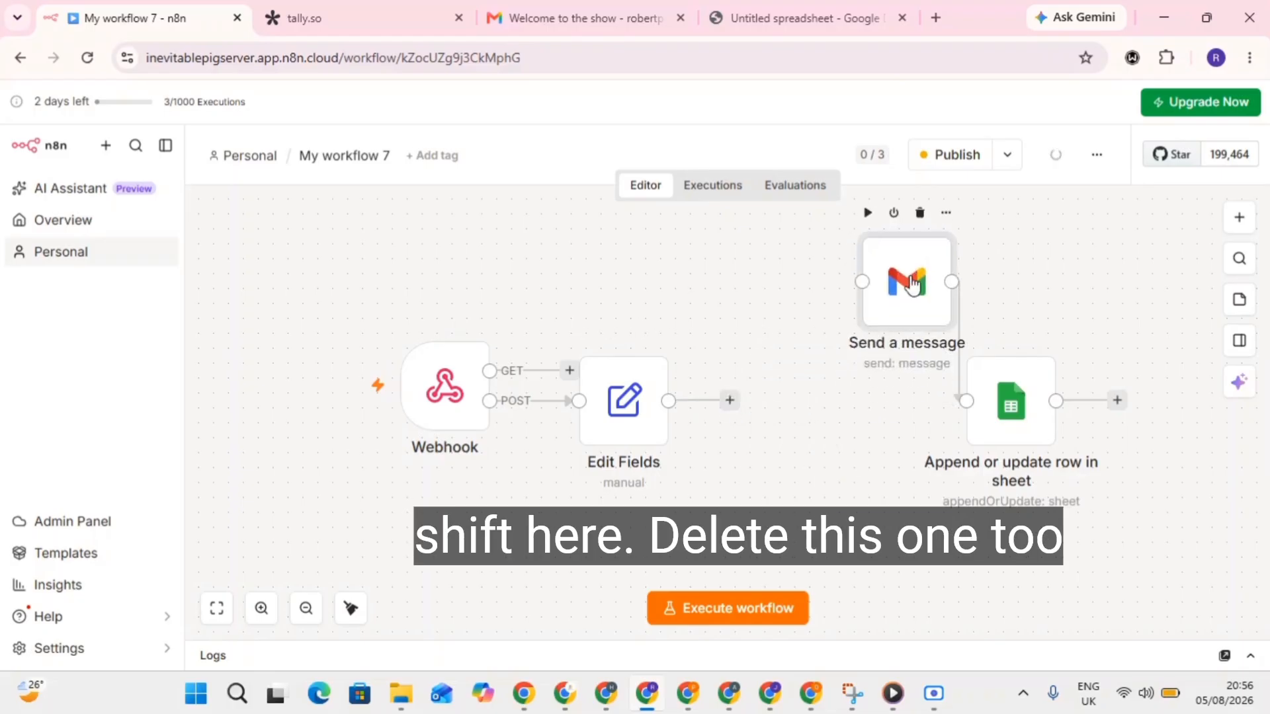
click(975, 342)
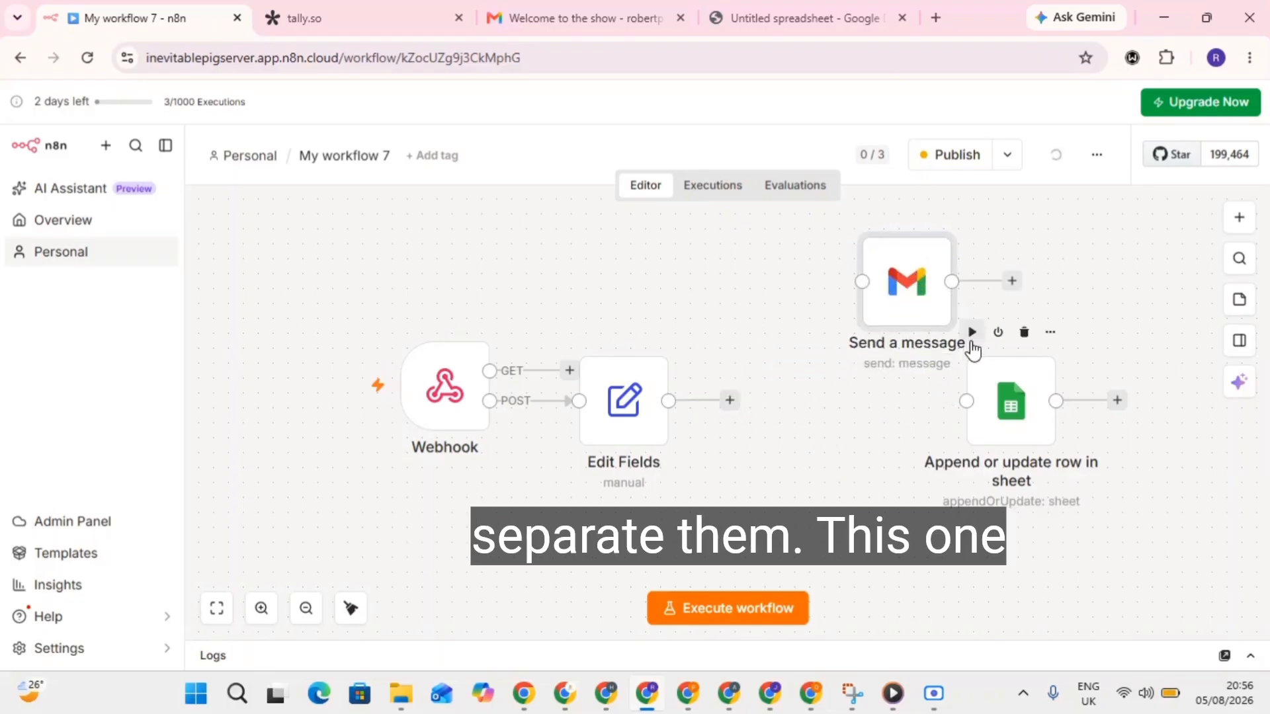
drag(1009, 406, 1023, 510)
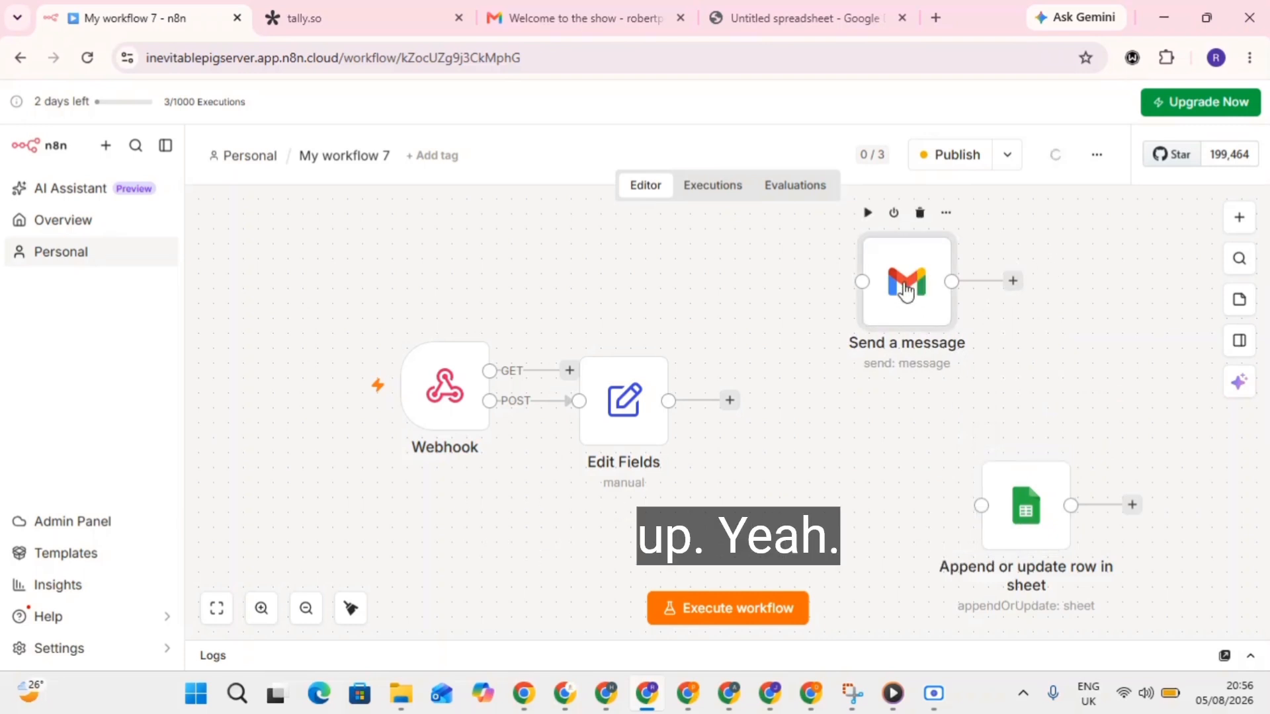
drag(922, 281, 1027, 283)
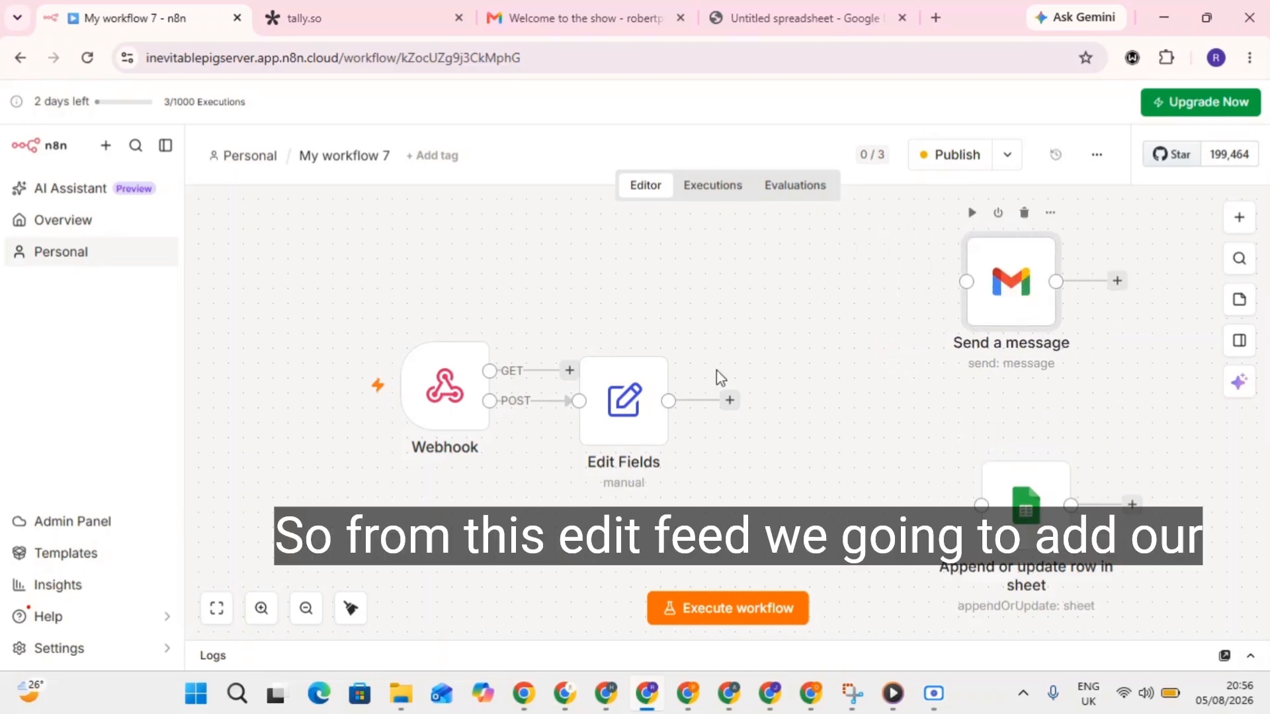
Add an If node after Edit Fields by searching 'if' in the node list.
click(730, 402)
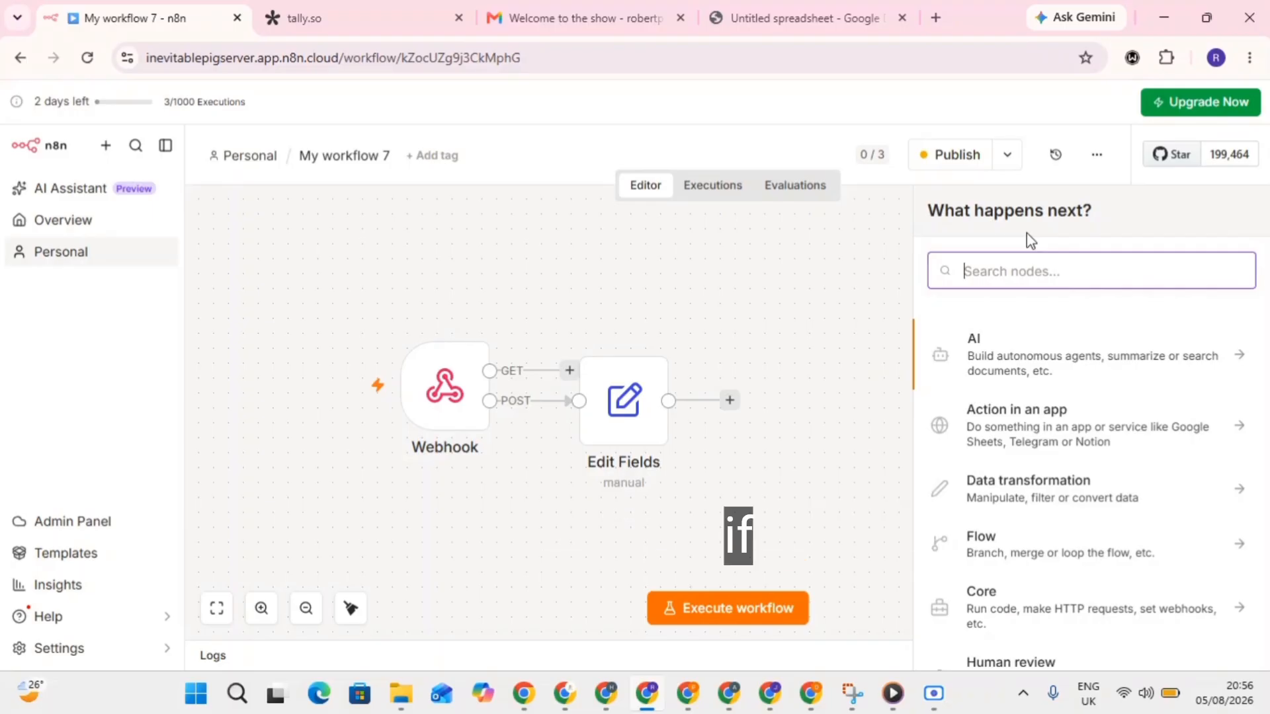
text(if)
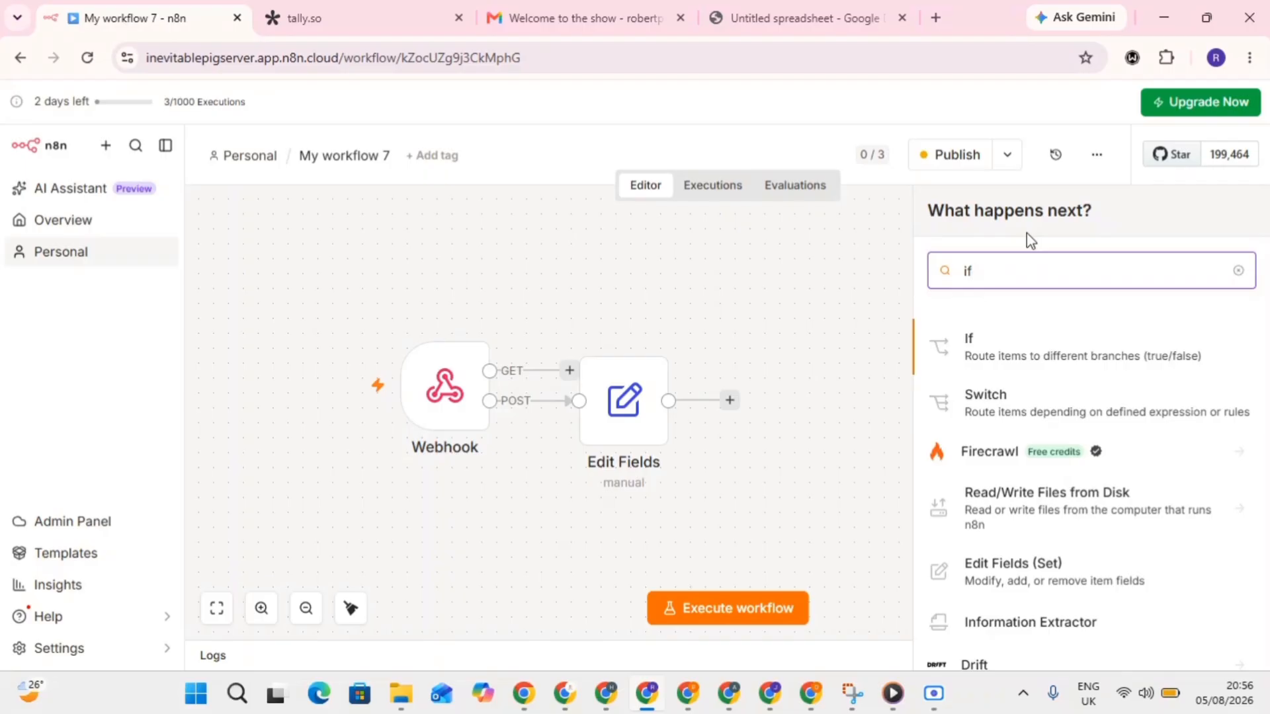
click(1002, 340)
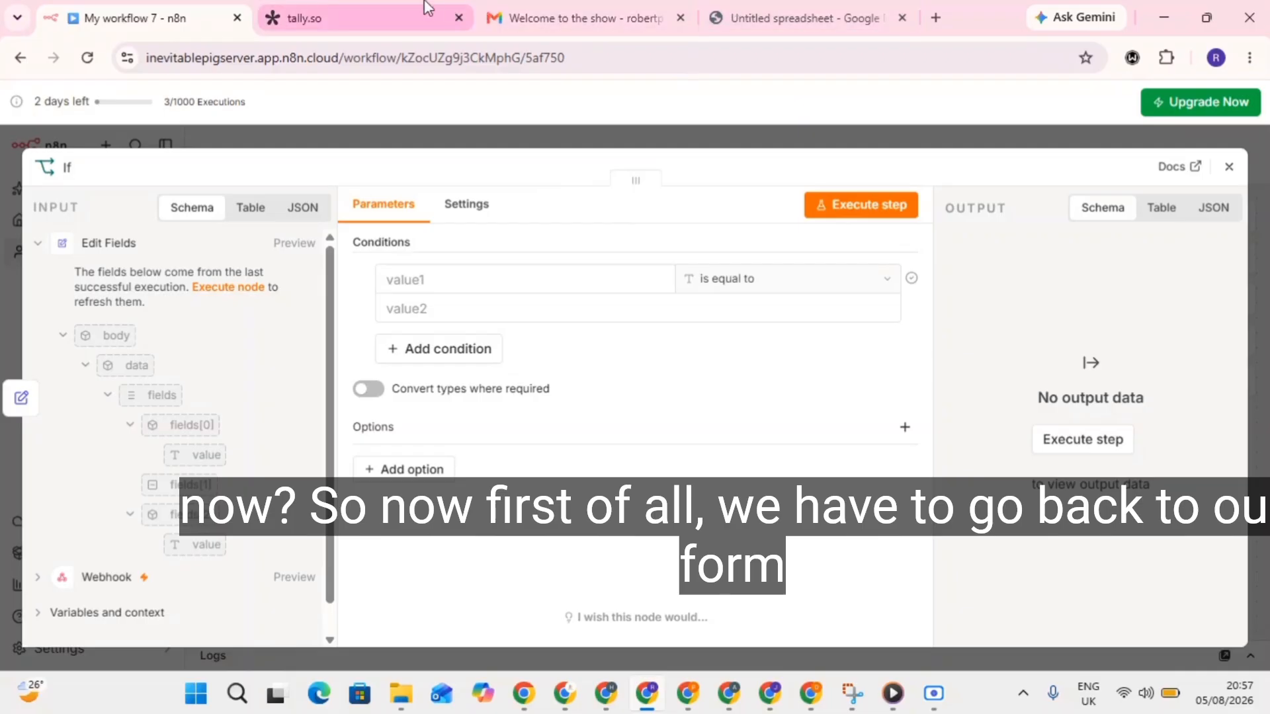
Reload the Tally page and open the contact form in the editor.
click(360, 7)
click(86, 57)
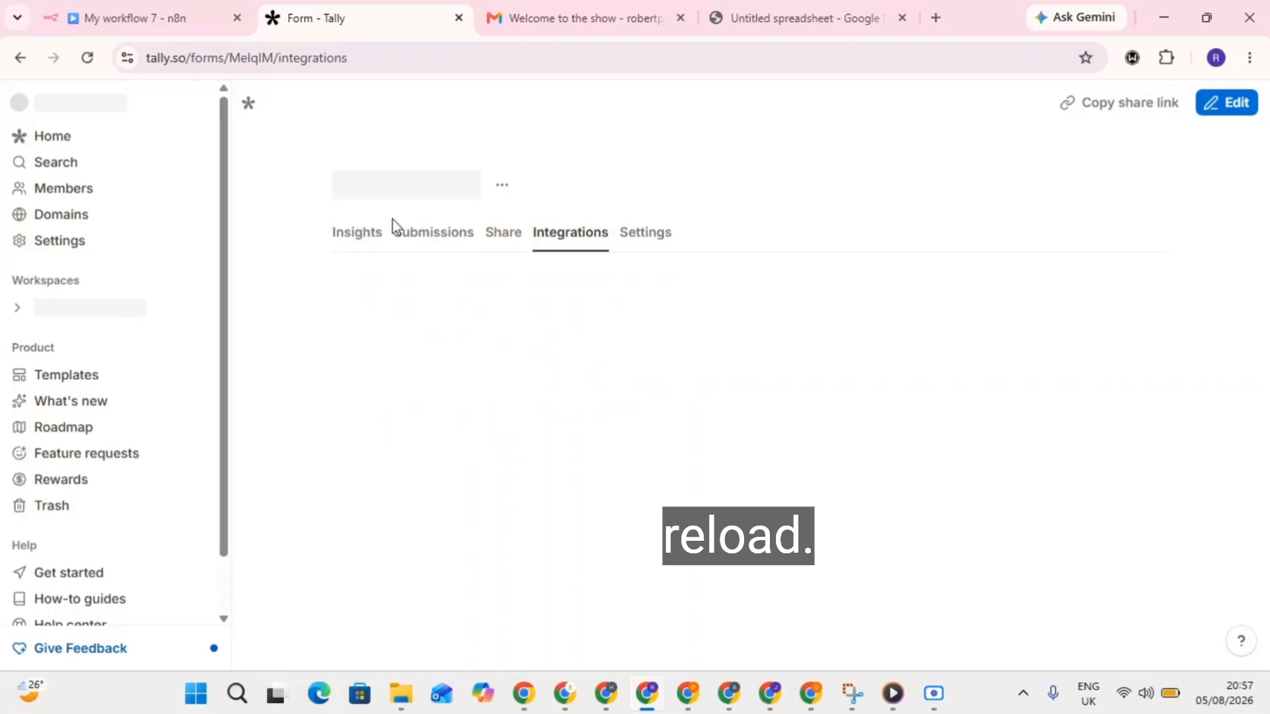
click(1197, 110)
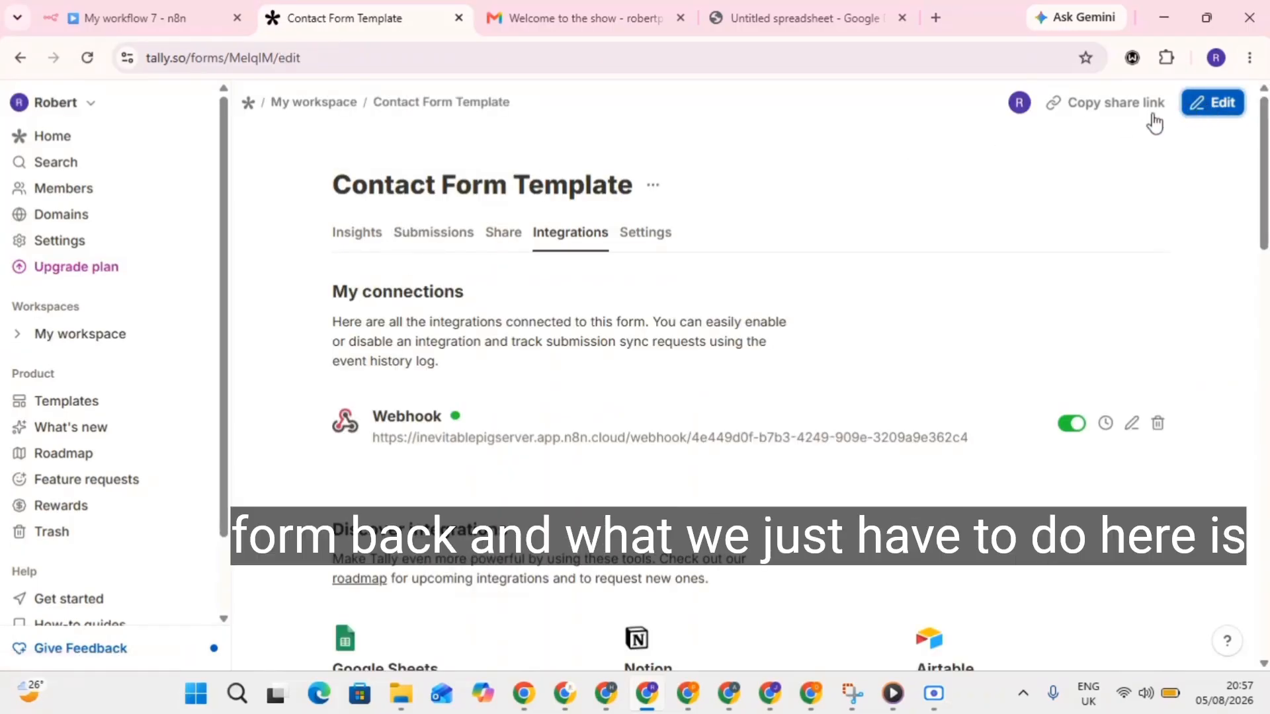
scroll(648, 382, down, 5)
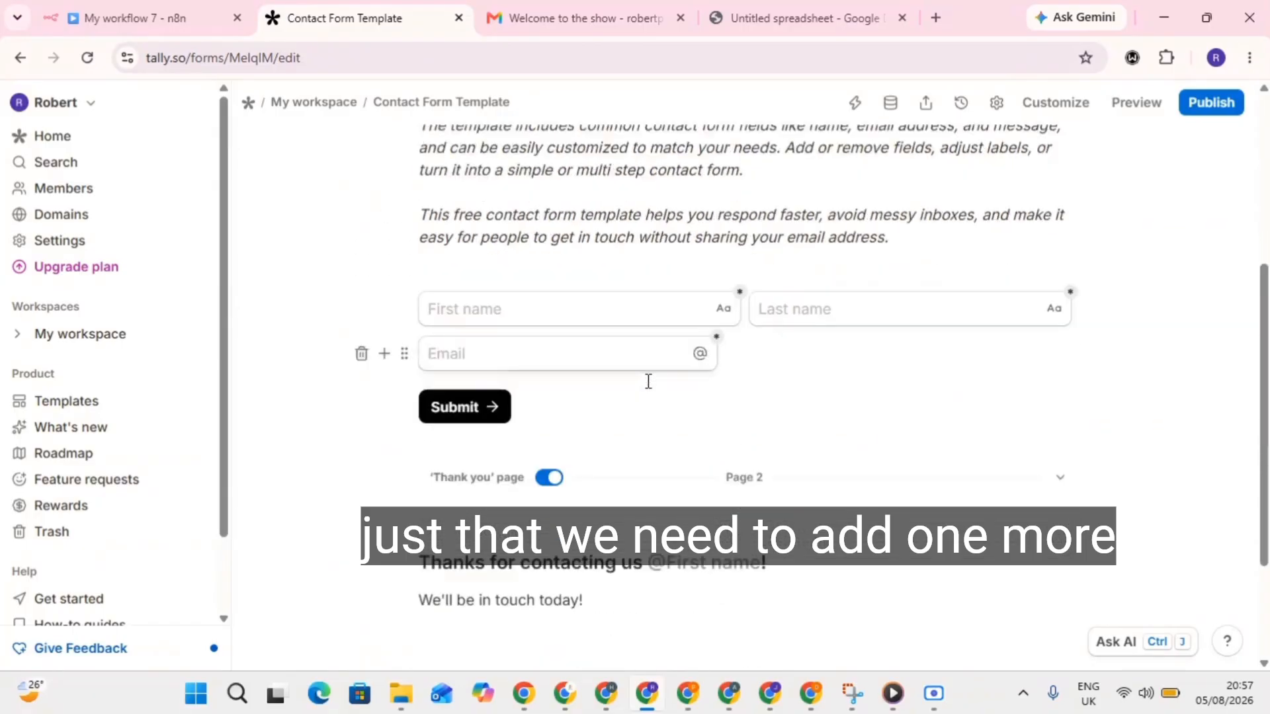
scroll(648, 382, down, 1)
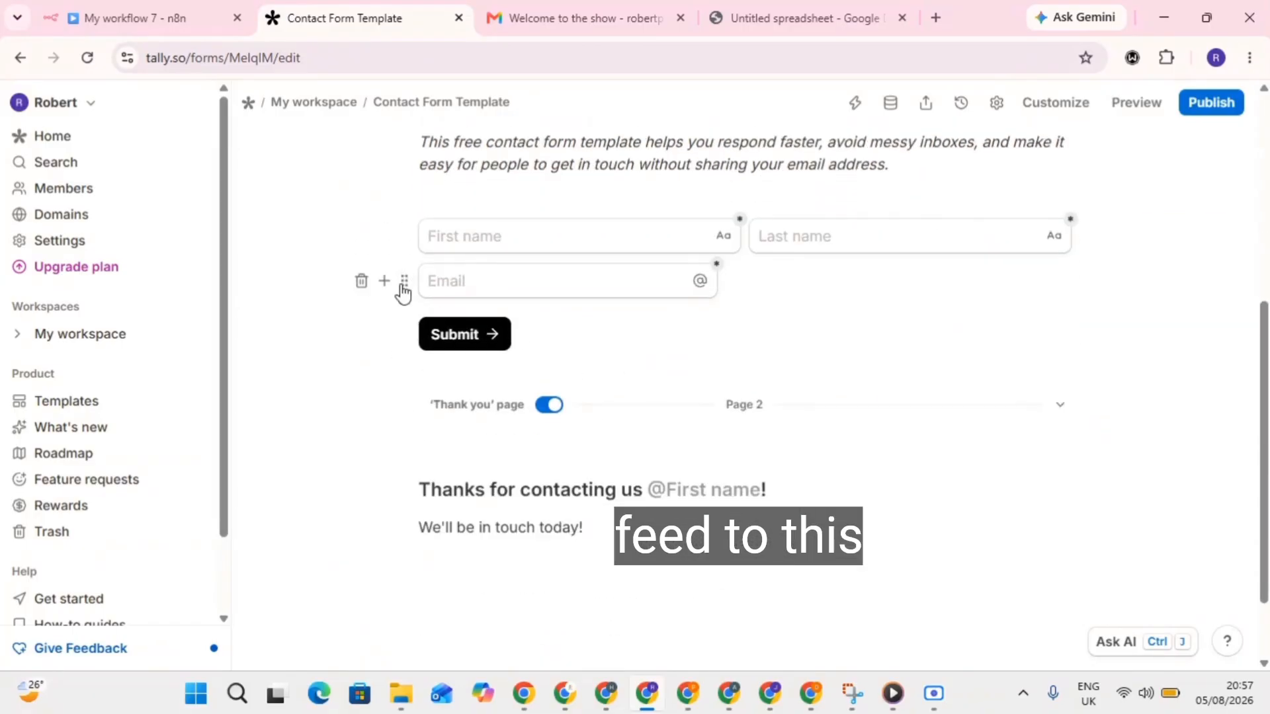
Insert a 'Priority' short-answer question below Email and publish the form.
click(384, 281)
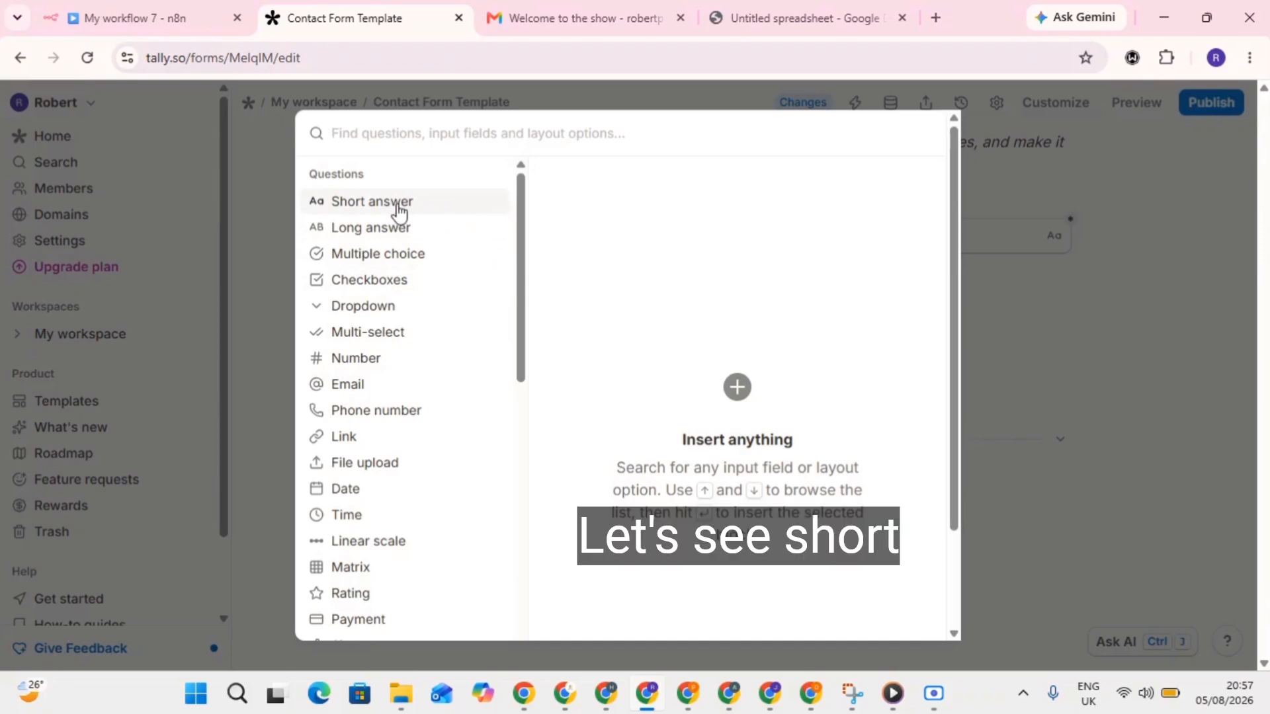
mouse_move(399, 213)
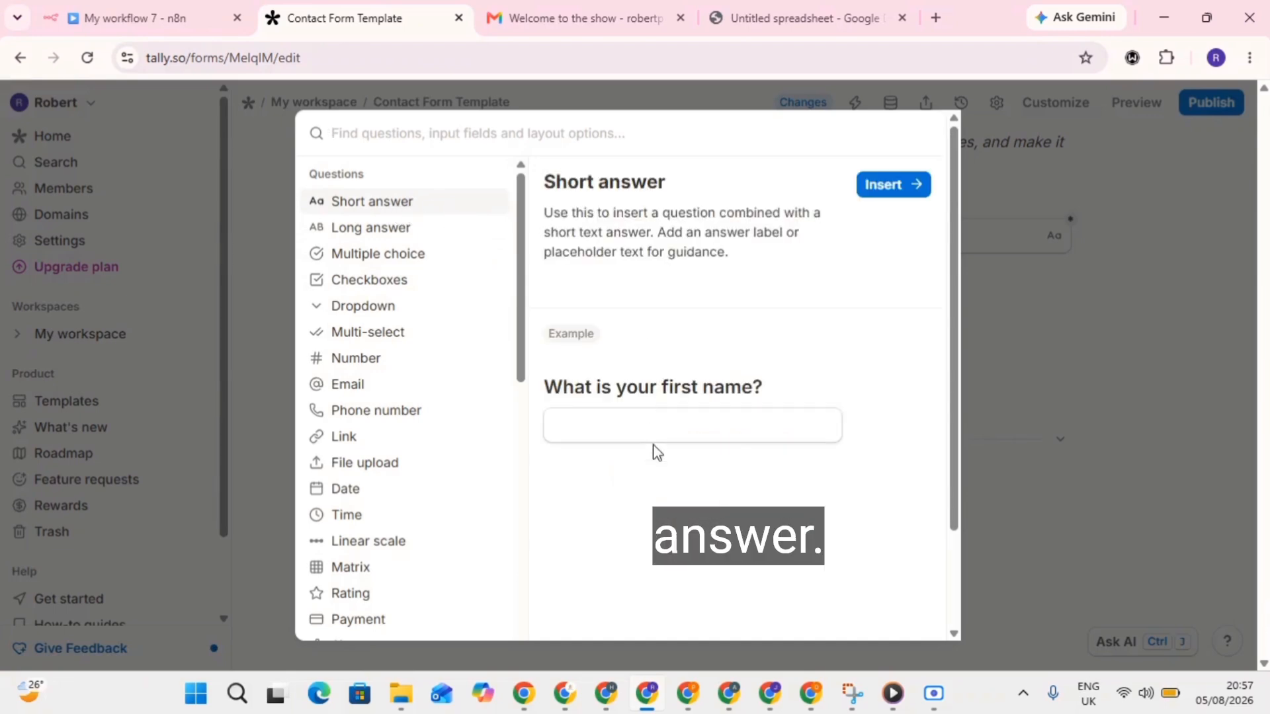
key(Return)
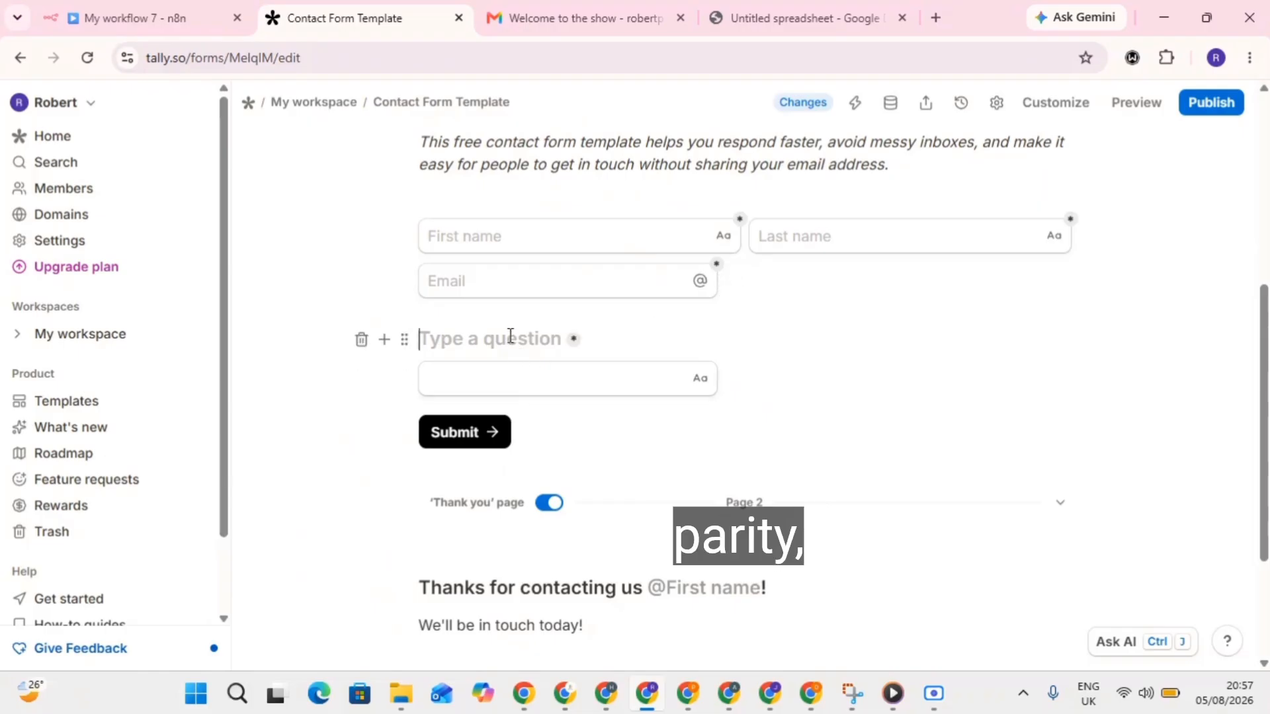
text(Pri)
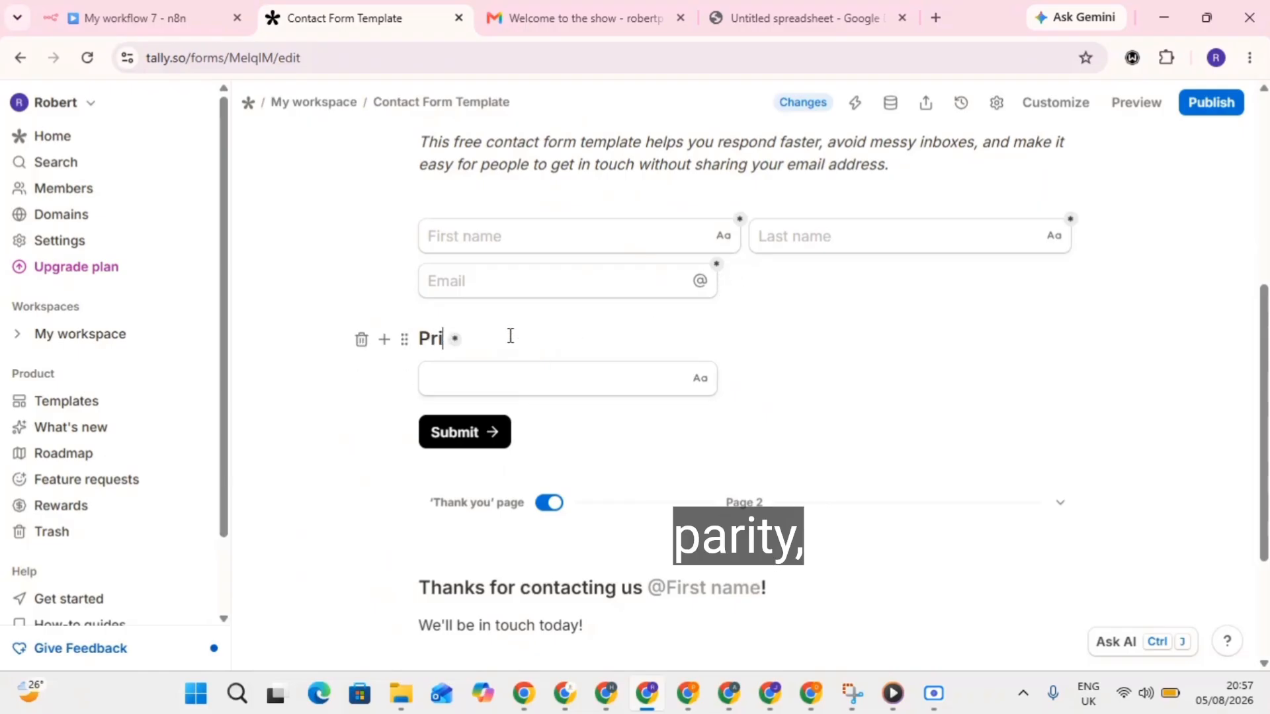
text(ority)
click(514, 380)
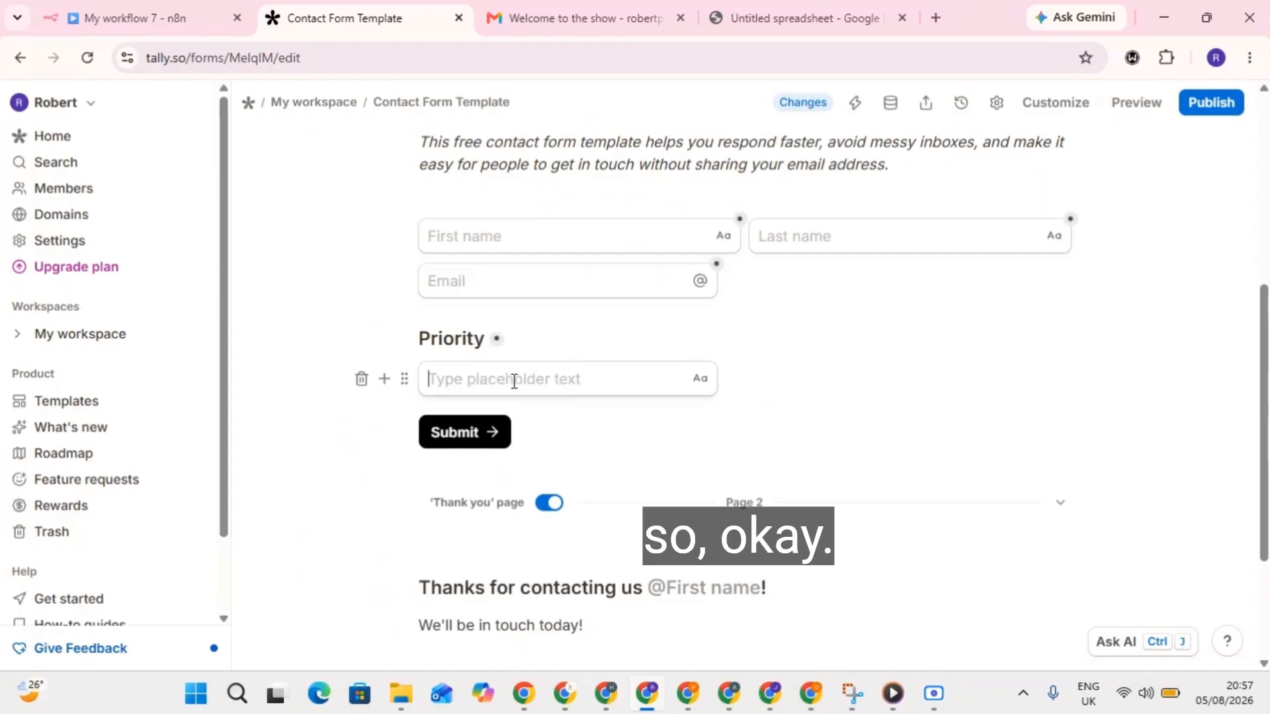
click(311, 303)
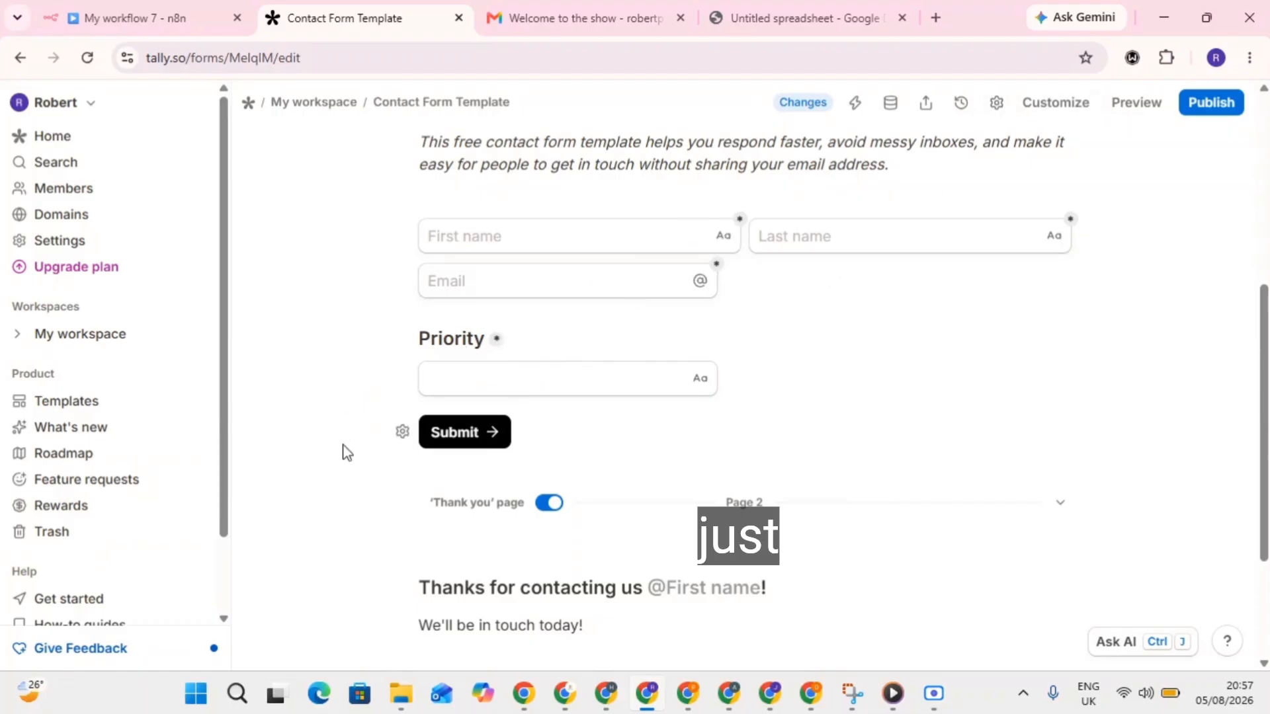
click(502, 379)
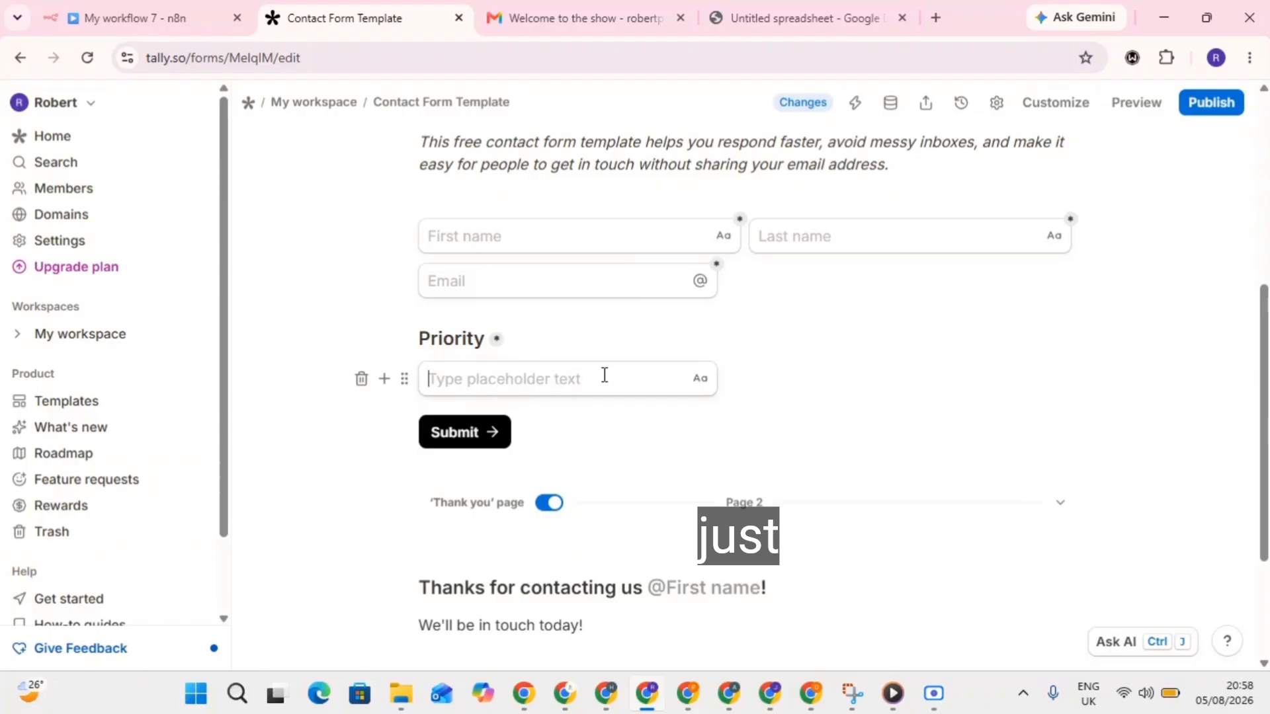
click(1208, 104)
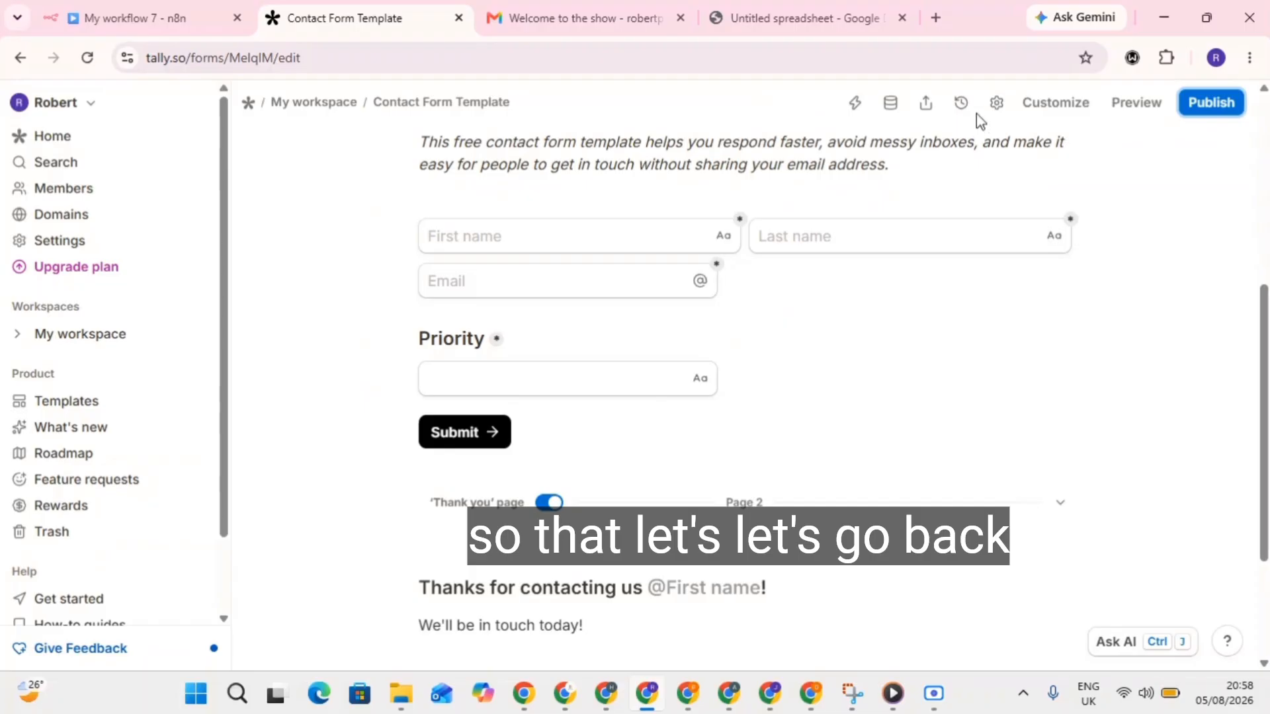
Open the copied share link in a new tab and check that the Priority field appears.
click(927, 106)
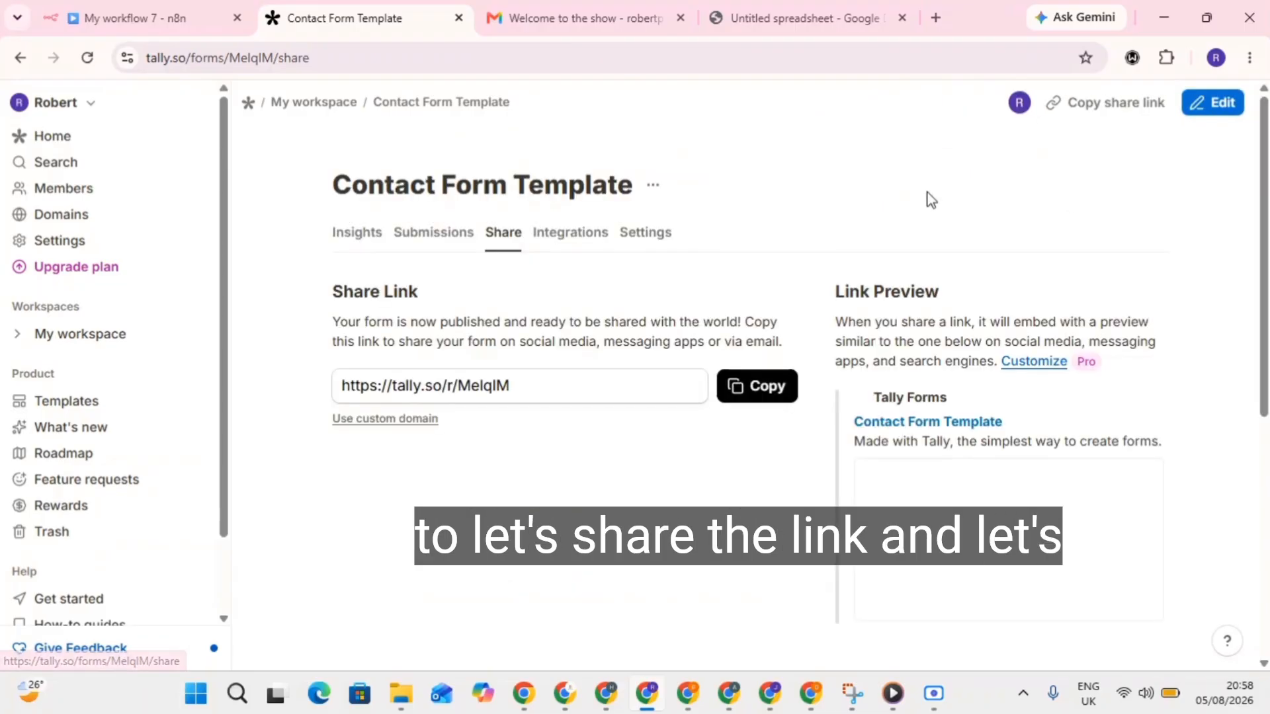
click(757, 390)
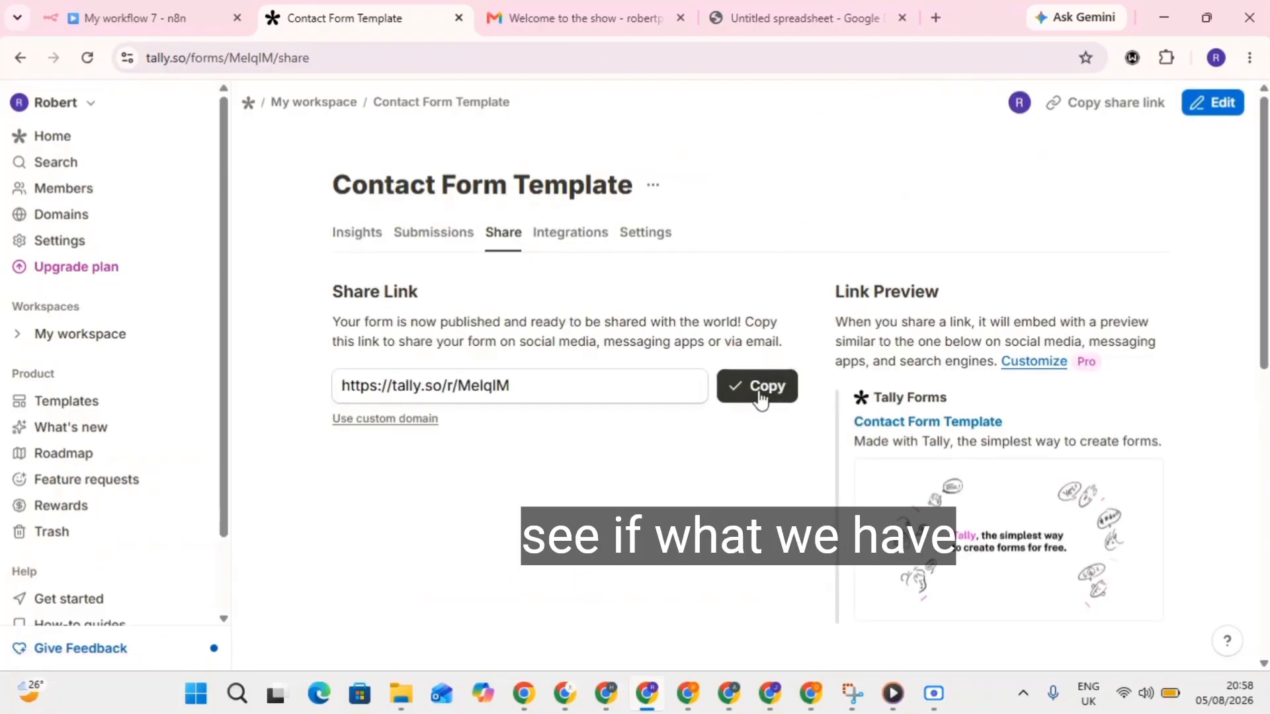
click(940, 16)
click(756, 55)
key(ctrl+v)
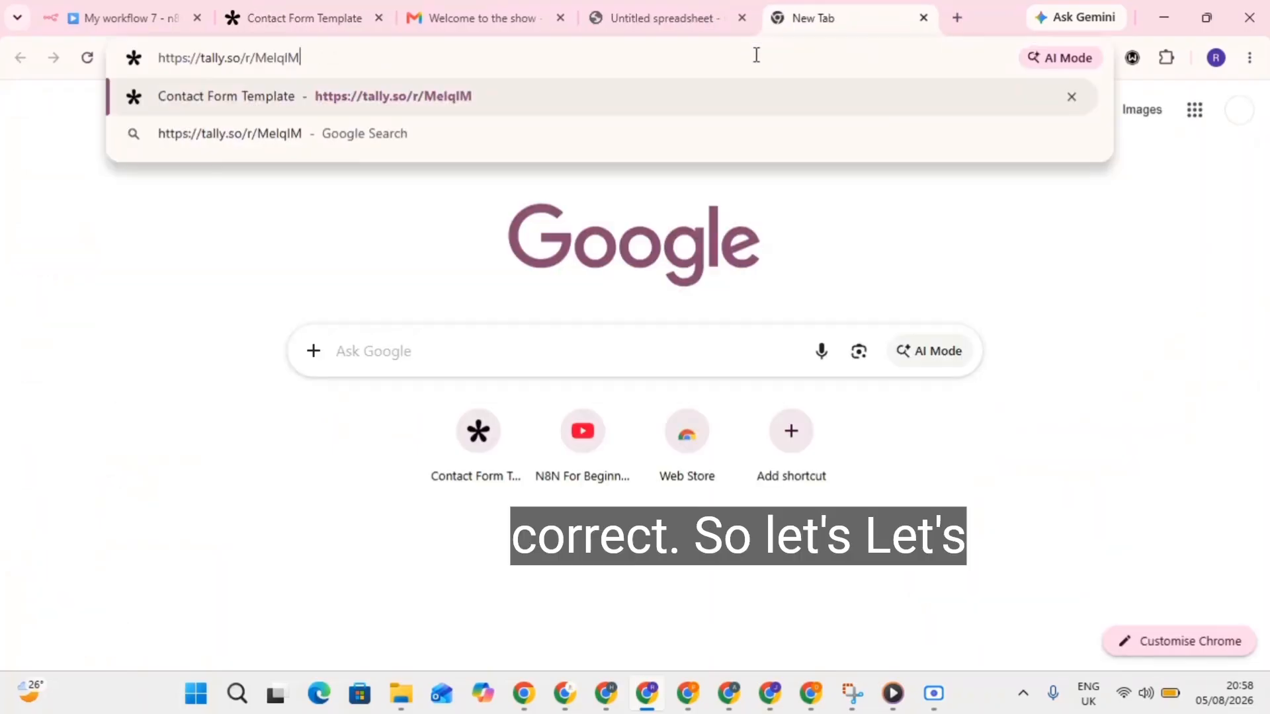
key(Return)
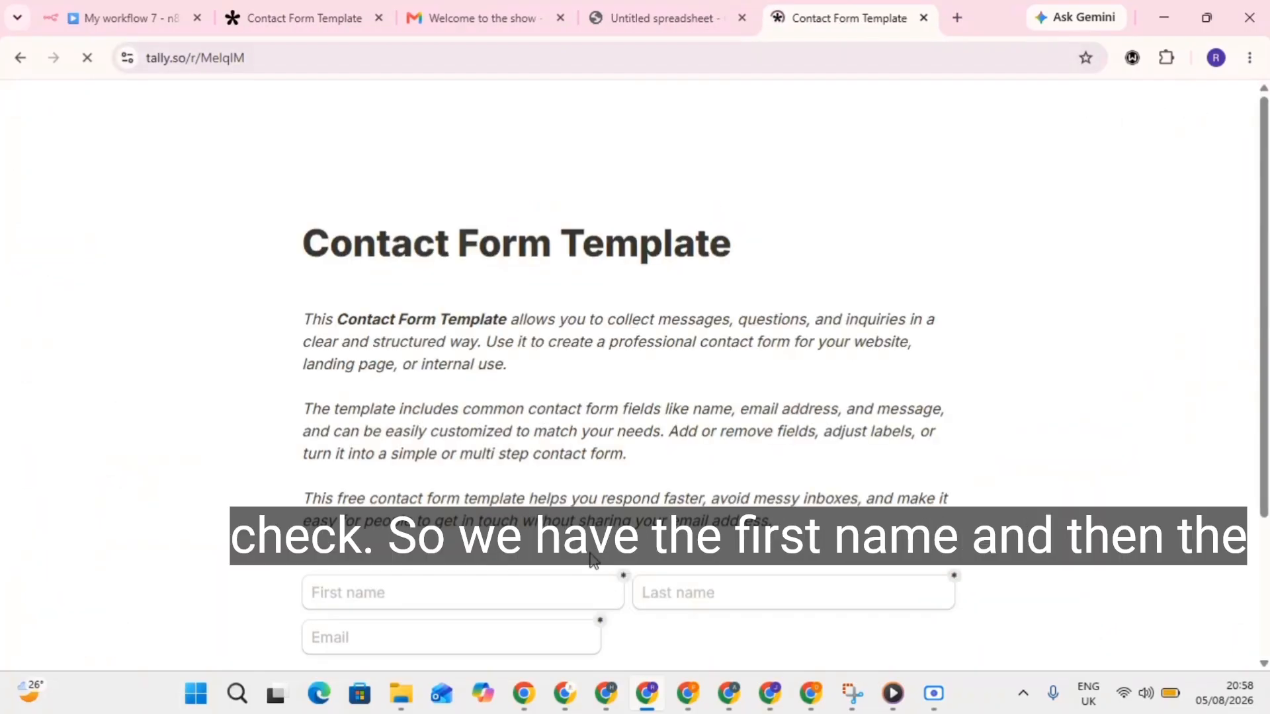
click(410, 554)
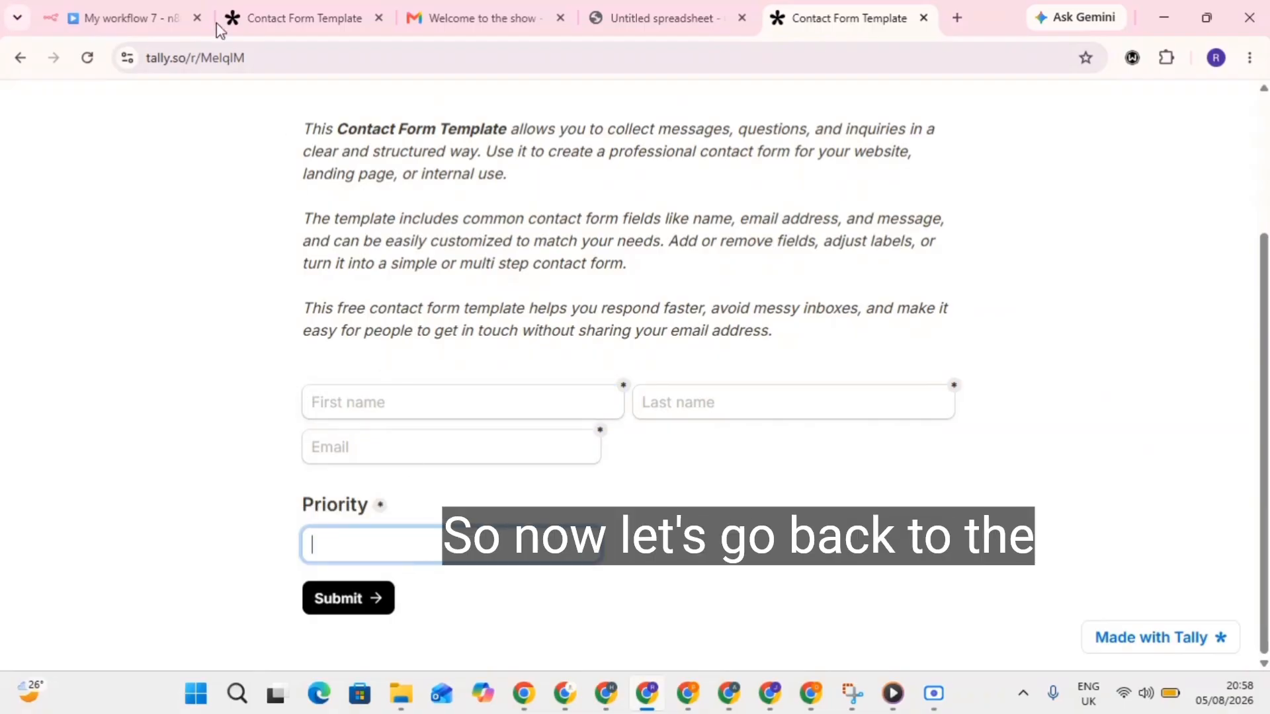
click(299, 10)
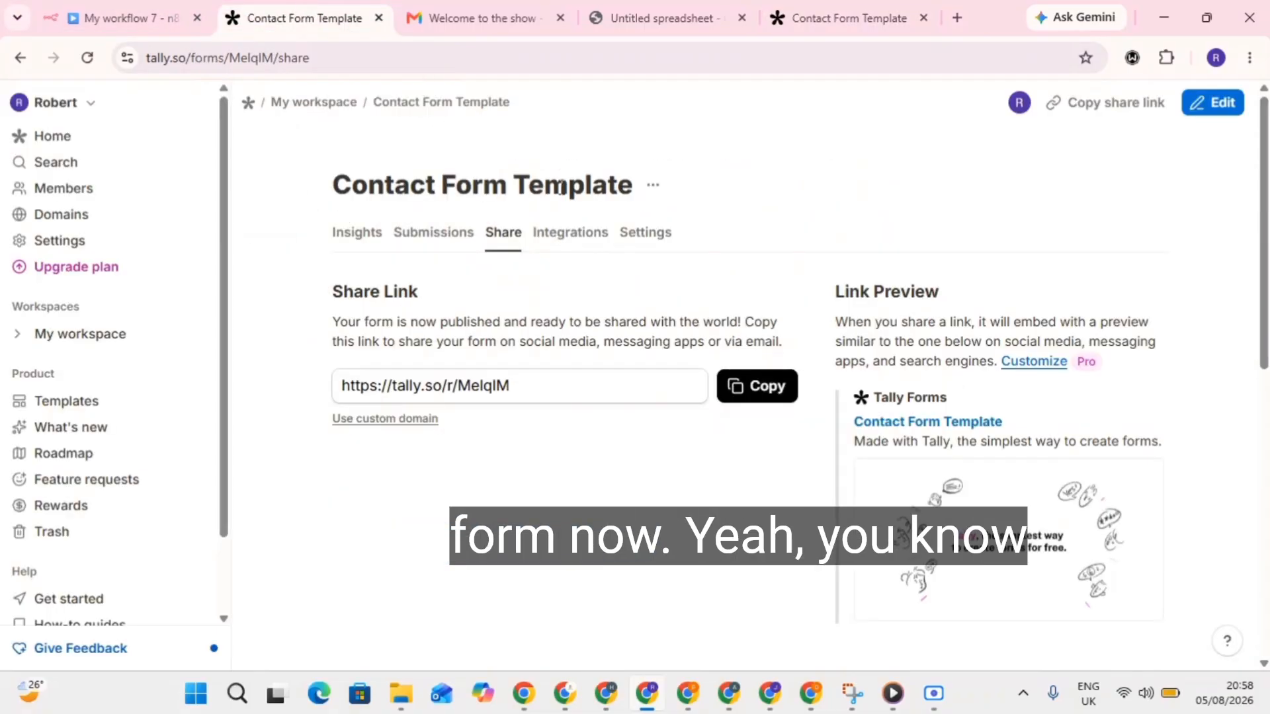
Delete the form's Webhook integration in Tally, then return to the n8n workflow.
click(587, 240)
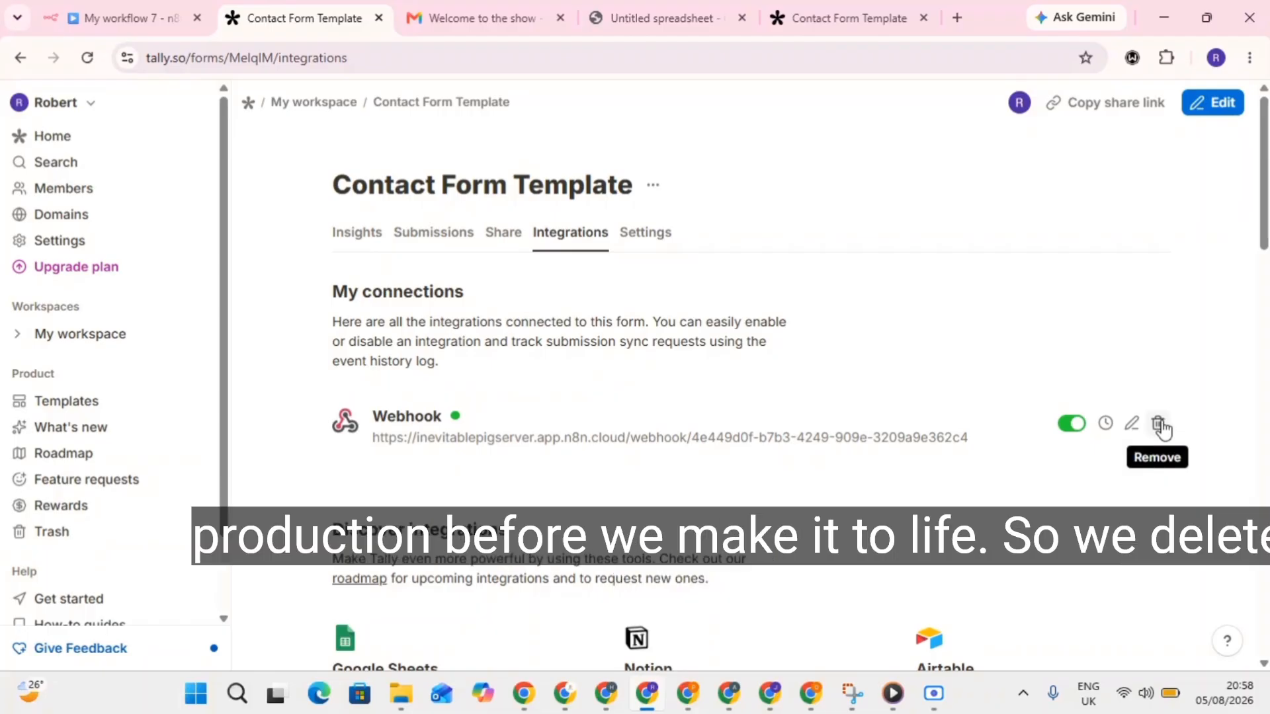
click(1159, 424)
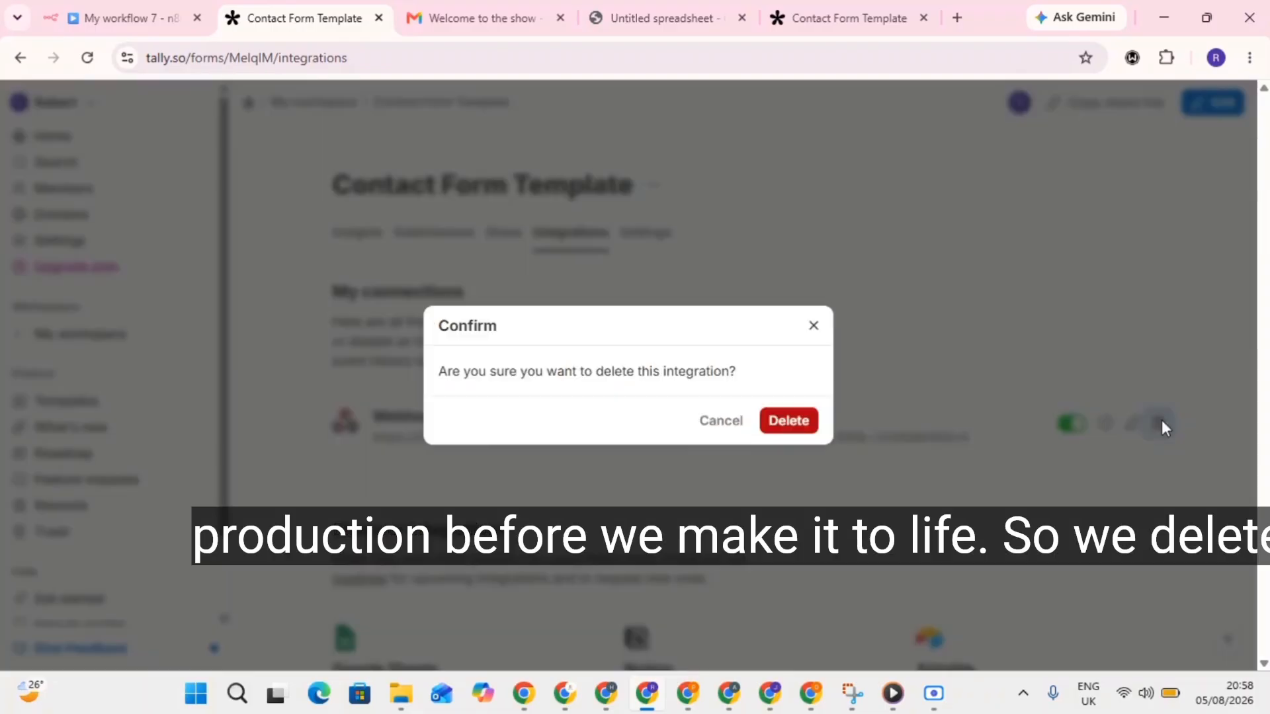
click(793, 422)
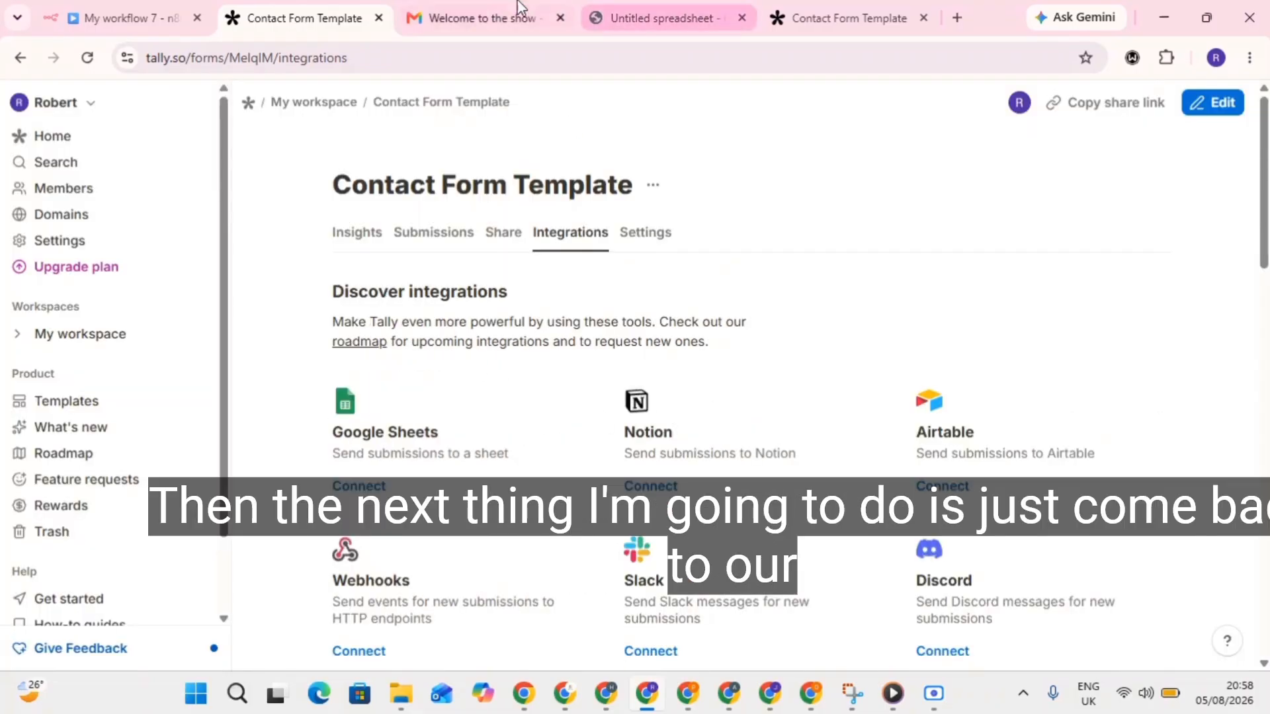
click(140, 7)
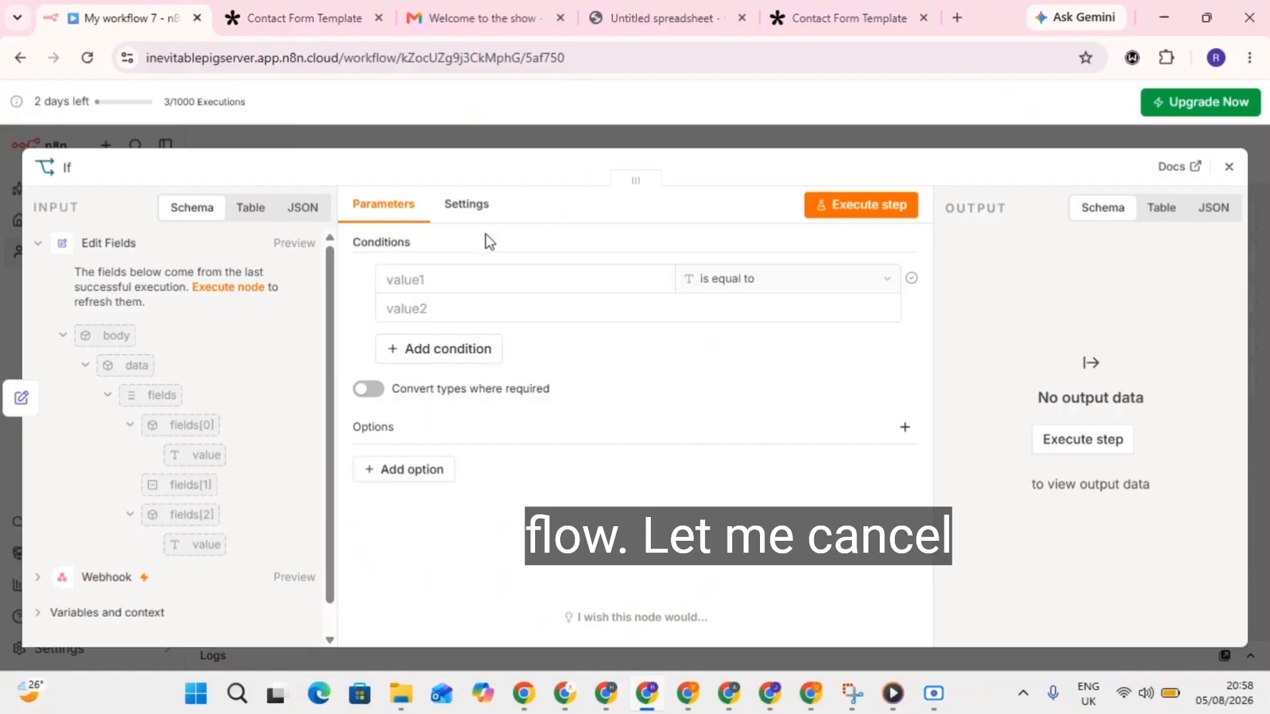
Close the If panel and copy the Webhook node's test URL for use in Tally.
click(1229, 167)
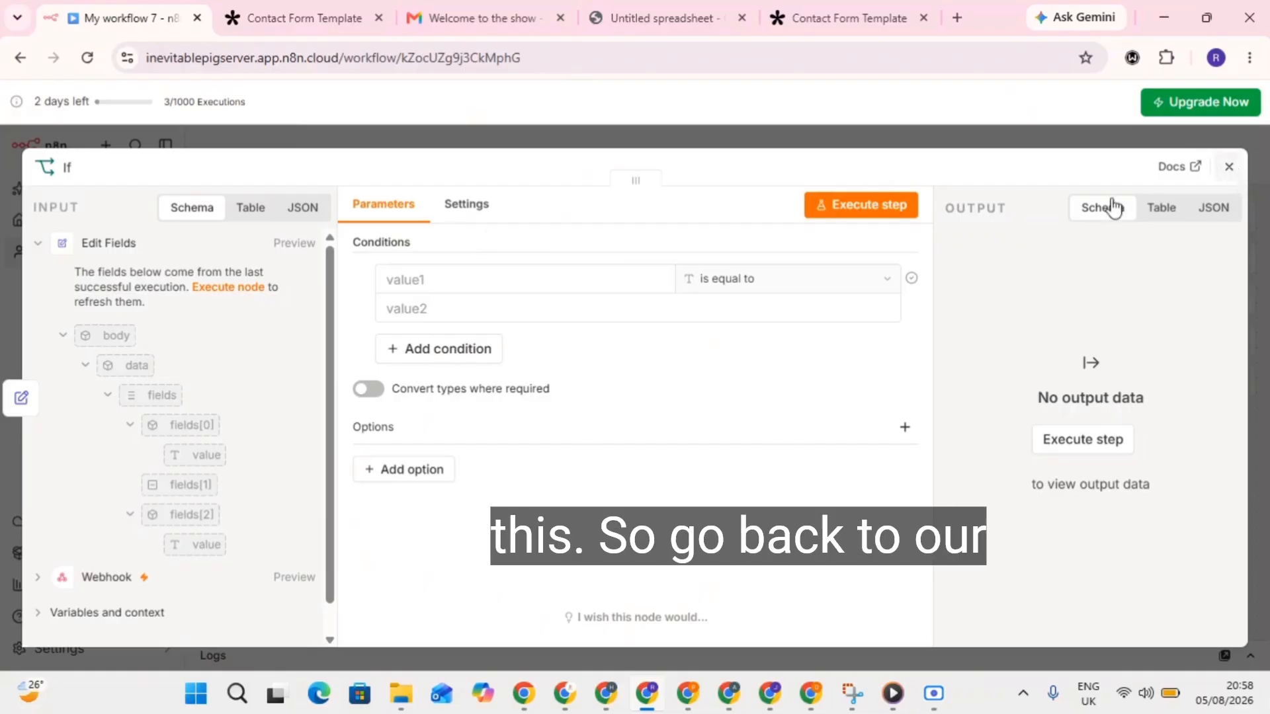
click(434, 397)
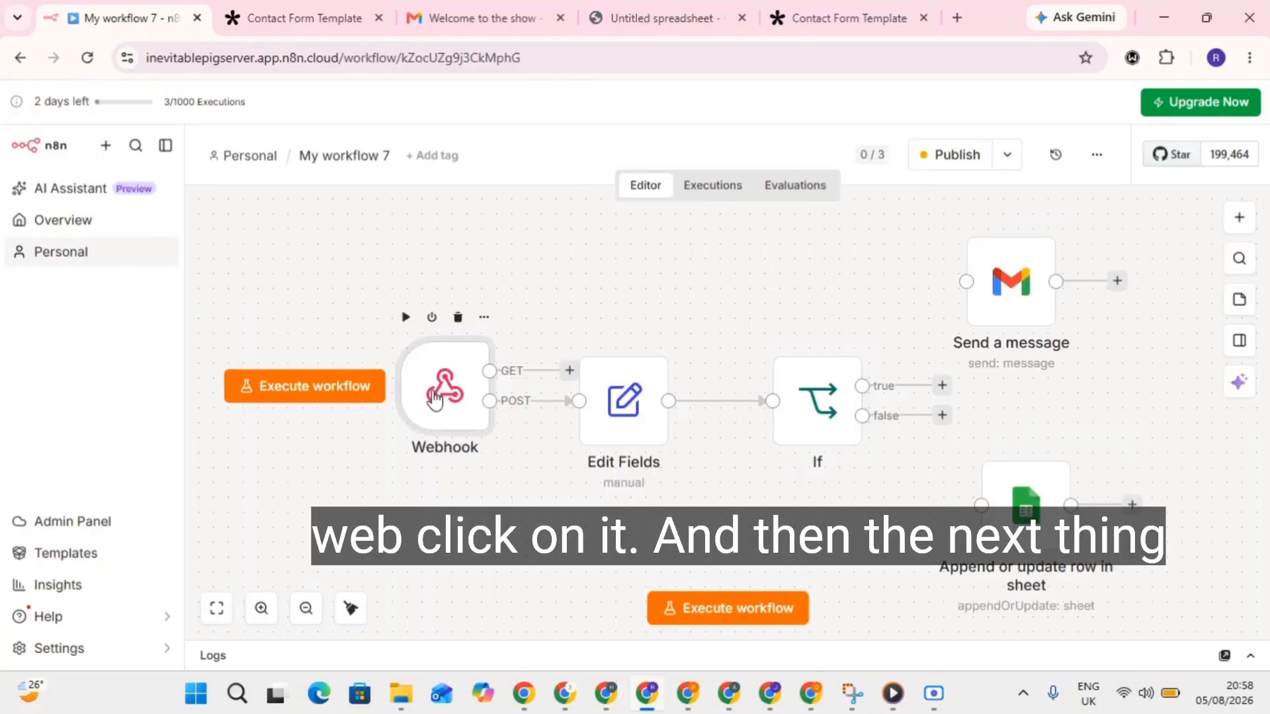
double_click(434, 397)
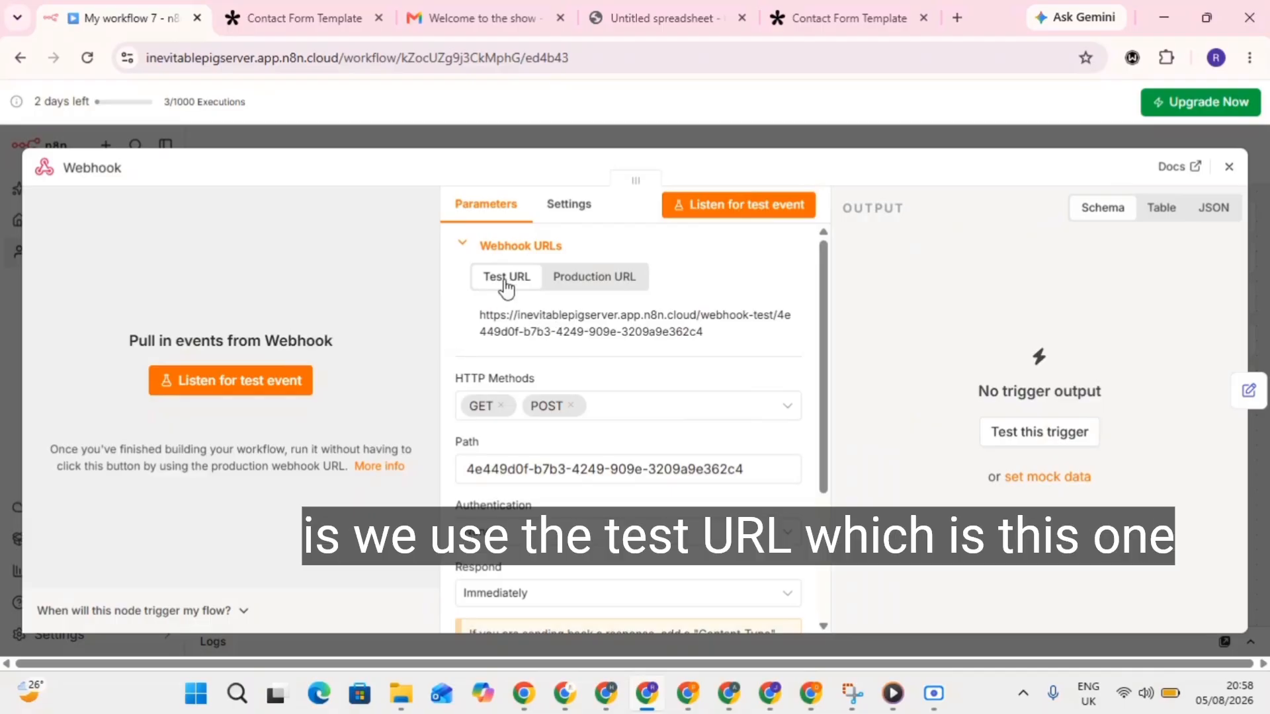
click(565, 336)
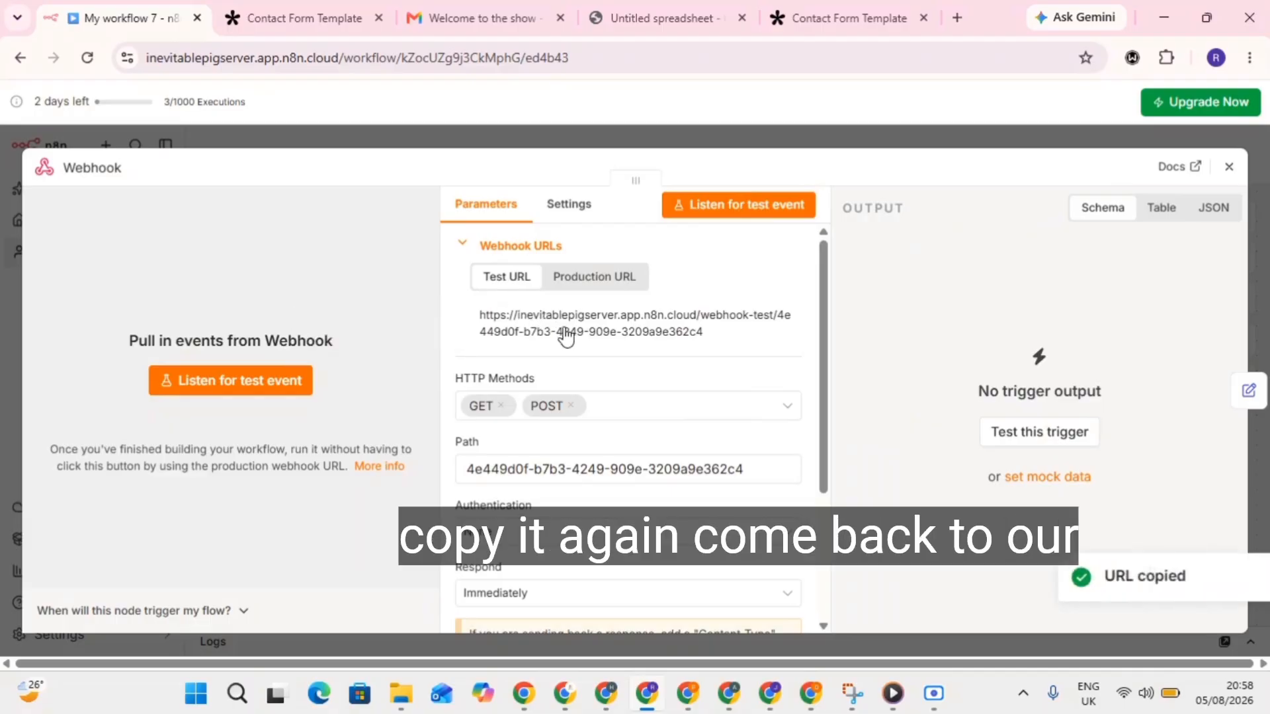
click(330, 8)
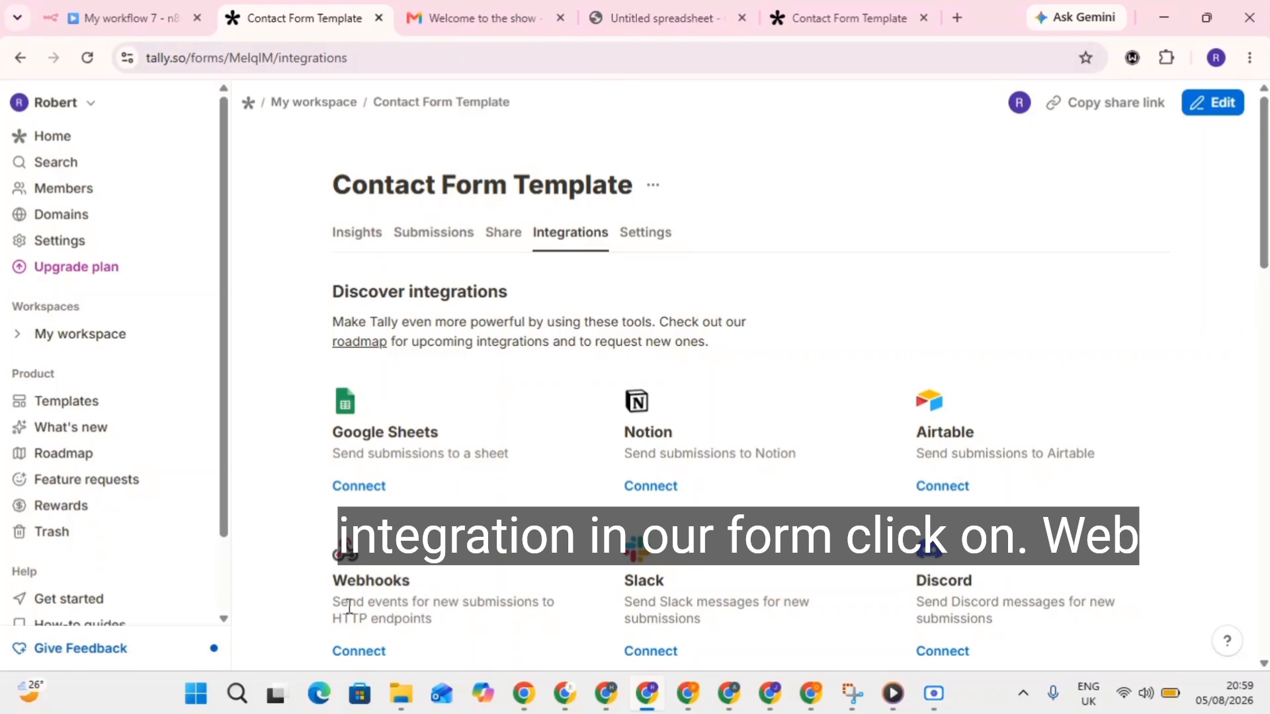
Add a Tally Webhook connection using the pasted n8n test URL as the endpoint.
click(358, 651)
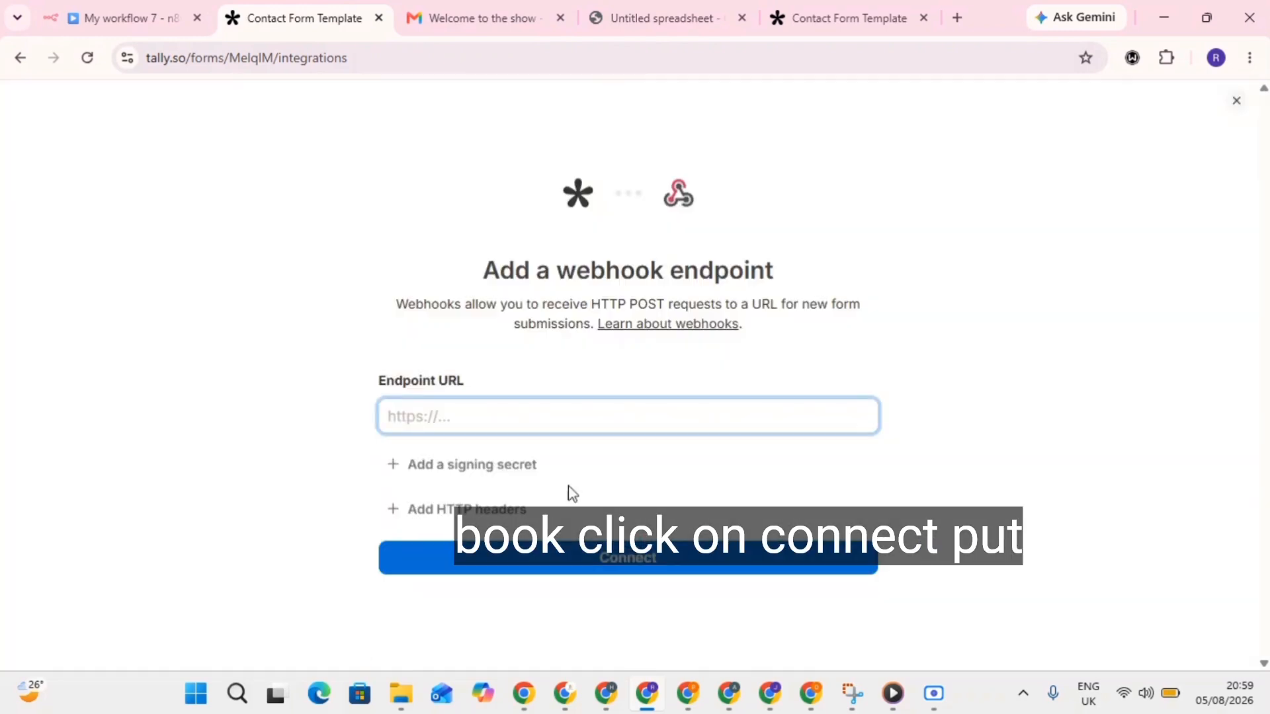
click(553, 426)
key(ctrl+v)
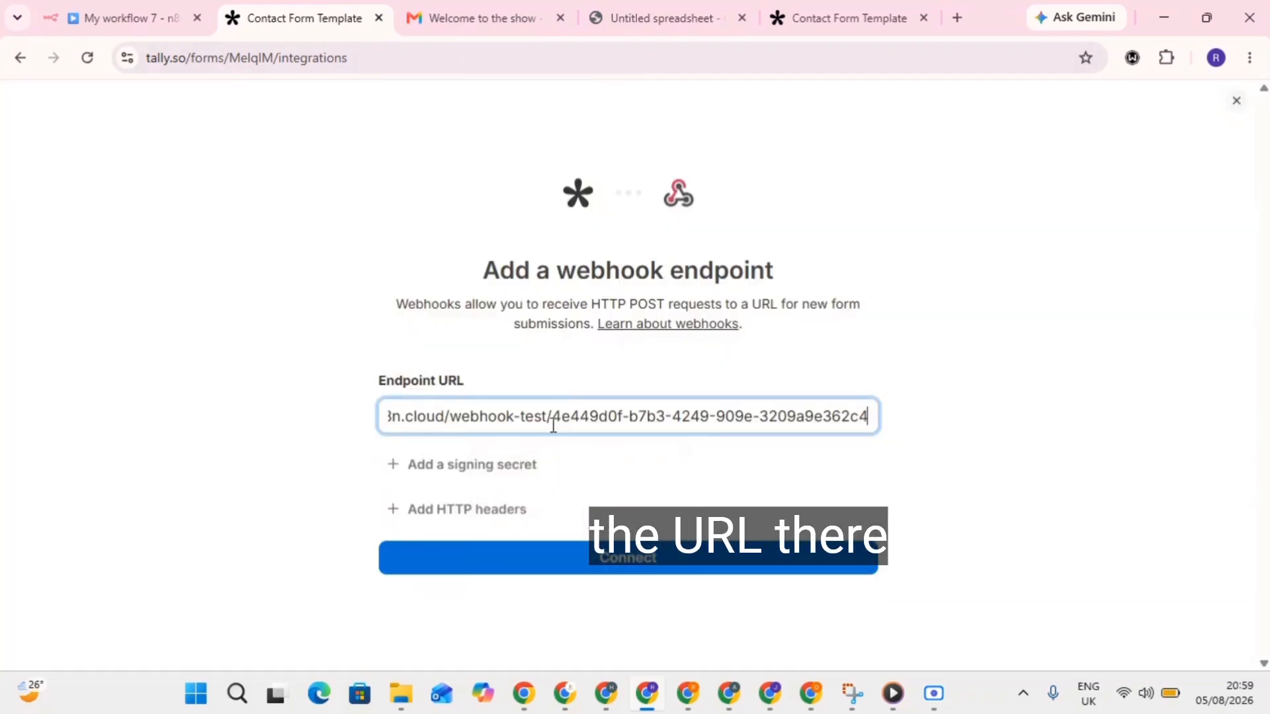
click(605, 566)
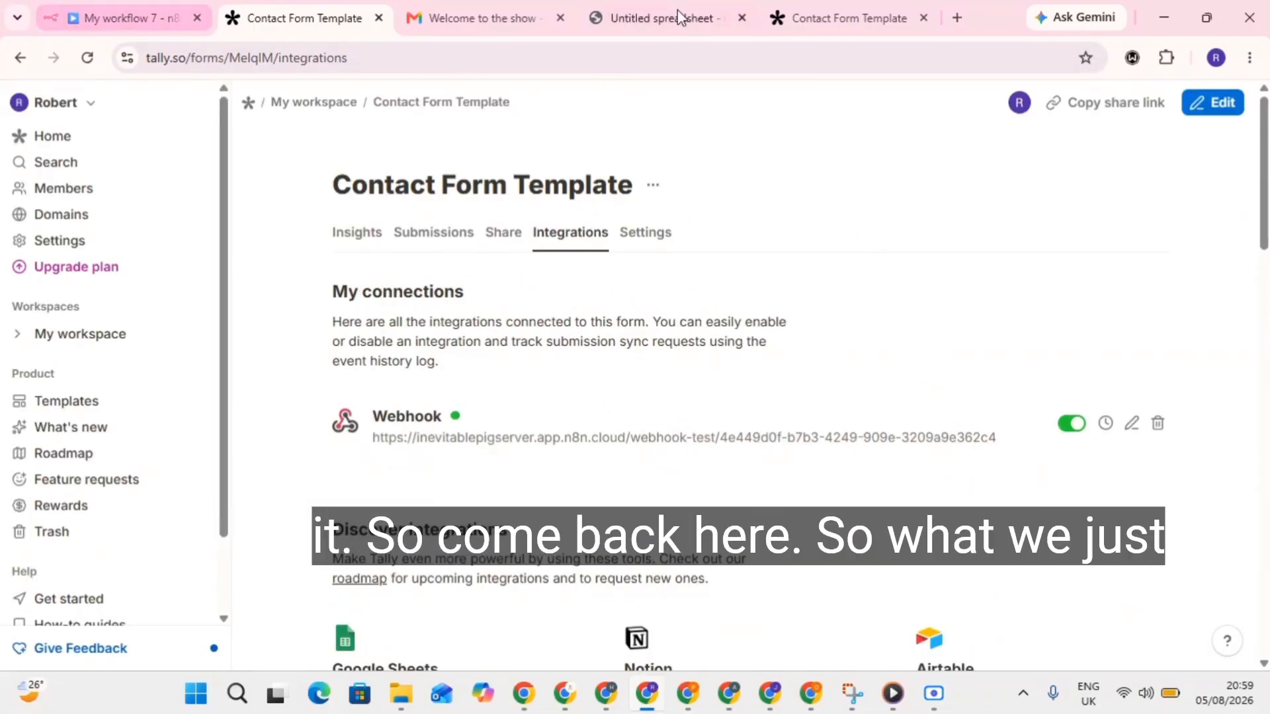
Autofill the contact form's name and email and enter 'Urgent' as Priority.
click(164, 8)
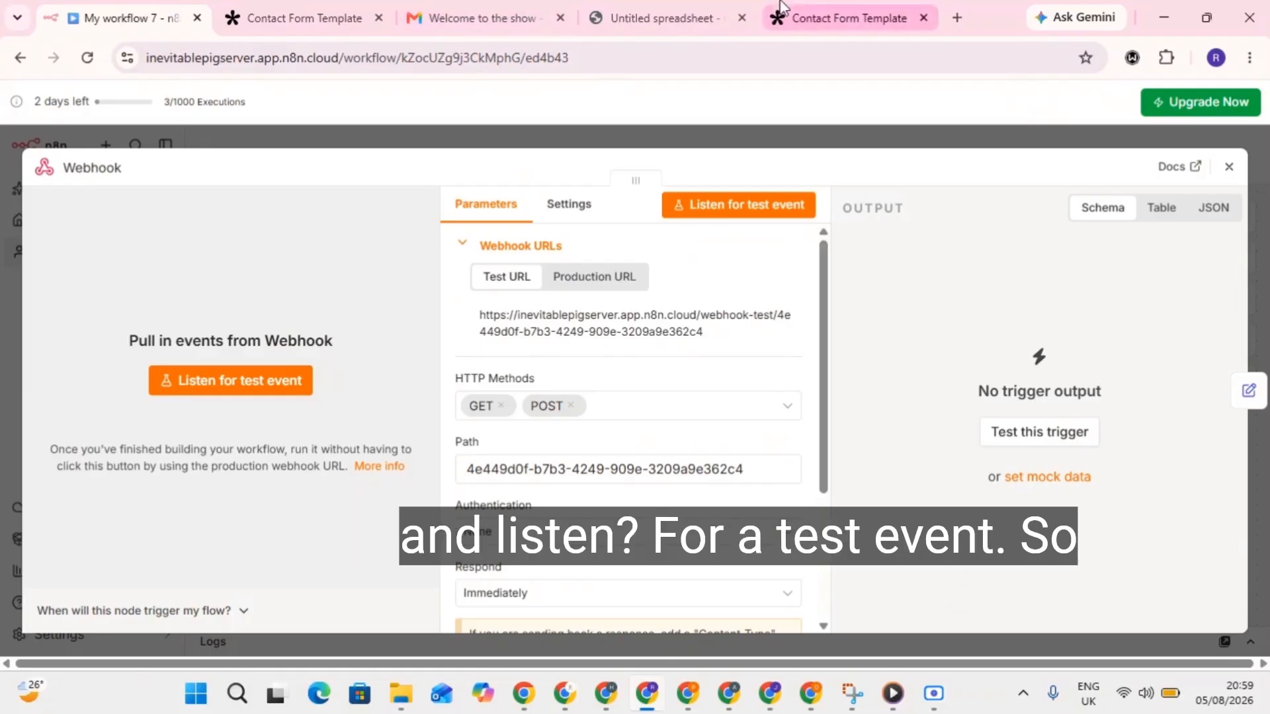
click(850, 16)
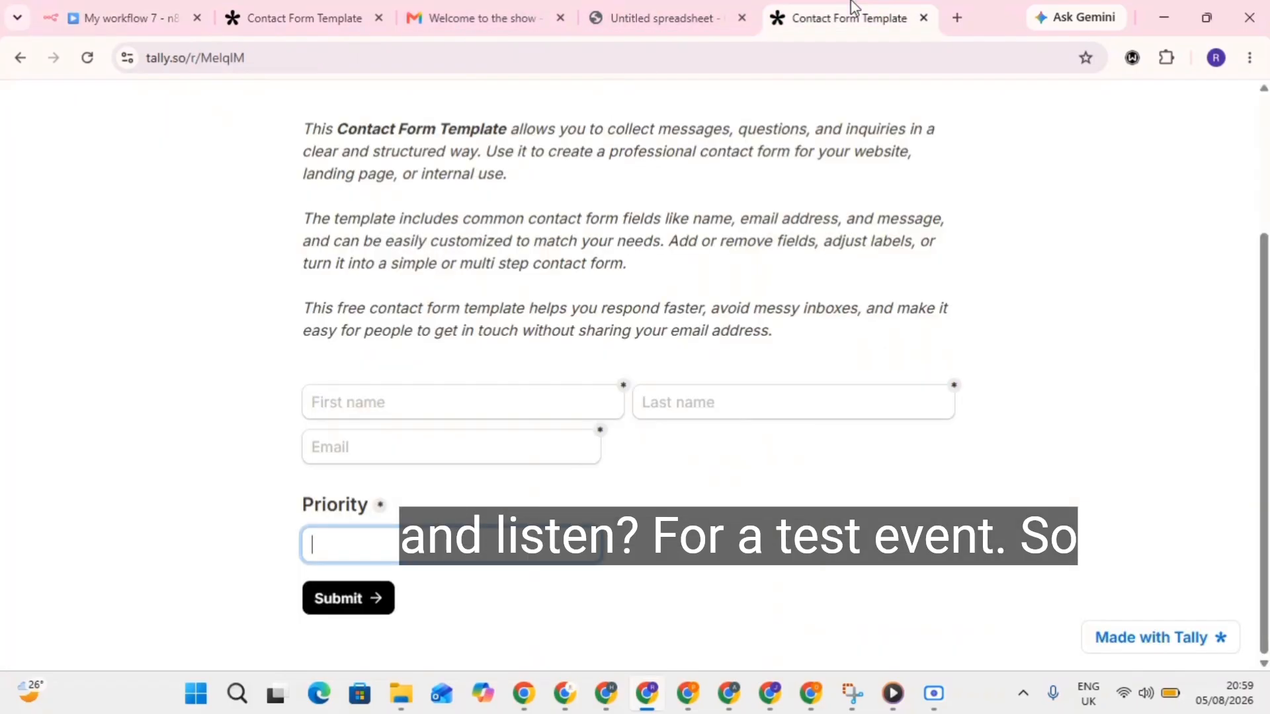
click(388, 412)
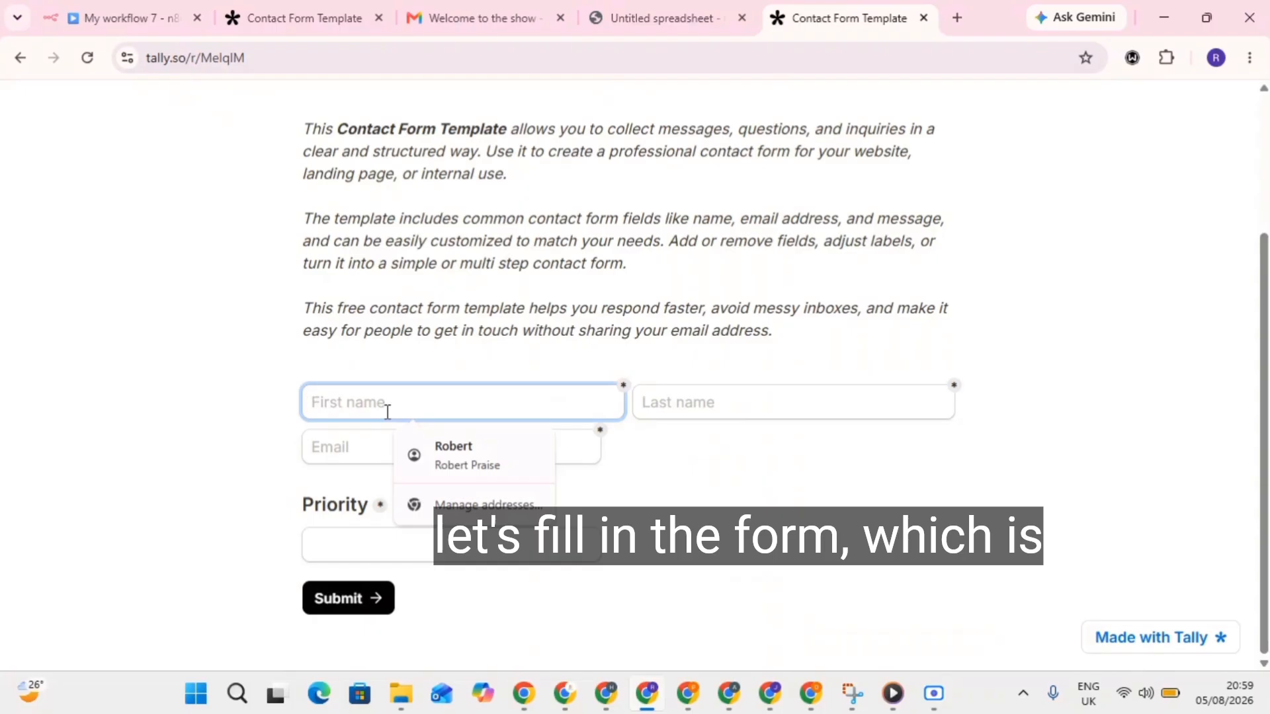
click(502, 453)
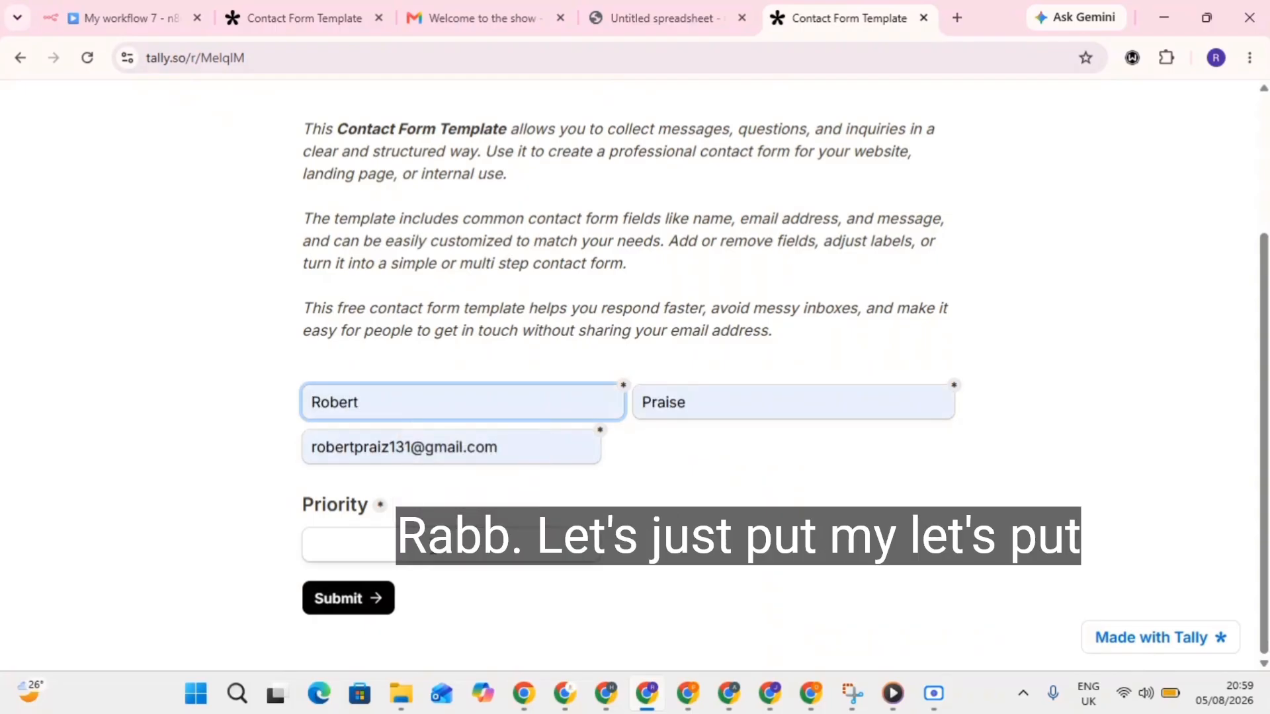
click(434, 546)
text(Urgent)
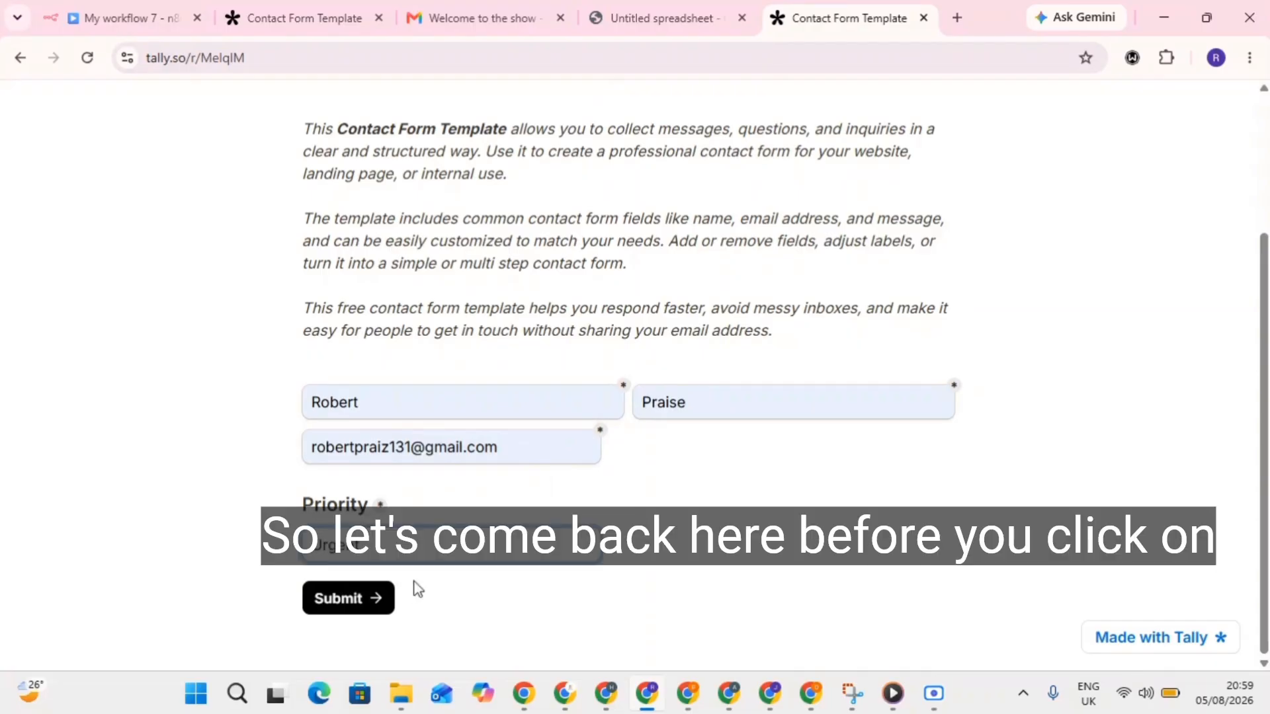
Start listening for a test event in n8n, then submit the form.
click(116, 13)
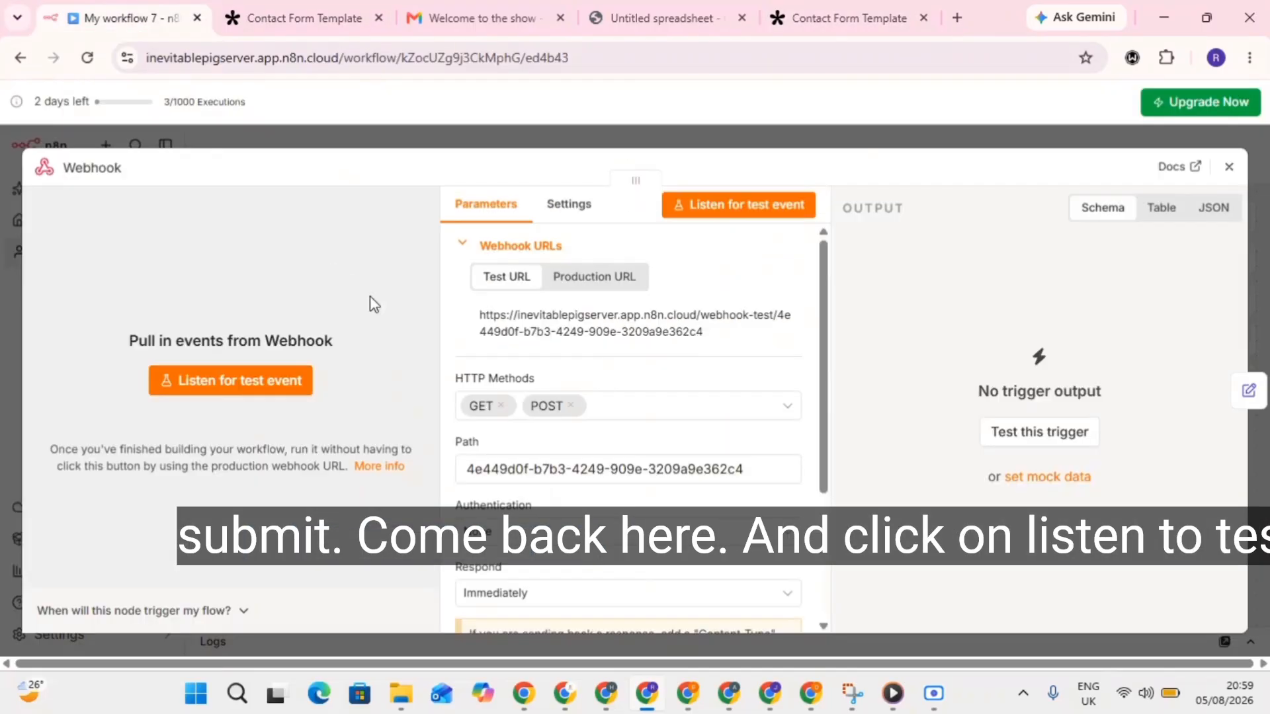
click(237, 390)
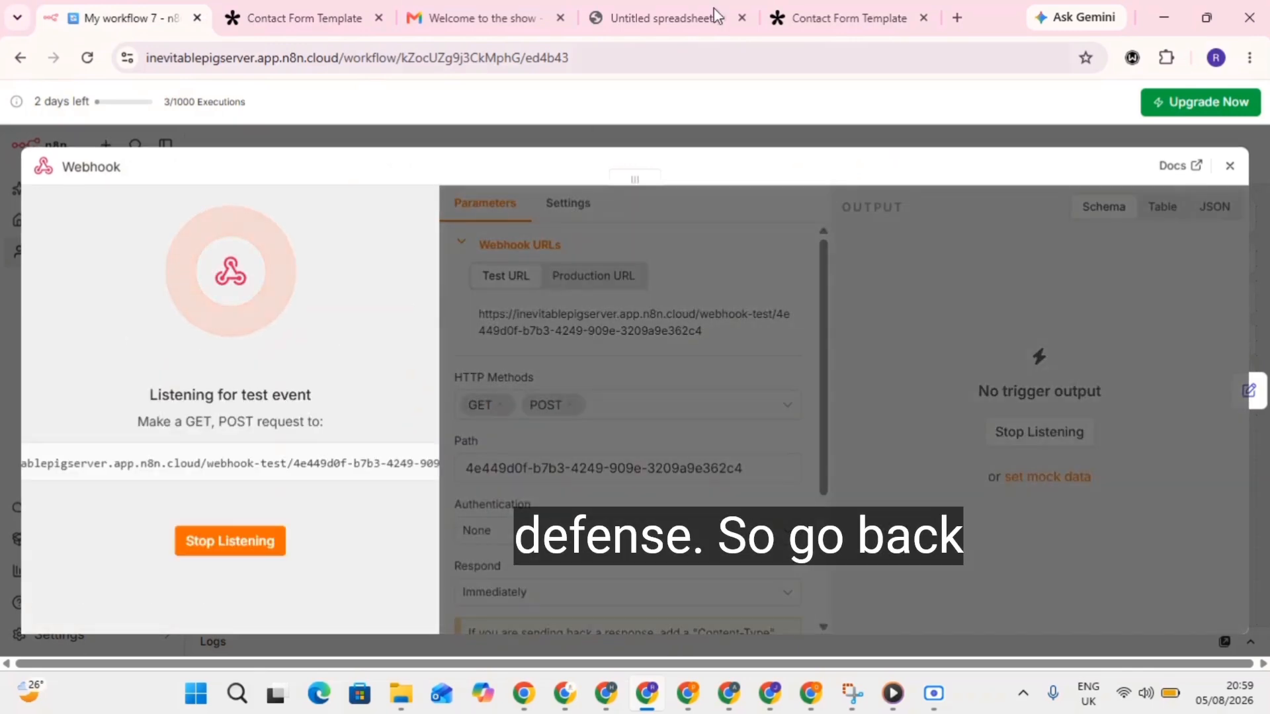
click(820, 10)
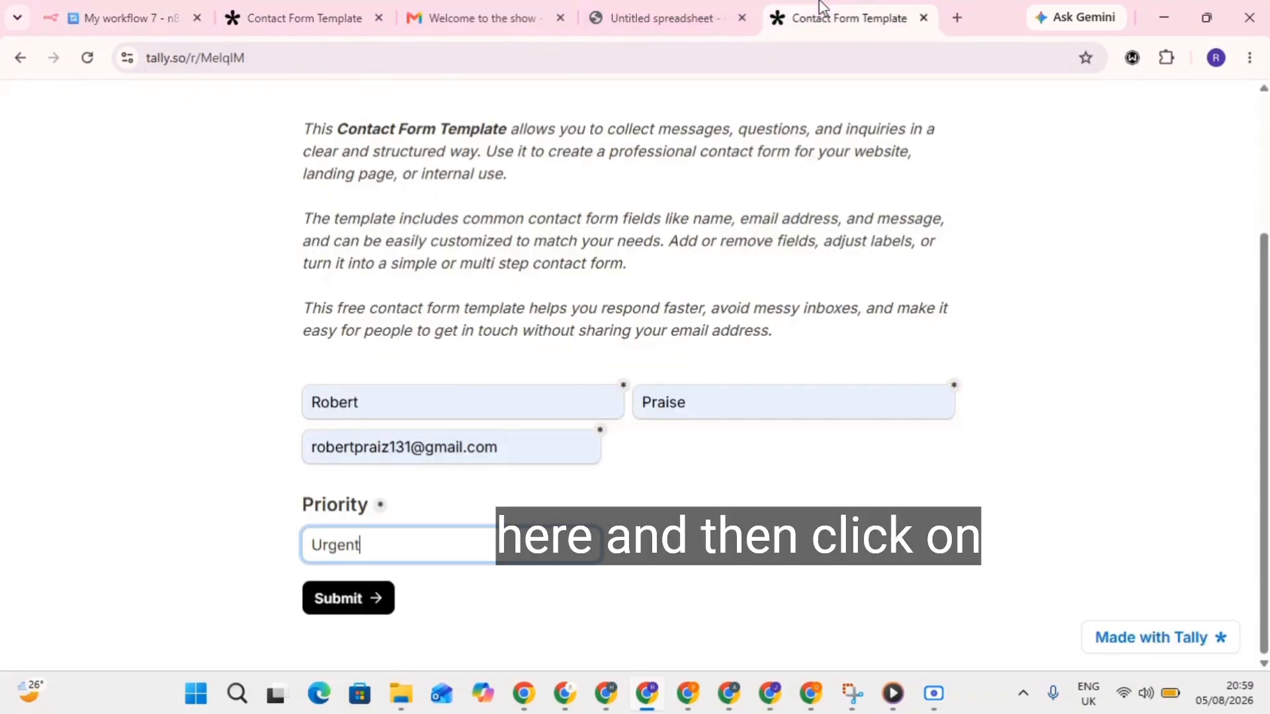
click(340, 597)
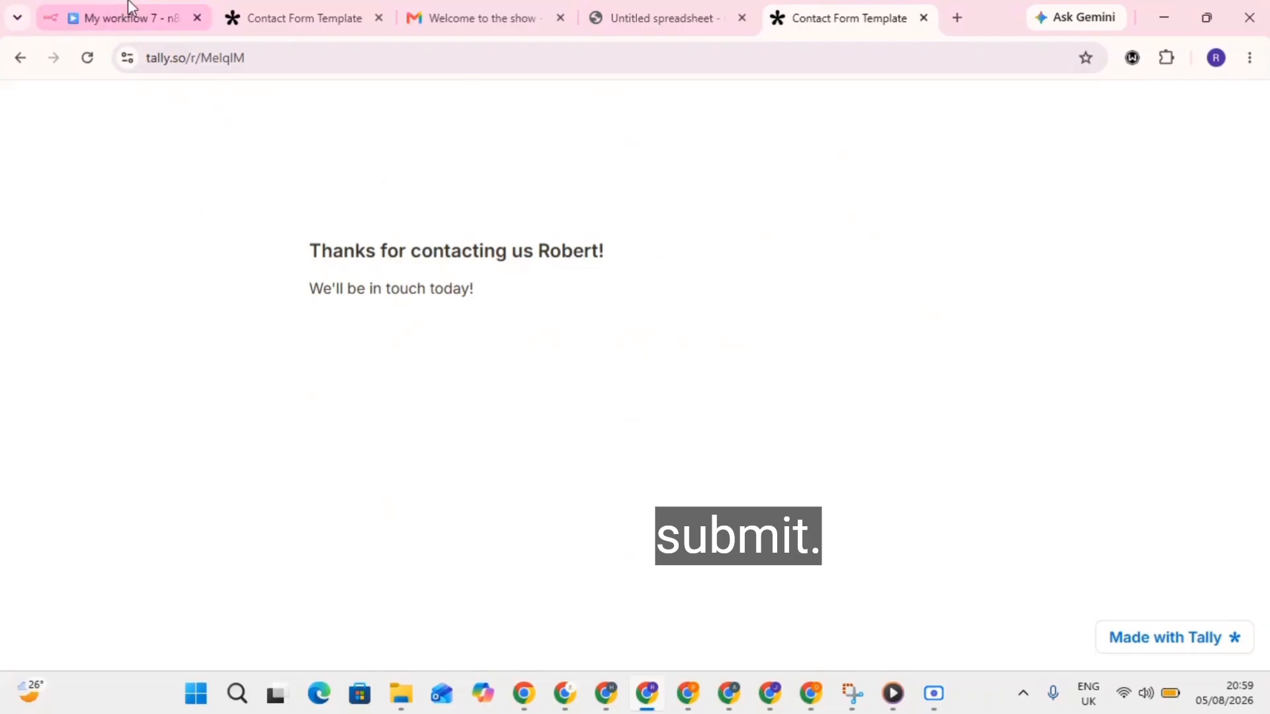
click(128, 11)
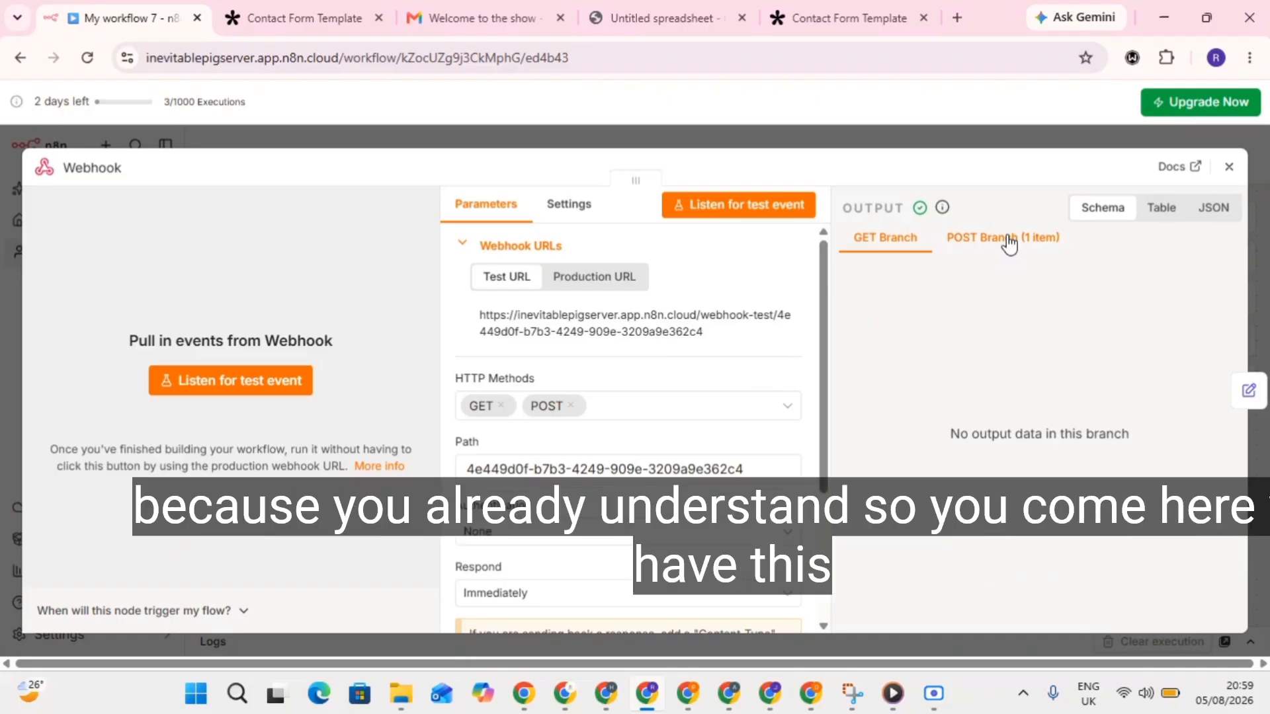
Review the POST branch output for name, email and Priority 'Urgent', then close the Webhook panel.
click(995, 245)
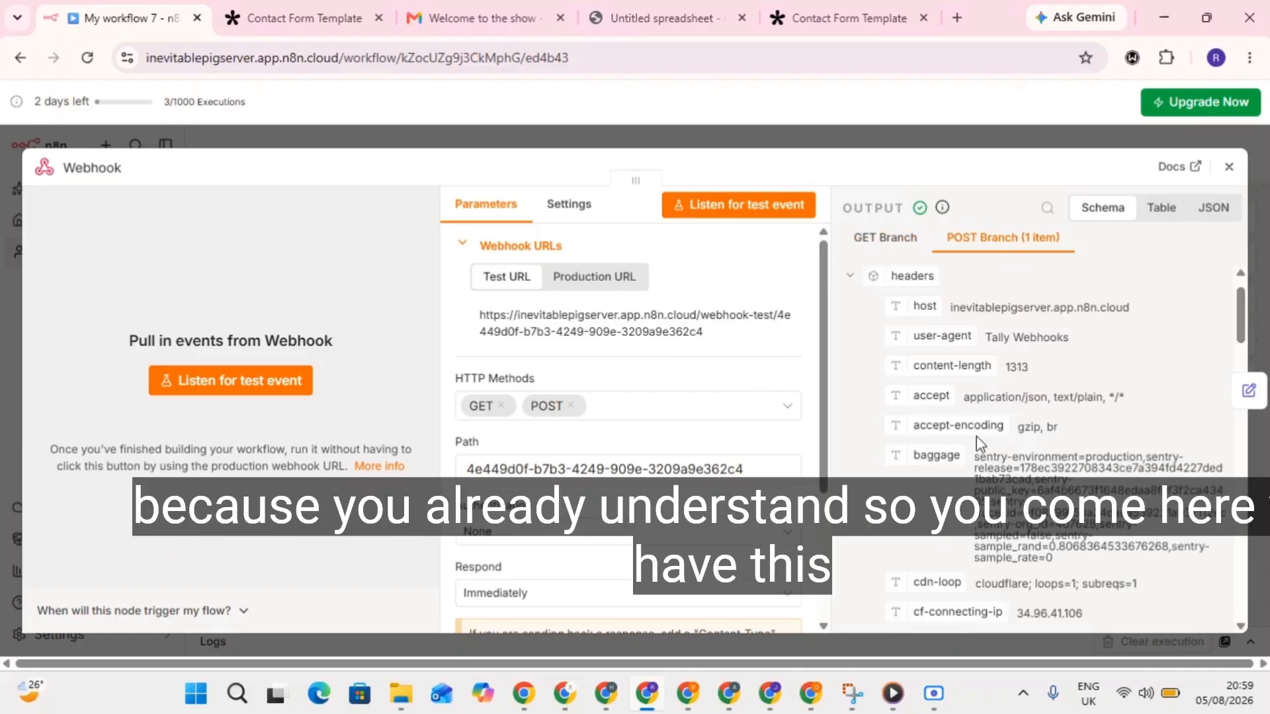
scroll(977, 441, down, 6)
scroll(979, 442, up, 3)
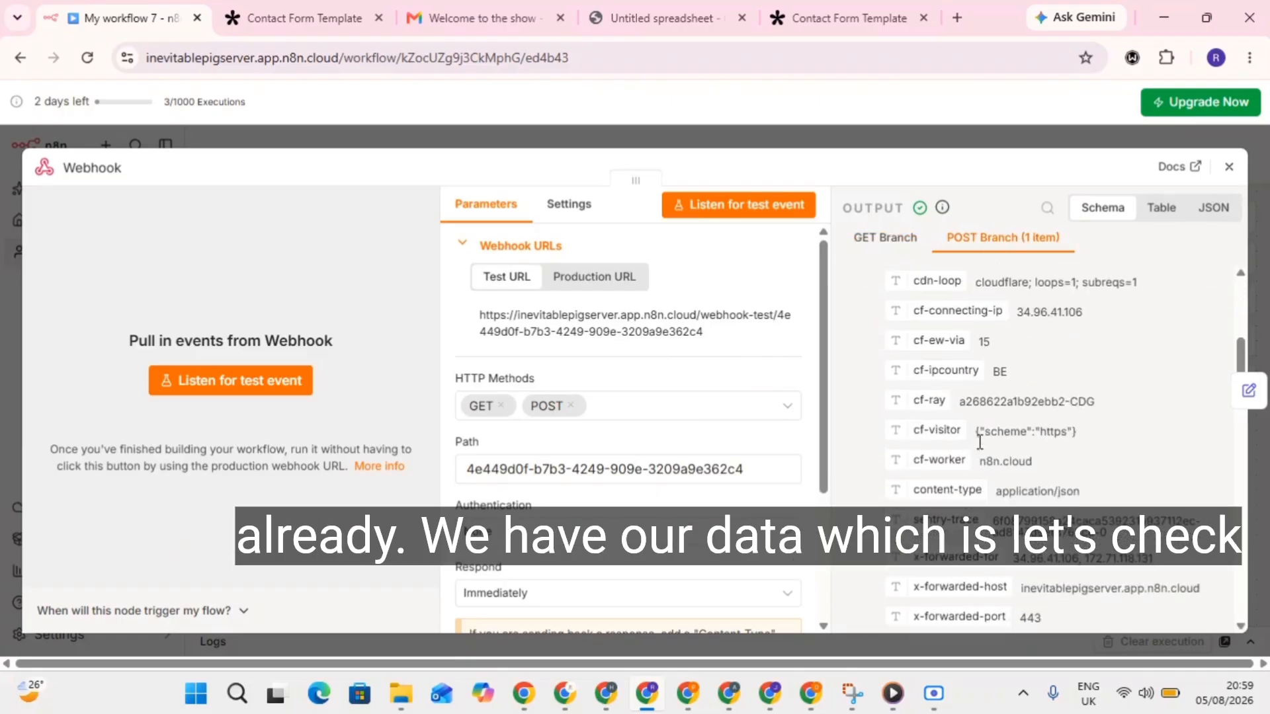
scroll(979, 442, down, 10)
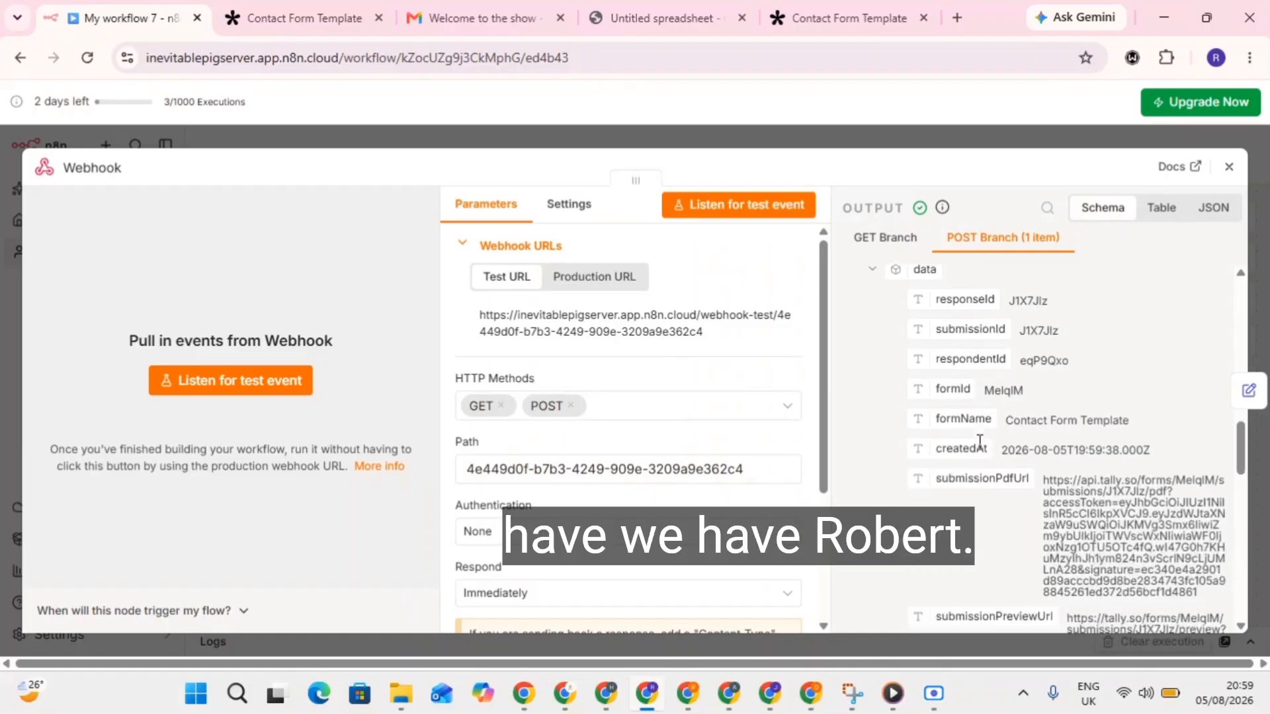
scroll(980, 442, down, 4)
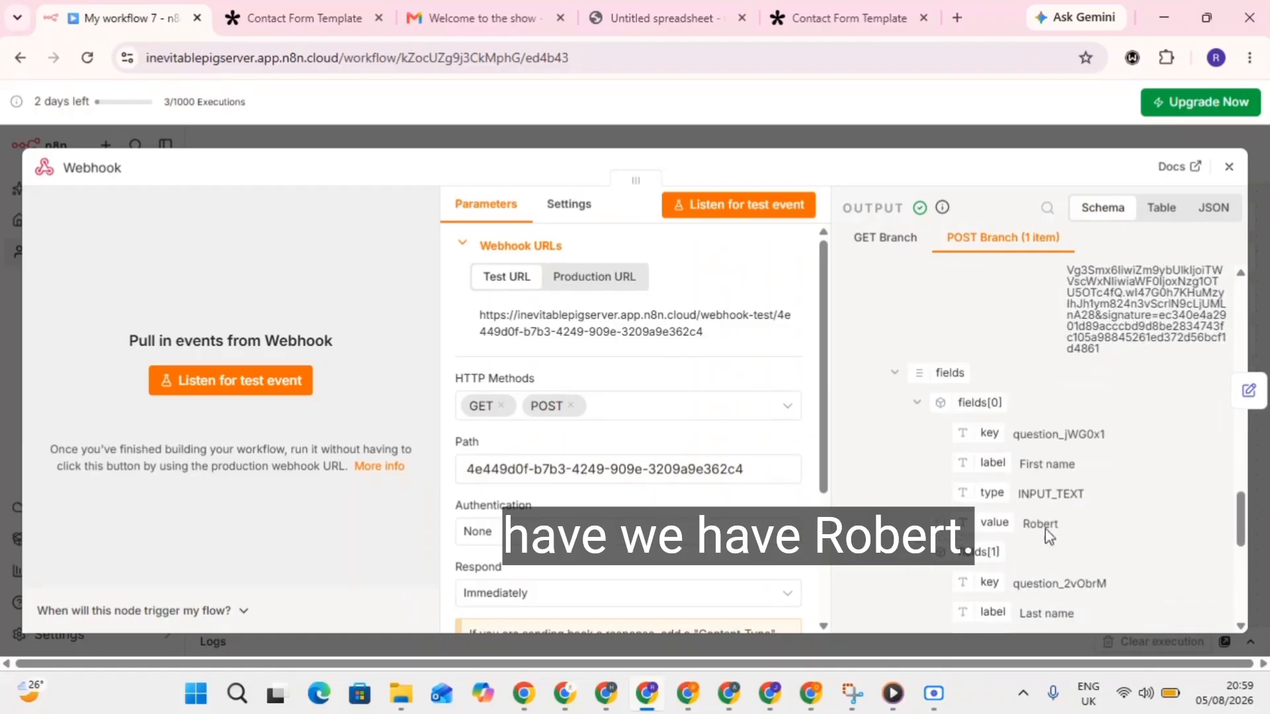
scroll(1045, 529, down, 3)
scroll(1046, 489, down, 1)
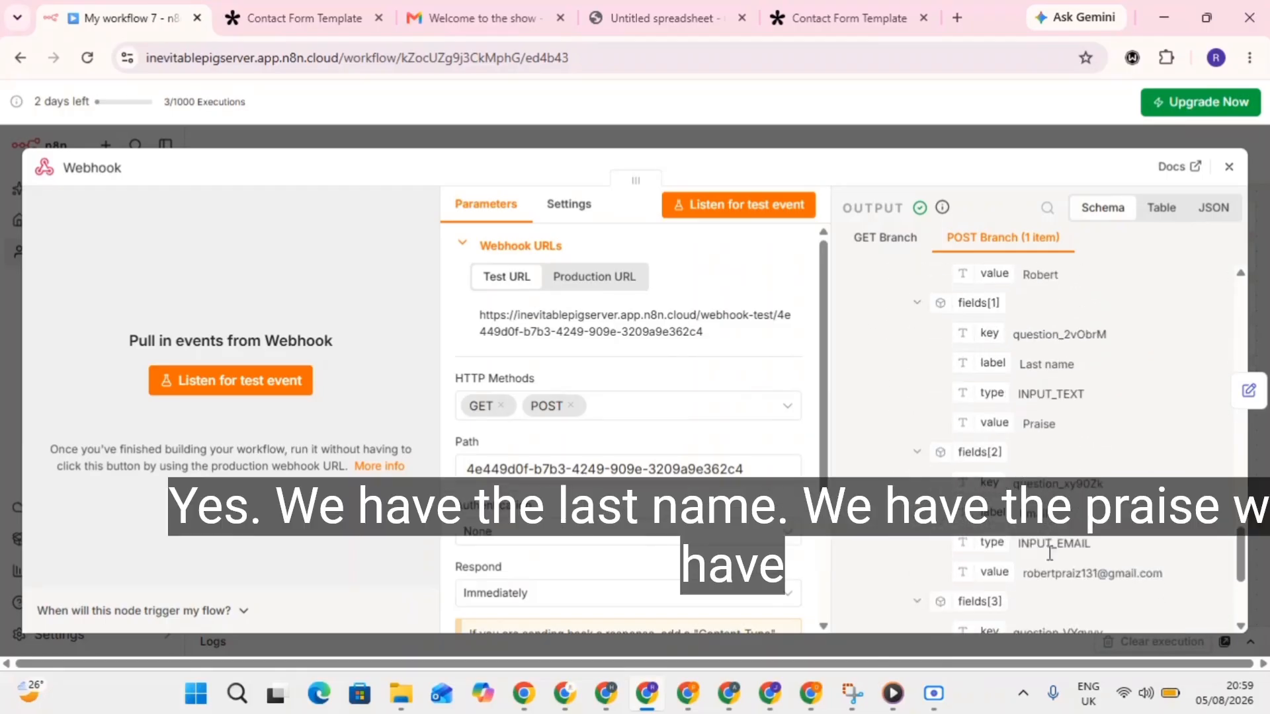
scroll(1080, 569, down, 1)
scroll(1080, 569, down, 1)
scroll(1034, 519, down, 1)
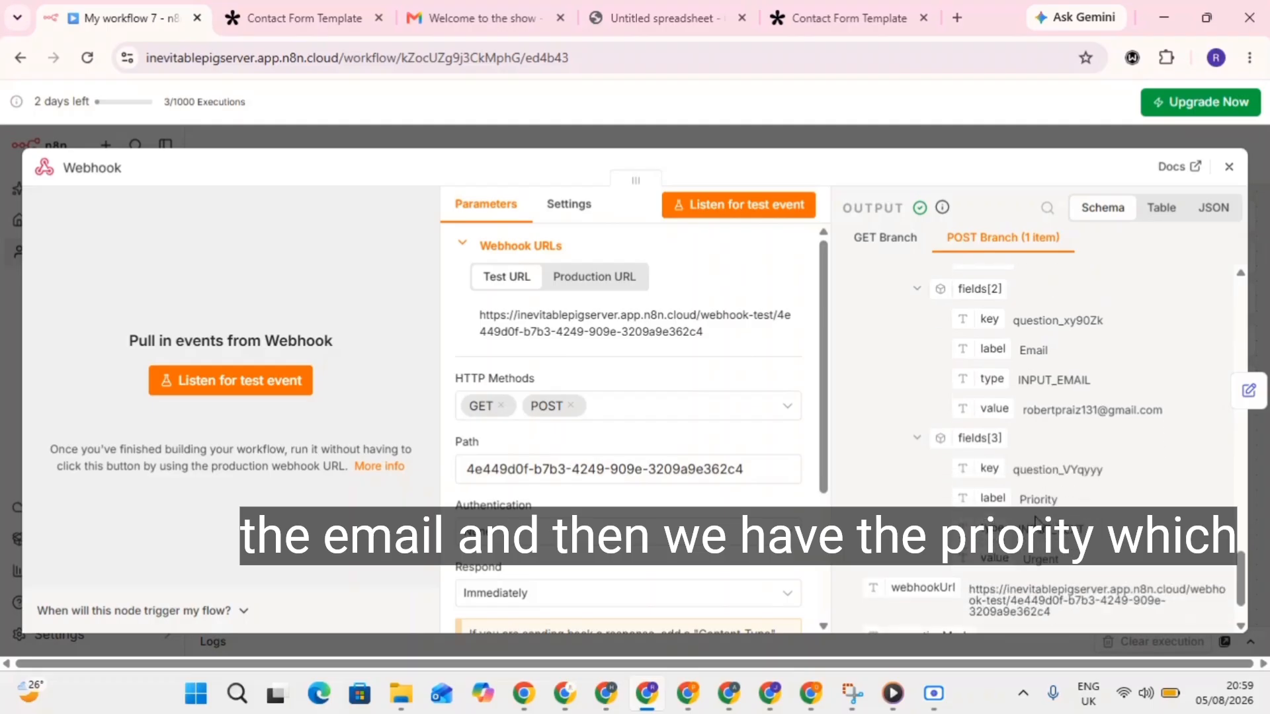
click(946, 140)
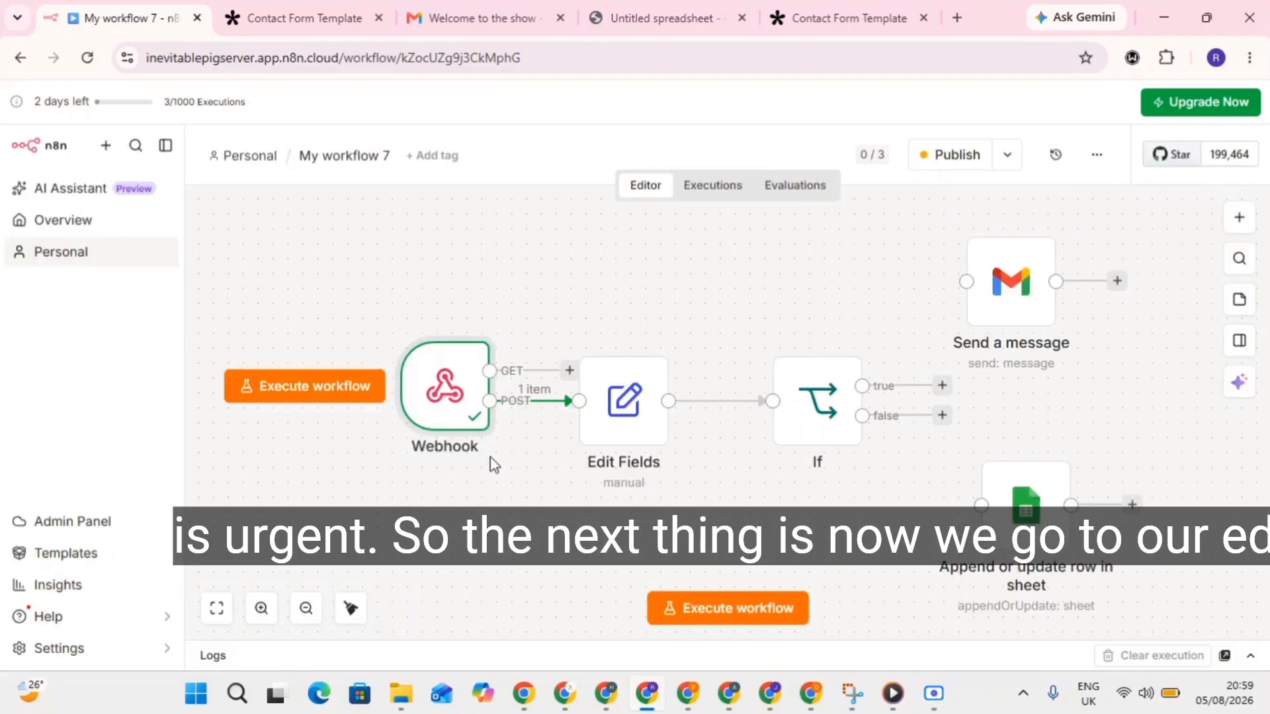
Add a new Edit Fields field named from the submission's Priority label (fields[3]).
double_click(602, 426)
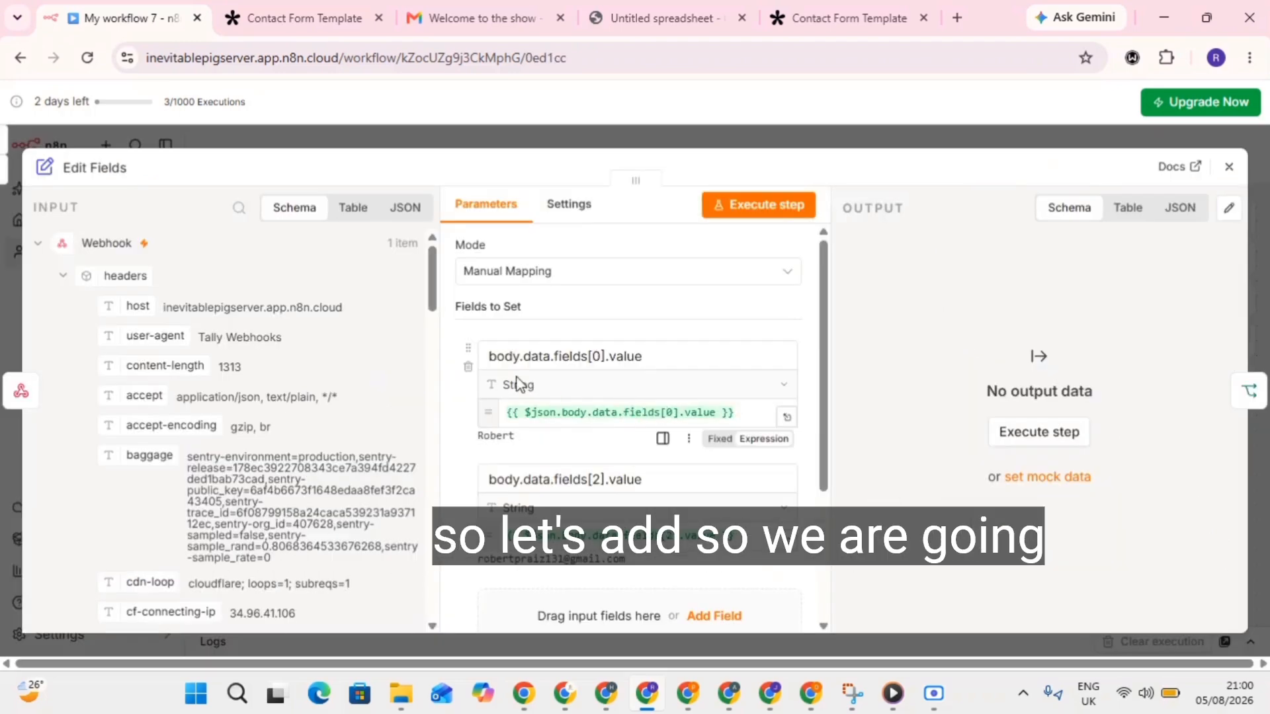
scroll(466, 423, down, 2)
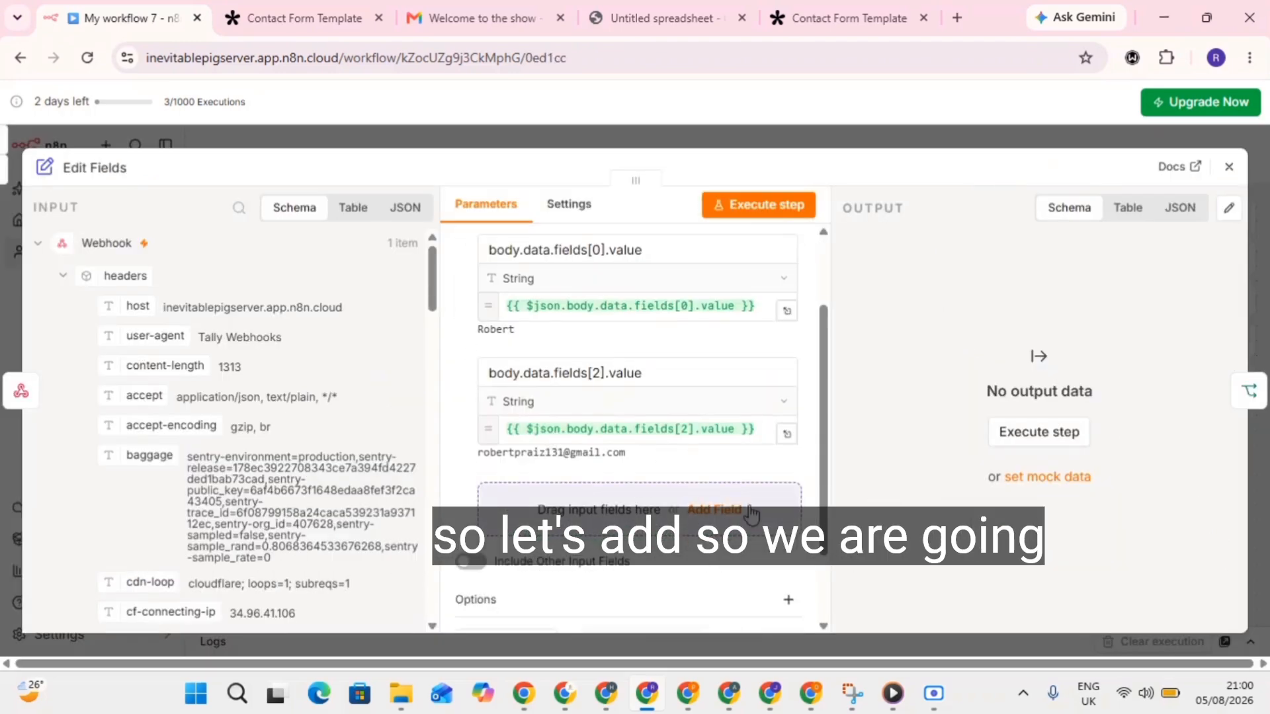
click(712, 510)
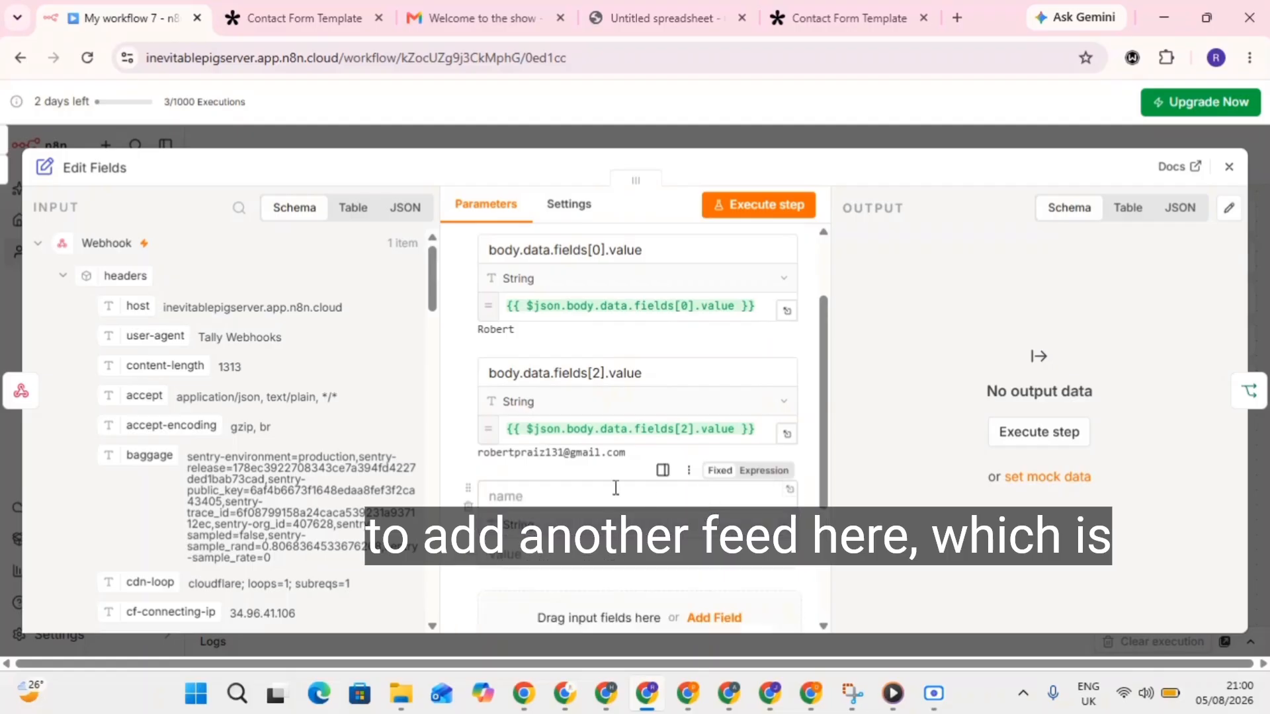
scroll(173, 444, down, 3)
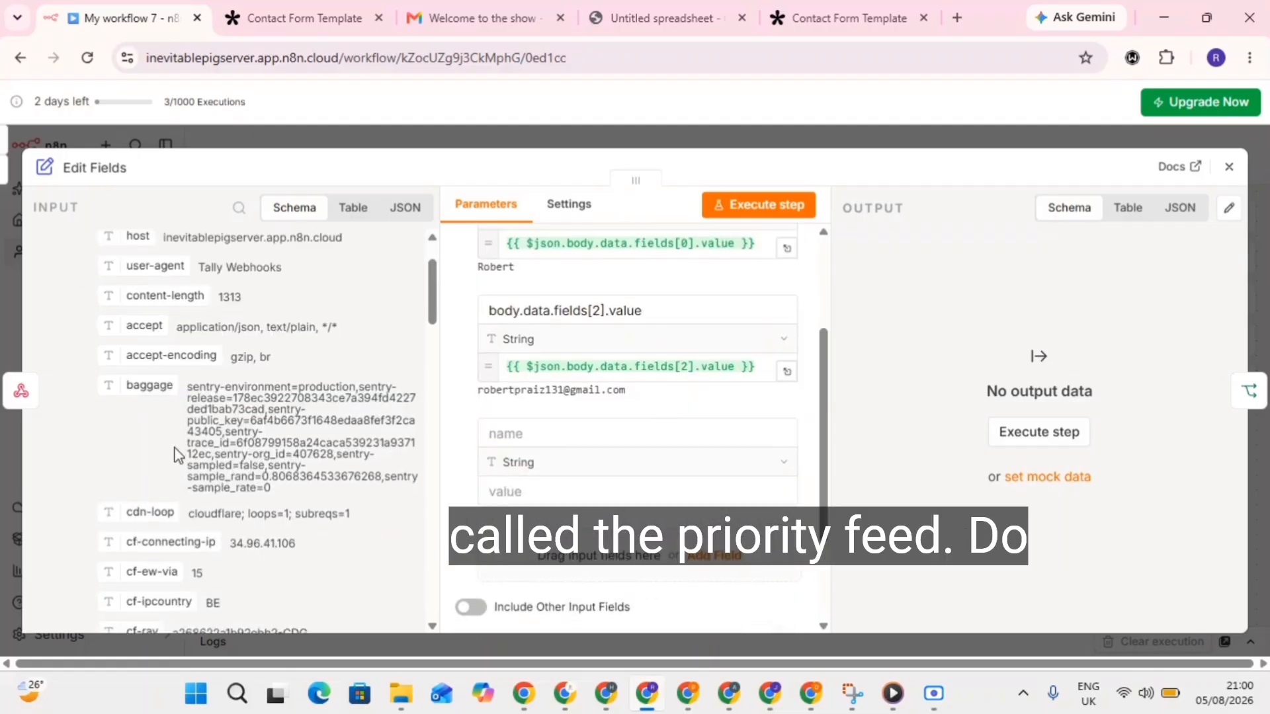
click(548, 432)
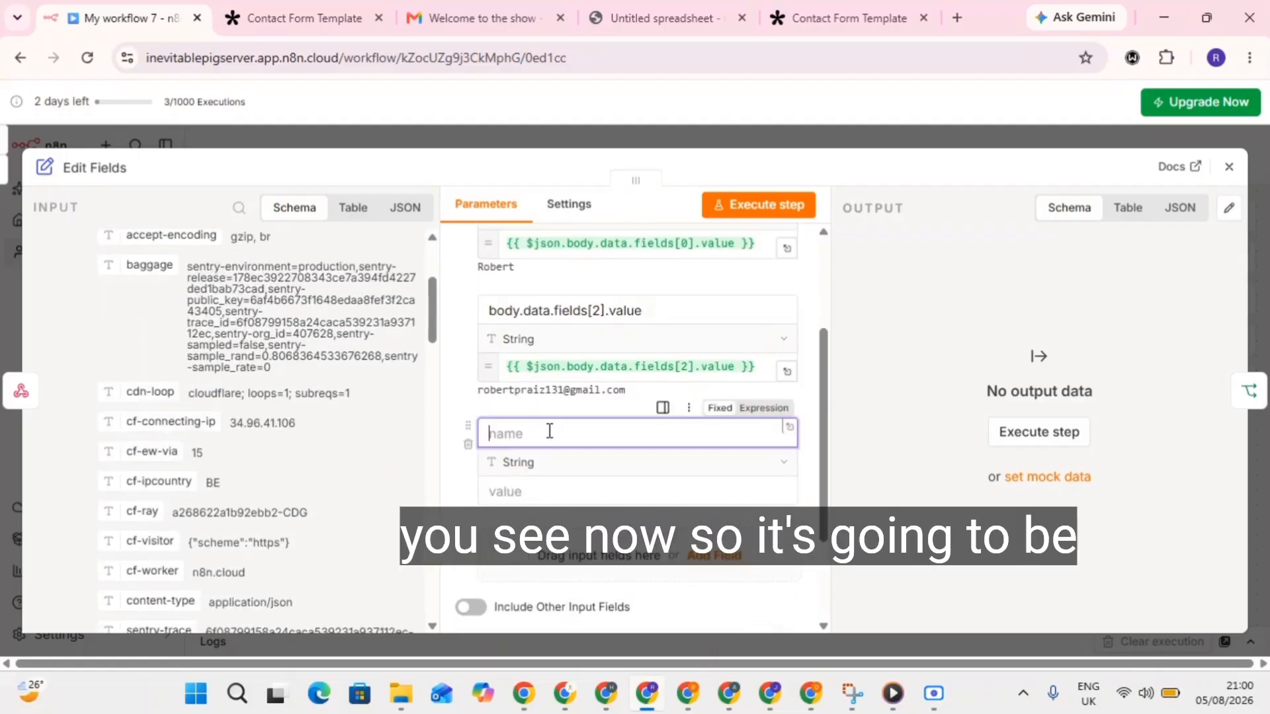
scroll(173, 456, down, 4)
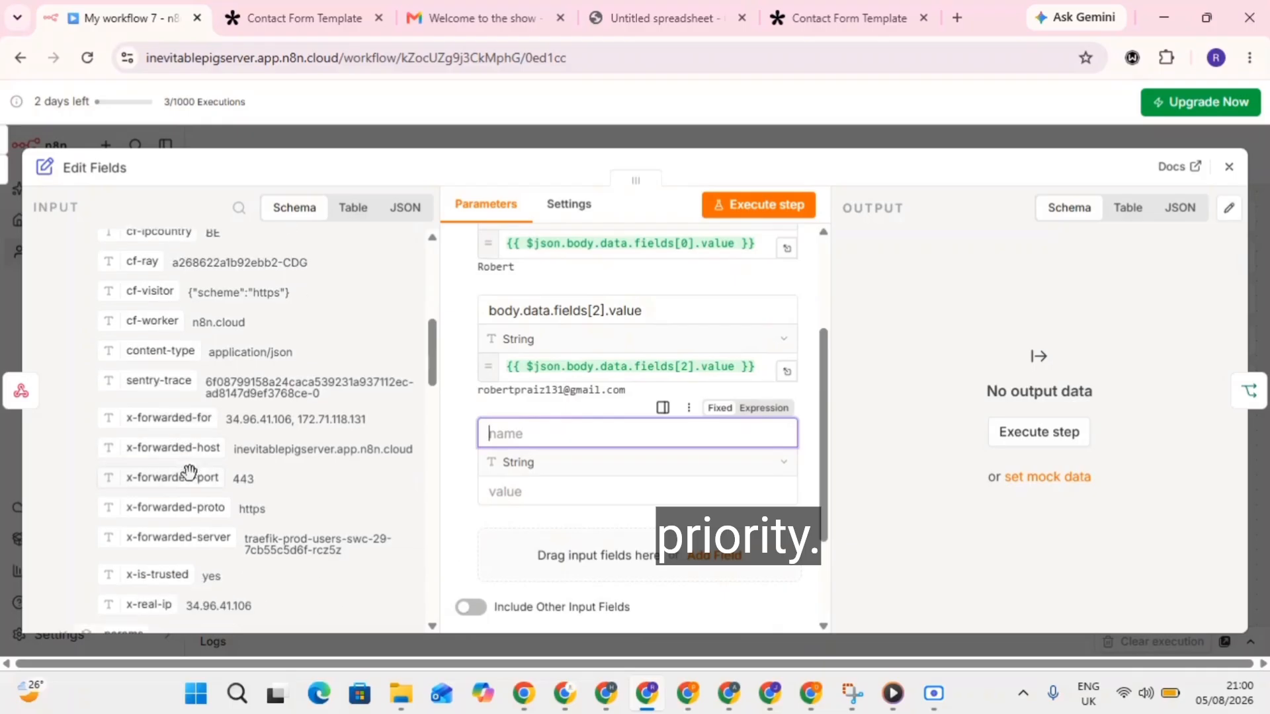
scroll(111, 585, down, 10)
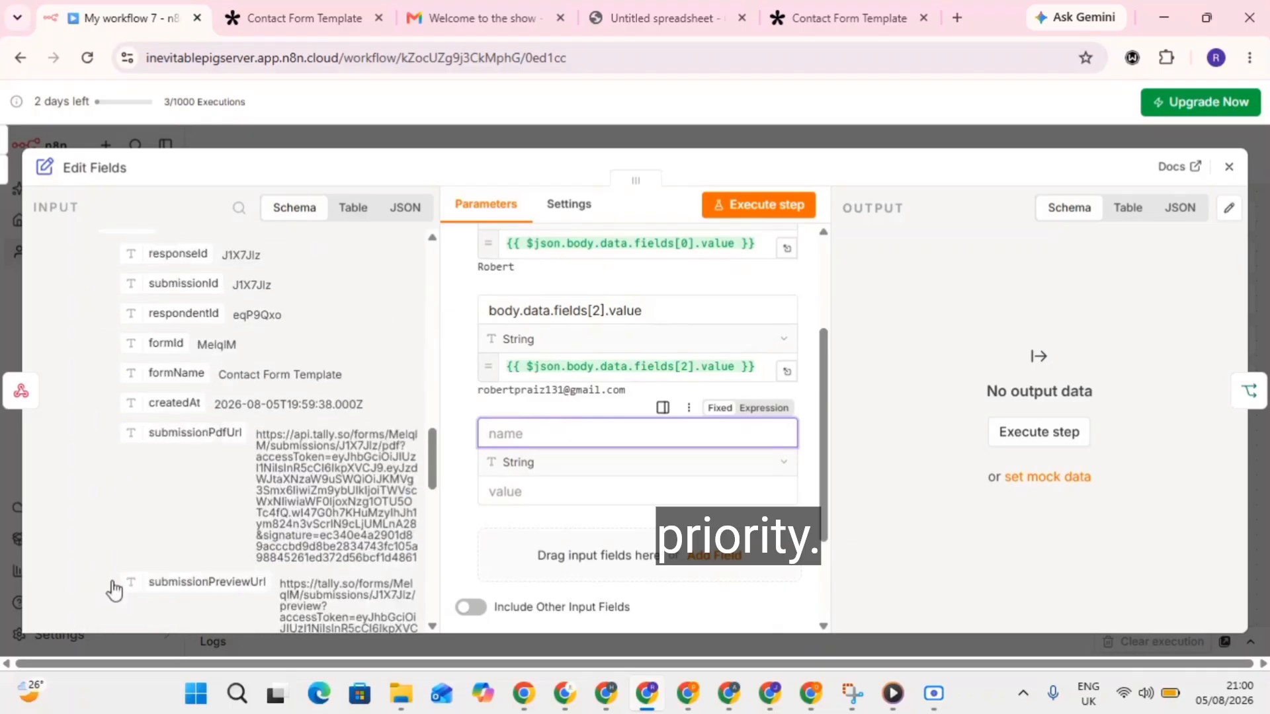
scroll(147, 589, down, 3)
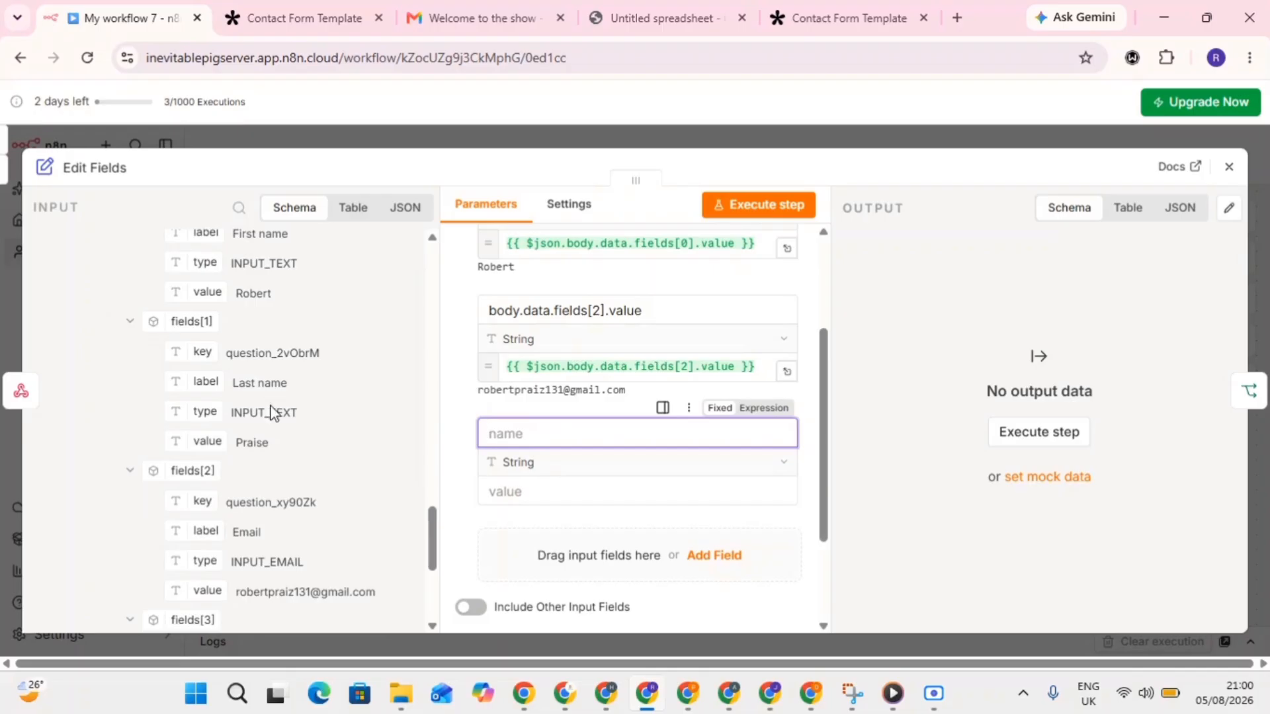
scroll(260, 466, down, 1)
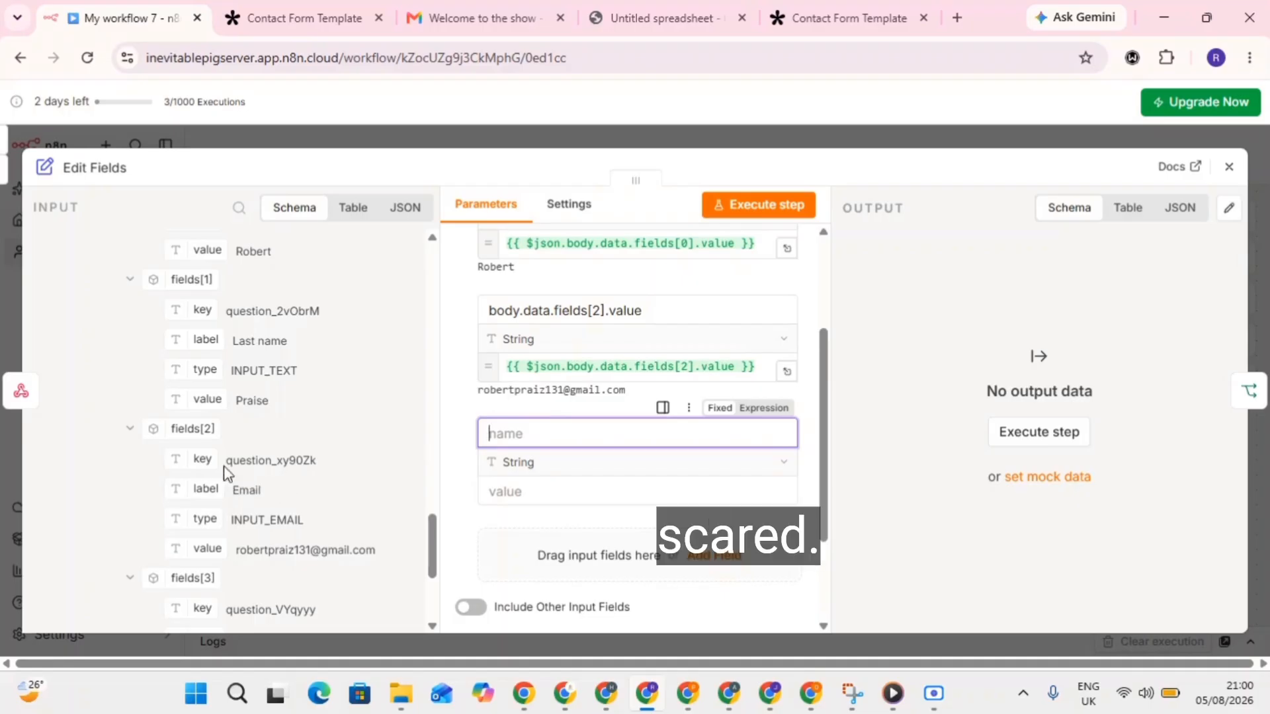
scroll(215, 522, down, 3)
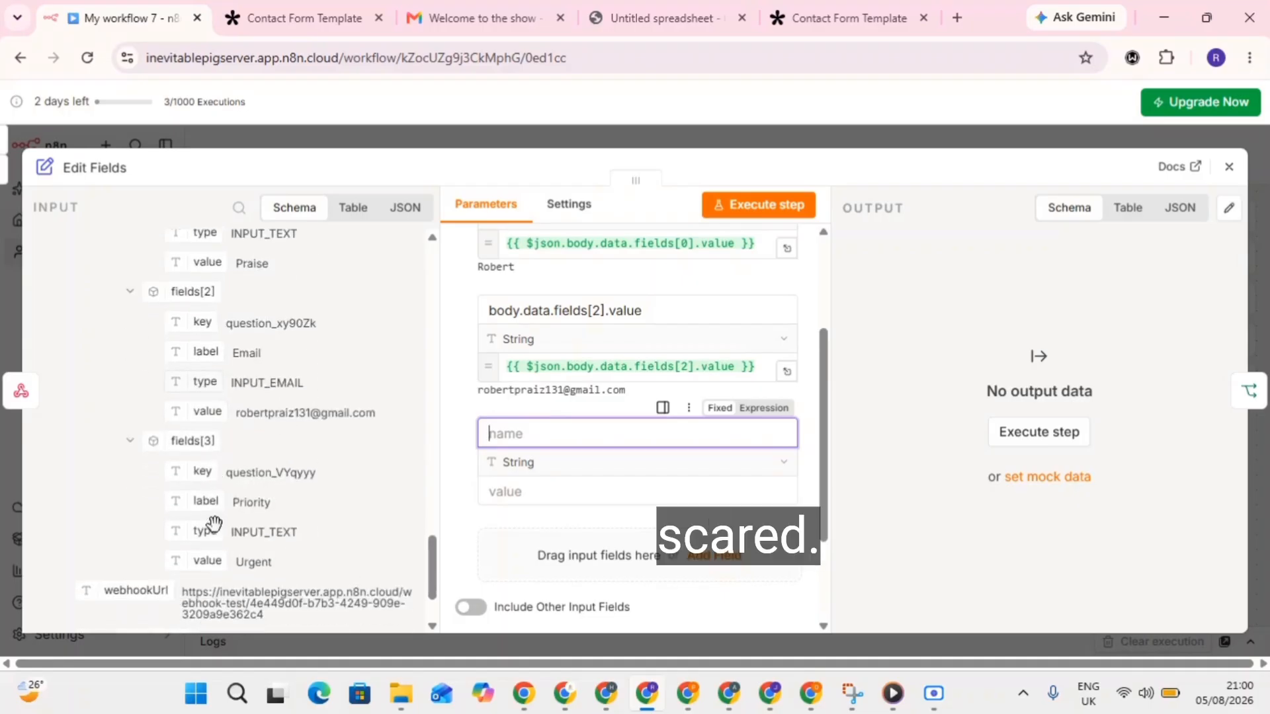
drag(205, 448, 559, 434)
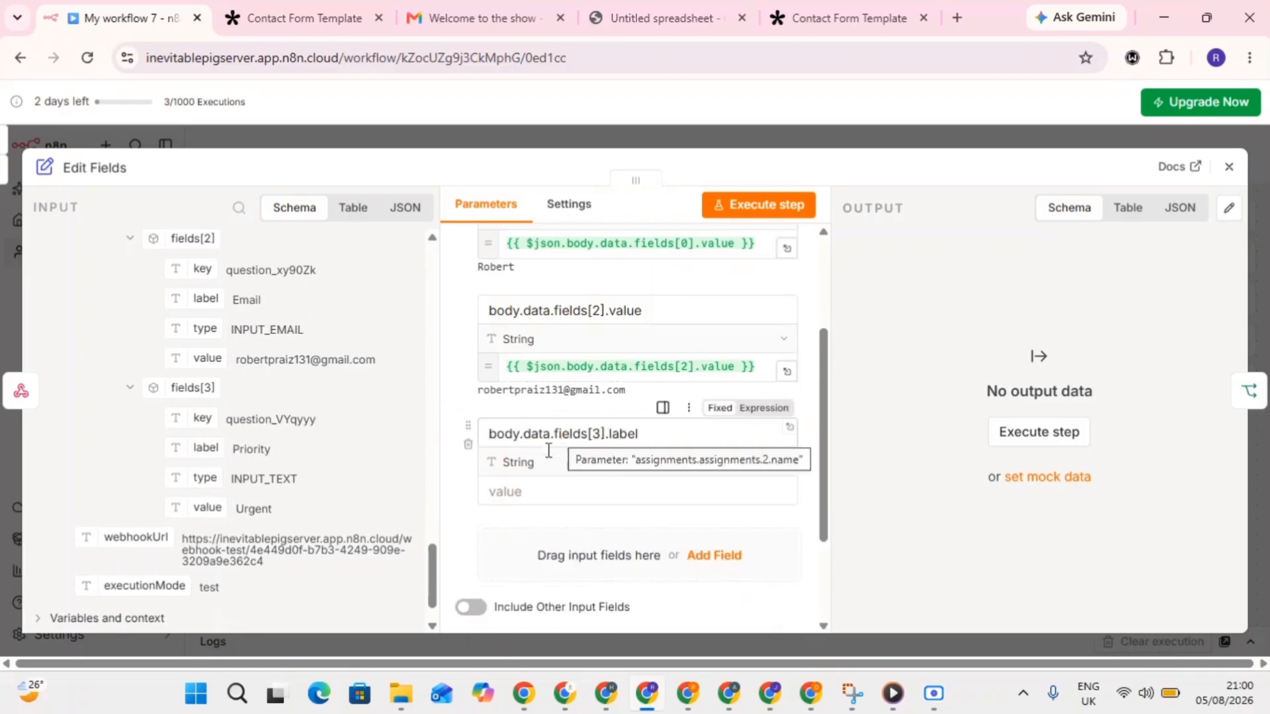
Map the Priority value into the new field and run the step to output 'Urgent'.
click(522, 493)
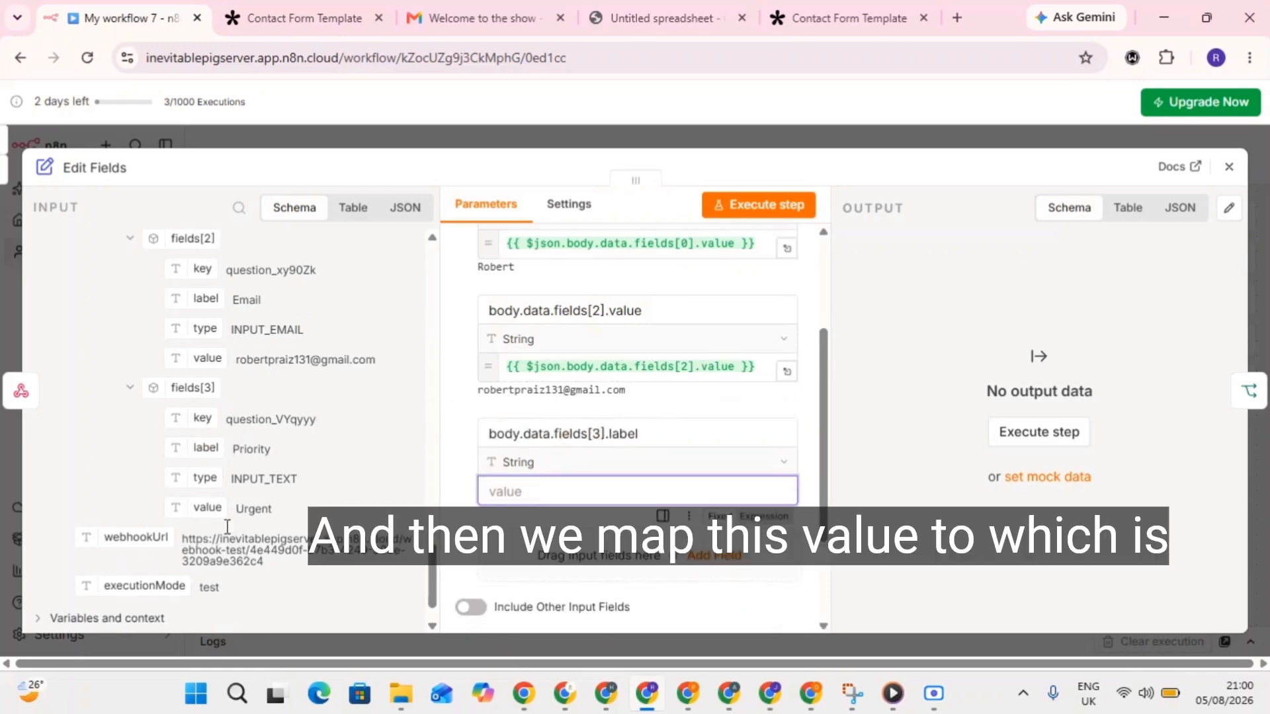
drag(193, 505, 533, 497)
drag(321, 504, 523, 492)
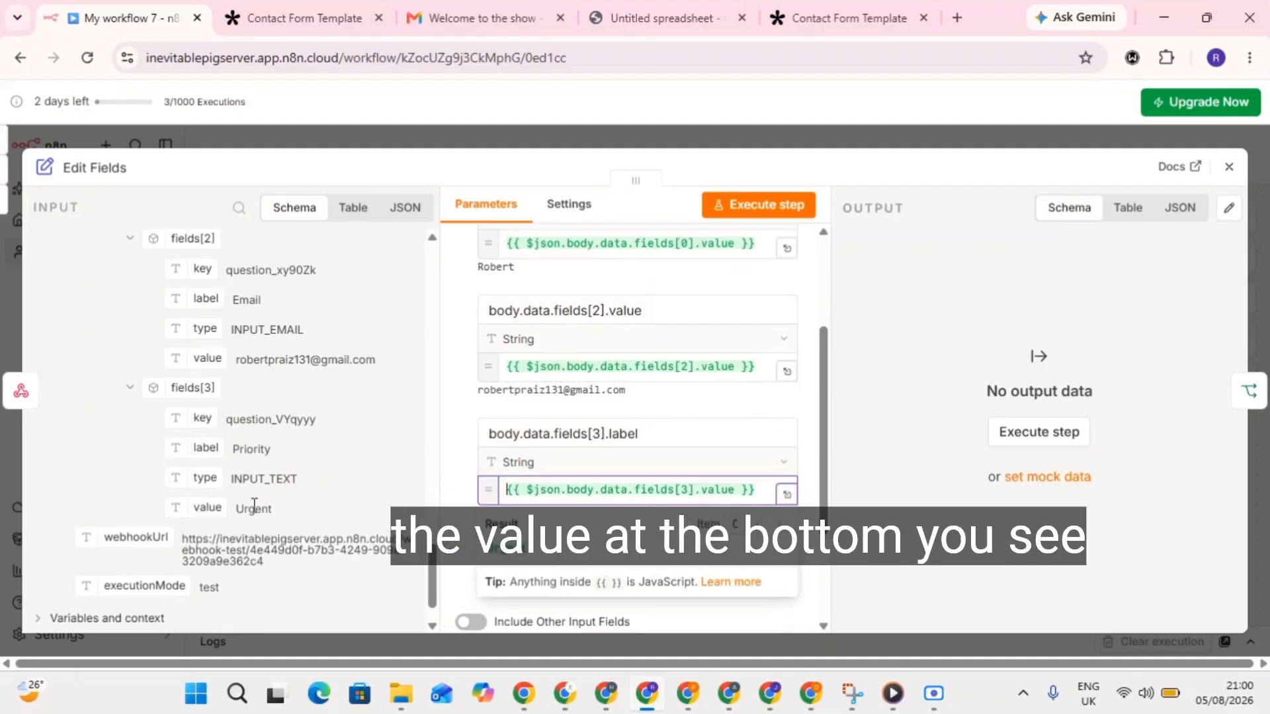
click(467, 519)
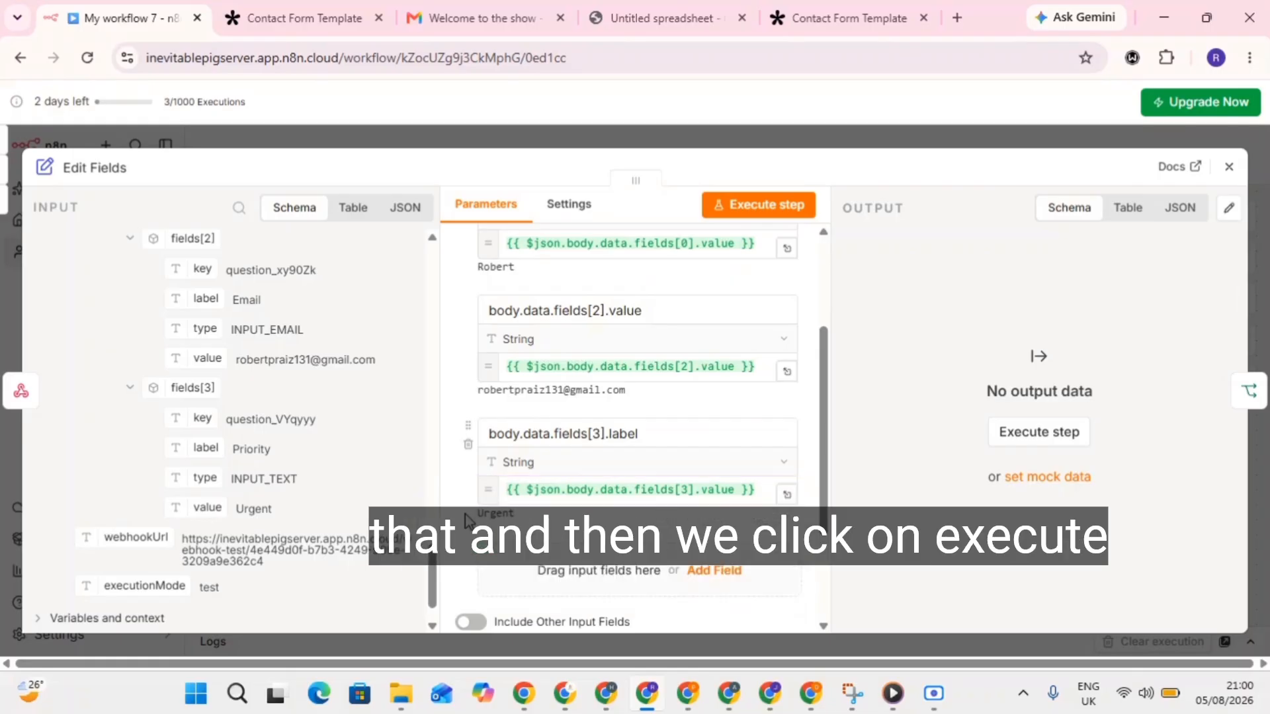
scroll(629, 471, up, 3)
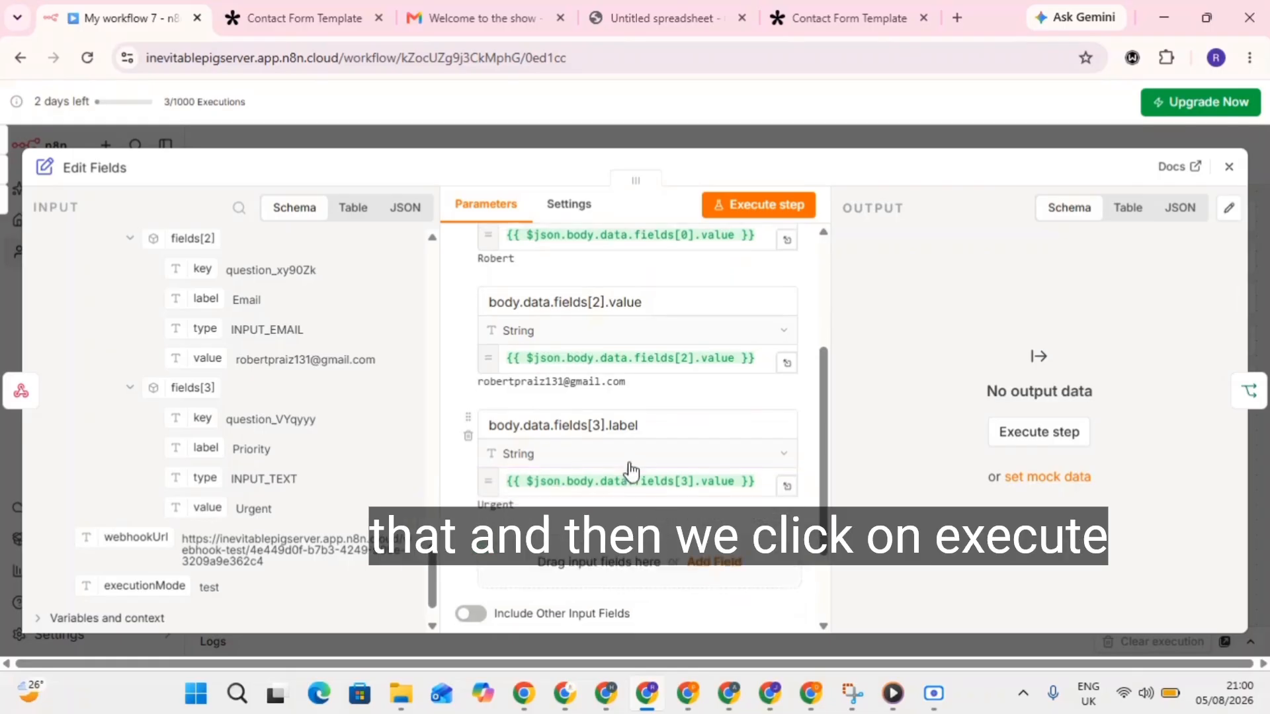
click(754, 210)
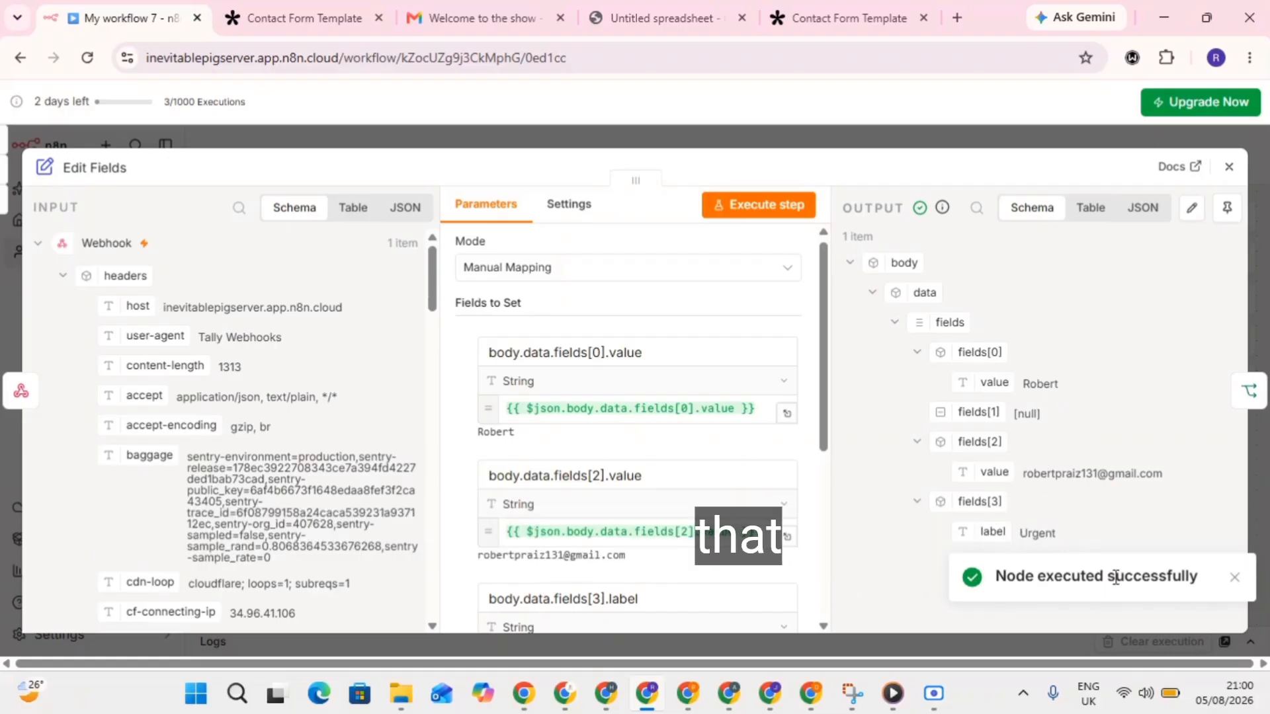
click(1234, 577)
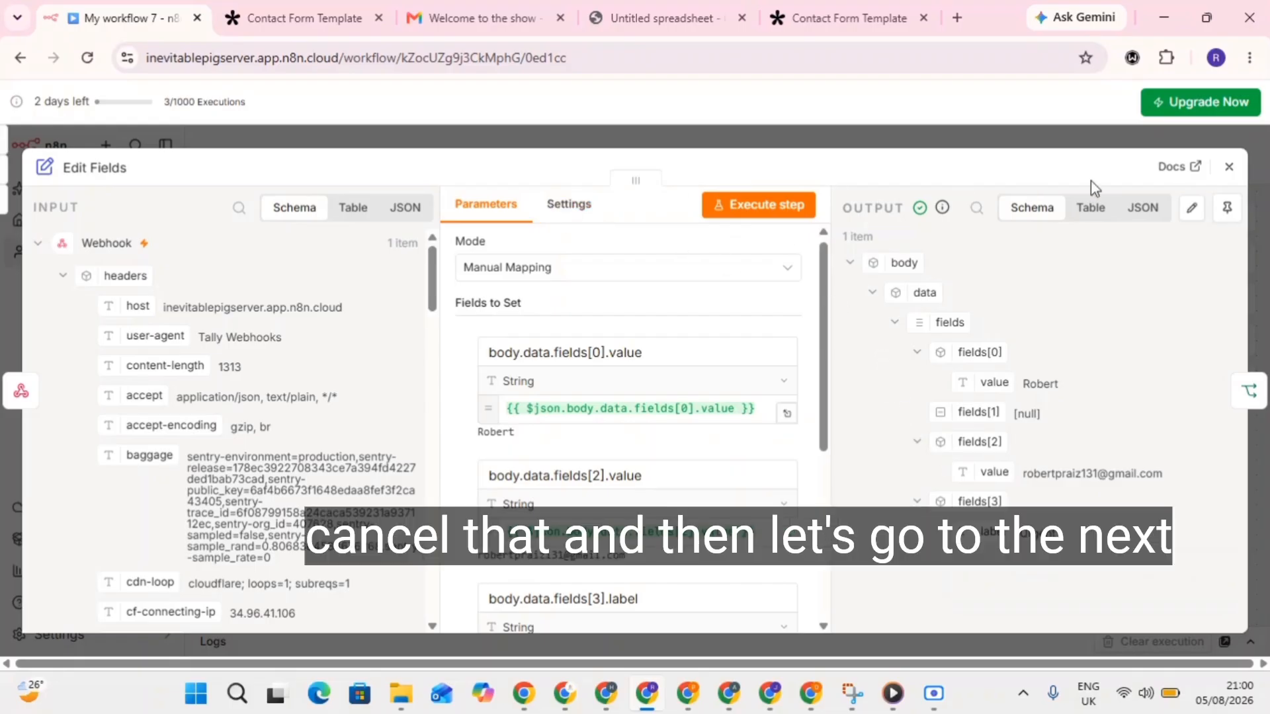
Set the If condition's first value to the priority label {{ $json.body.data.fields[3].label }}.
click(1229, 171)
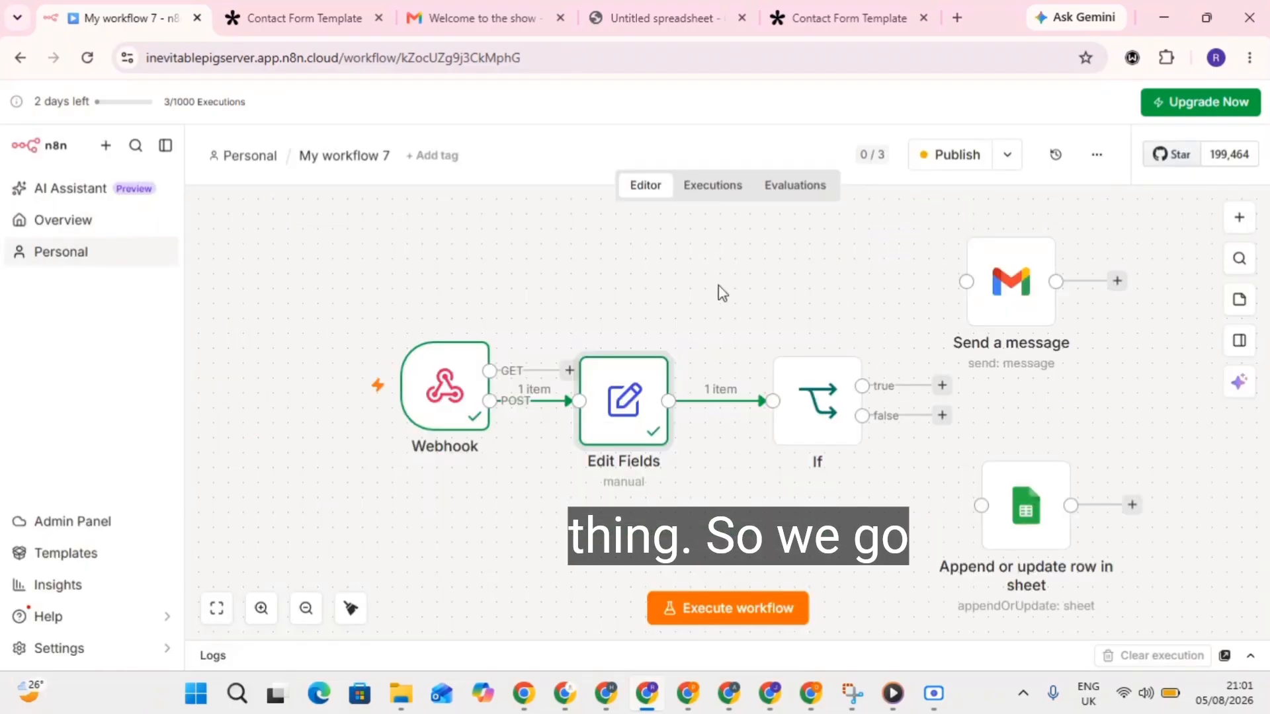
click(817, 414)
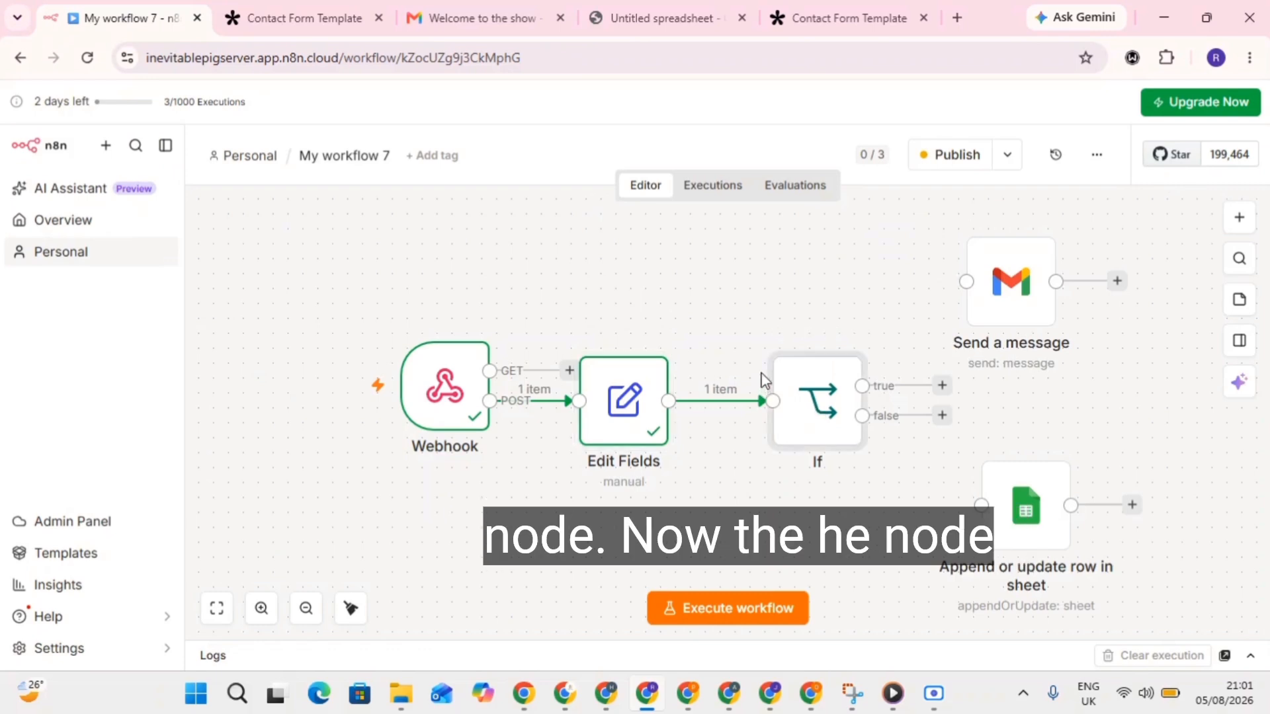
double_click(813, 413)
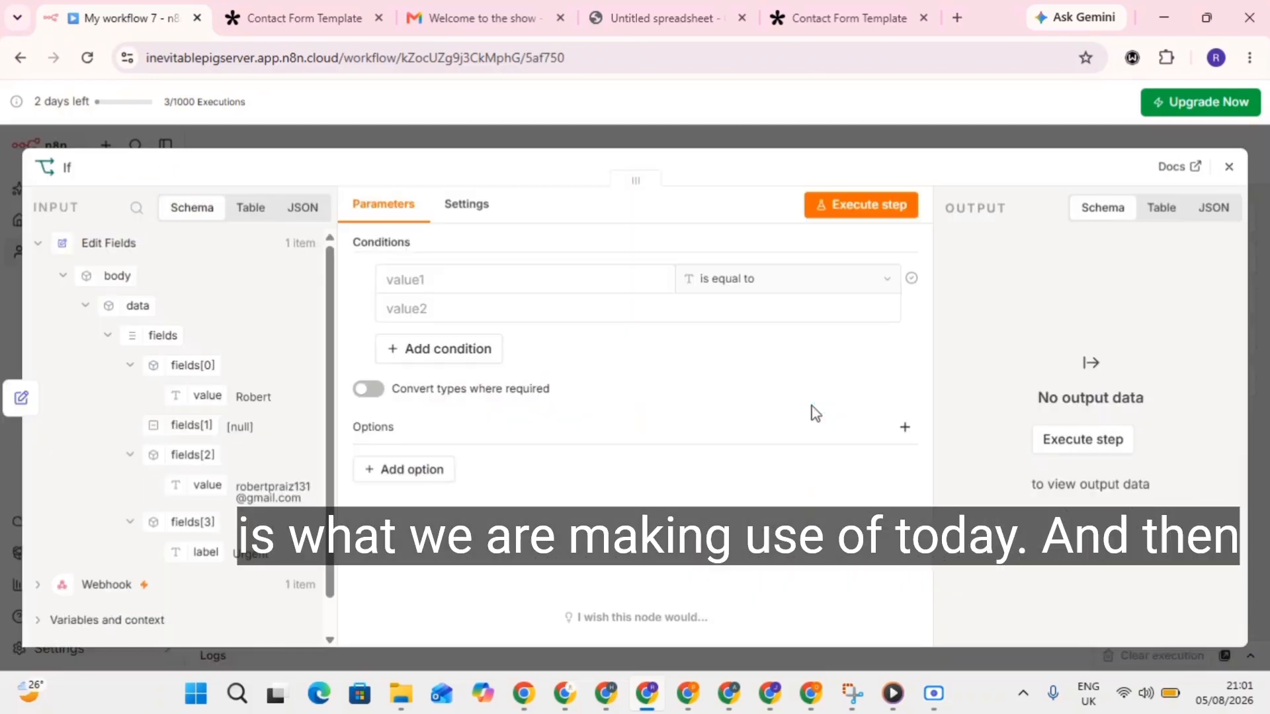
click(459, 285)
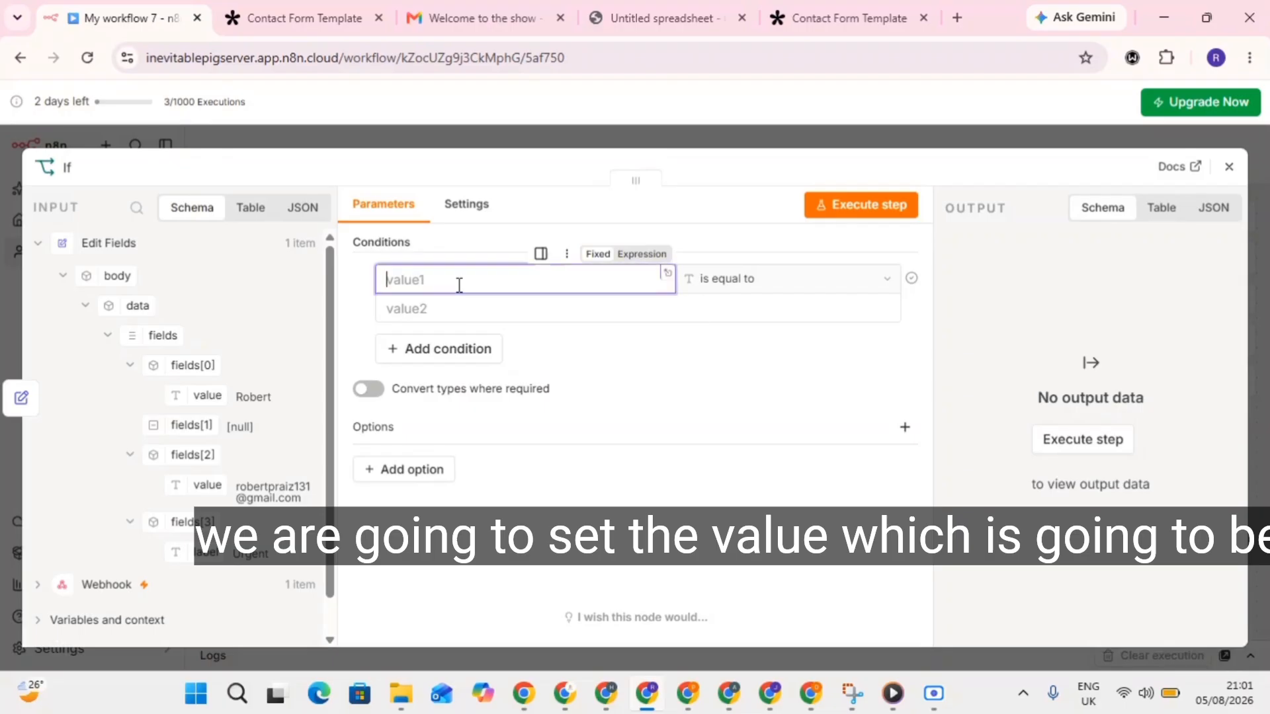
drag(203, 552, 468, 283)
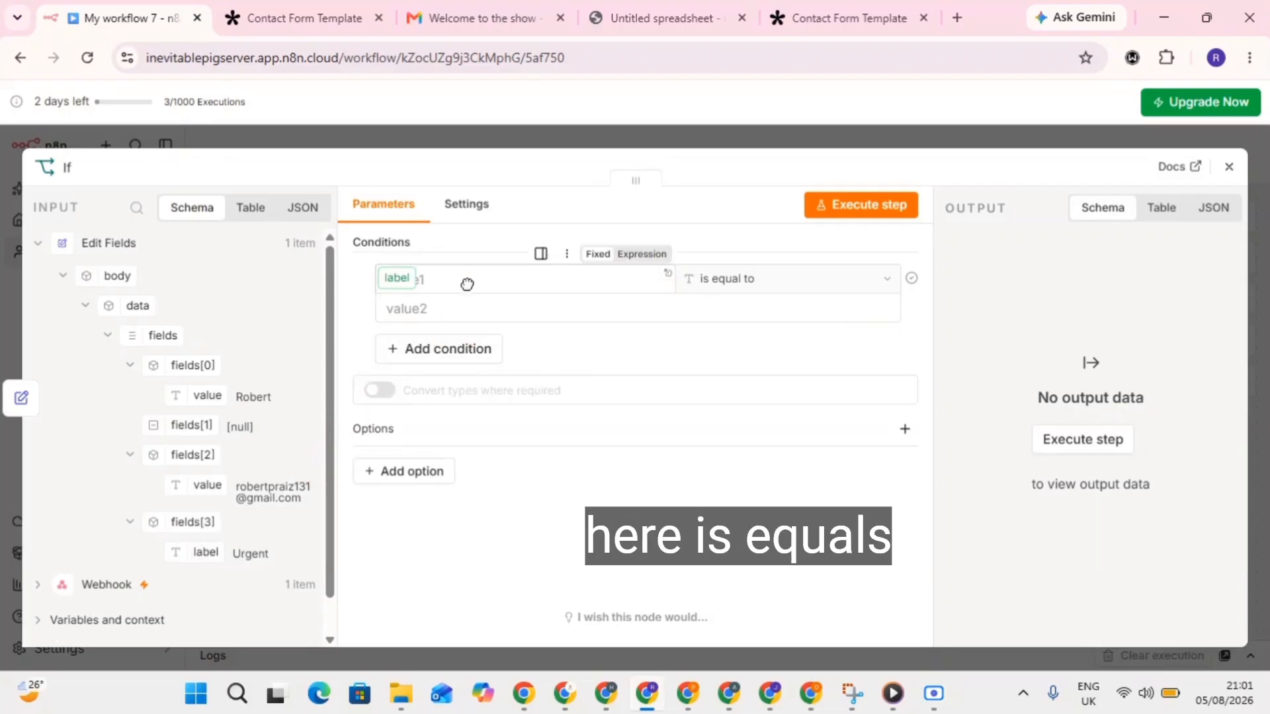
click(698, 317)
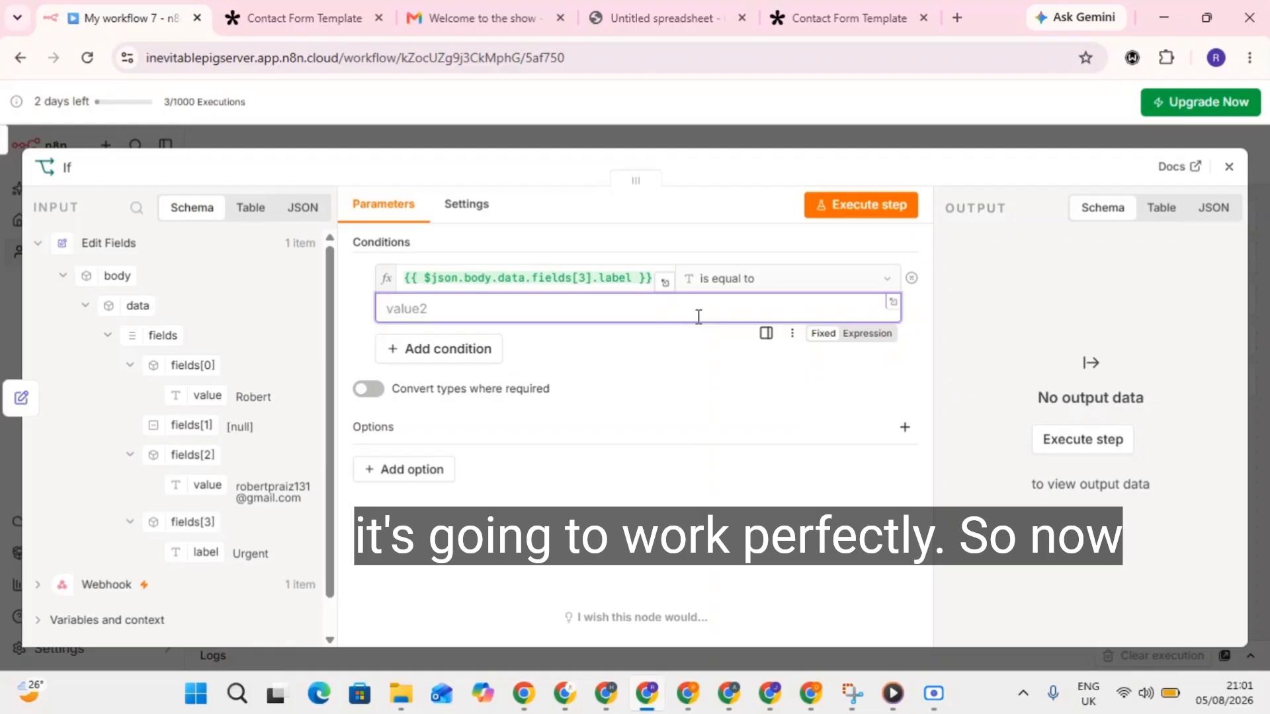
Compare the priority against 'Urgent' and test the If node, sending one item to the true branch.
text(Ur)
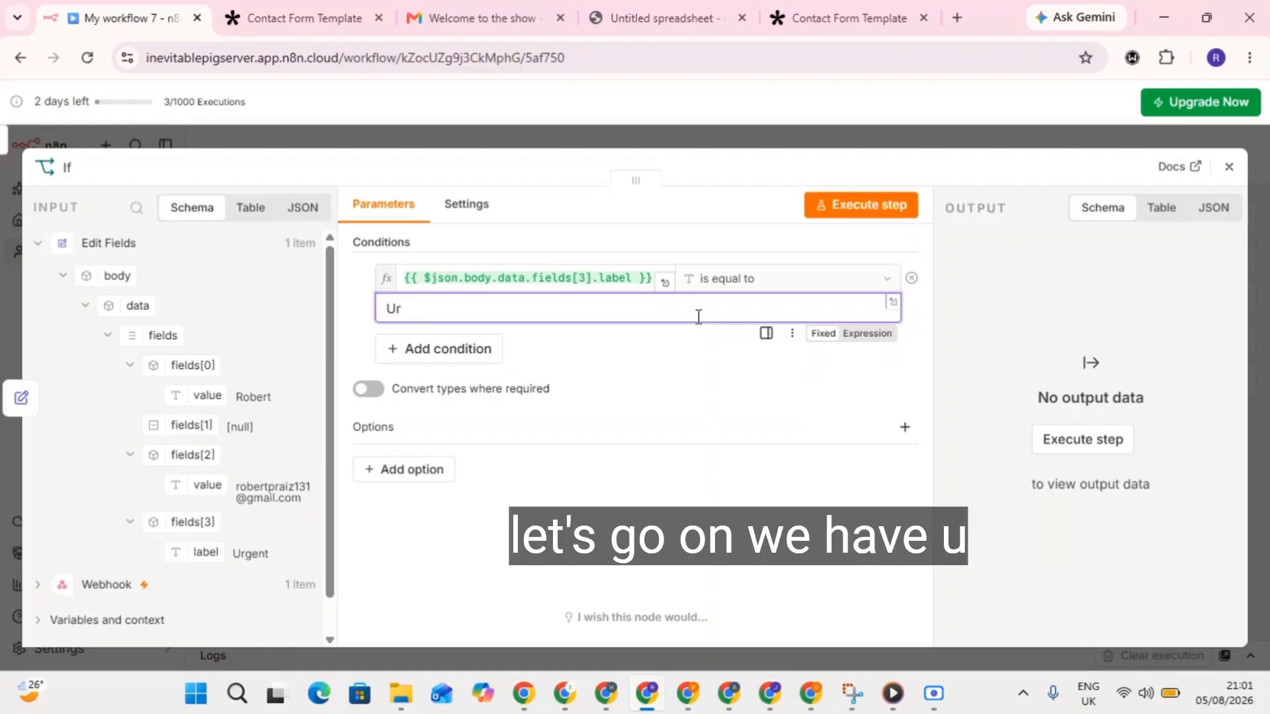
text(gen)
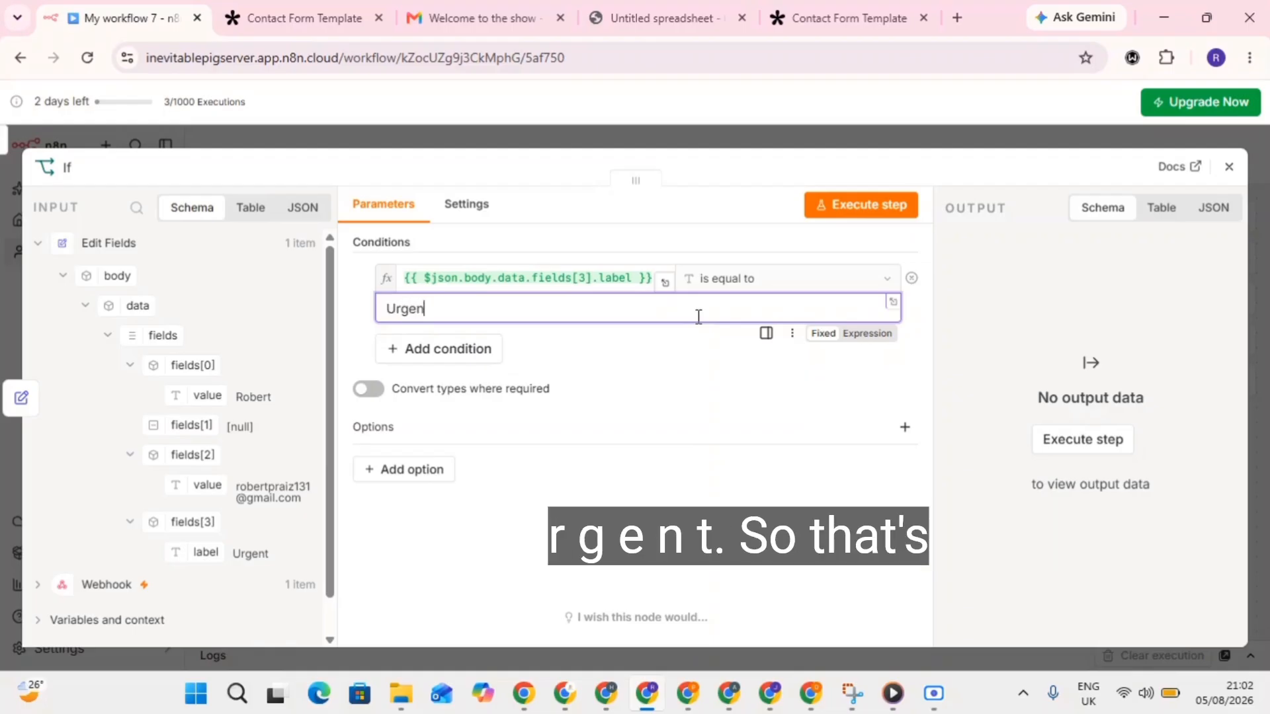
text(t)
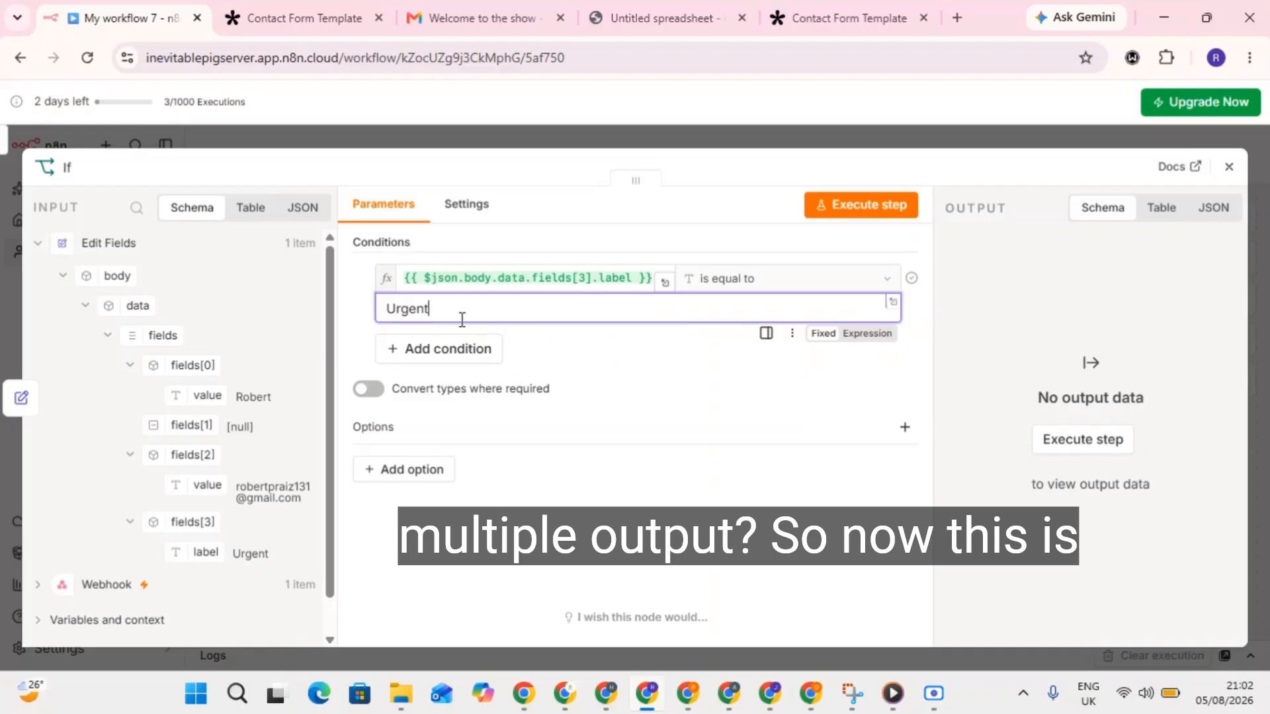
click(632, 395)
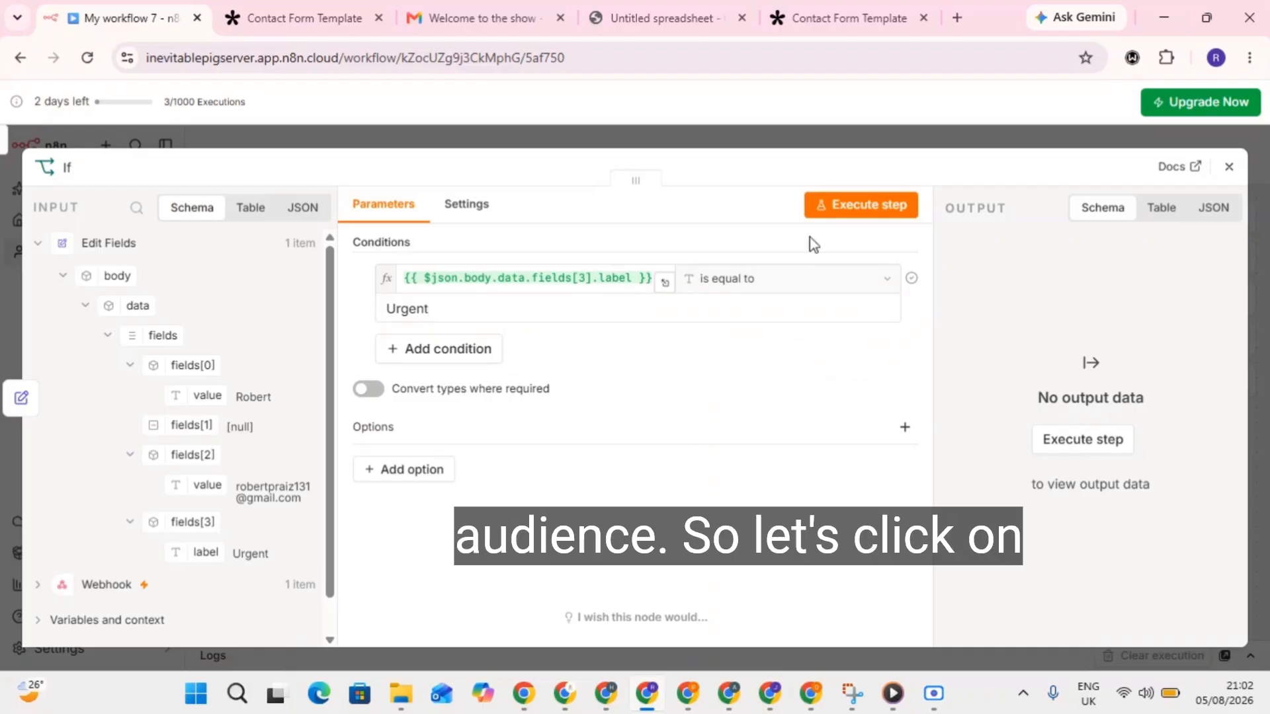
click(865, 206)
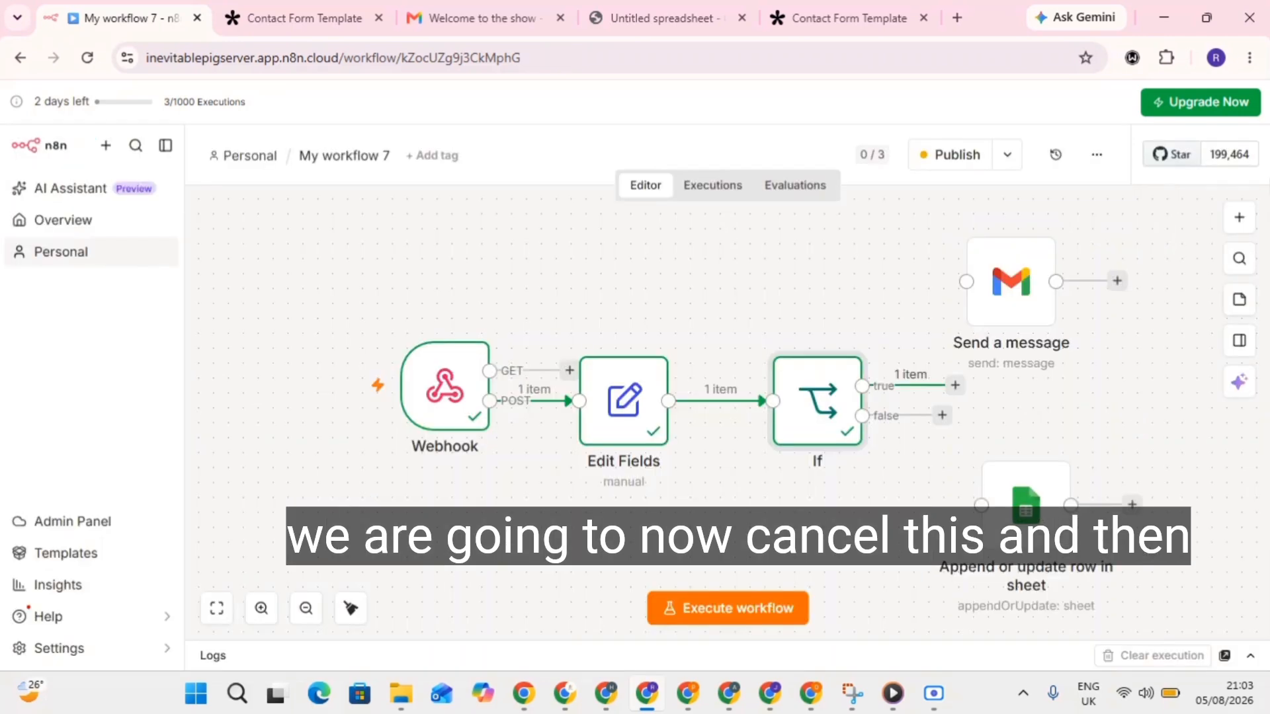
click(1229, 167)
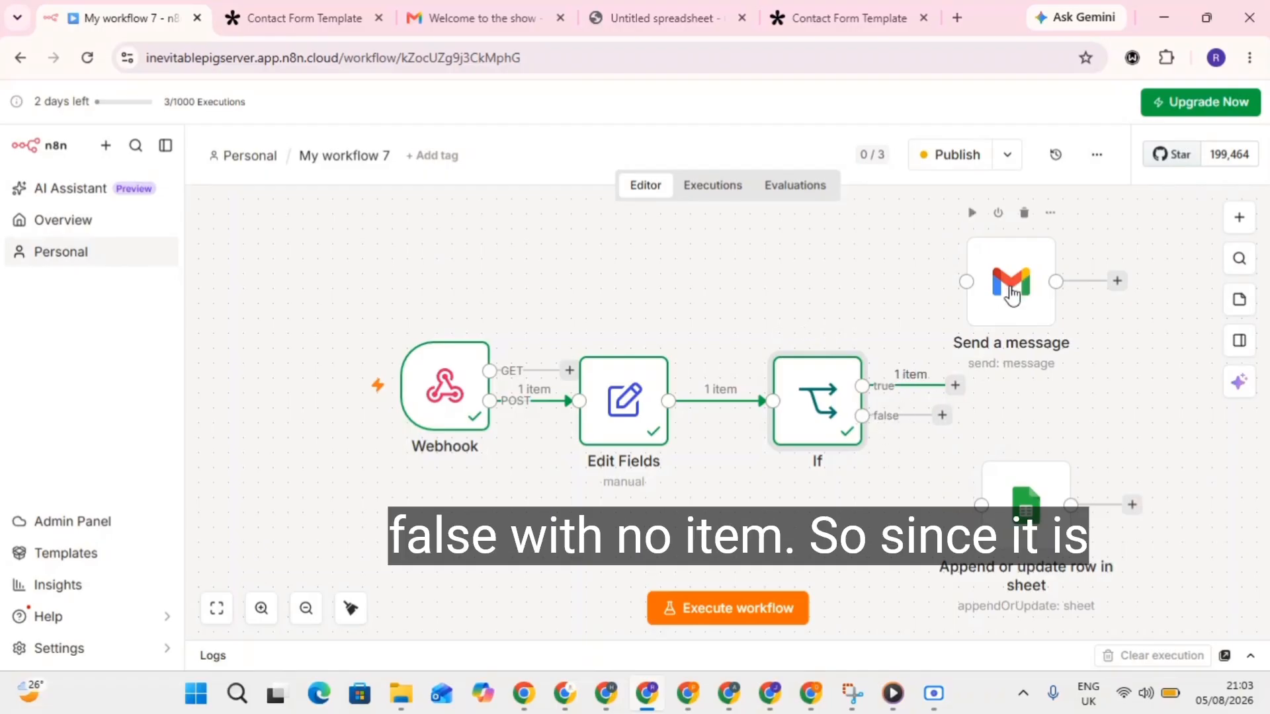
Connect the If node's true output to the Gmail node and its false output to Sheets.
drag(1021, 290, 1094, 319)
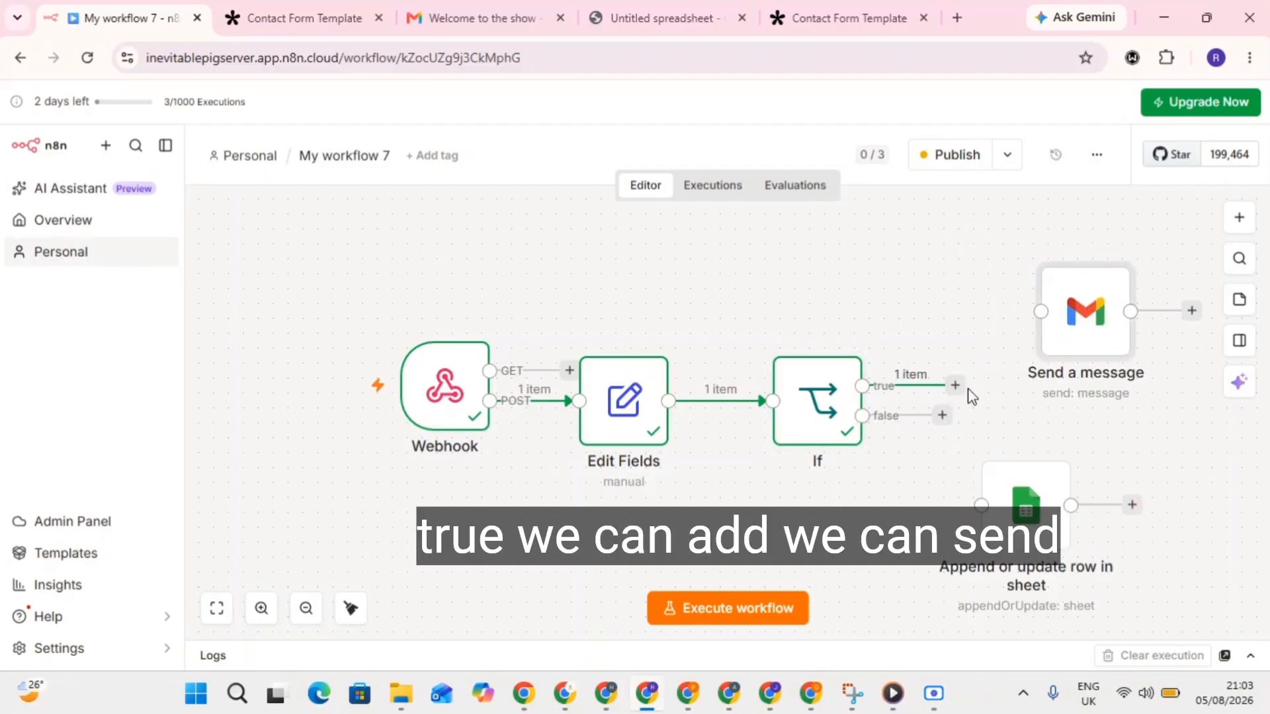
drag(955, 391, 1035, 312)
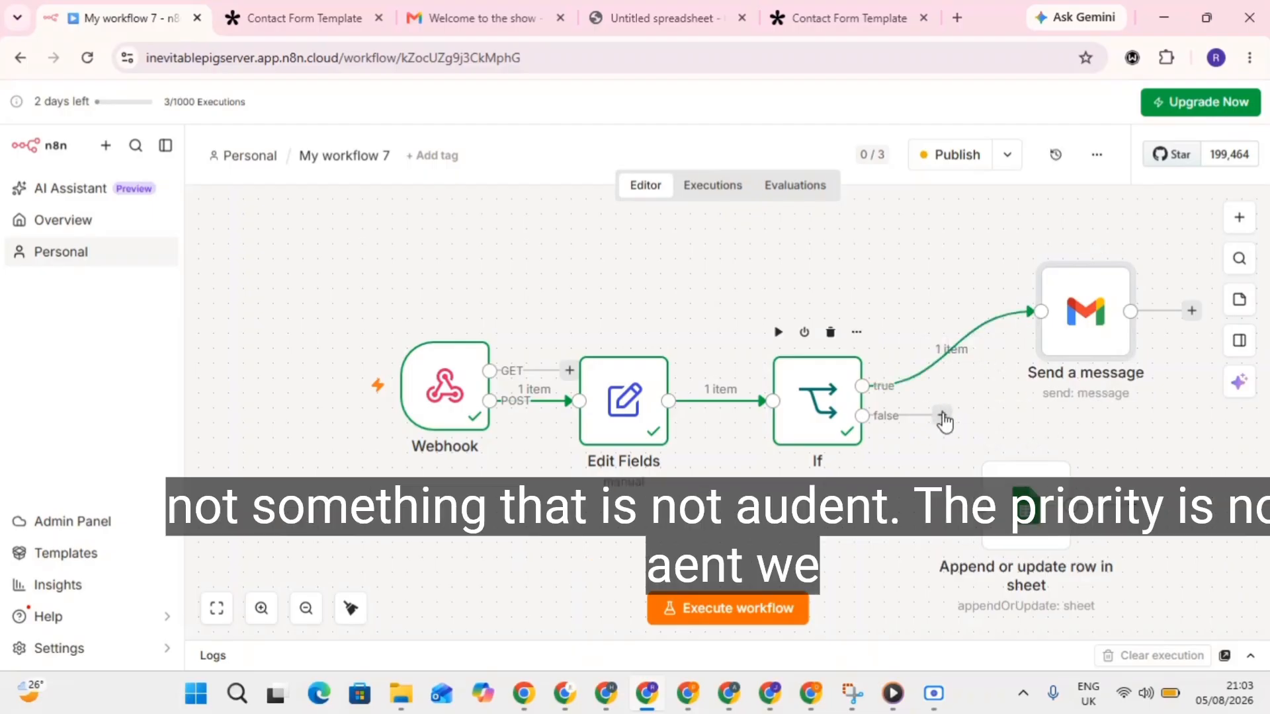
drag(944, 421, 1091, 478)
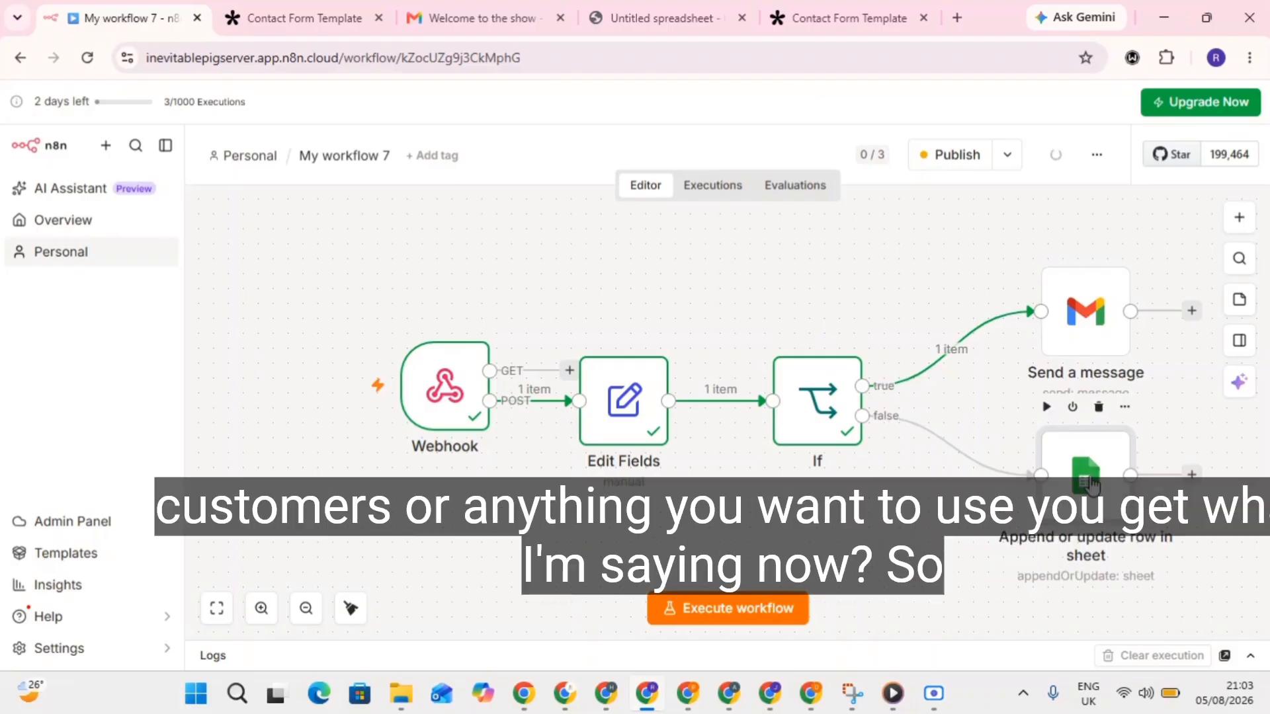
Rearrange the If, Gmail and Sheets nodes into a tidy layout, Sheets beneath Gmail.
drag(823, 386, 793, 386)
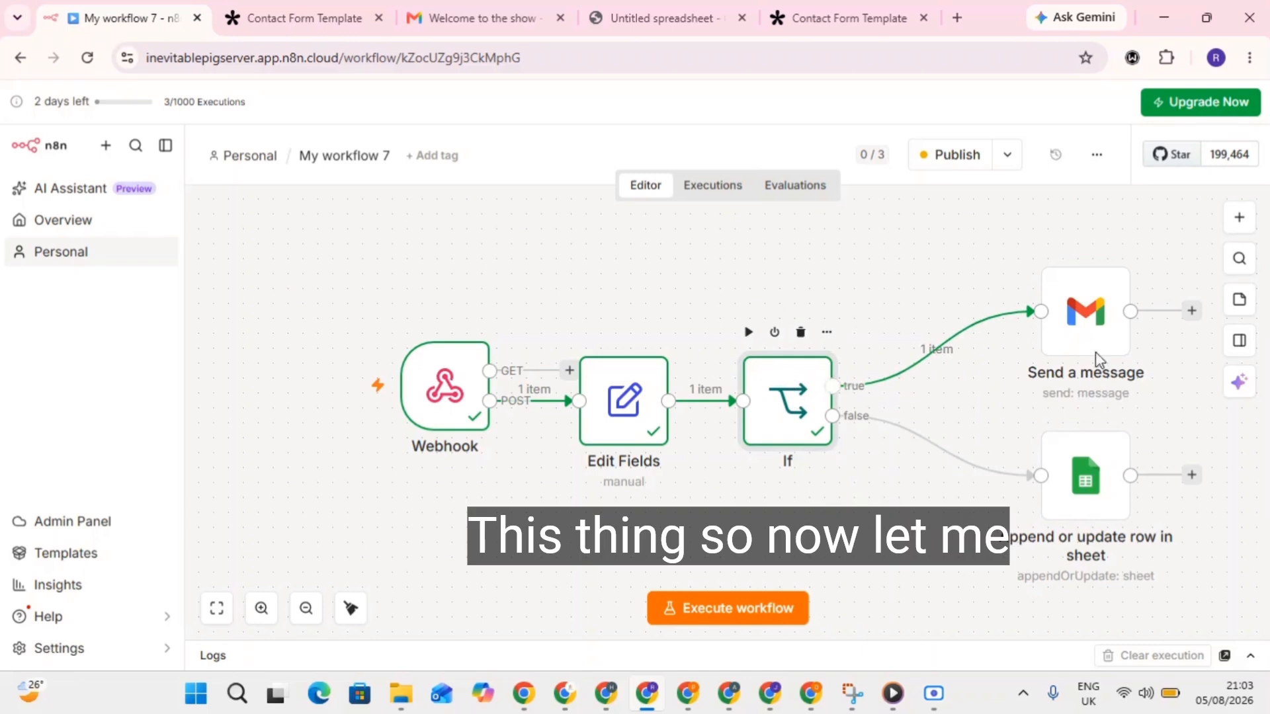
drag(1096, 323, 1022, 338)
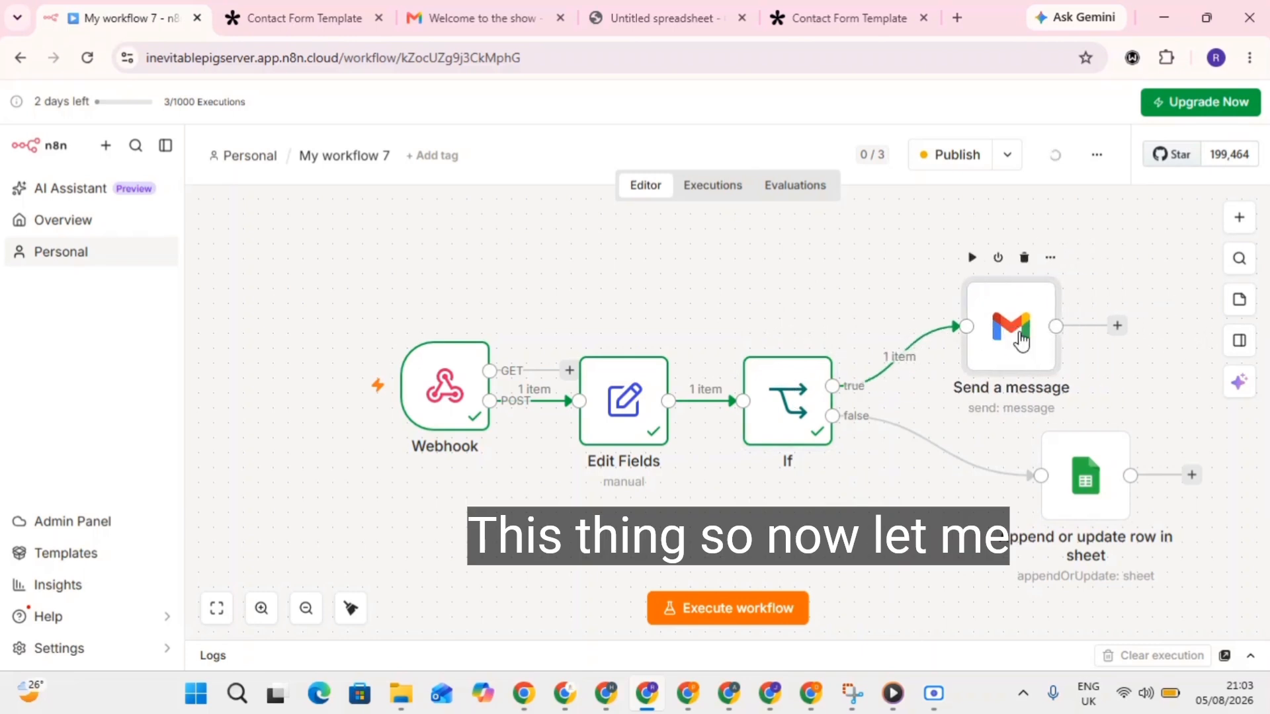
drag(1089, 476, 1029, 461)
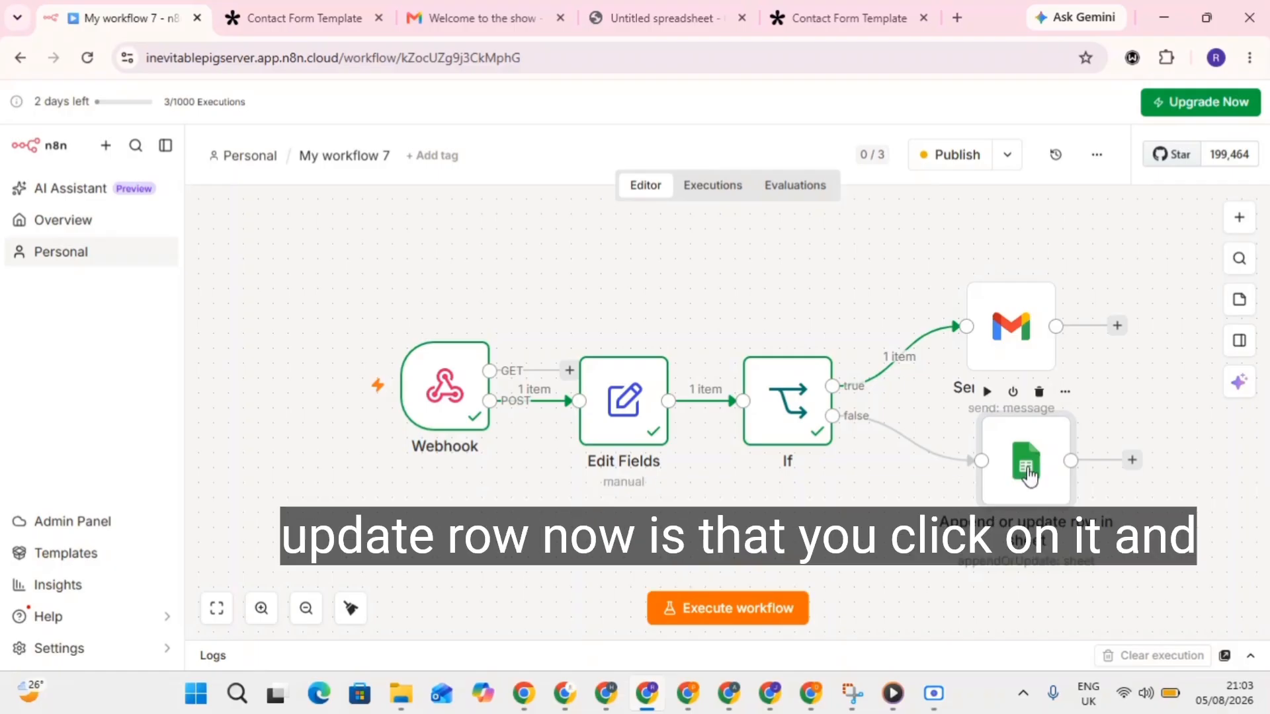
Open the Google Sheets node and look through its Add option list.
double_click(1027, 471)
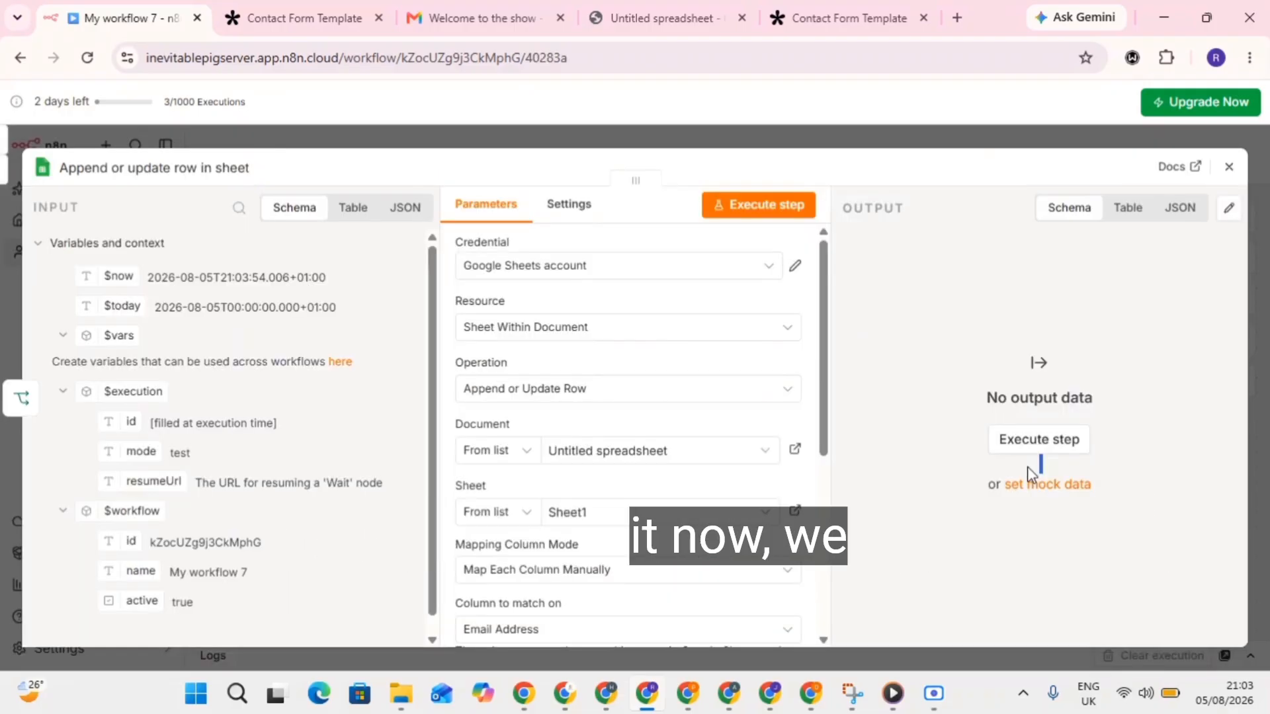
scroll(611, 455, down, 5)
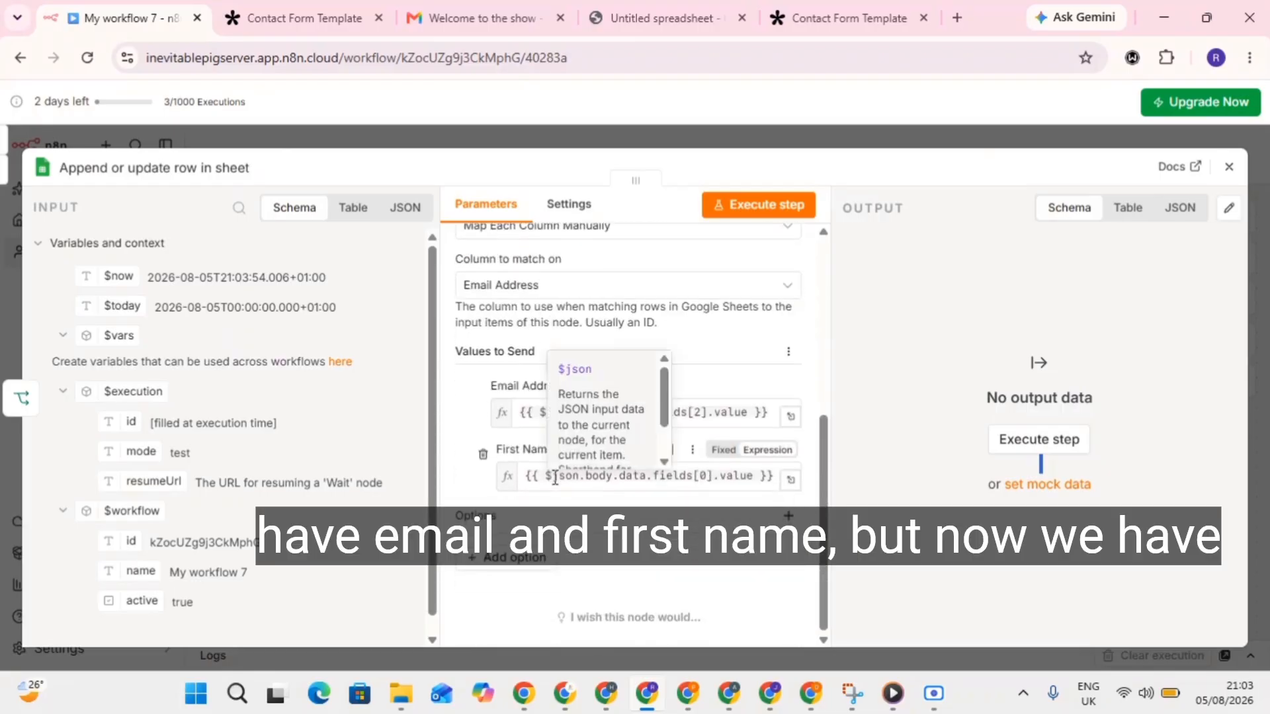
scroll(802, 524, up, 1)
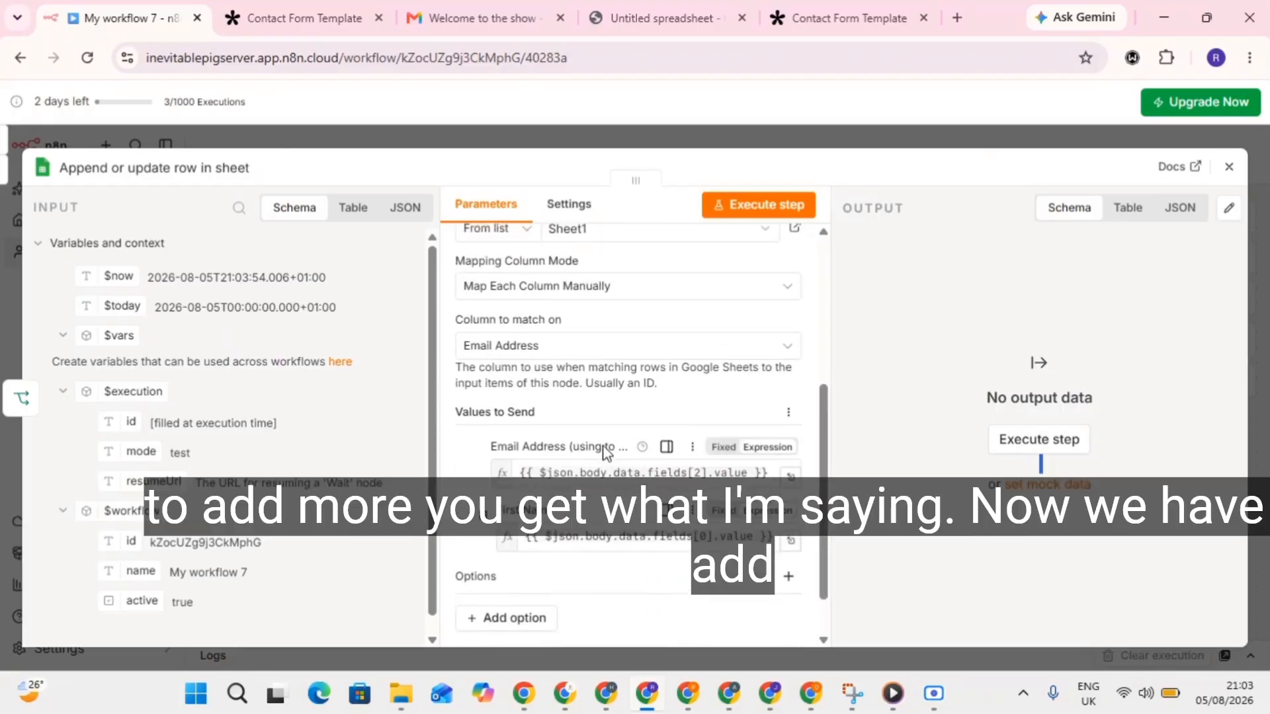
scroll(802, 524, down, 1)
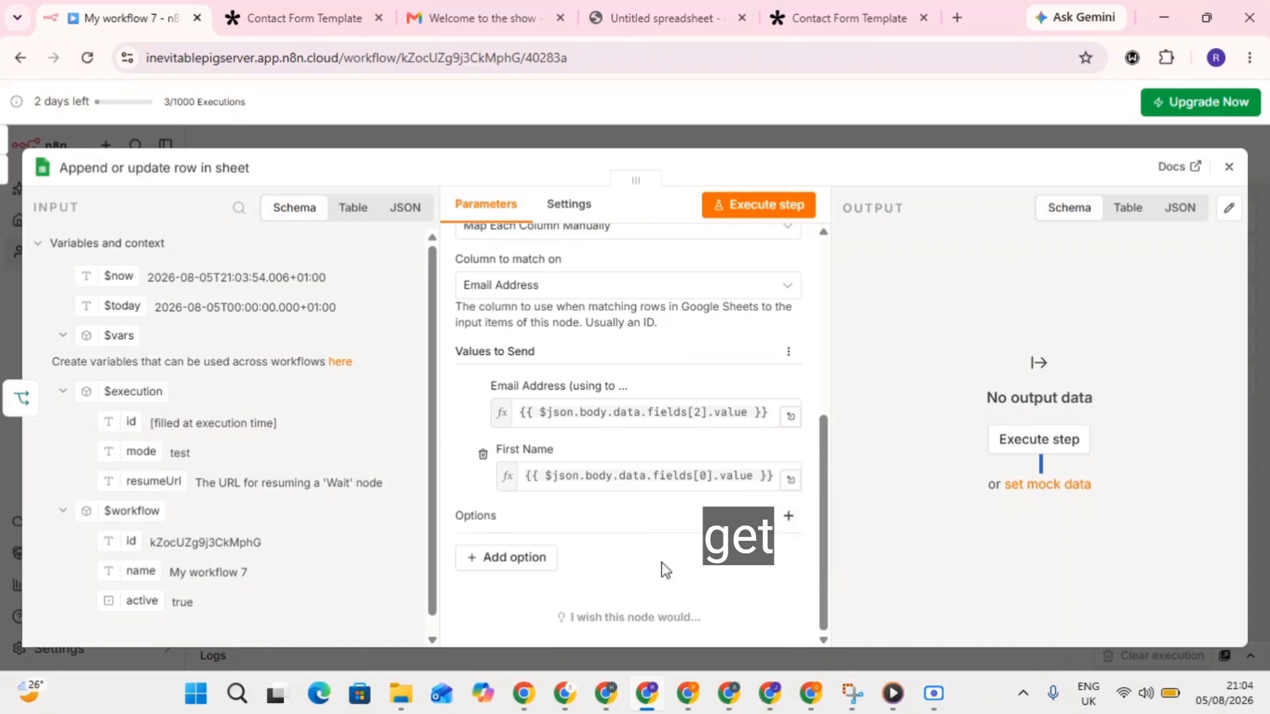
click(504, 559)
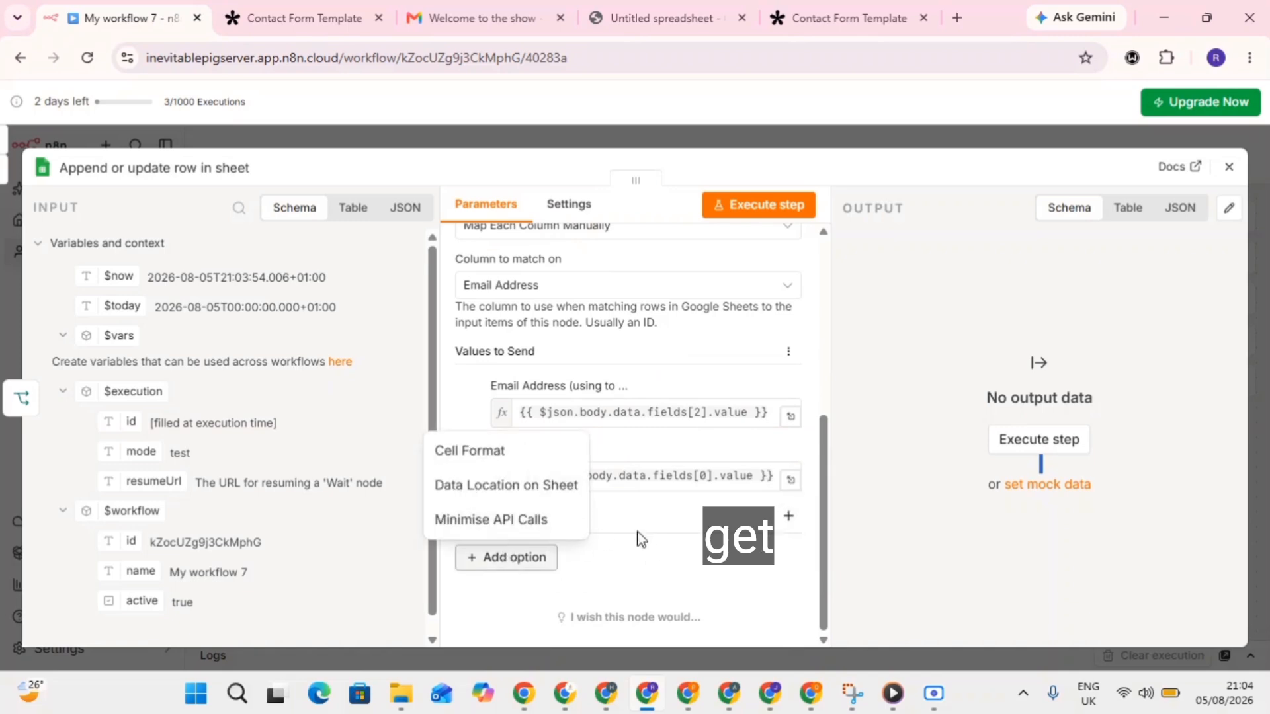
click(642, 569)
Check the connected Google Sheets credential, then go to Tally's Contact Form Template integrations page.
scroll(585, 424, up, 2)
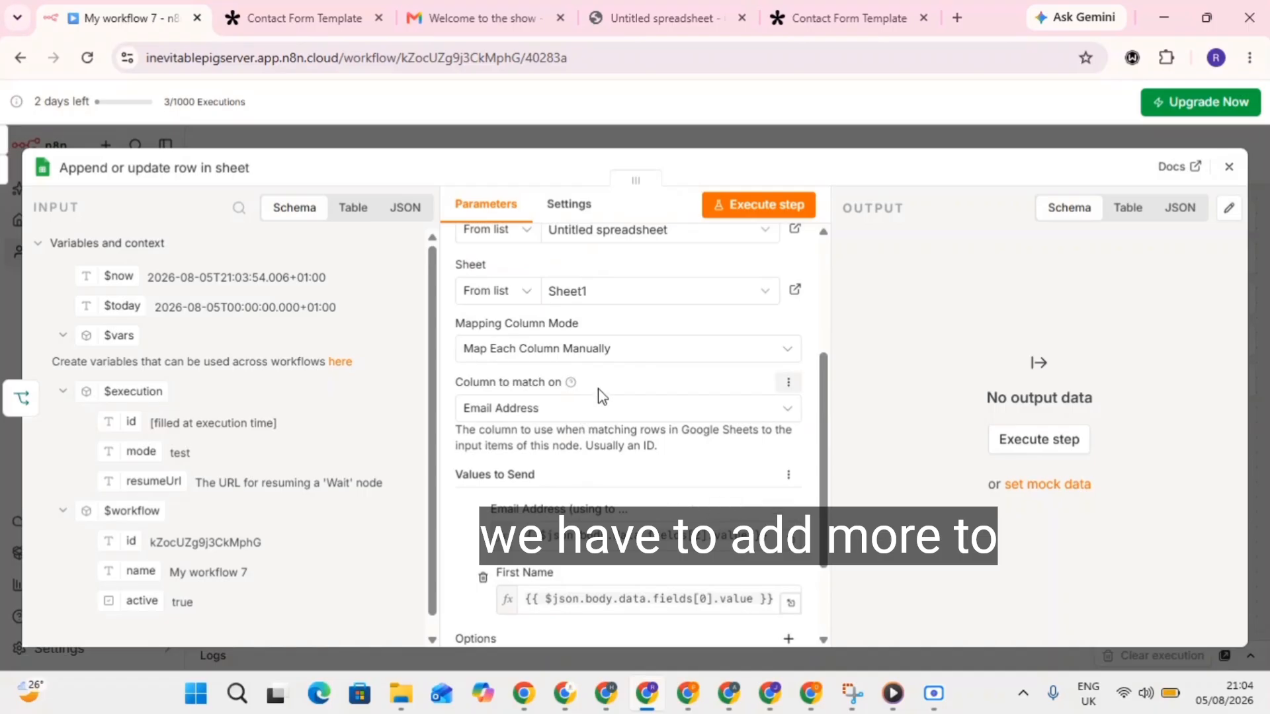
scroll(604, 356, up, 4)
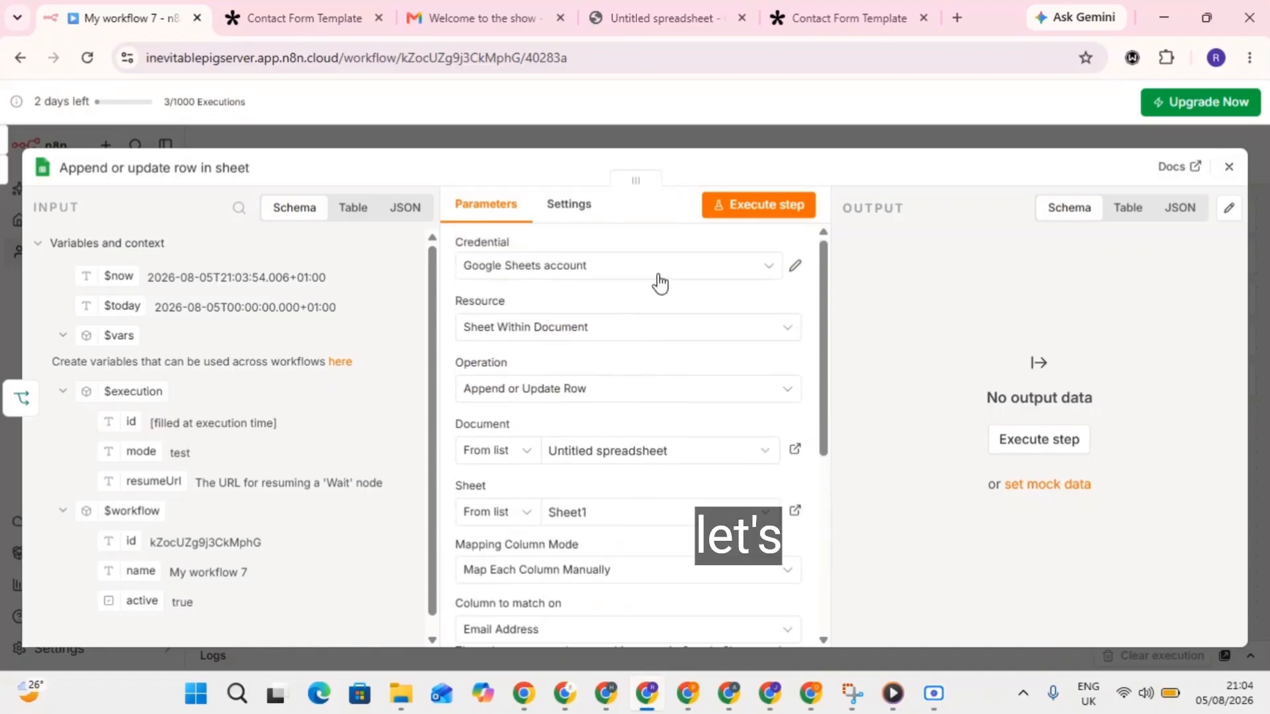
click(557, 274)
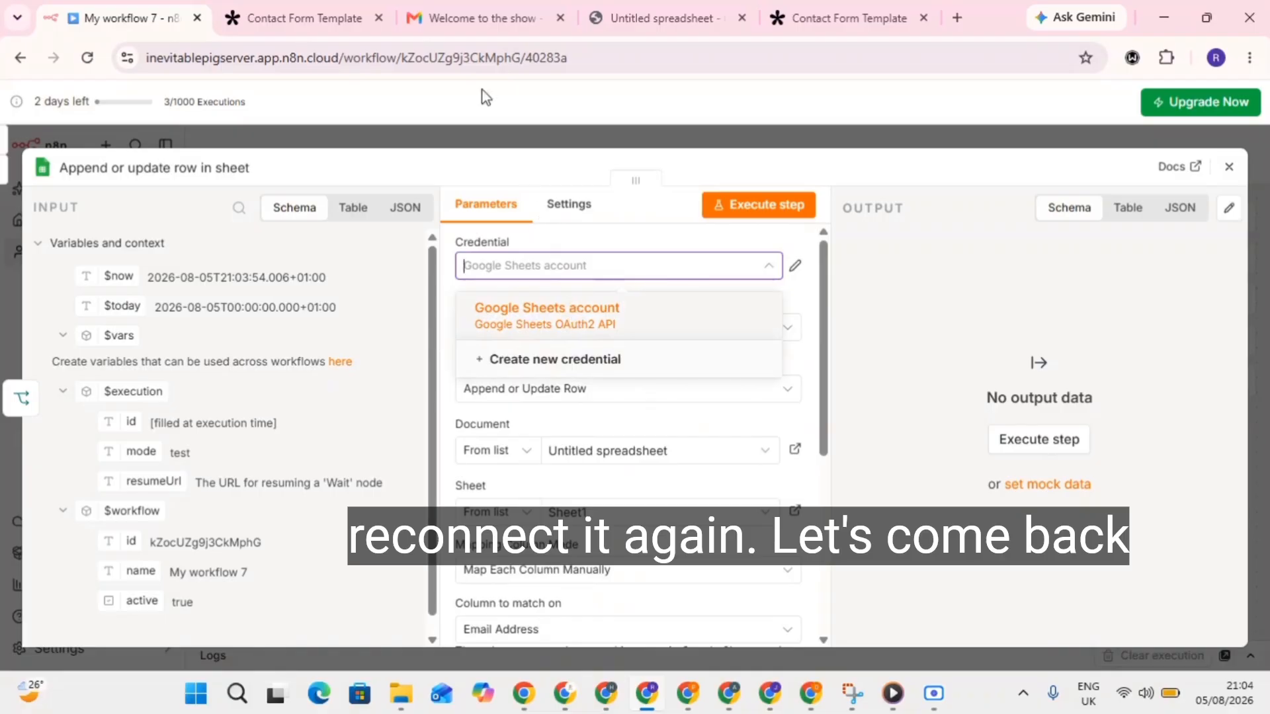
click(335, 16)
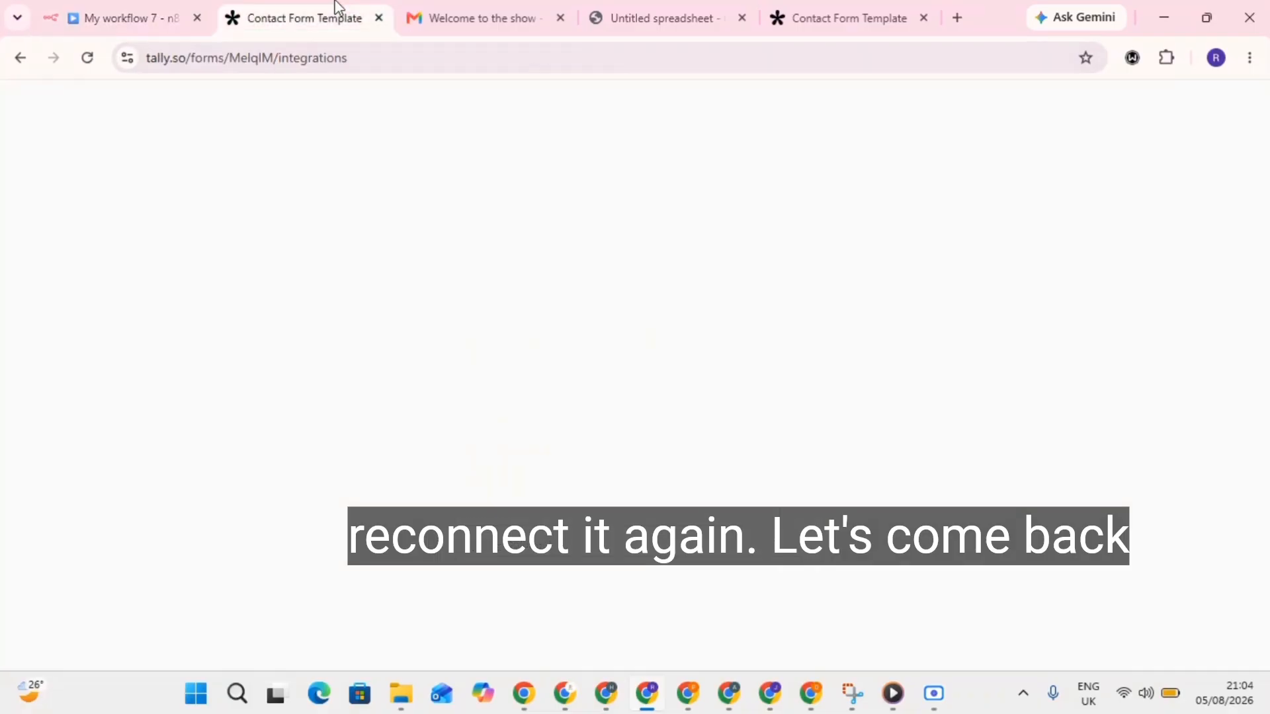
Enter the heading 'Status' in cell C1 of the Untitled spreadsheet.
click(607, 8)
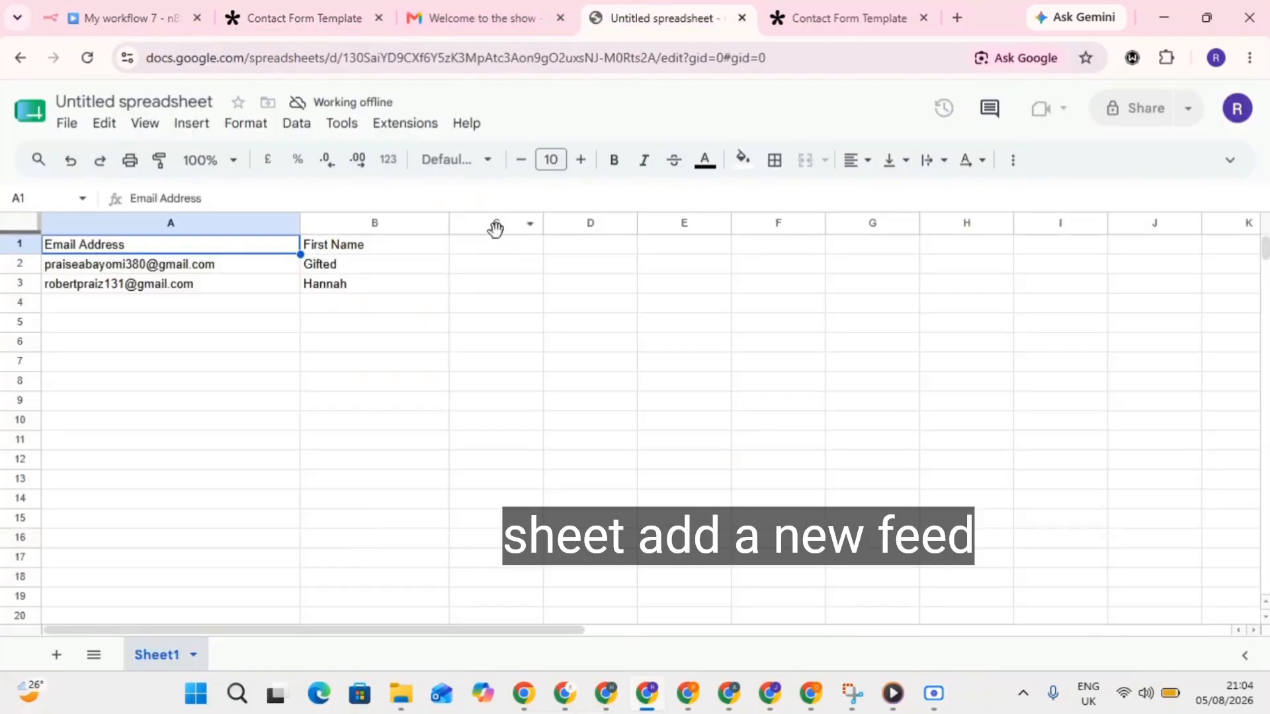
click(489, 246)
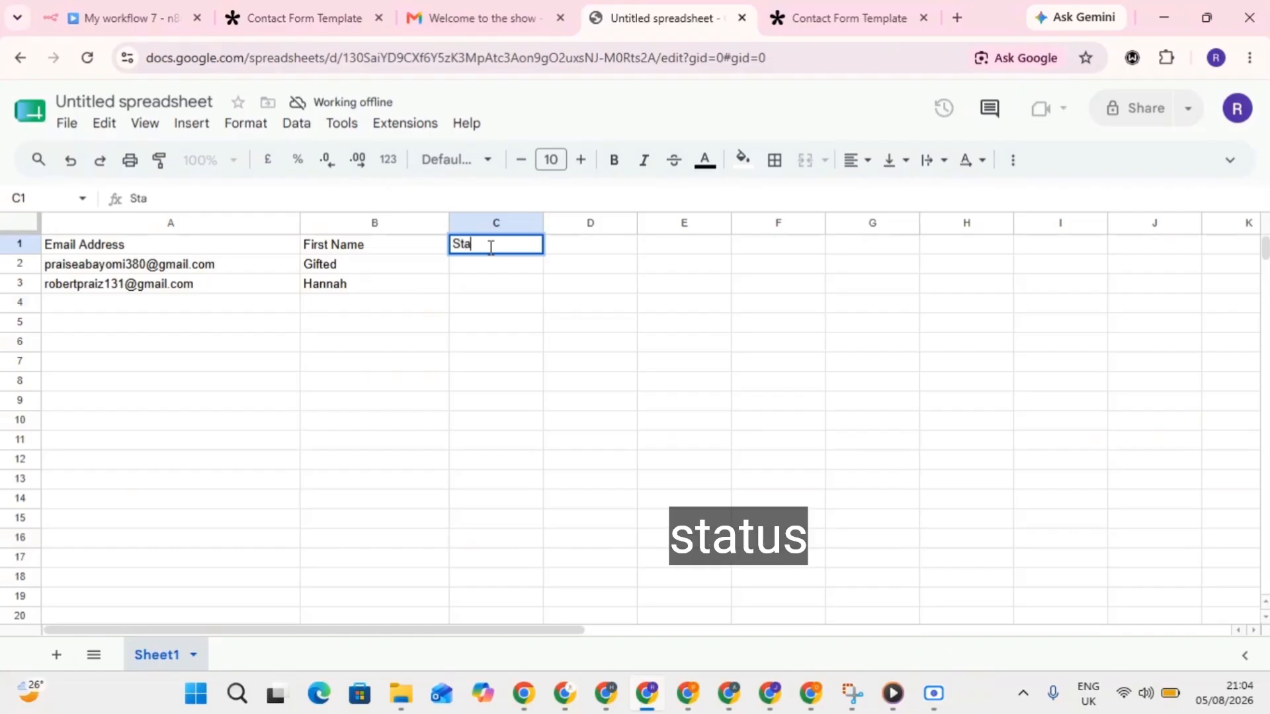
text(Status)
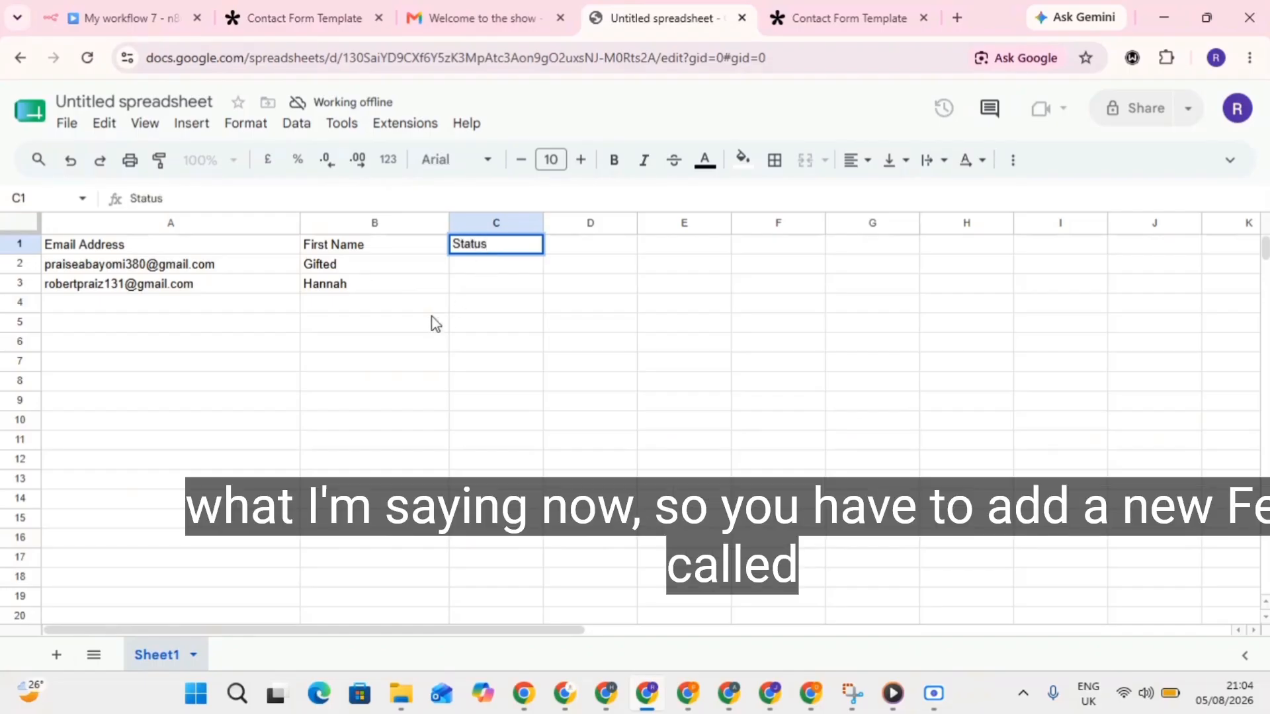
click(435, 324)
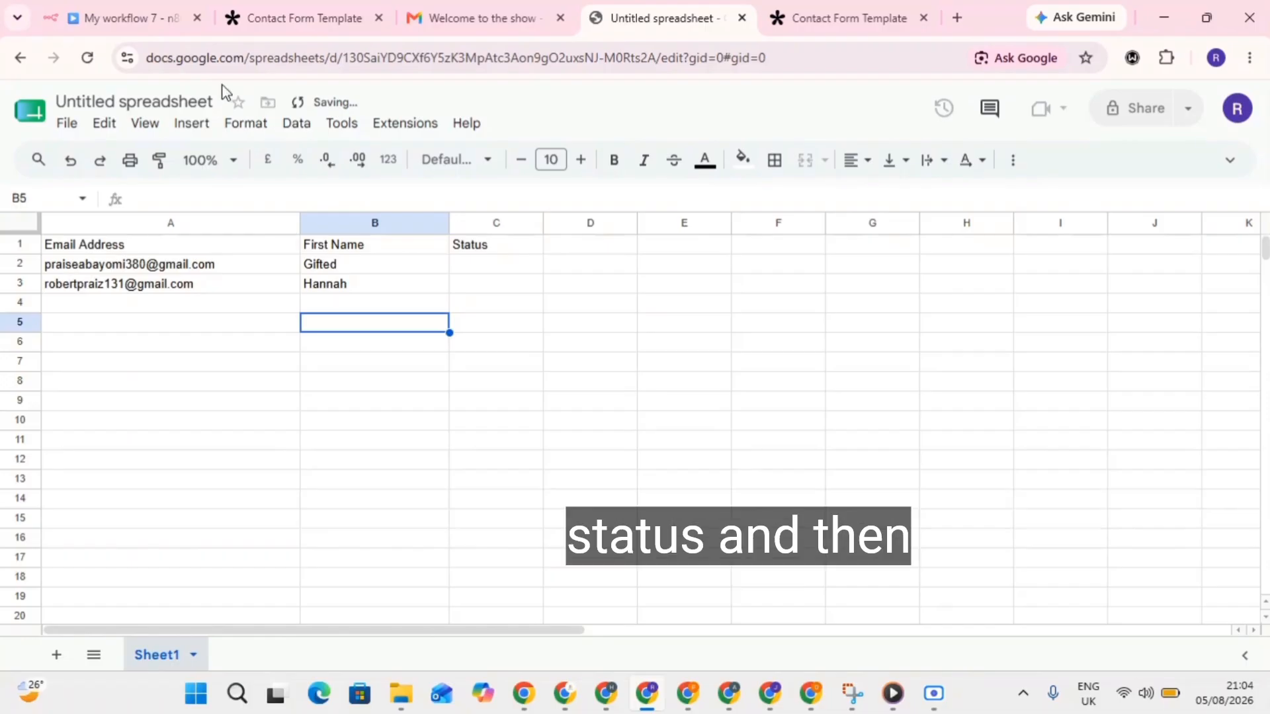
Refresh the Sheets node's columns by switching Operation to Clear and back to Append or Update Row.
click(122, 6)
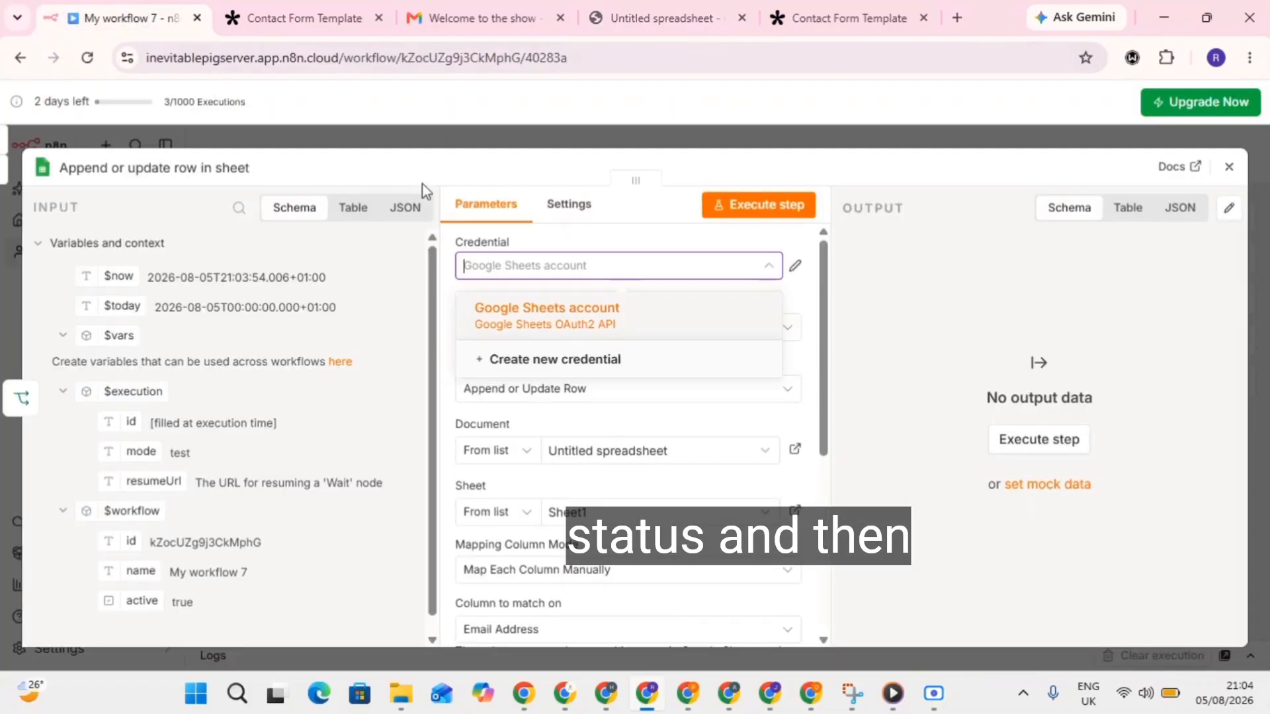
click(815, 292)
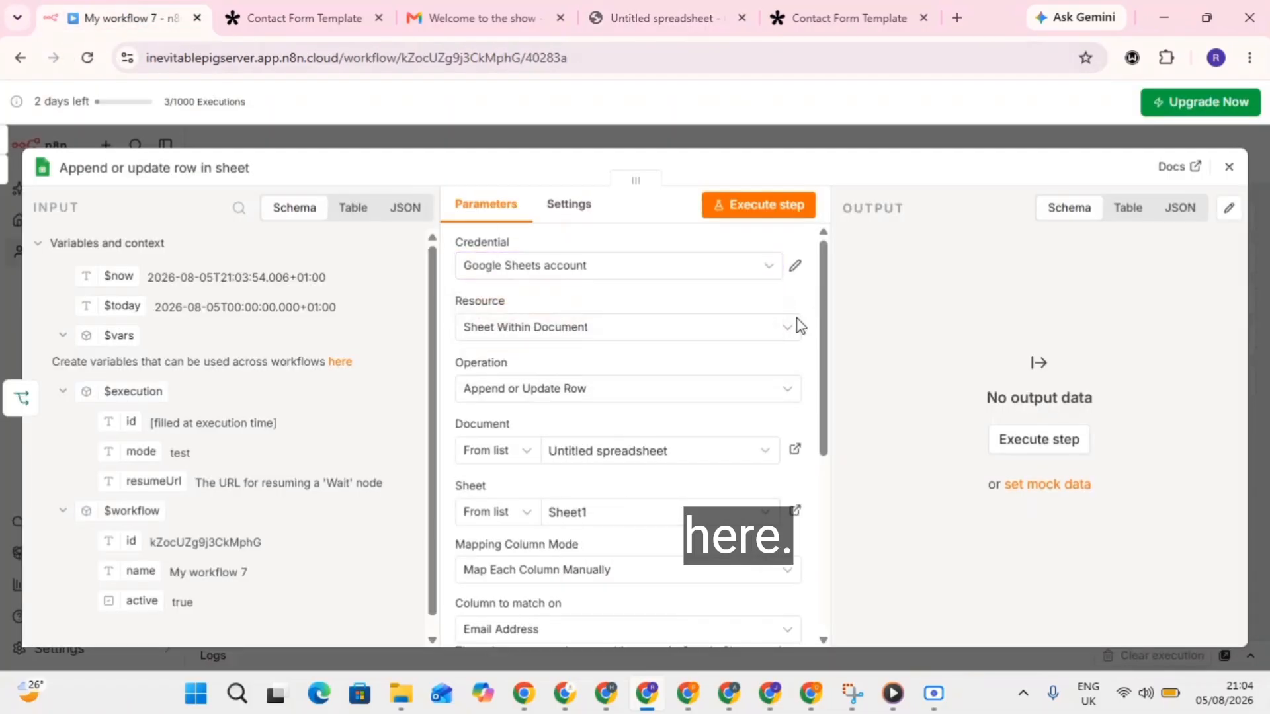
scroll(771, 503, down, 3)
scroll(767, 449, down, 2)
scroll(767, 449, up, 4)
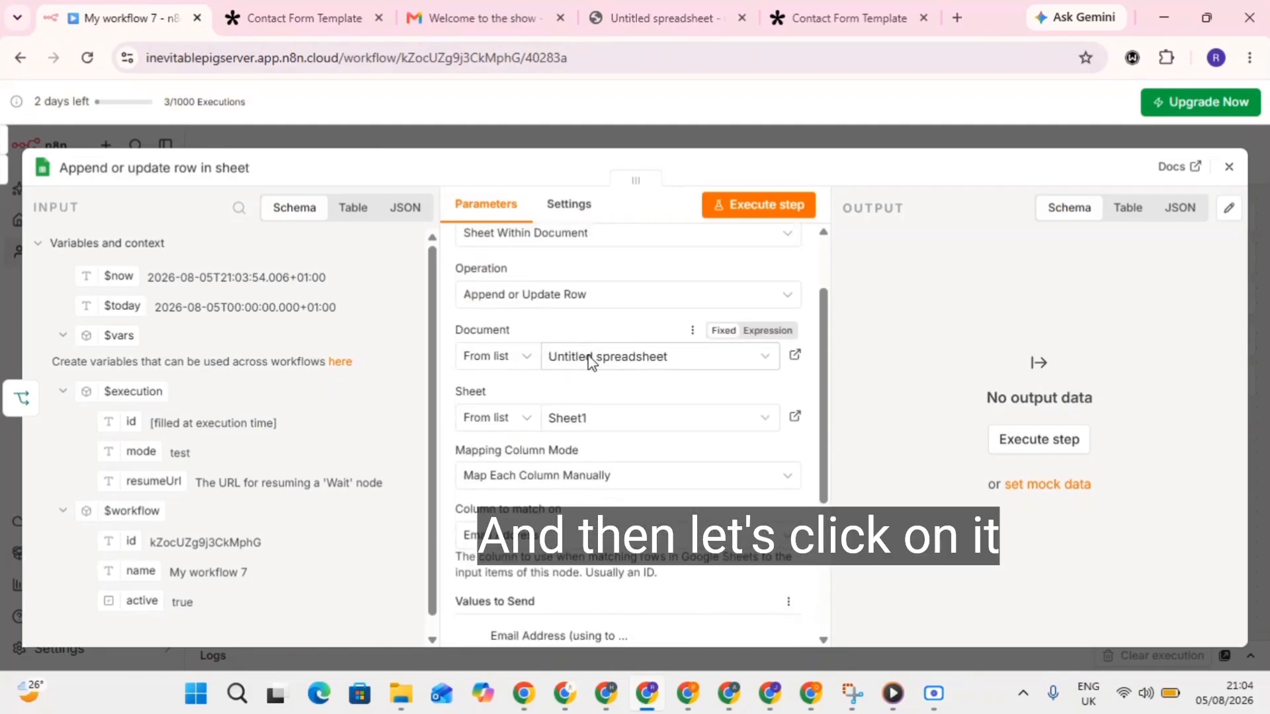
click(569, 296)
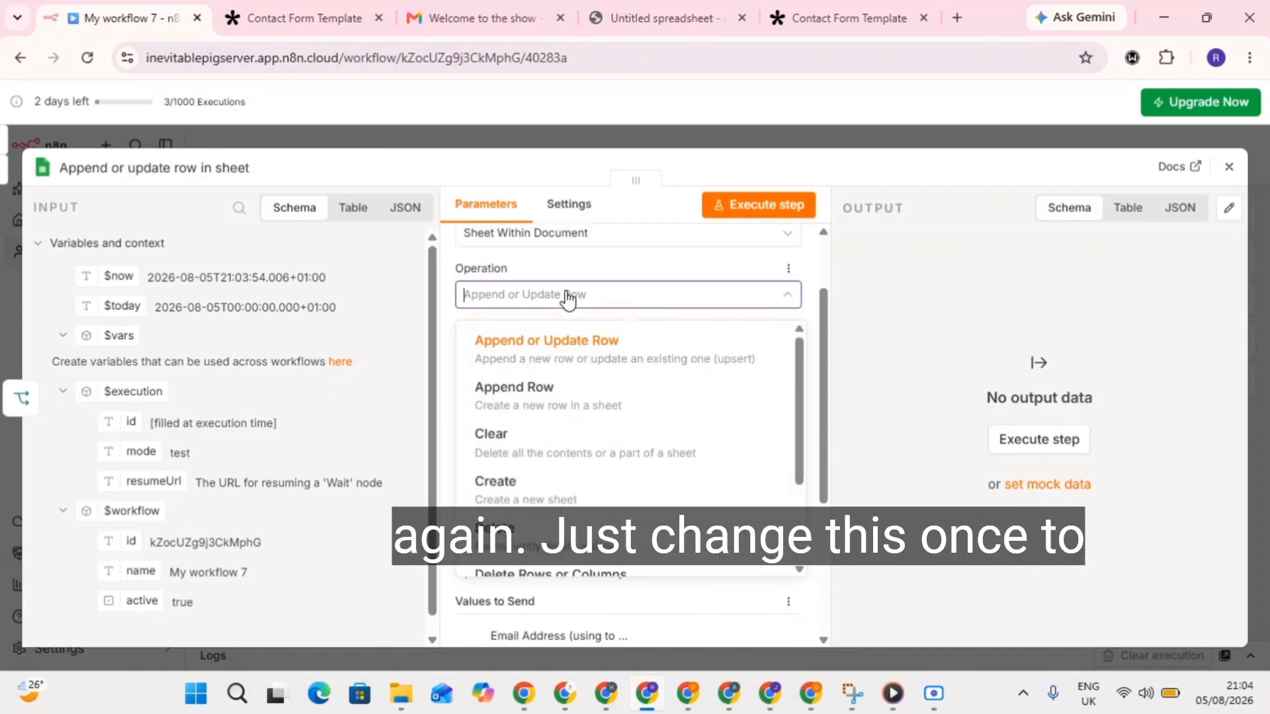
click(553, 442)
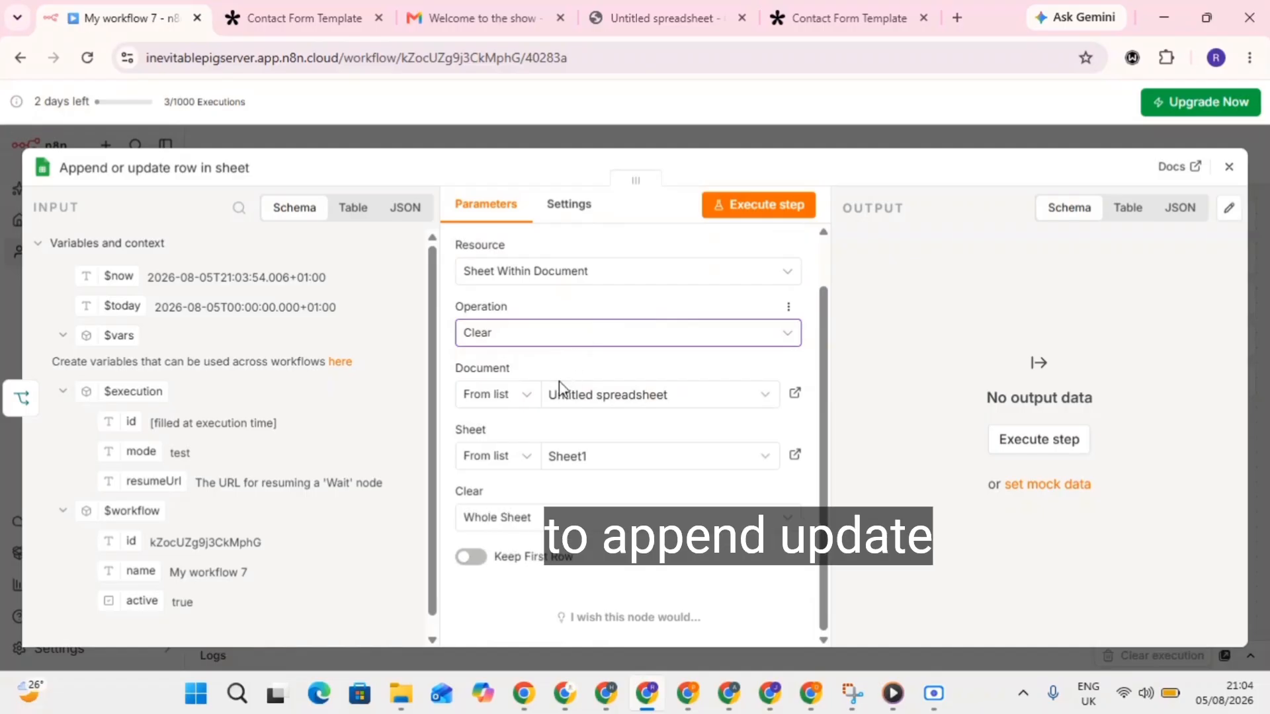
click(531, 339)
click(557, 406)
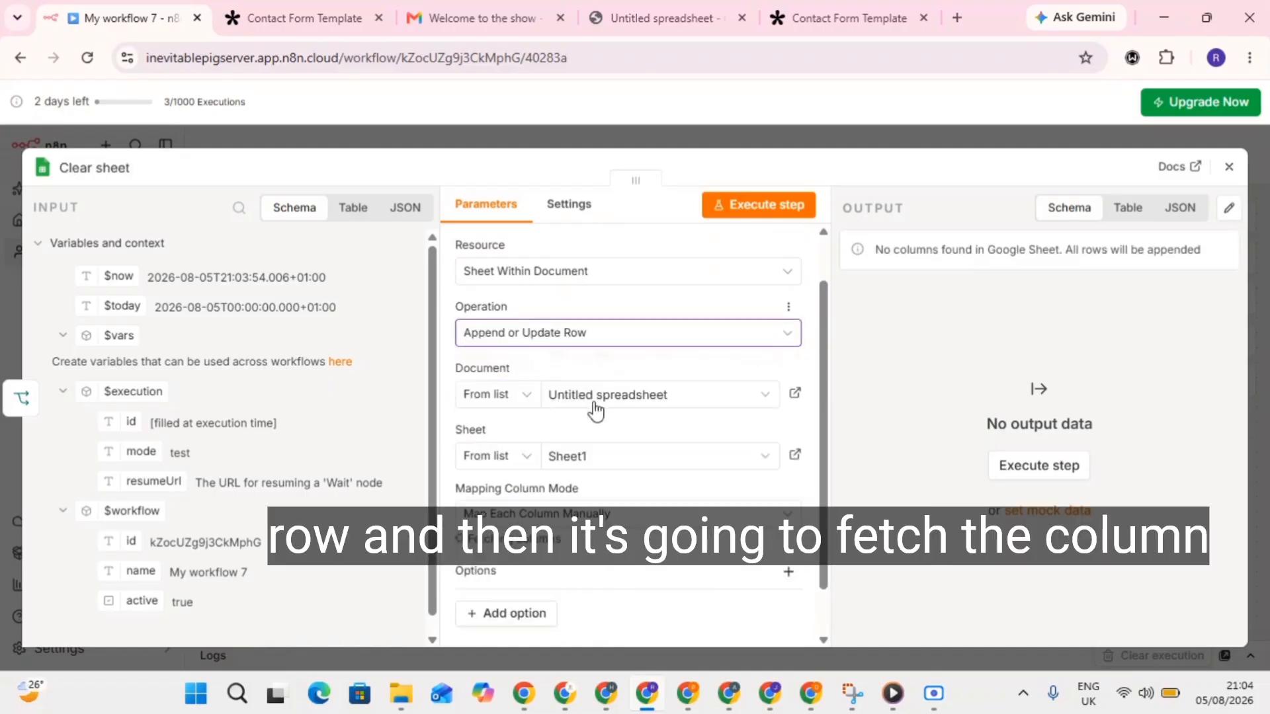
Match rows on Email Address, start mapping its value from Edit Fields, and close the node.
scroll(526, 521, down, 1)
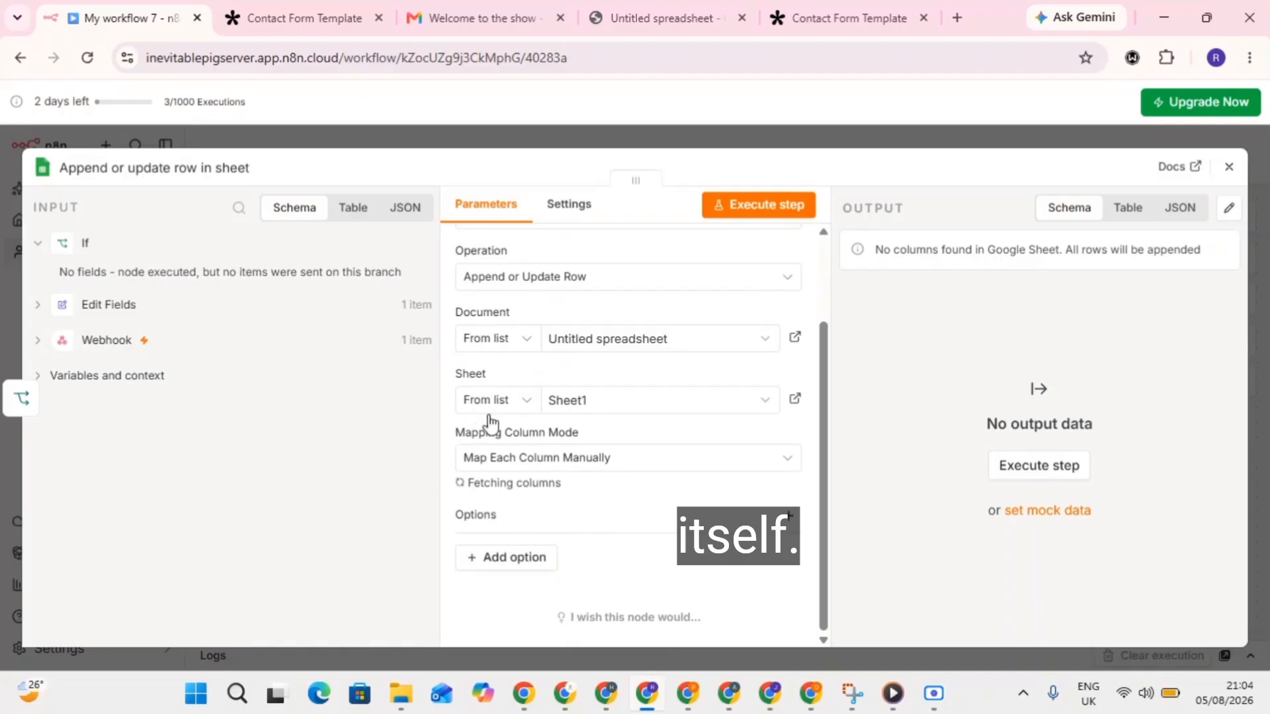
scroll(595, 454, down, 2)
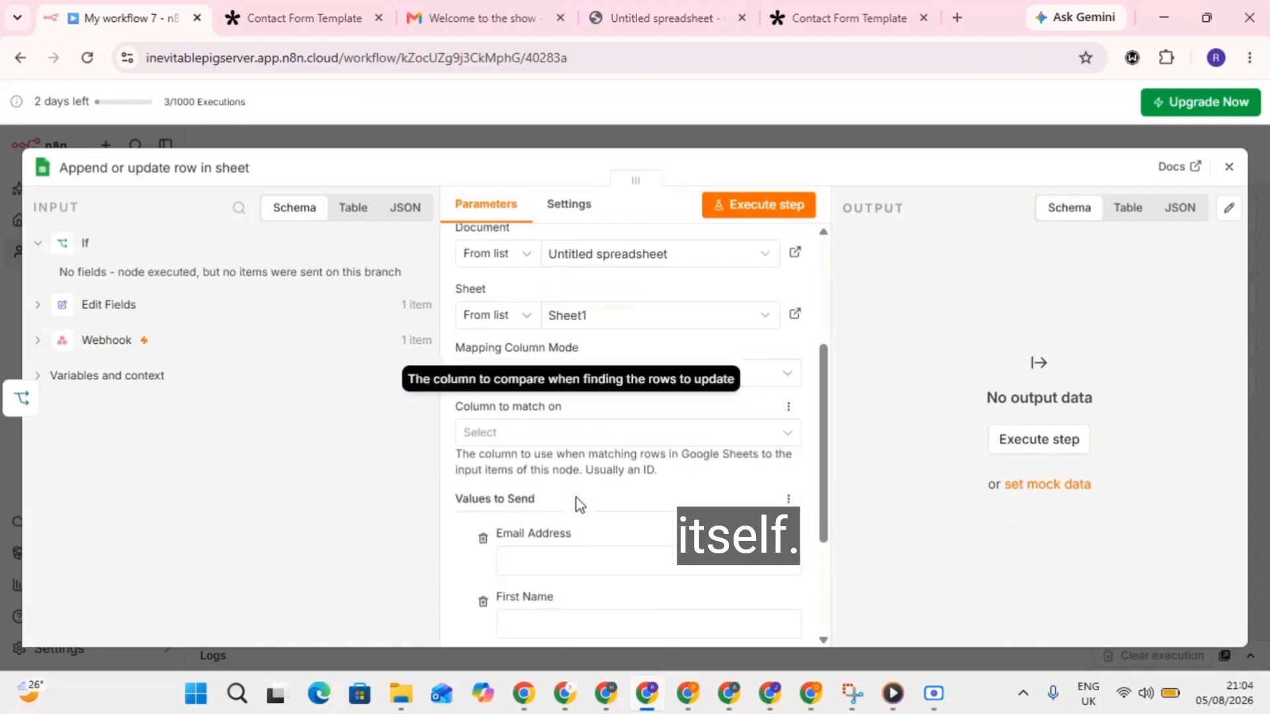
click(532, 380)
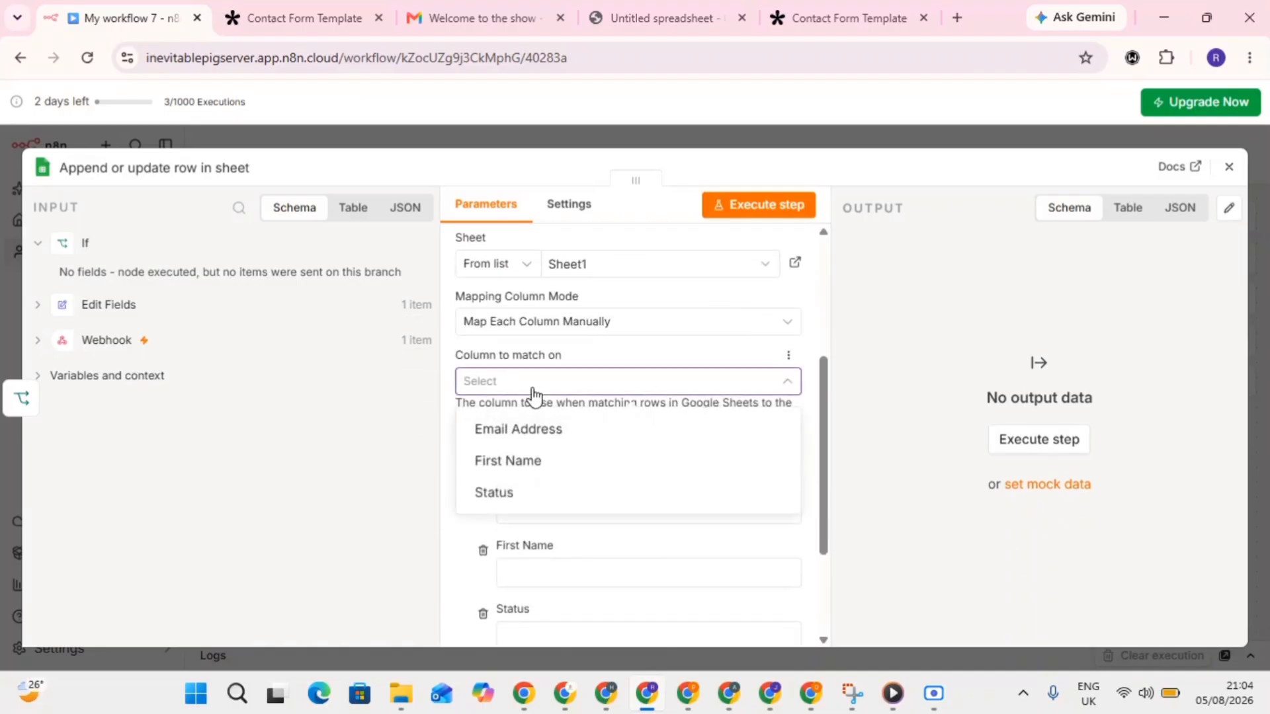
click(522, 431)
scroll(533, 473, down, 1)
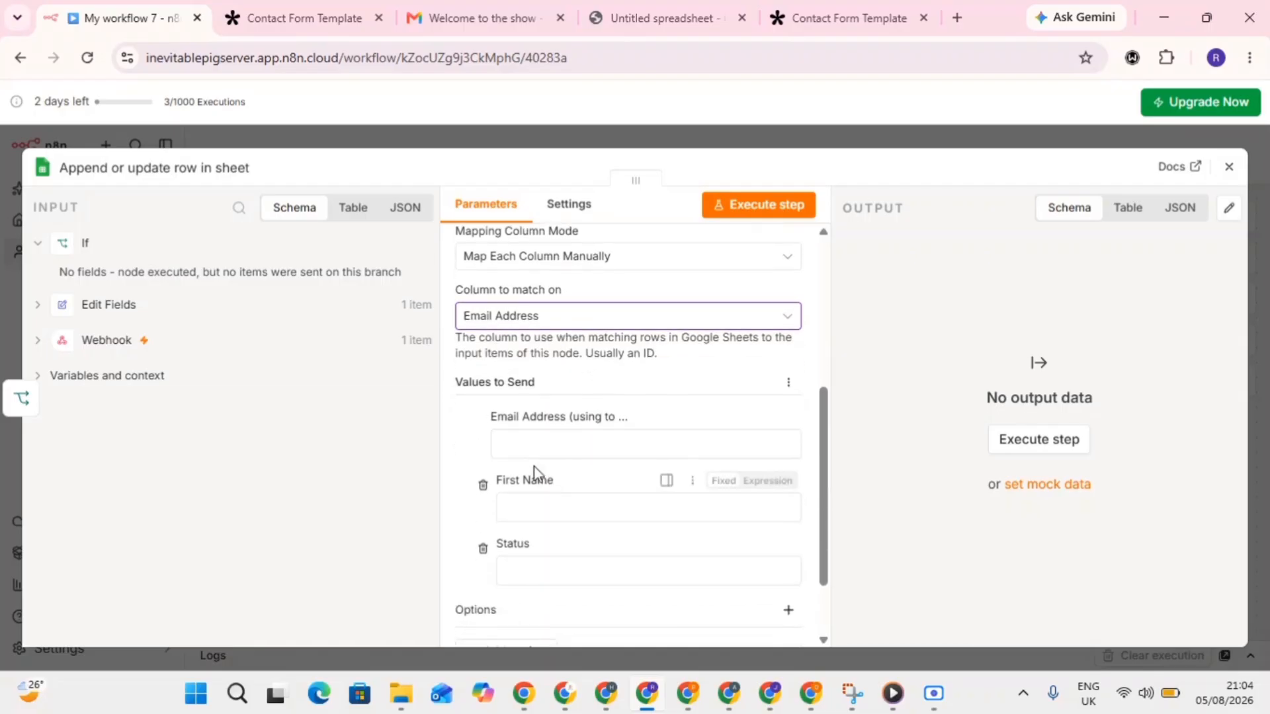
click(535, 445)
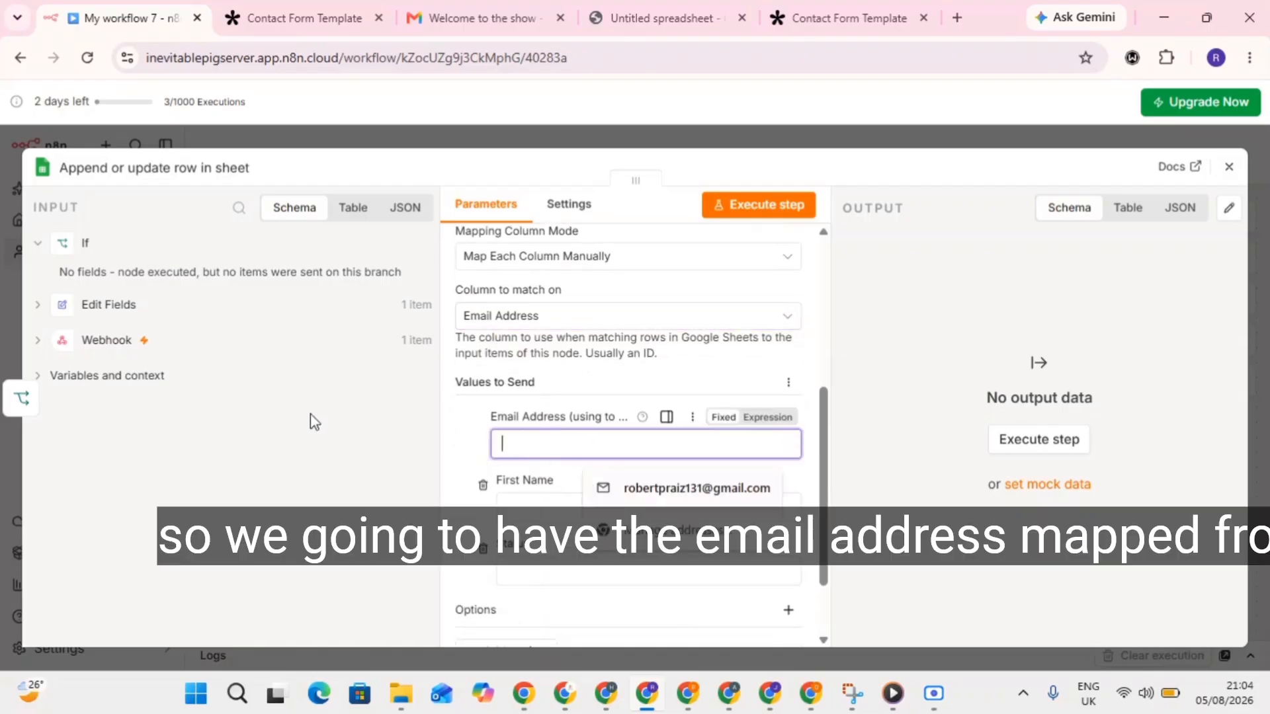
click(41, 305)
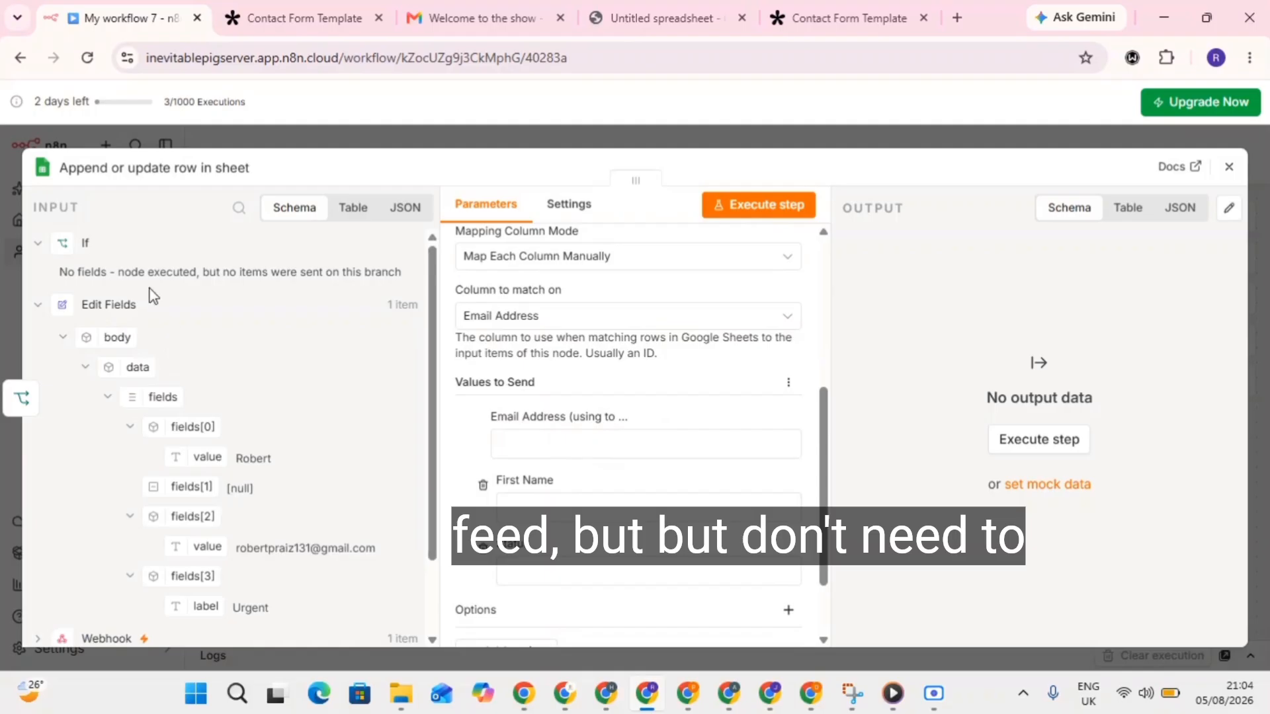
click(1229, 167)
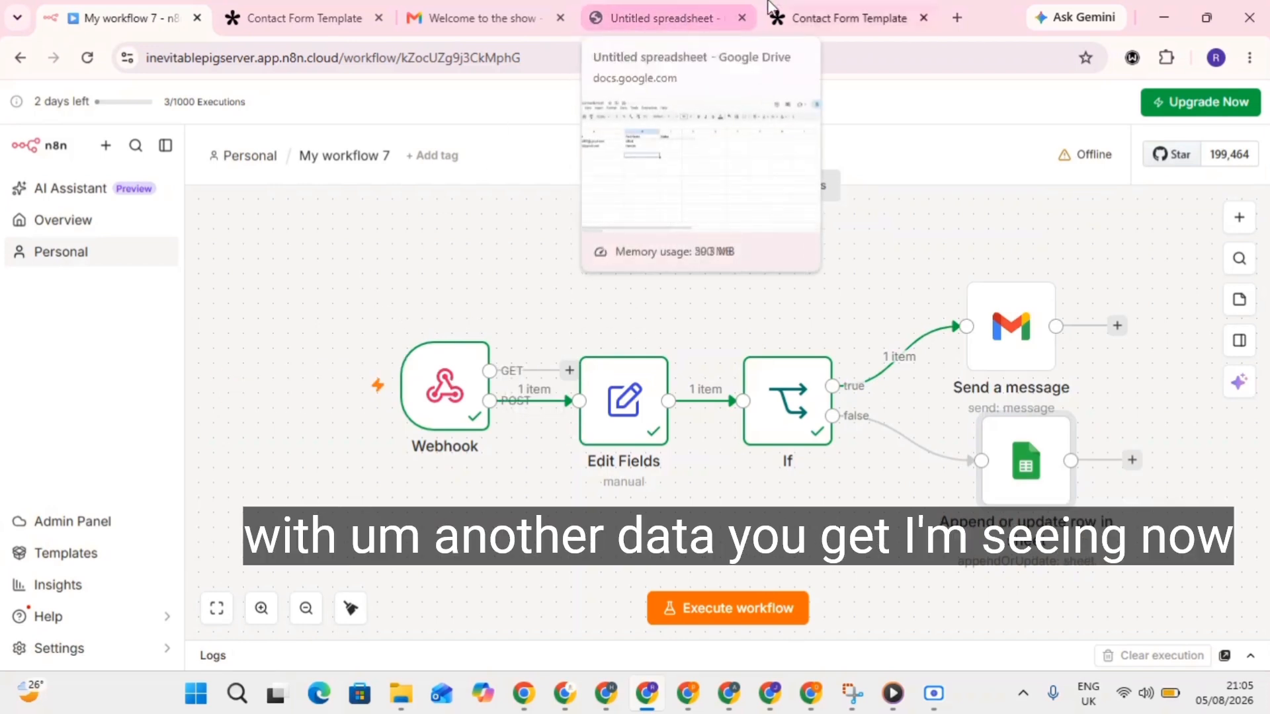
Open the Webhook node and review its allowed HTTP methods.
click(464, 396)
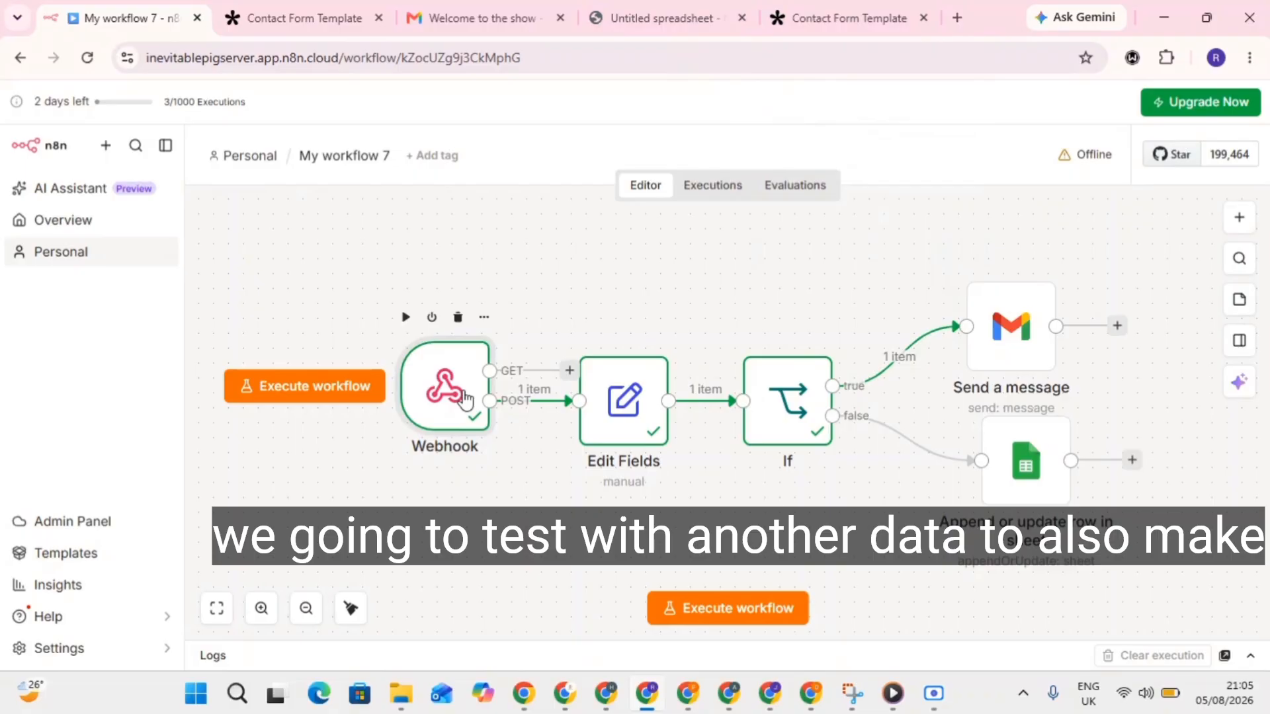
double_click(466, 398)
click(523, 405)
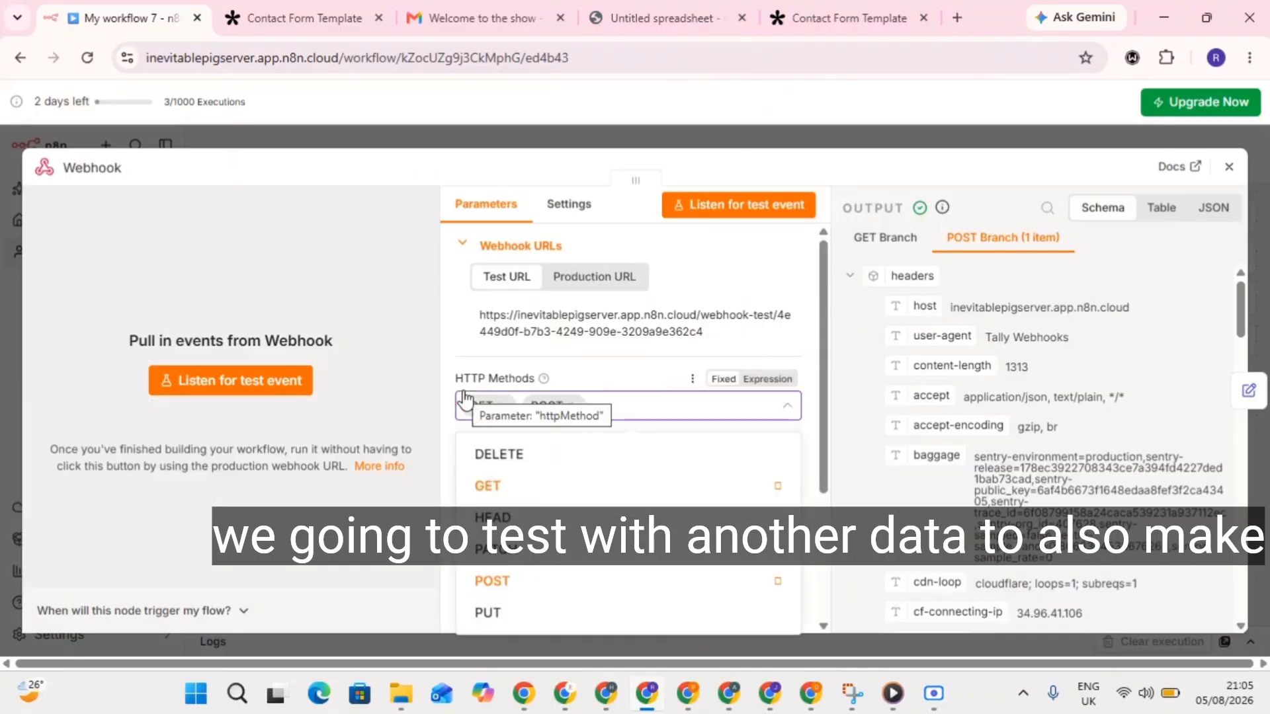
click(383, 331)
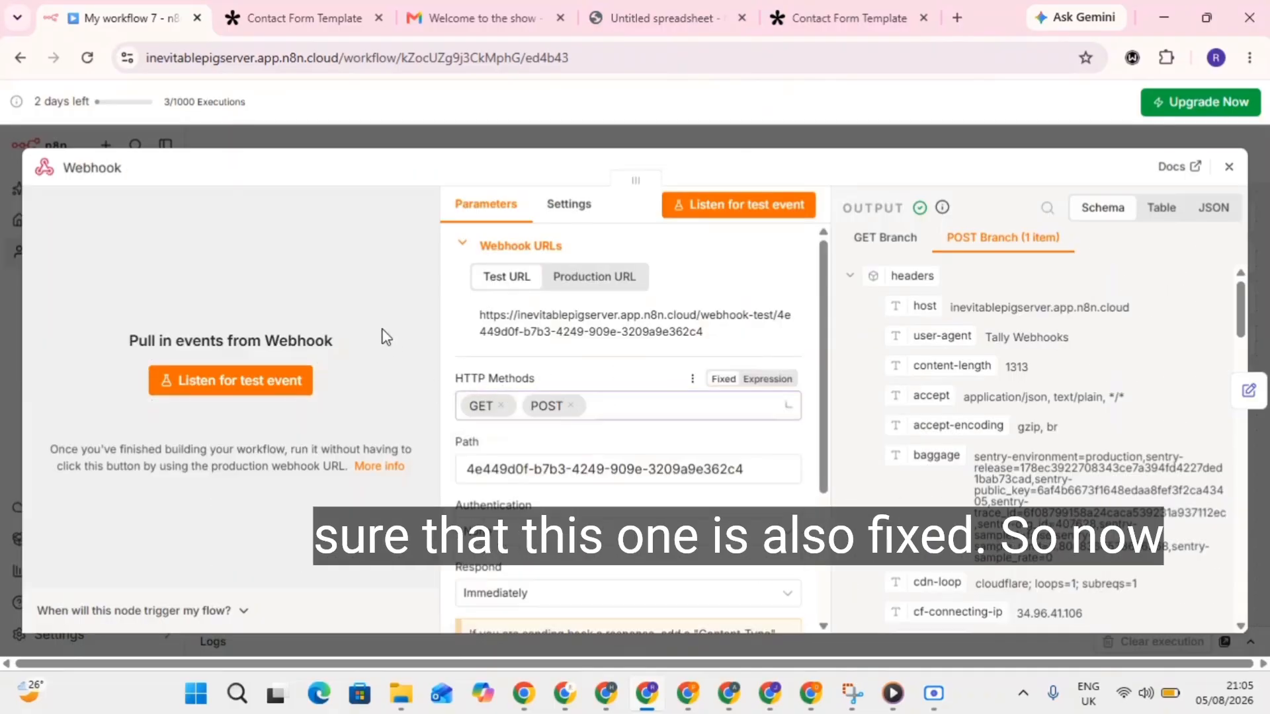
Load the live Tally form from its share link in a new browser tab.
click(845, 16)
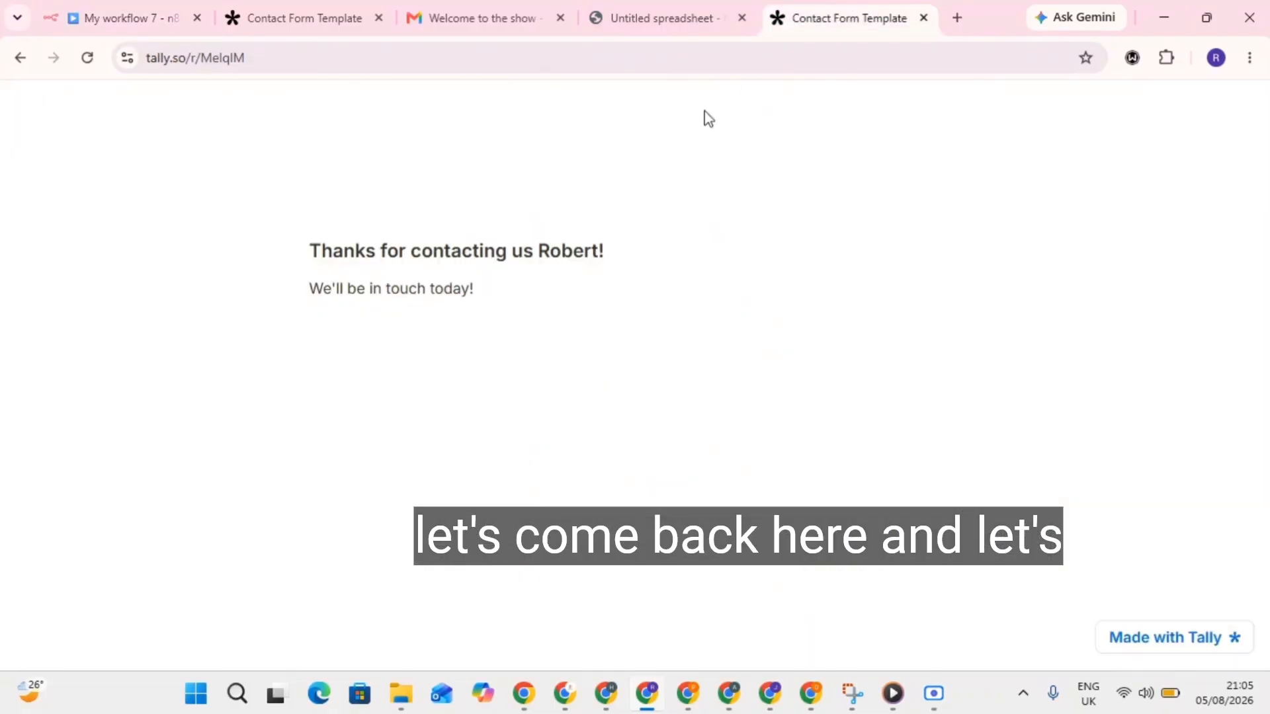
click(15, 58)
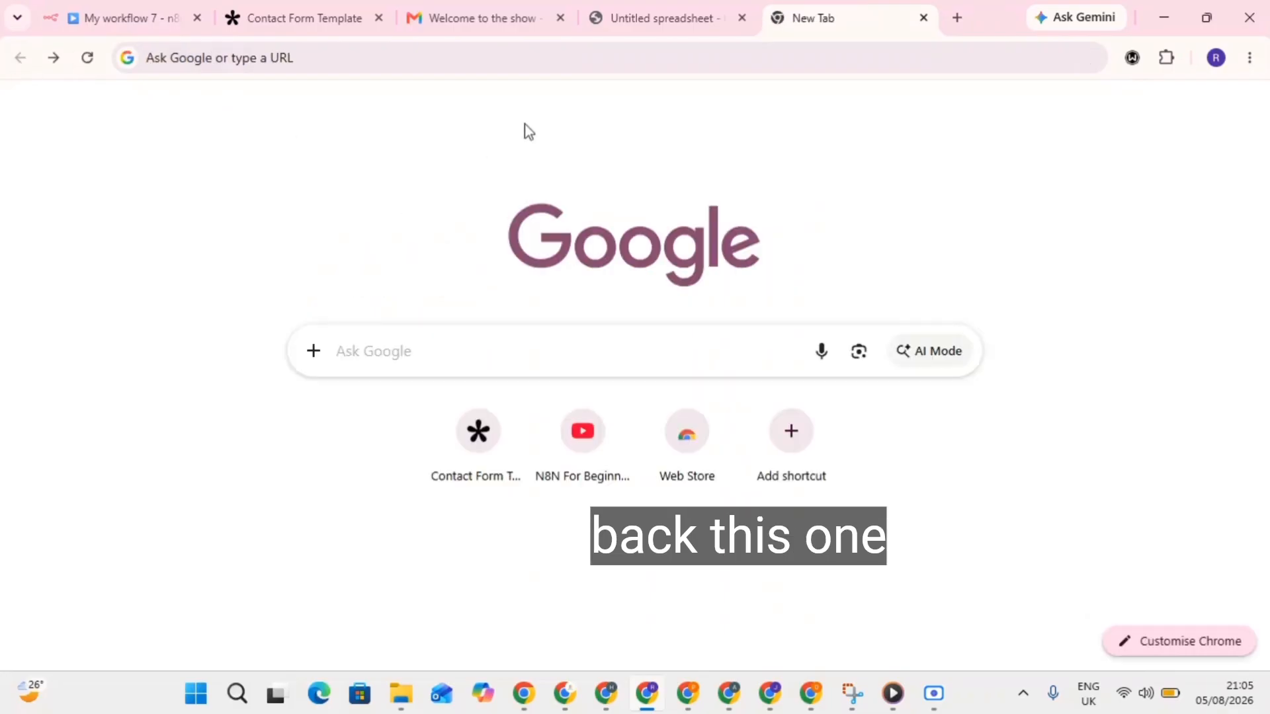
click(518, 56)
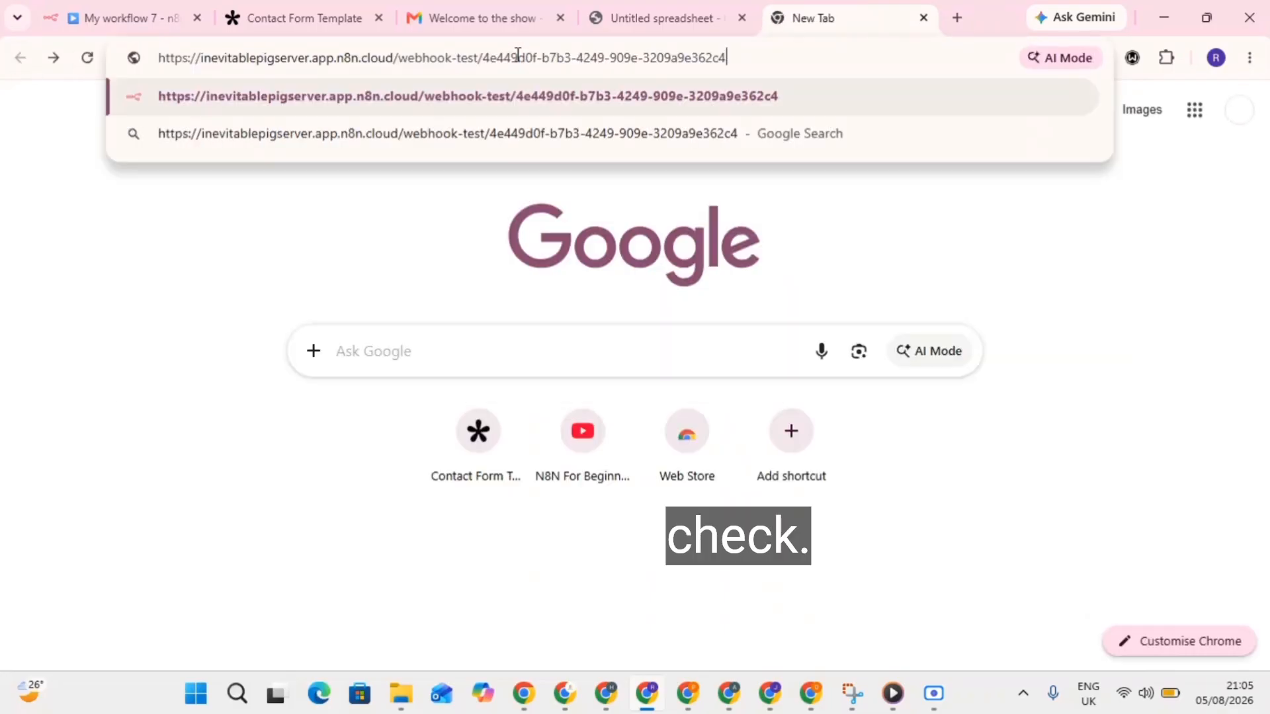
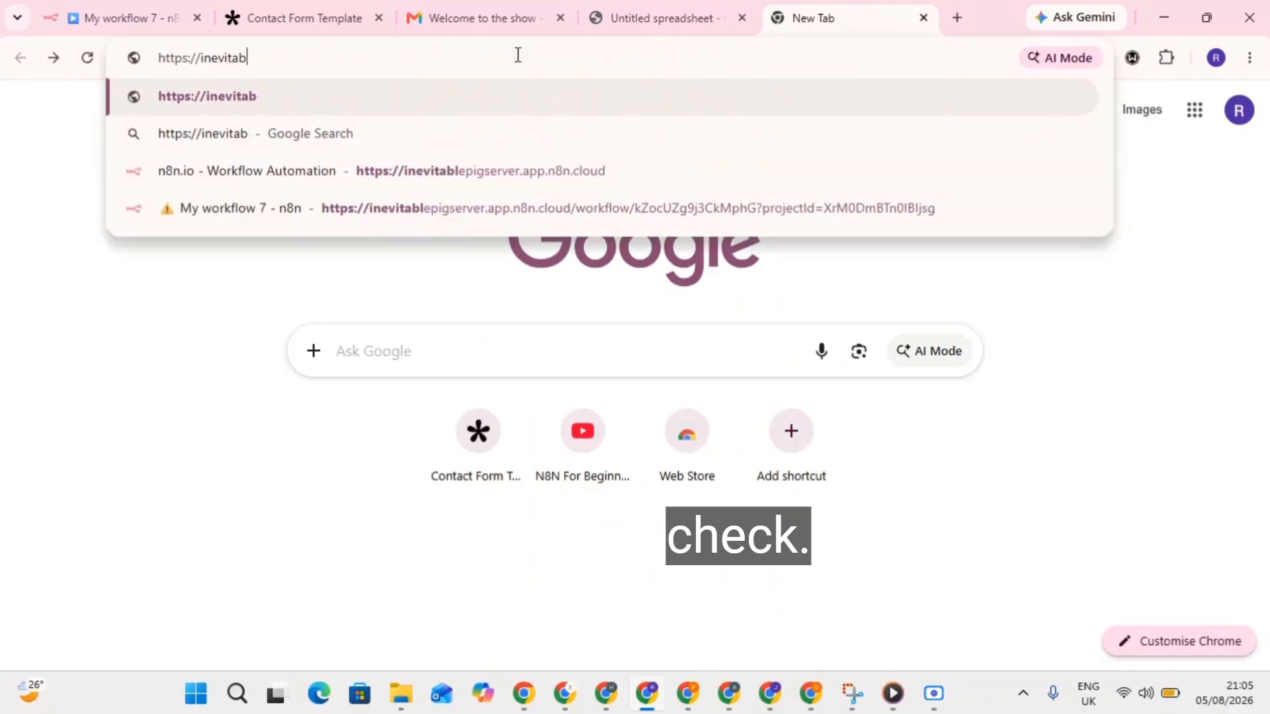
click(314, 15)
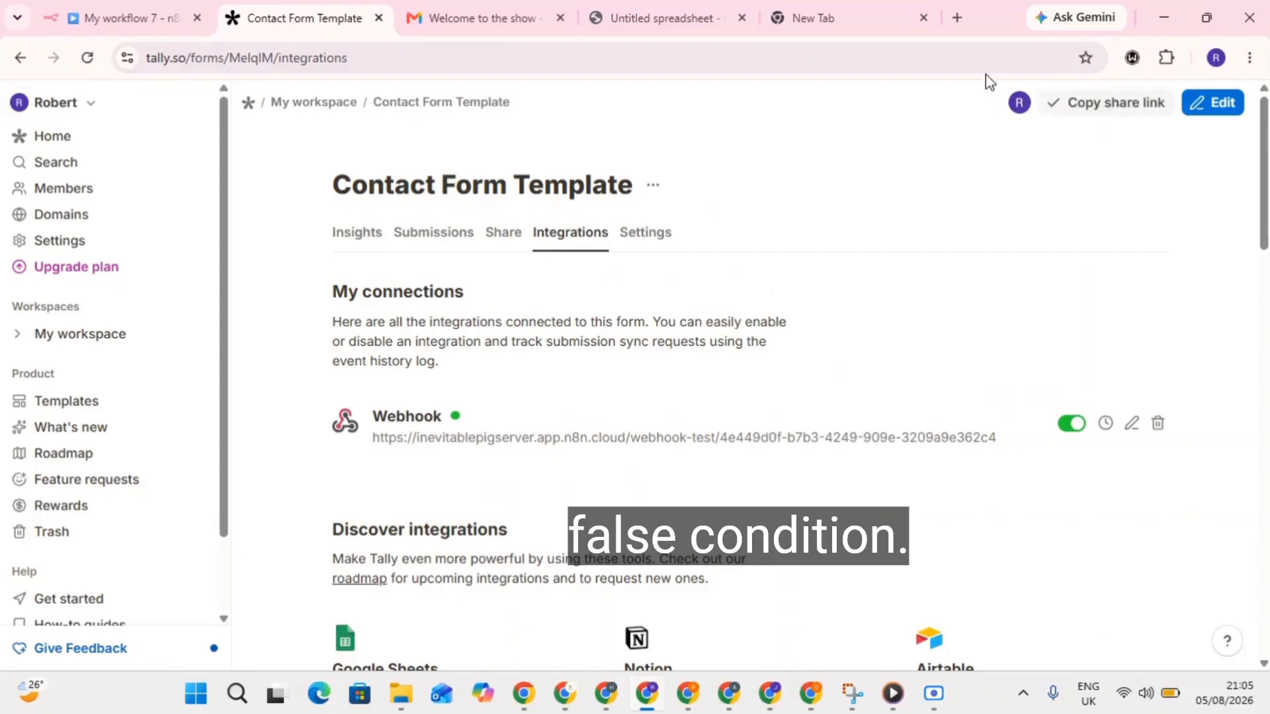
click(860, 12)
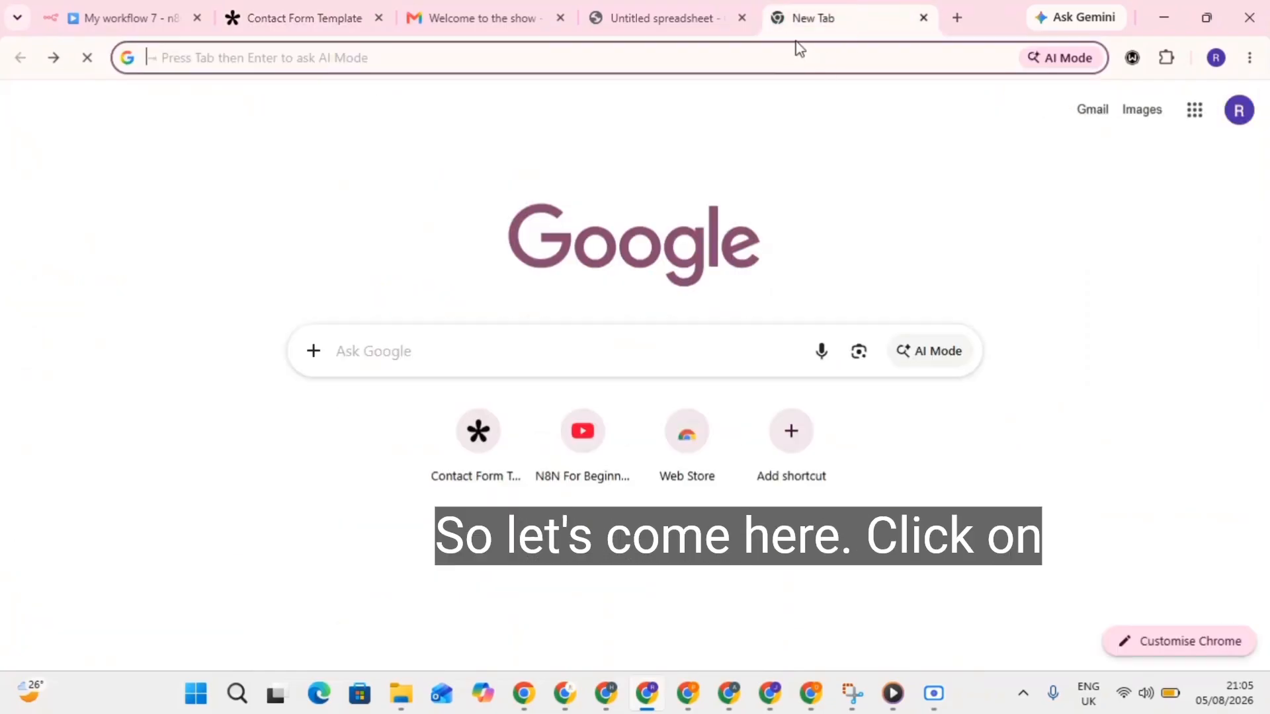
text(https://tally.so/r/MelqIM)
key(Return)
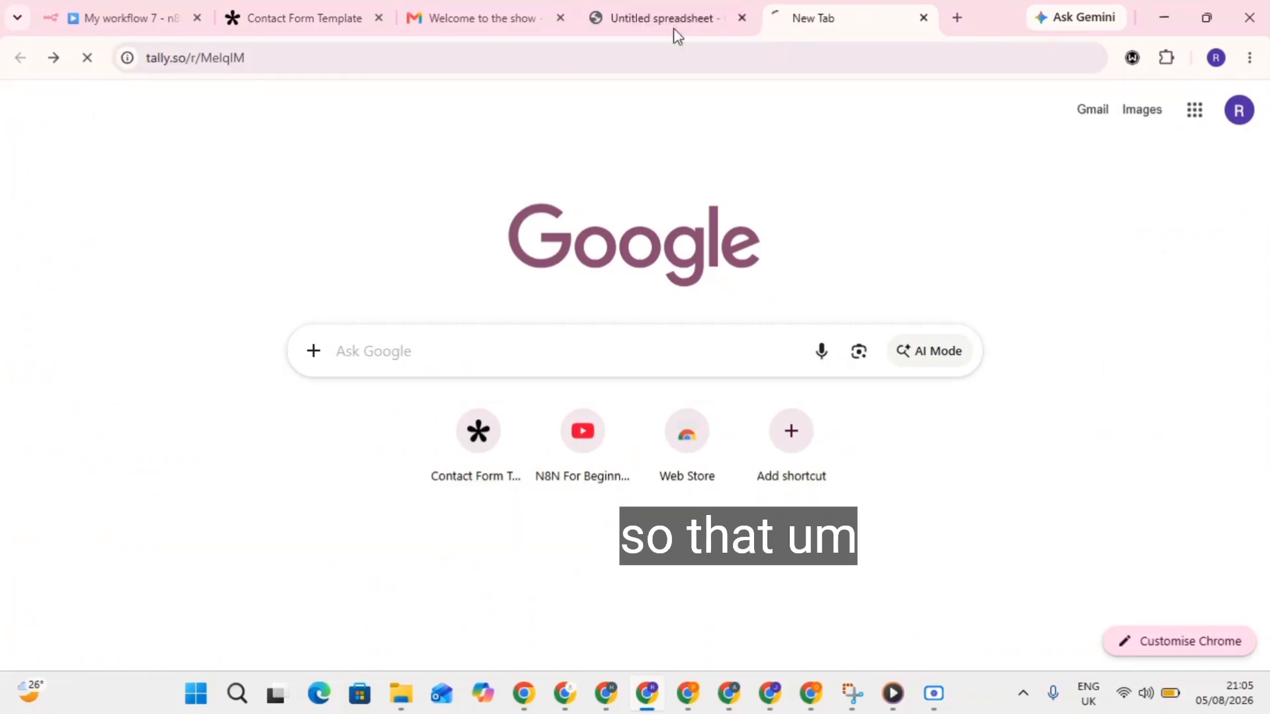
Close the Webhook node details in n8n and return to the loading Tally form.
click(173, 3)
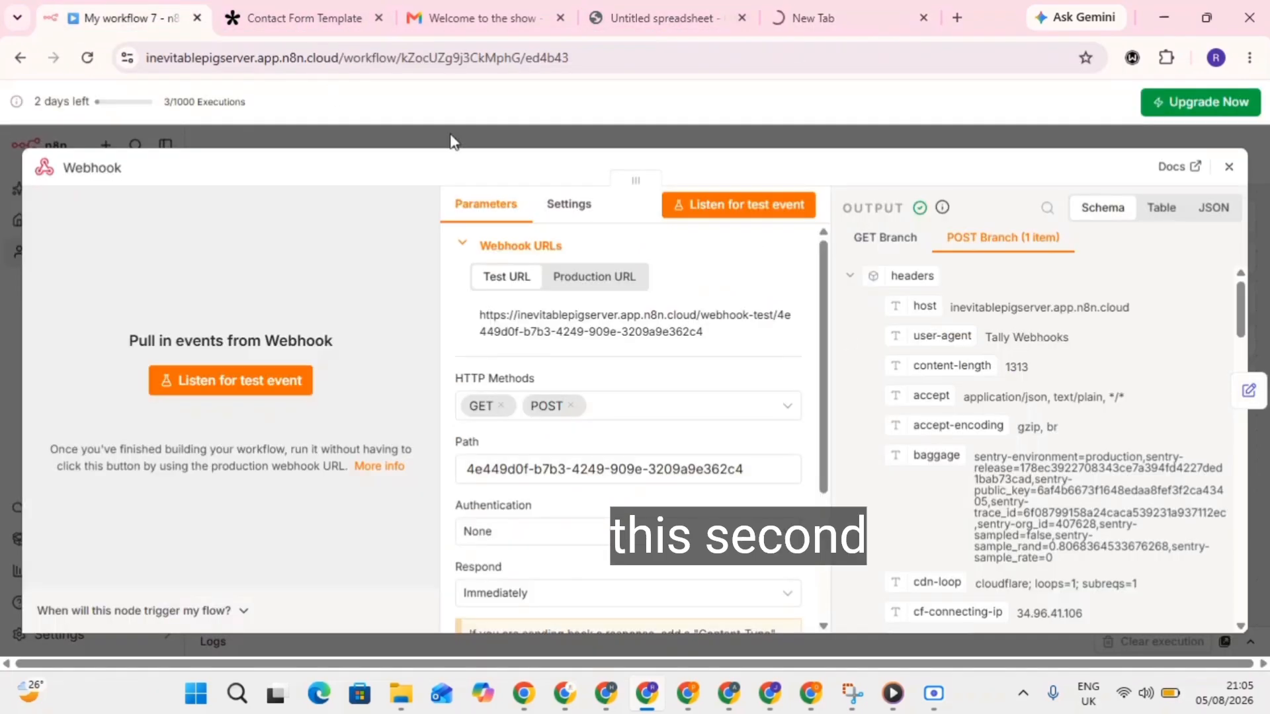
click(1229, 167)
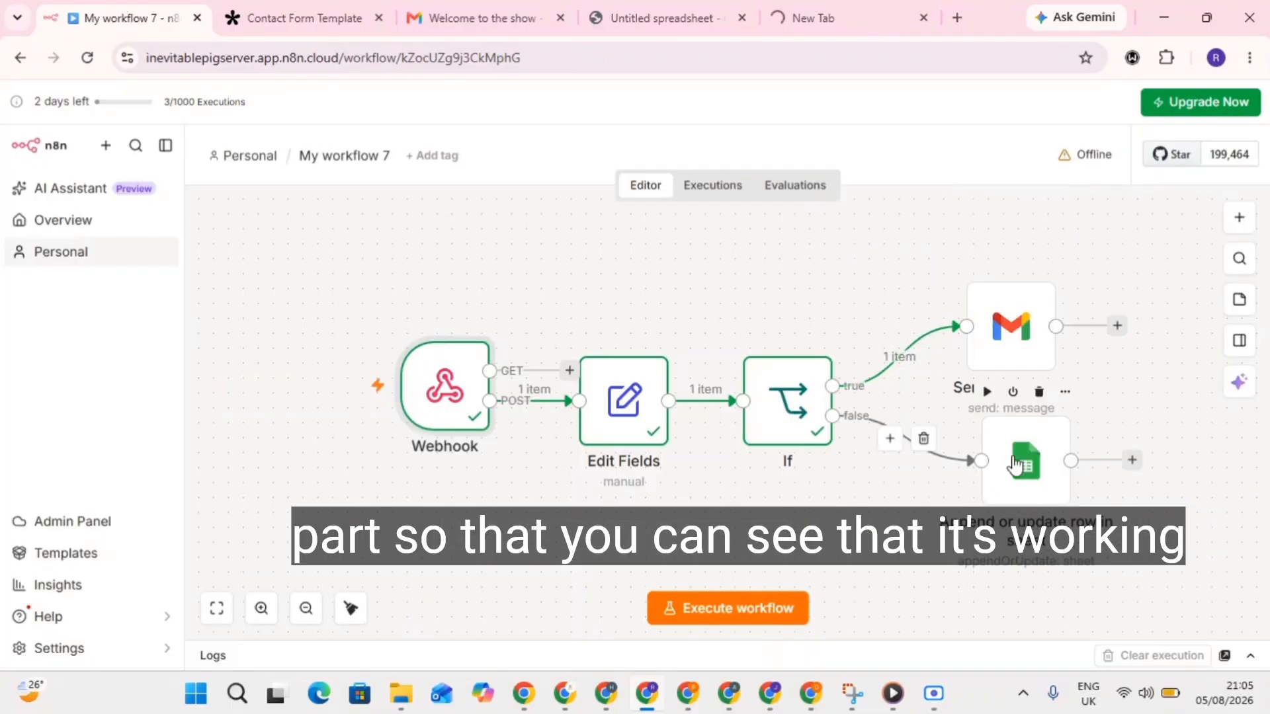
click(822, 16)
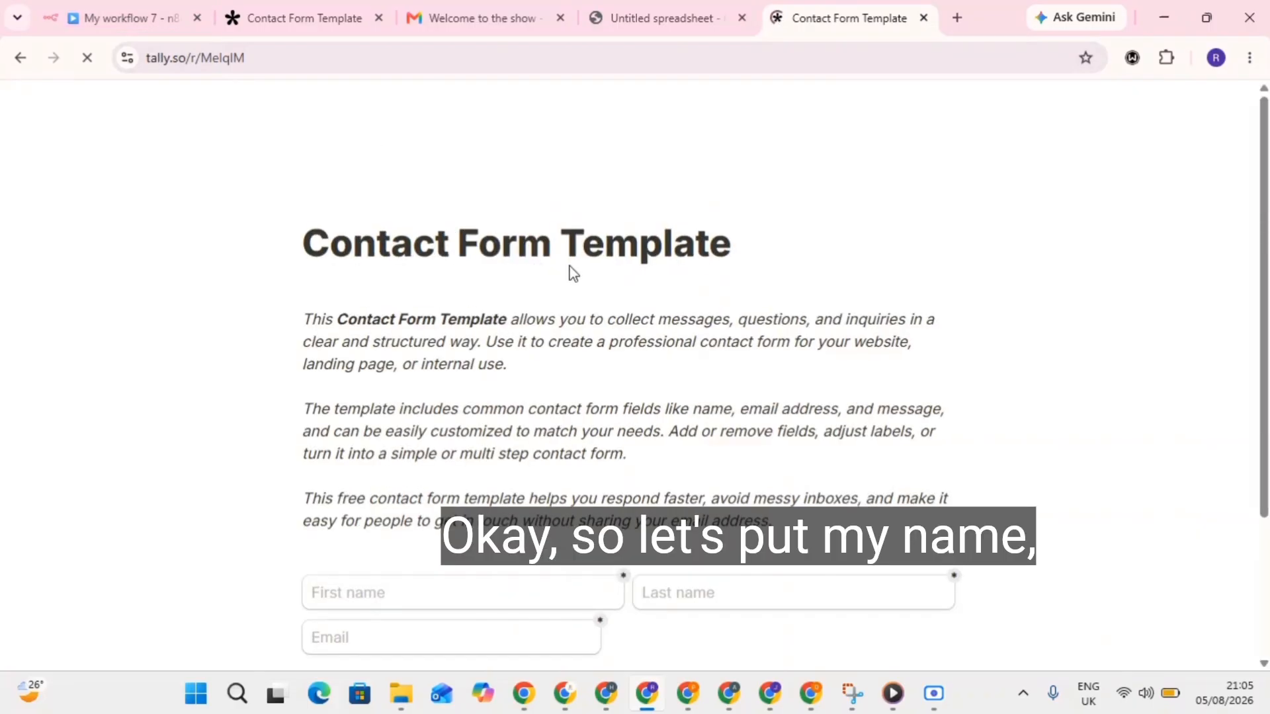
Autofill the sender's name and email in the Tally form and enter Priority 'Not Urgent'.
scroll(681, 425, down, 3)
click(576, 408)
click(483, 388)
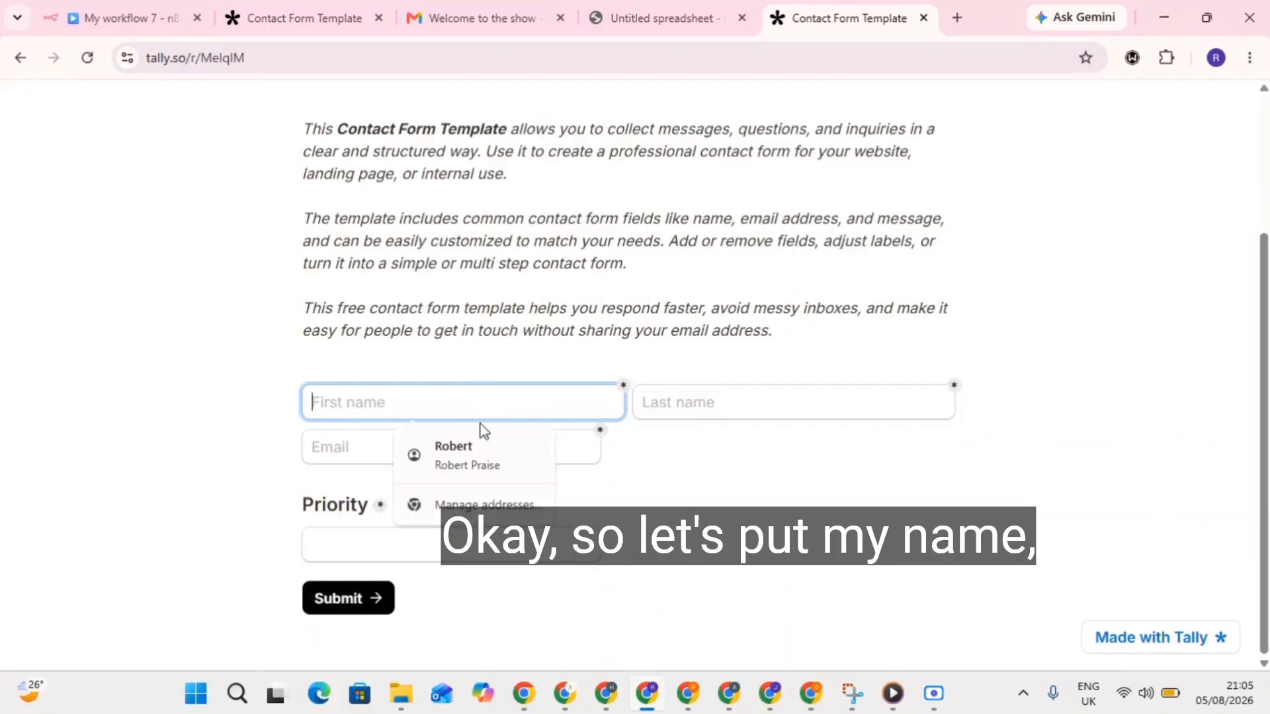
click(479, 456)
click(451, 536)
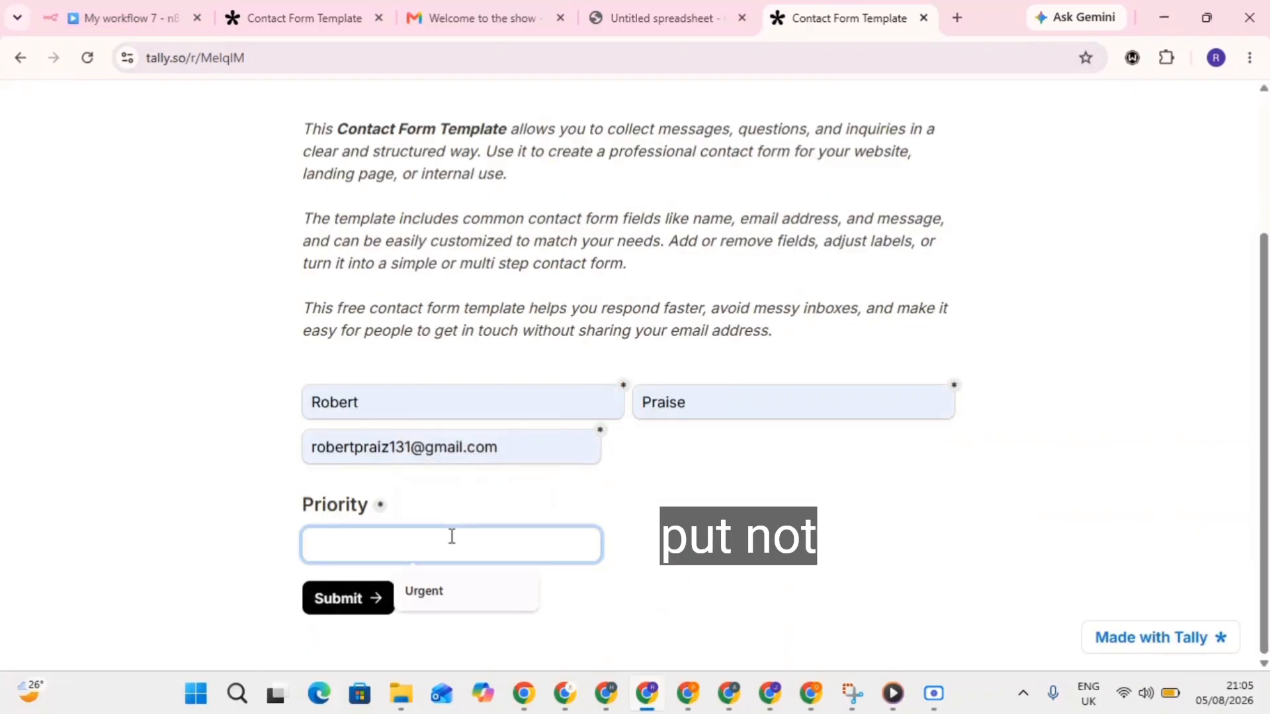
text(Not Urgent)
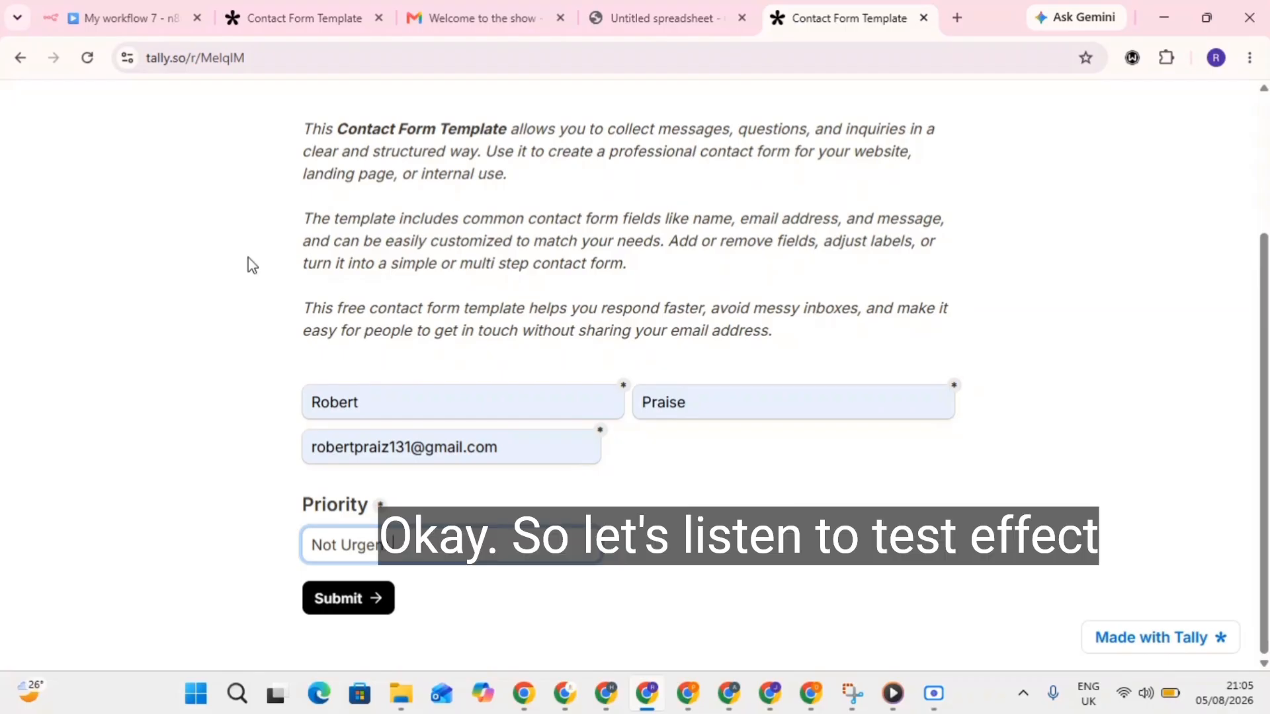
click(133, 17)
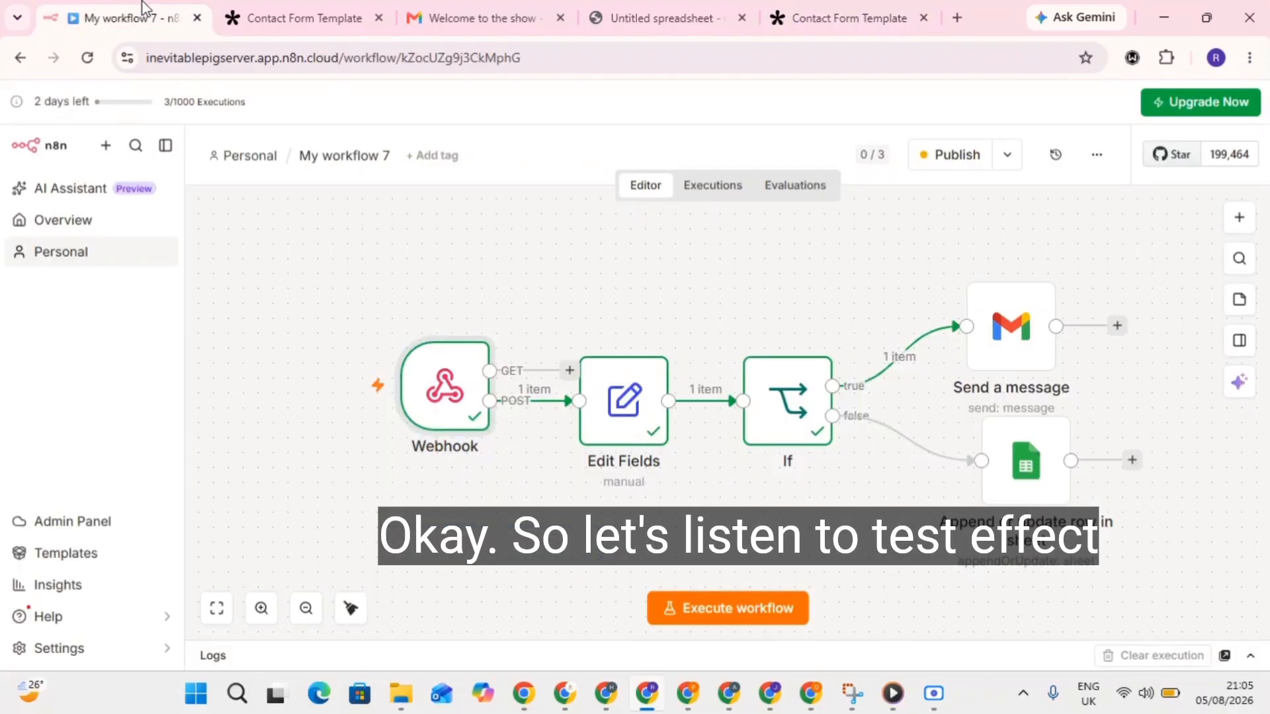
Have the Webhook listen for a test event, submit the Tally form, and inspect the Not Urgent output.
double_click(471, 386)
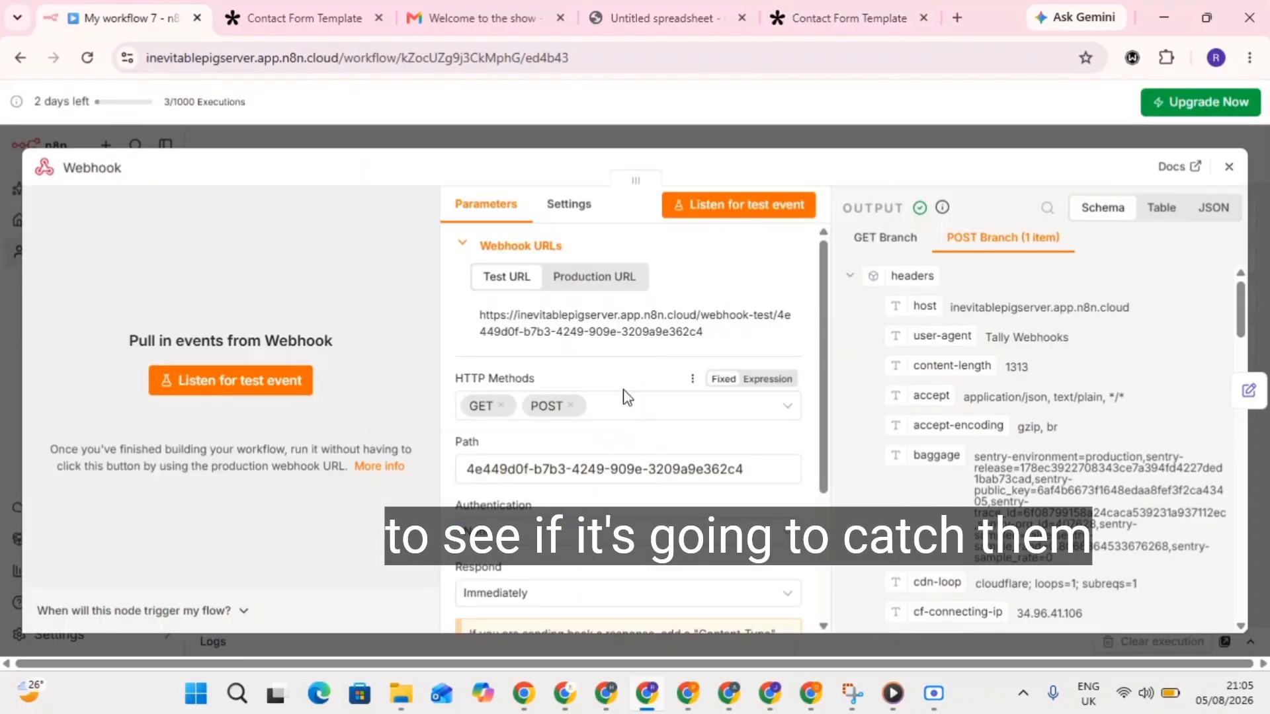
click(263, 386)
click(839, 18)
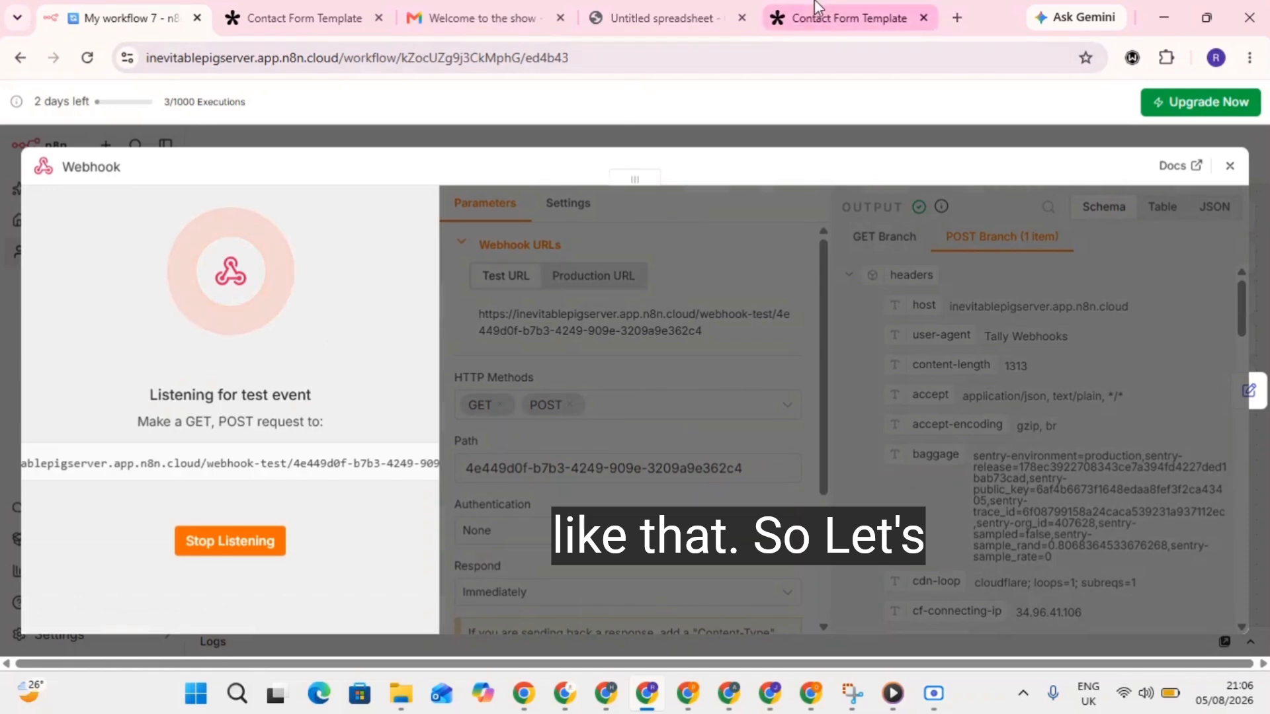
click(349, 601)
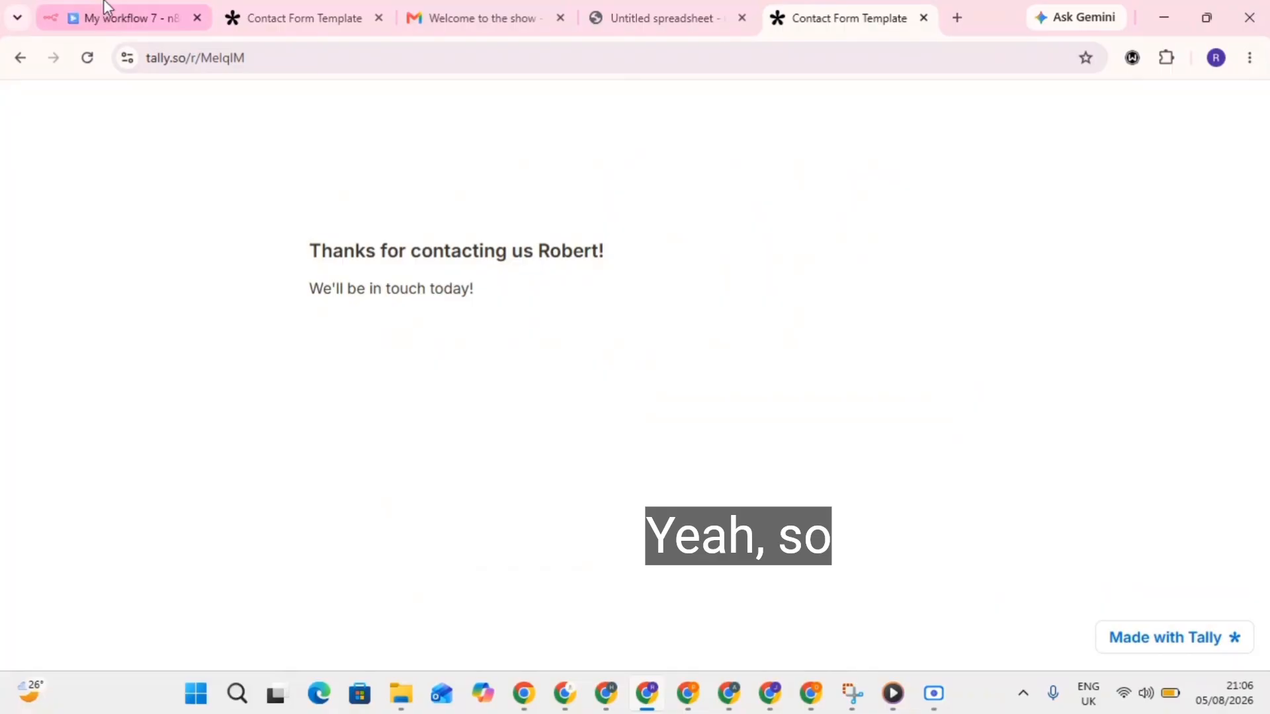
click(106, 10)
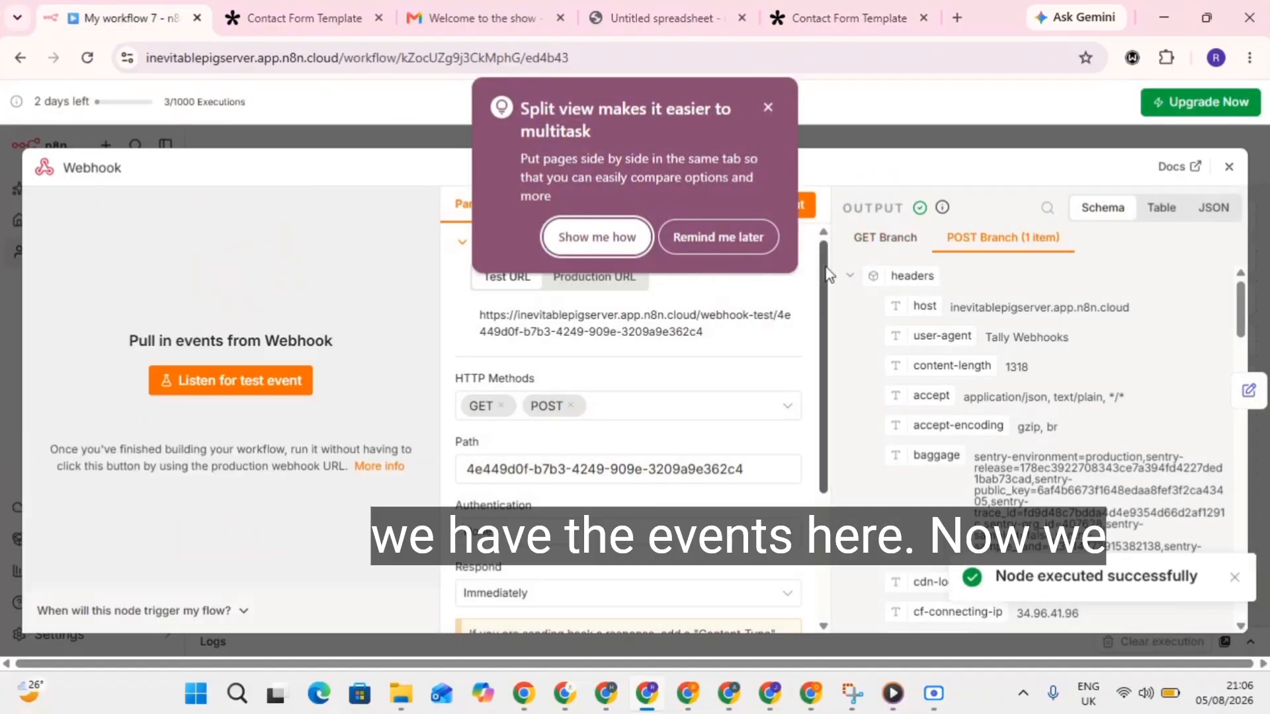
click(768, 106)
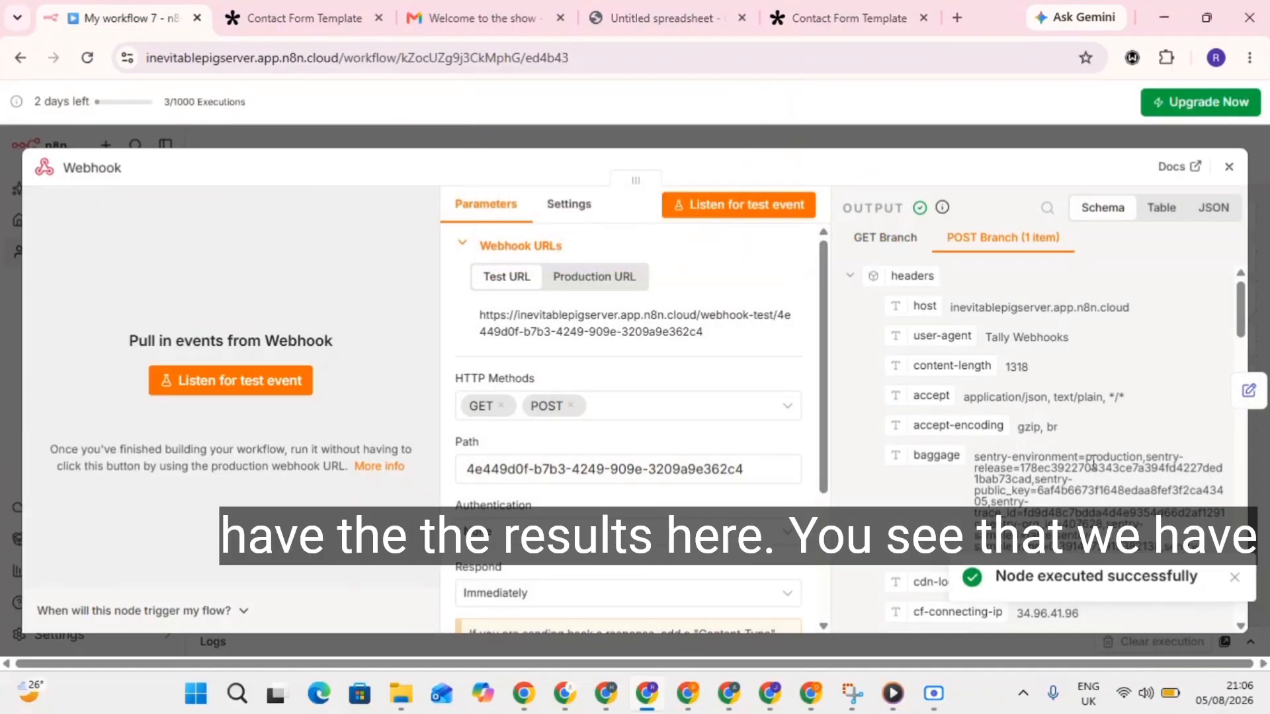
scroll(1095, 463, down, 10)
scroll(1095, 463, down, 10)
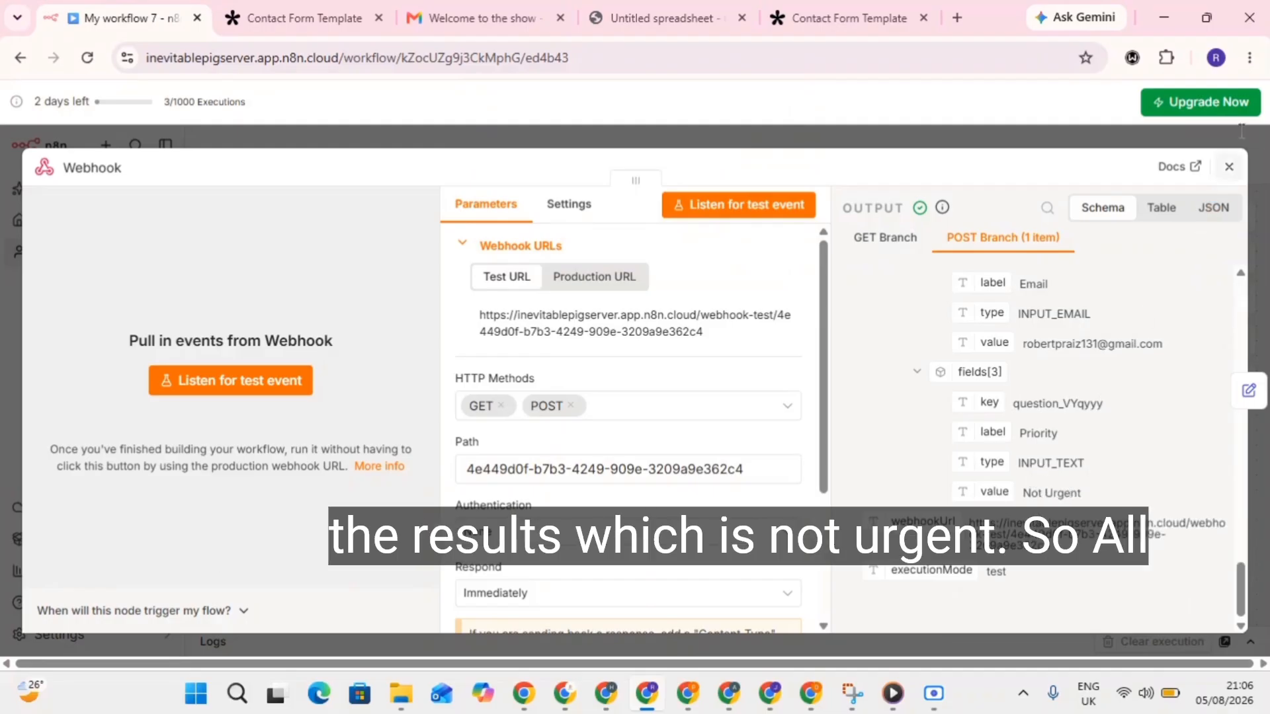
click(1229, 166)
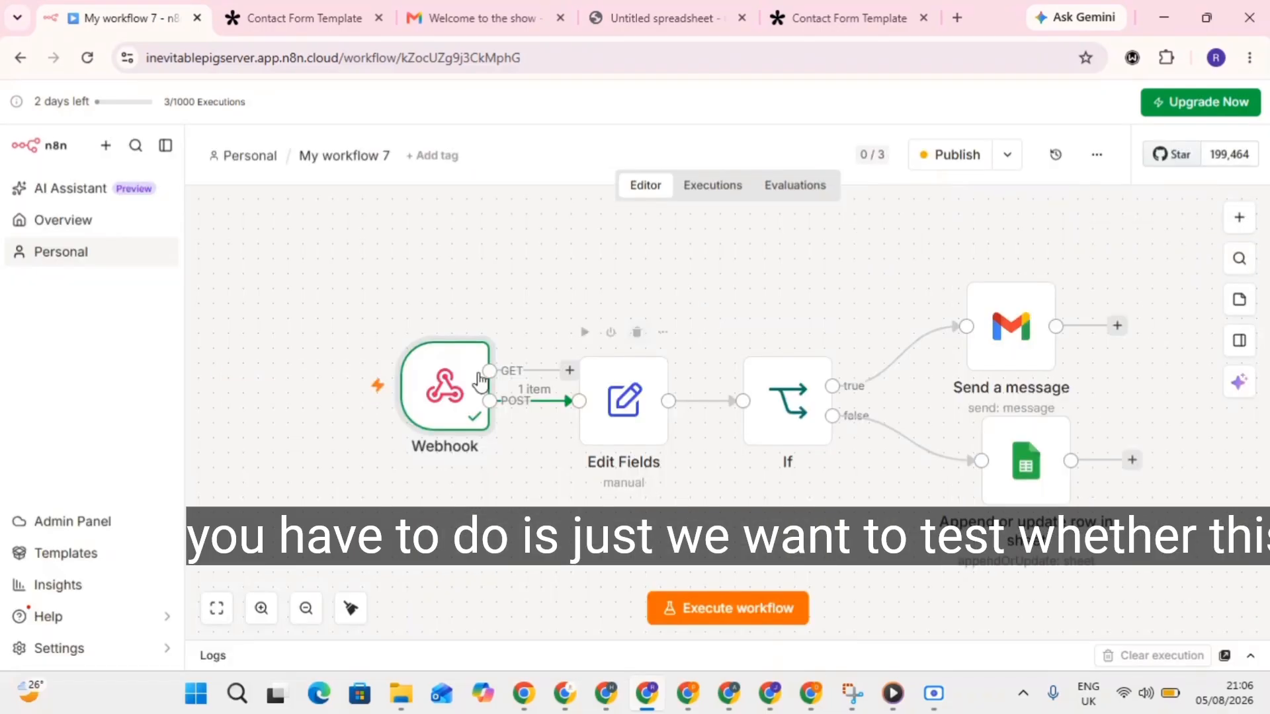
Review the Edit Fields mappings and execute the node on the Not Urgent submission.
double_click(637, 409)
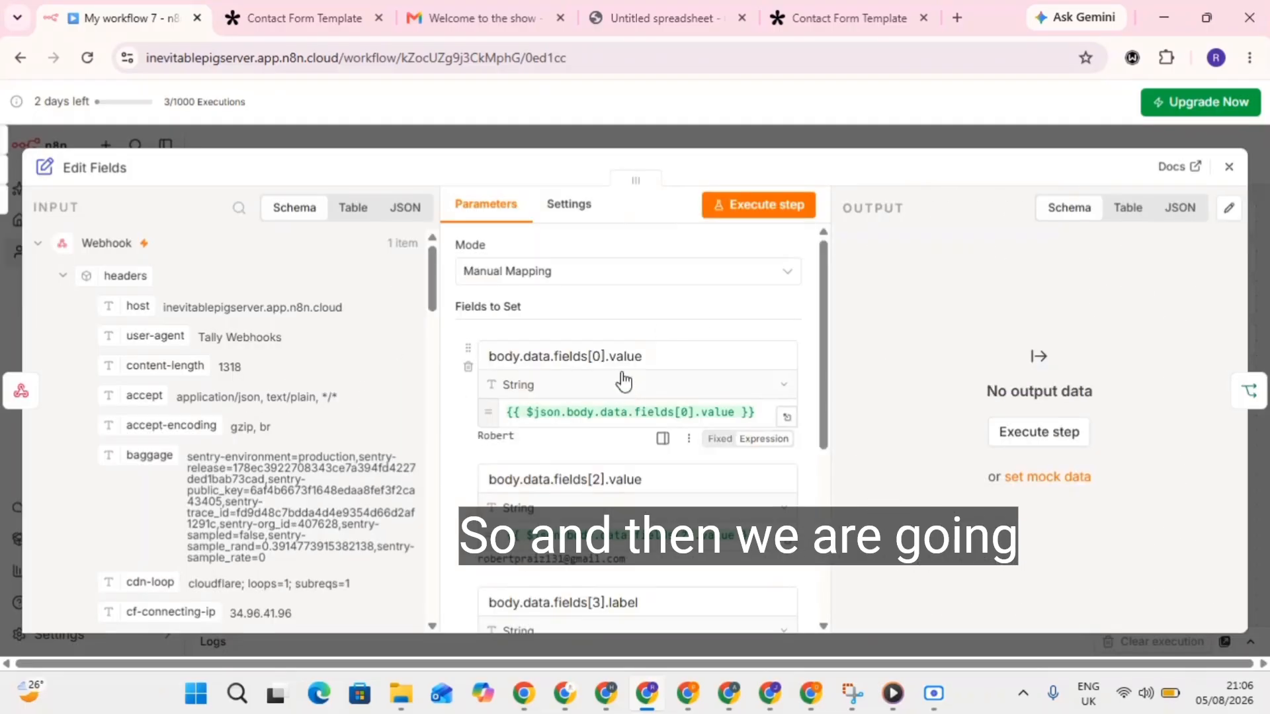
scroll(588, 446, down, 3)
scroll(588, 446, down, 1)
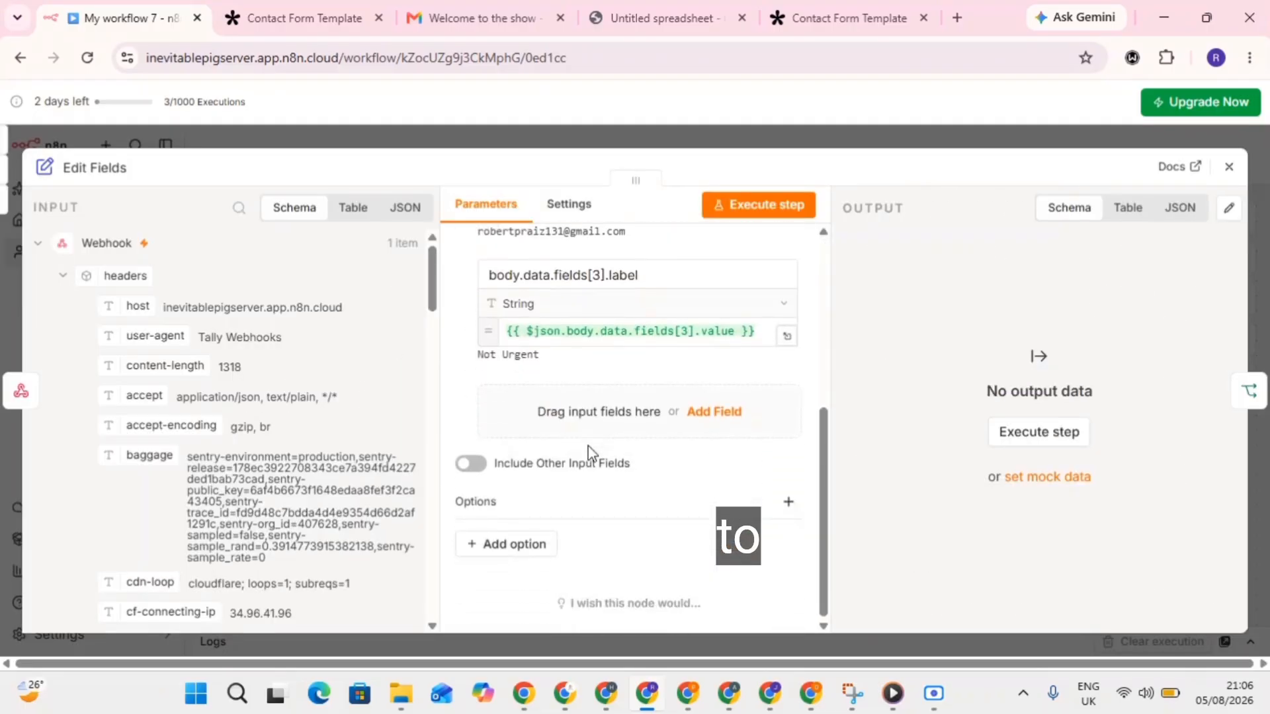
scroll(638, 301, up, 2)
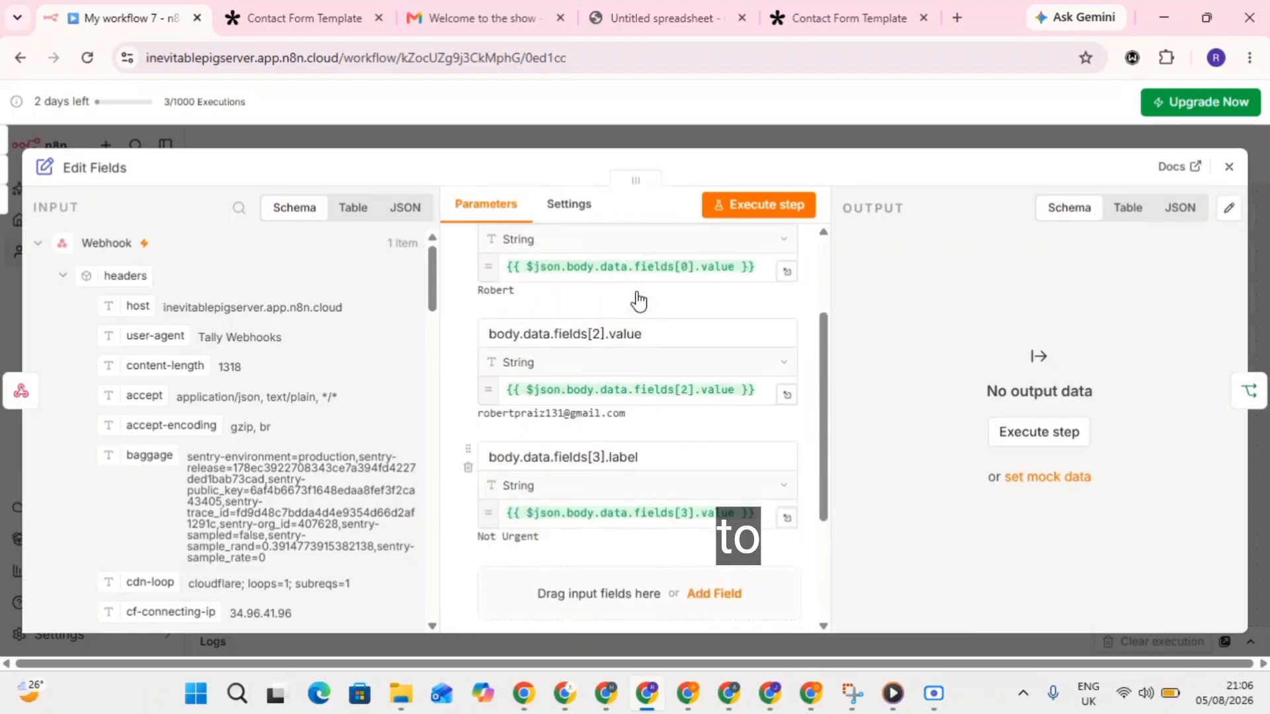
scroll(639, 301, down, 2)
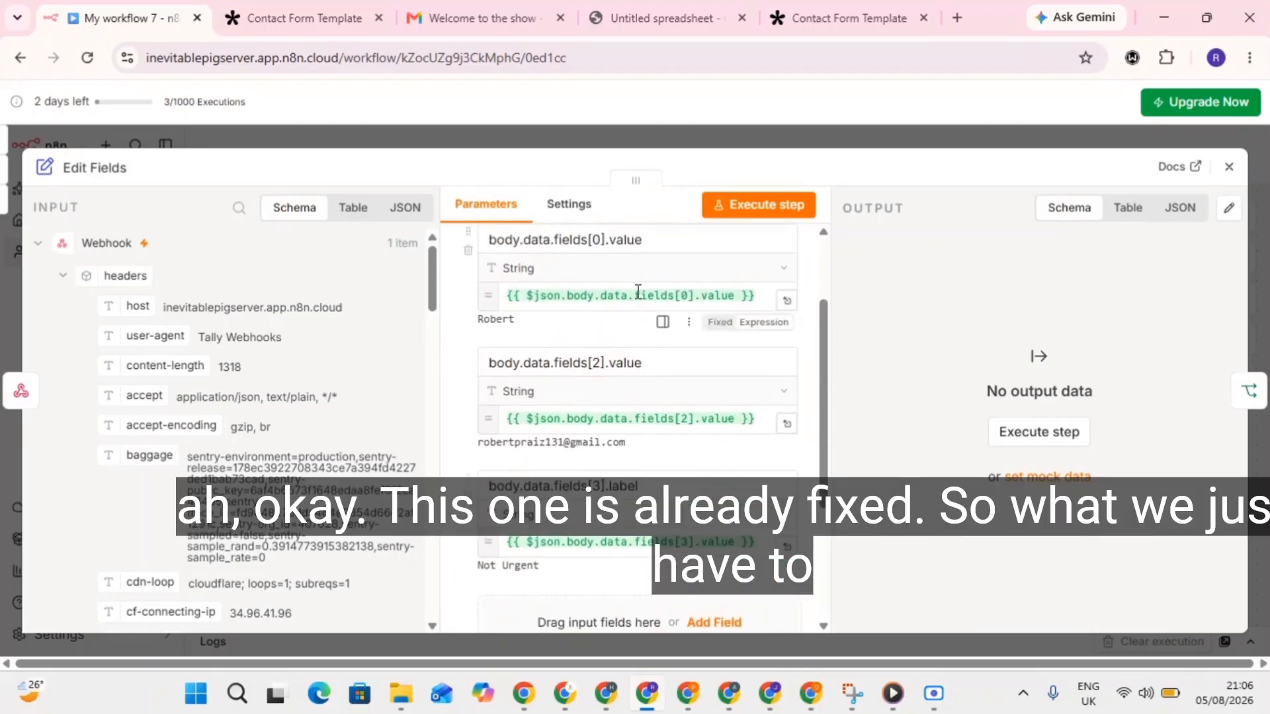
click(226, 126)
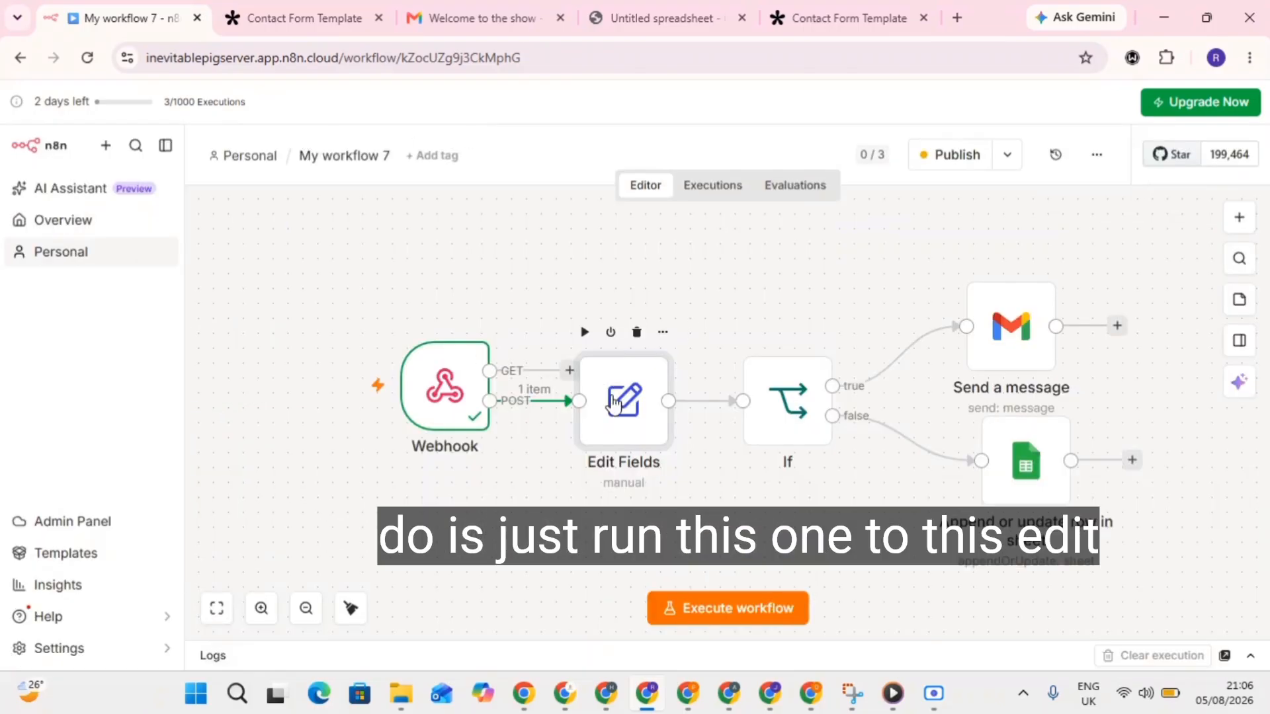
key(Return)
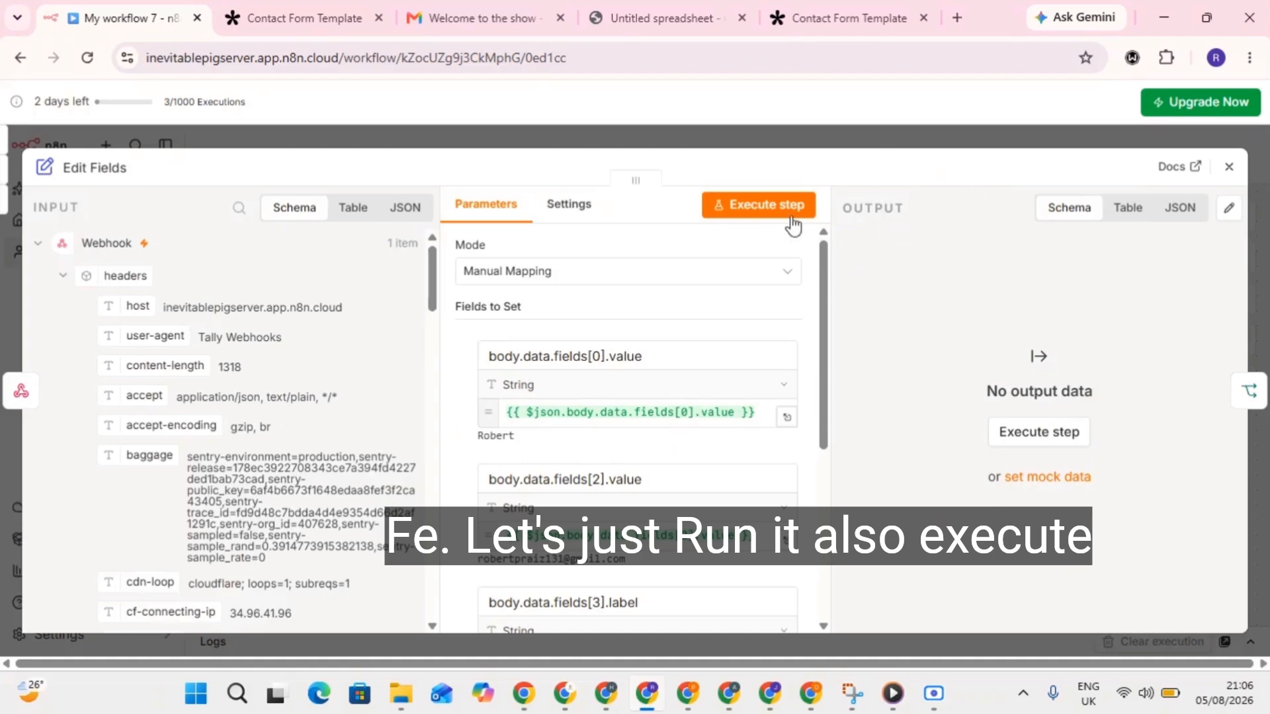
click(759, 209)
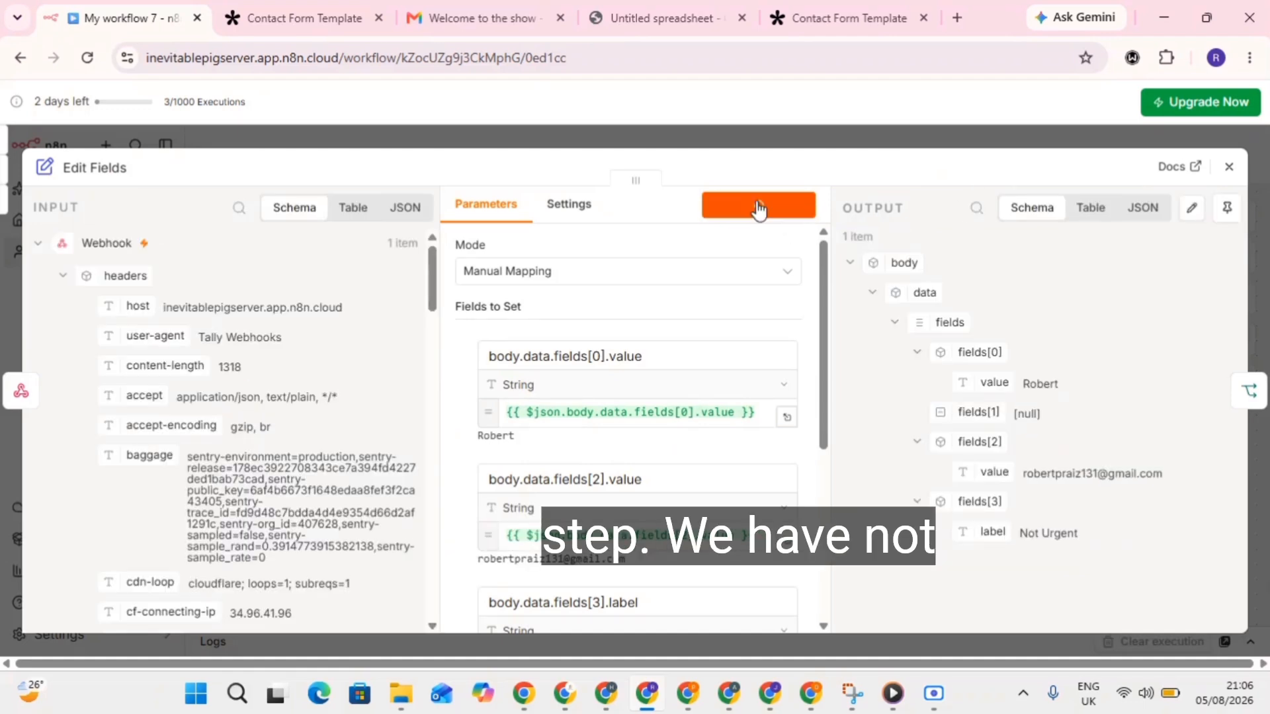
click(1231, 169)
click(758, 404)
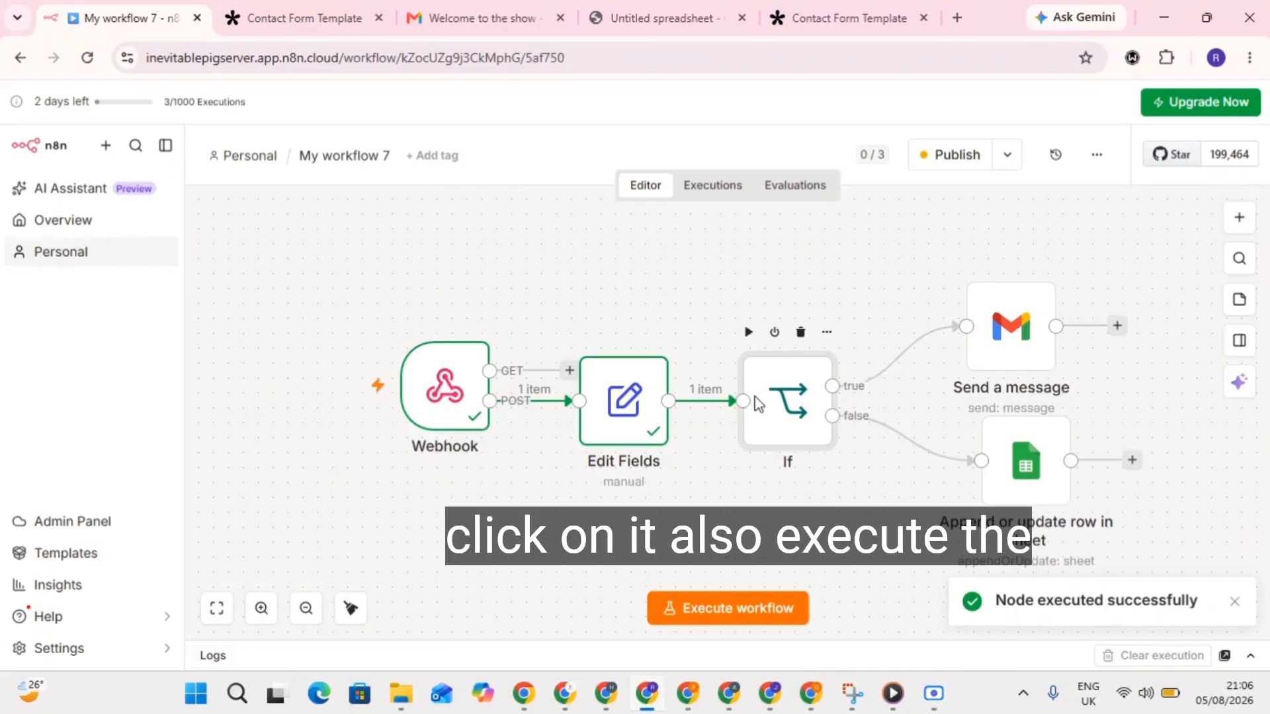
Execute the If node and confirm the Not Urgent item exits on its false branch.
double_click(759, 403)
click(829, 207)
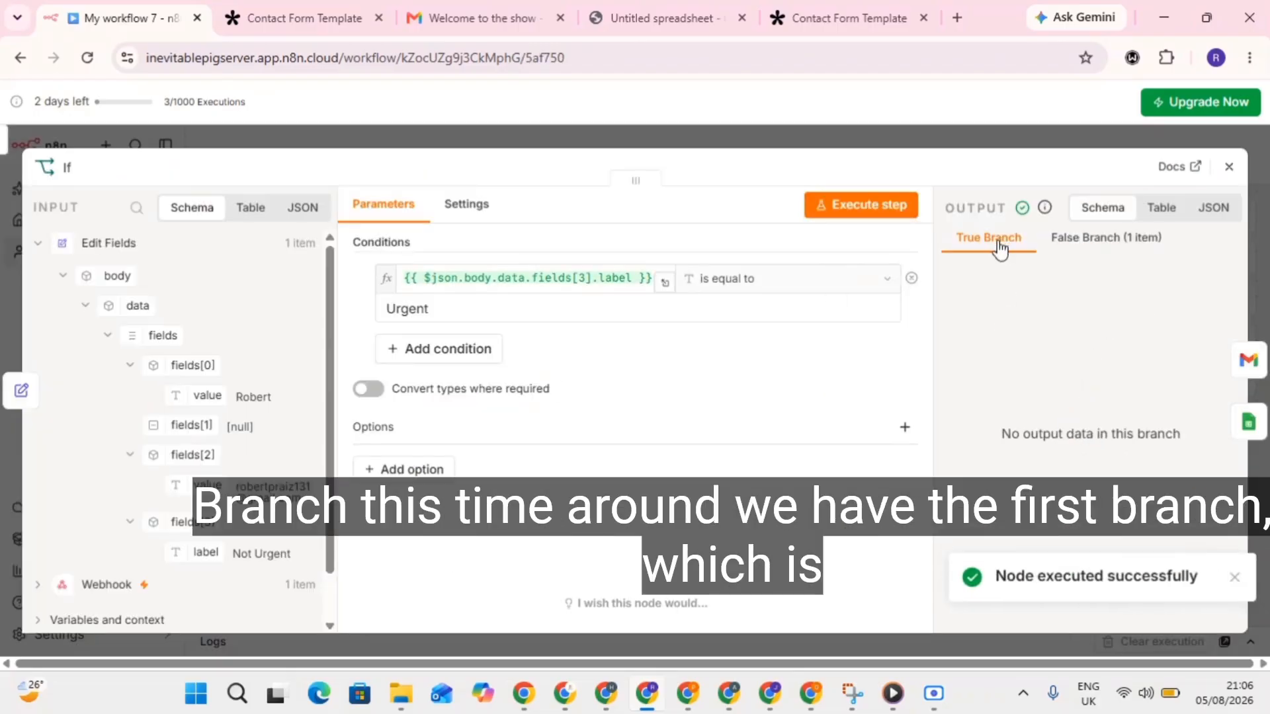
click(1105, 245)
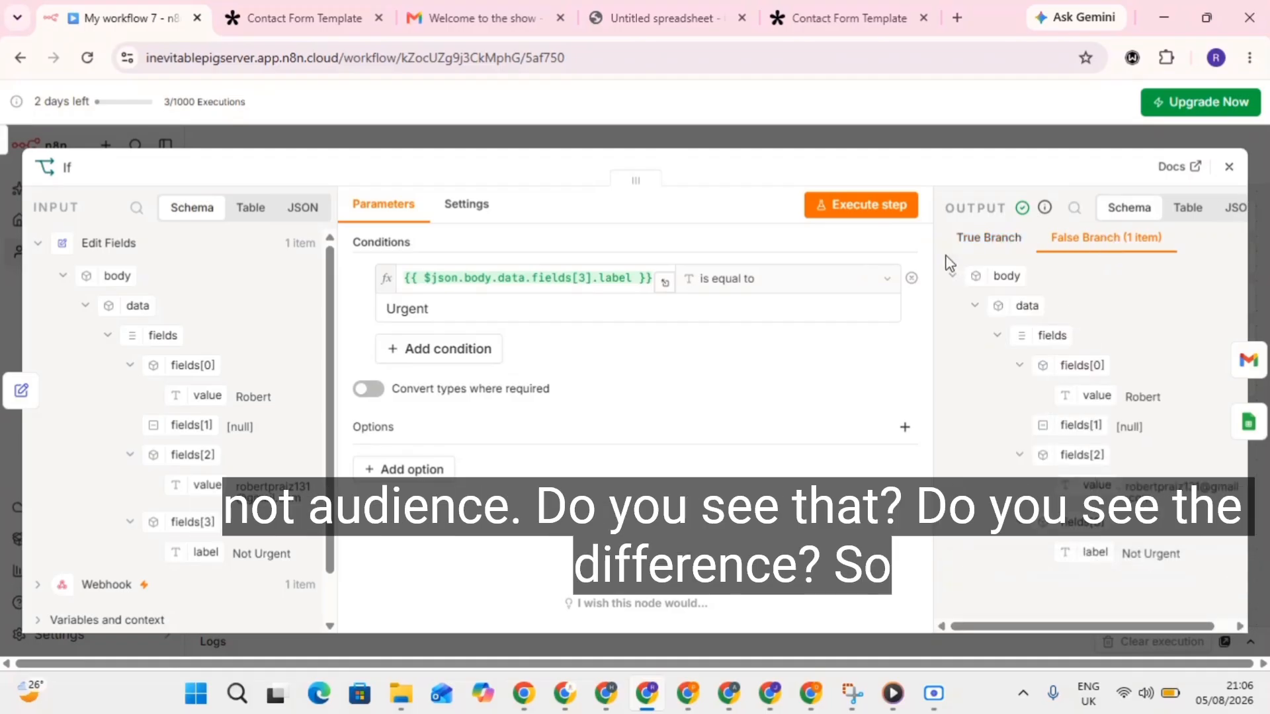
click(842, 146)
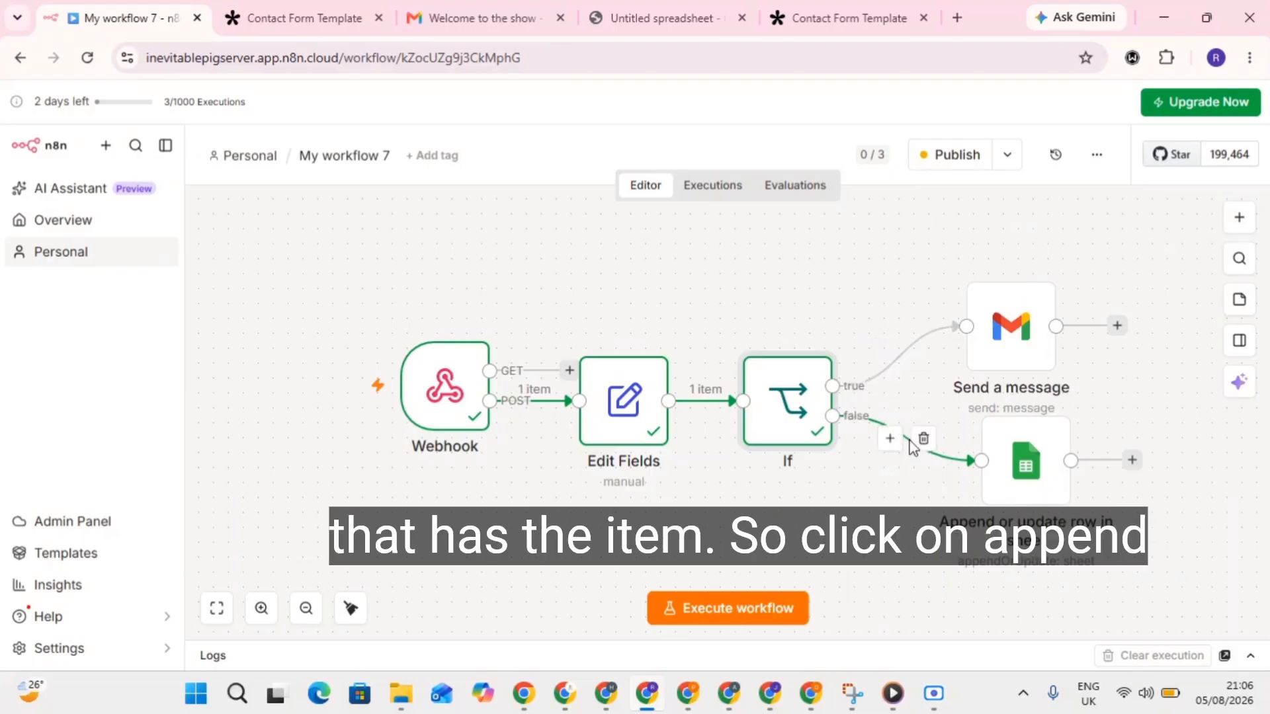
Map Email Address, First Name and Status to fields[2].value, fields[0].value and fields[3].label.
double_click(1037, 469)
scroll(695, 419, down, 6)
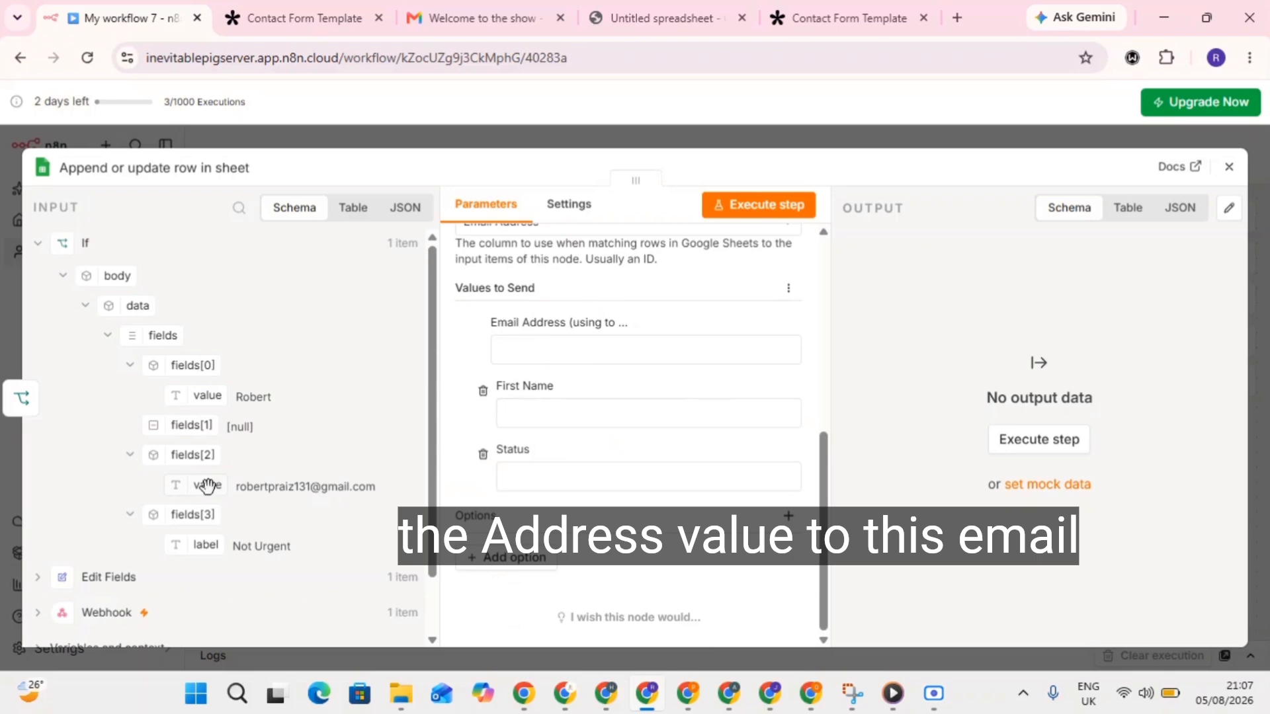
drag(207, 486, 530, 356)
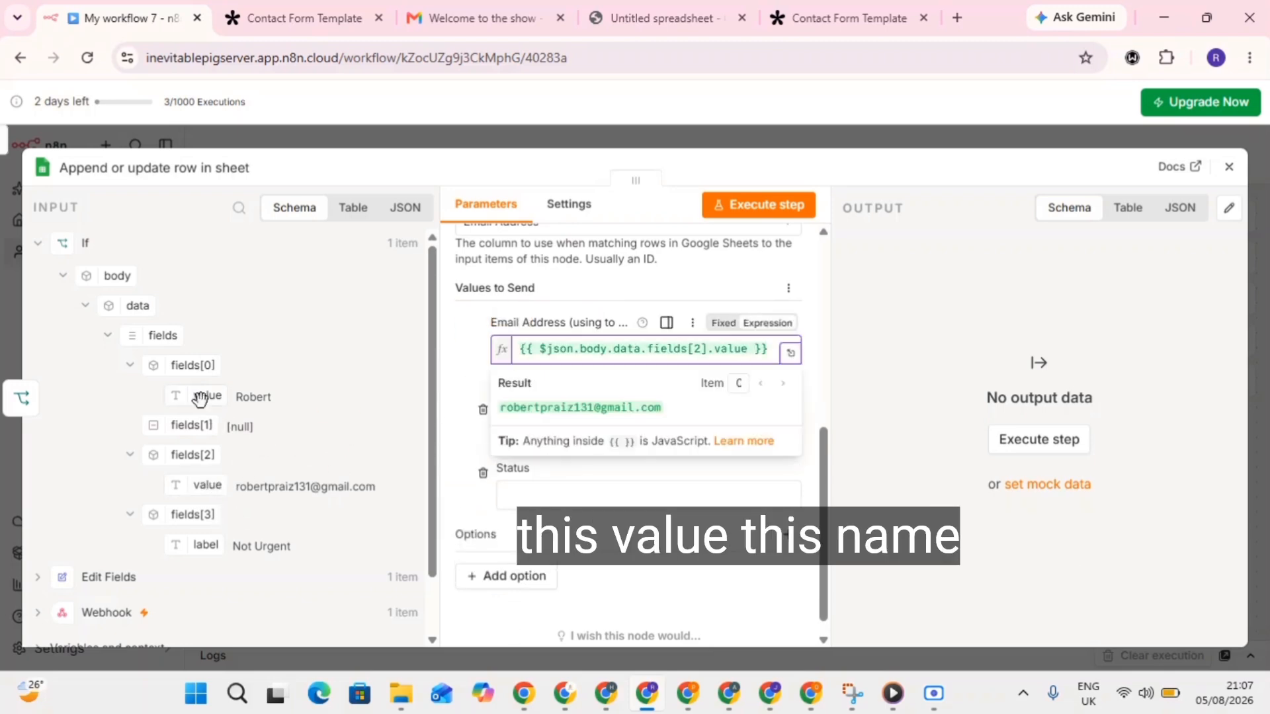
drag(203, 394, 554, 436)
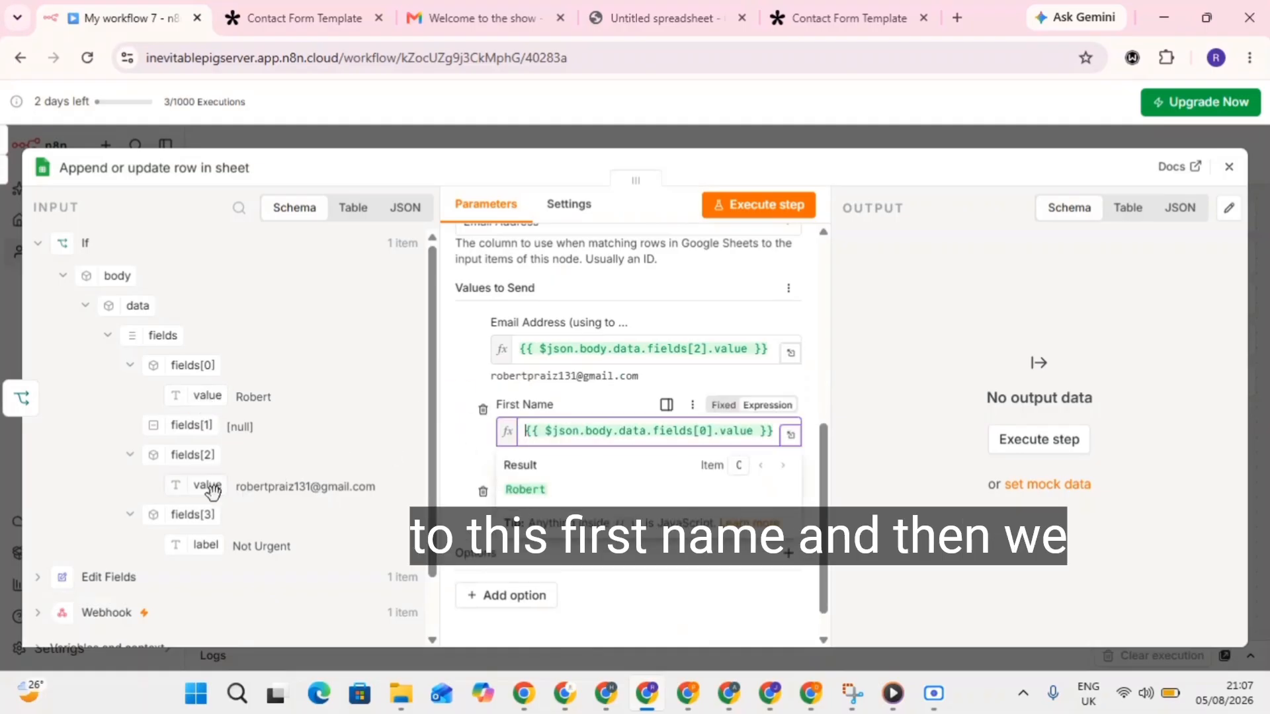
drag(205, 546, 529, 511)
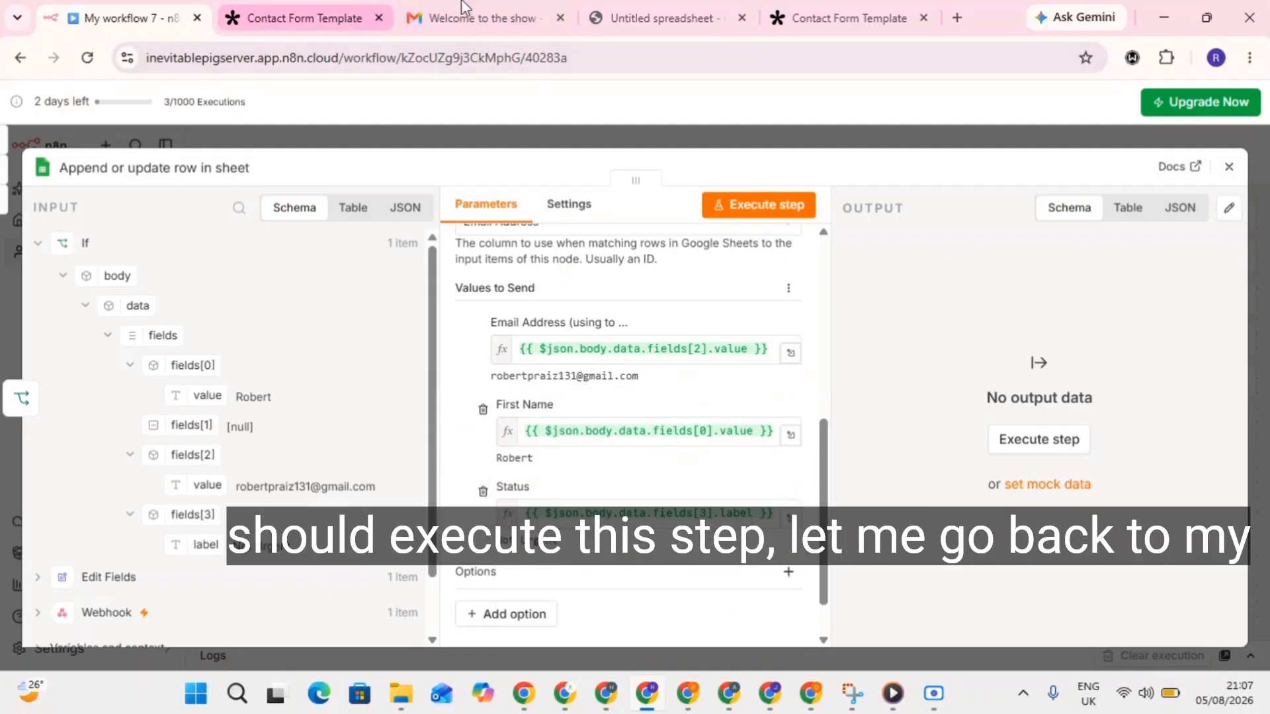
Clear the earlier test entries in spreadsheet cells A3:B3.
click(638, 18)
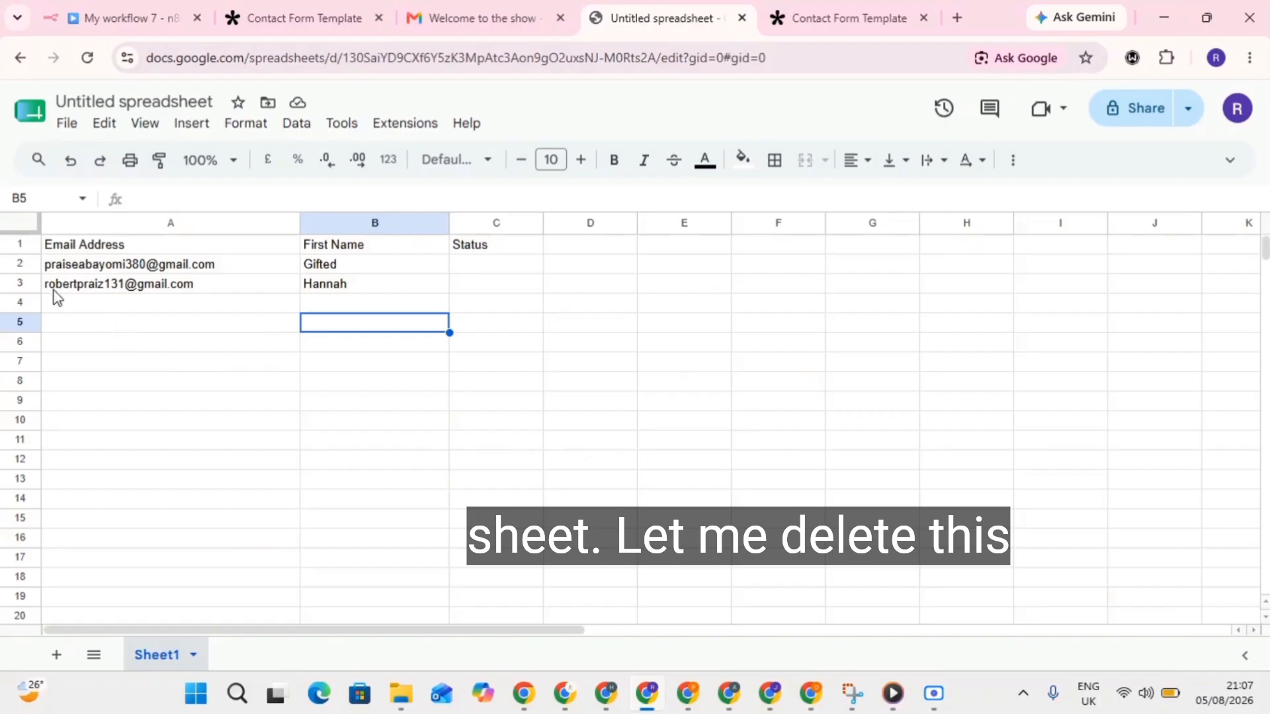
drag(45, 289, 411, 293)
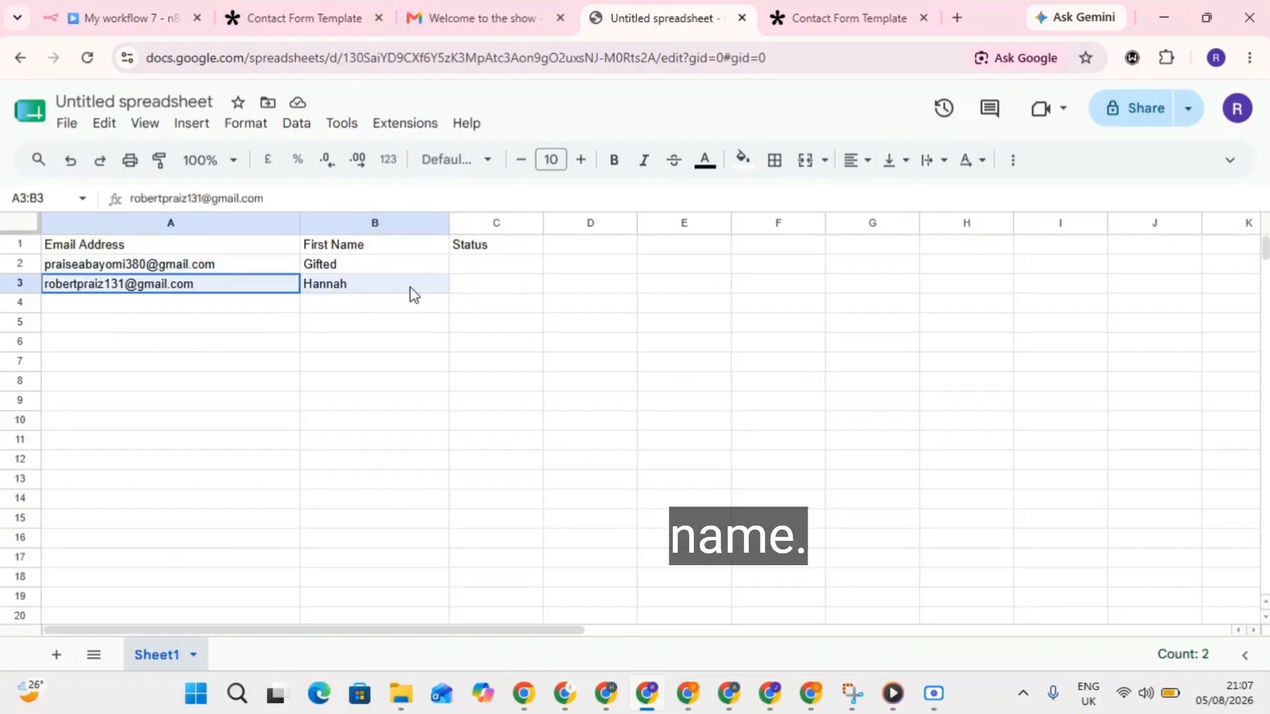
key(Delete)
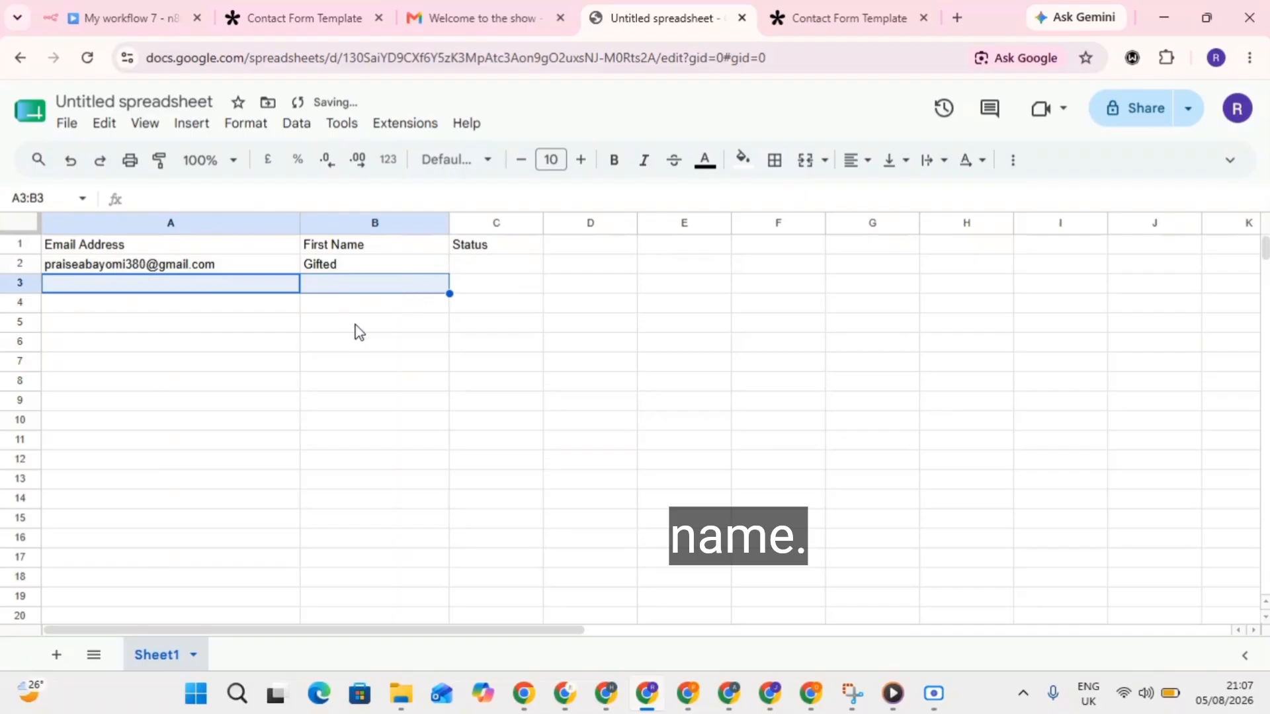
click(361, 366)
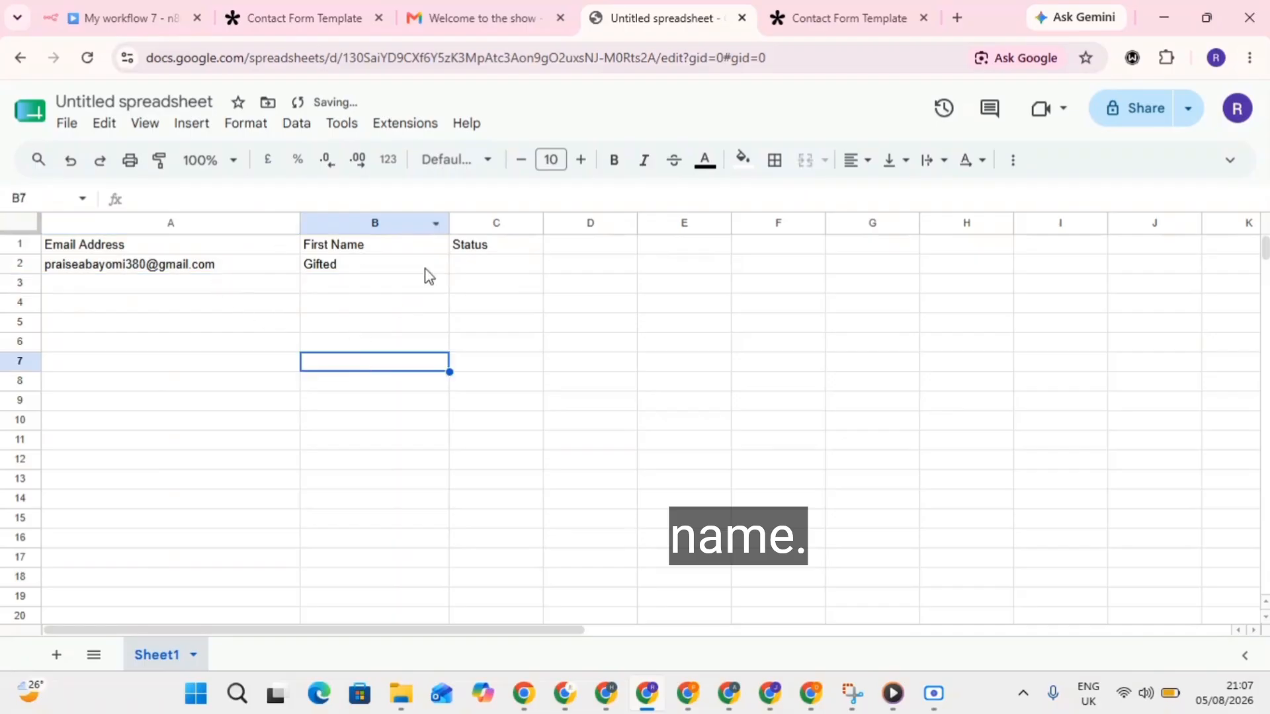
Change the Status in cell C2 to Urgent, then go back to n8n.
double_click(471, 264)
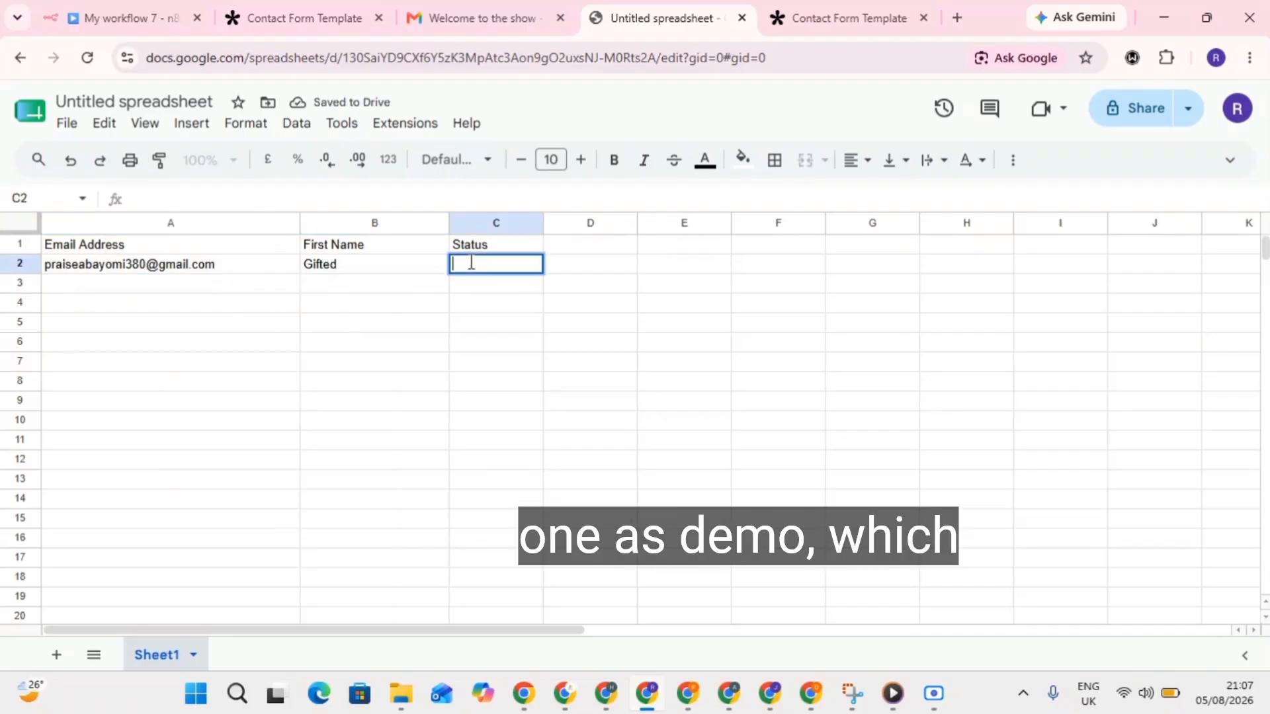
text(Prior)
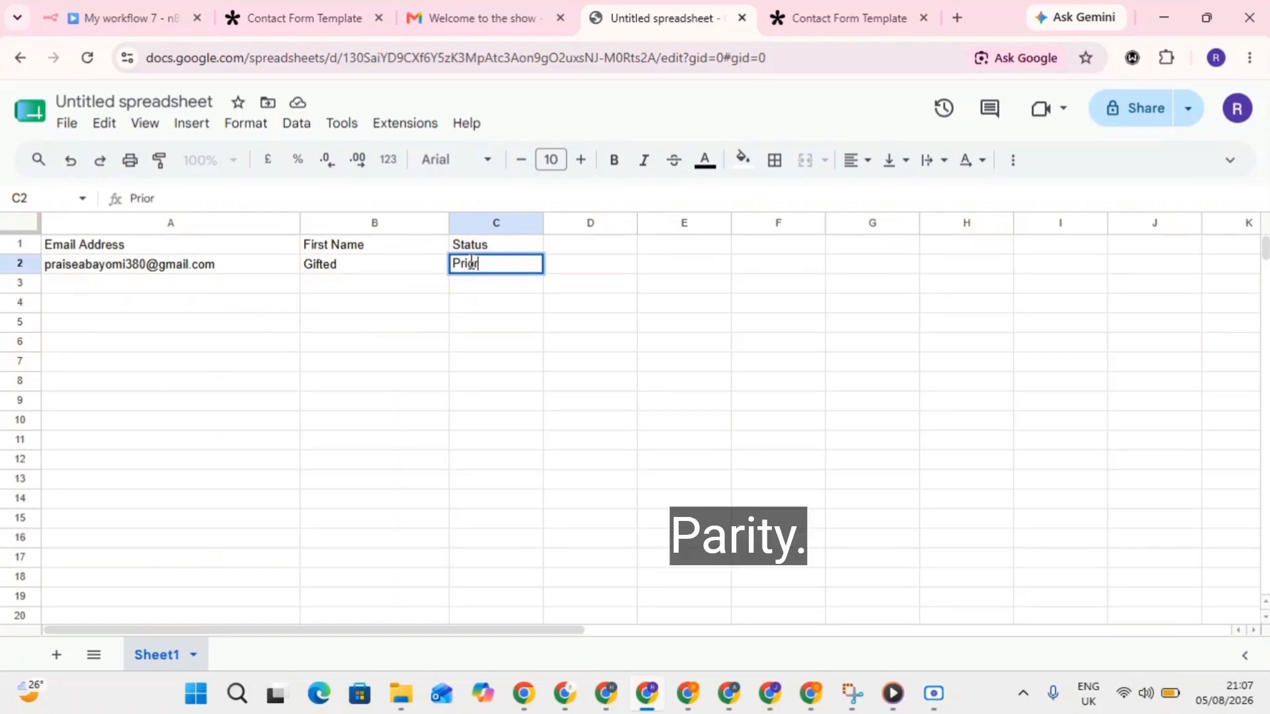
key(BackSpace)
key(BackSpace)
key(BackSpace)
key(BackSpace)
key(BackSpace)
key(BackSpace)
key(BackSpace)
key(BackSpace)
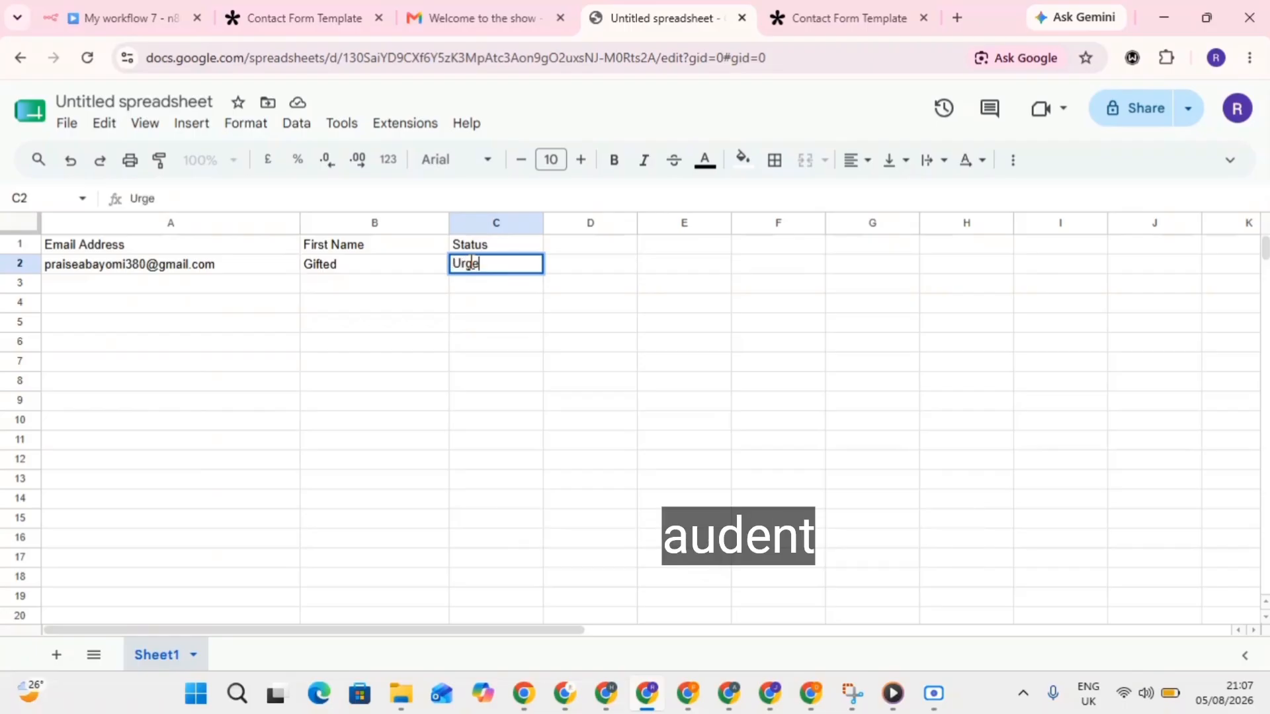
key(BackSpace)
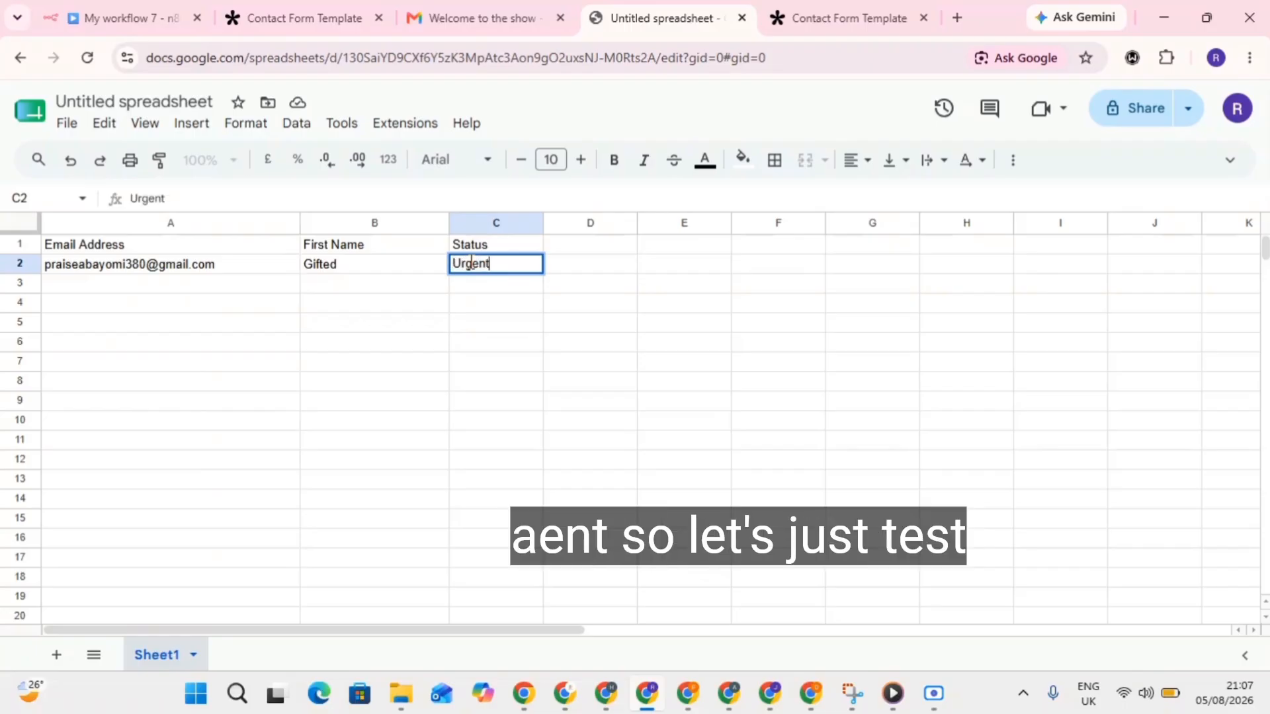
click(390, 411)
click(160, 9)
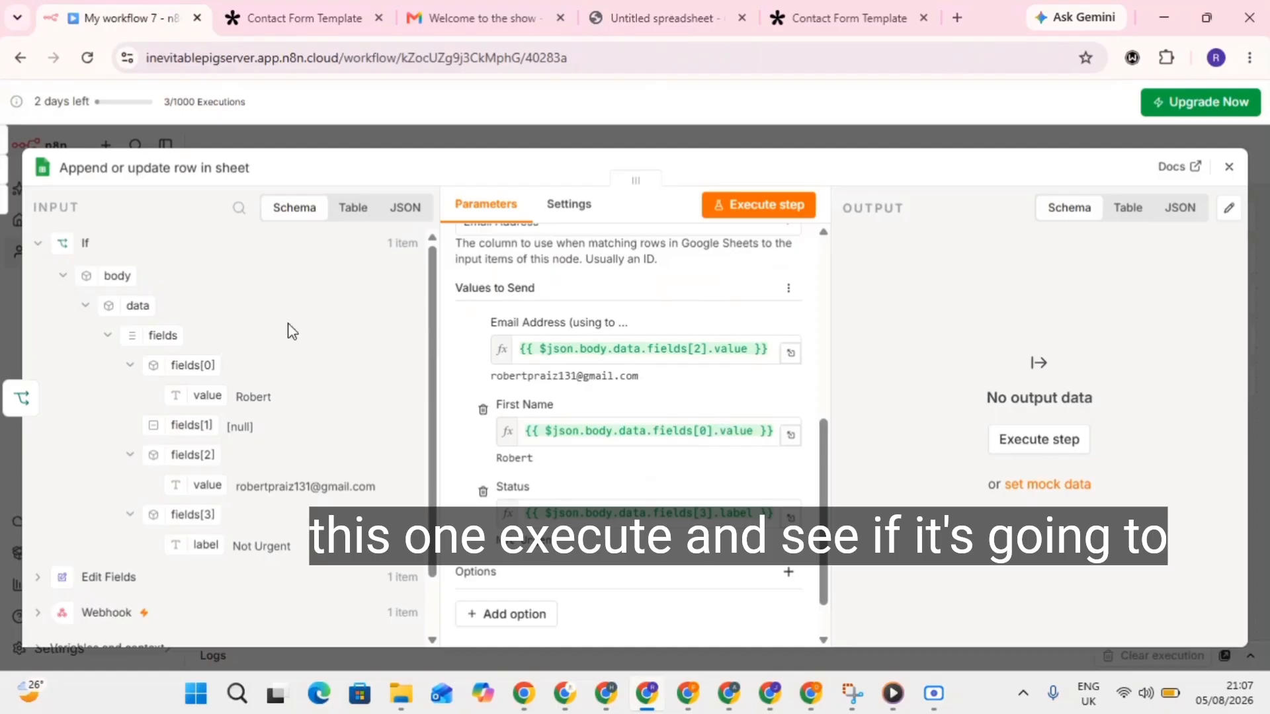
Run Append or update row and verify the new Not Urgent row appears in the sheet.
click(794, 200)
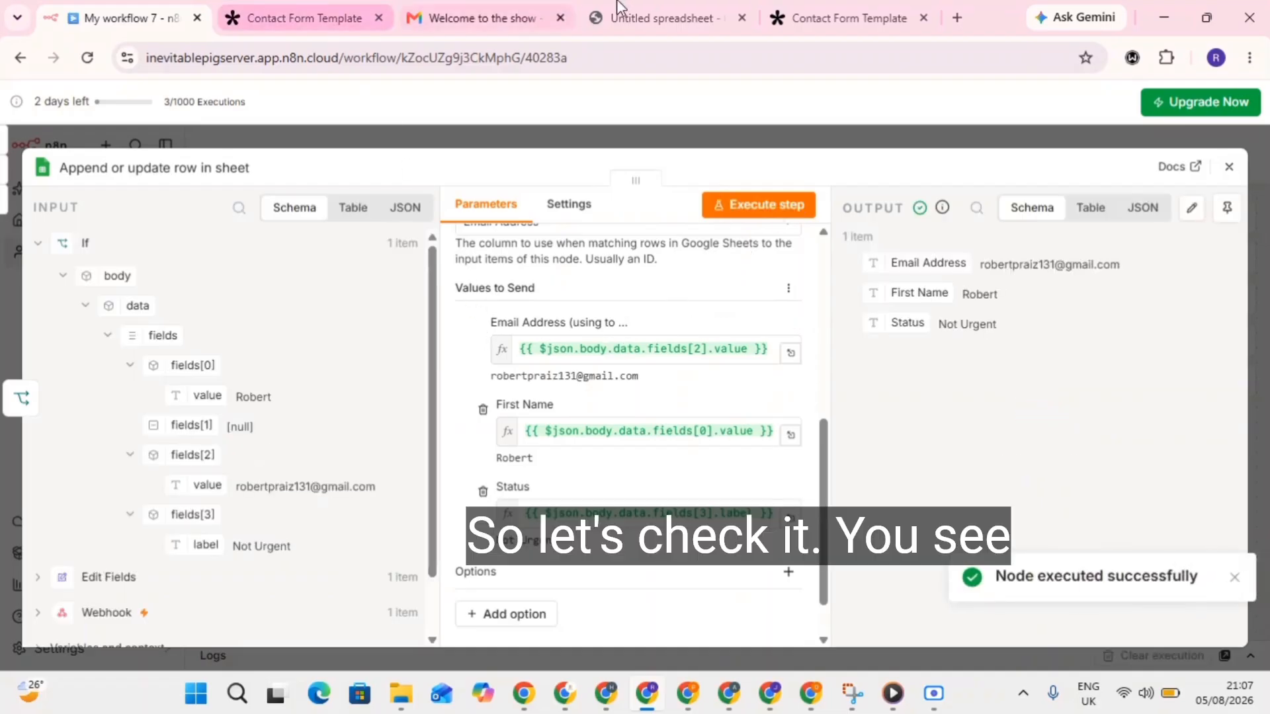
click(687, 6)
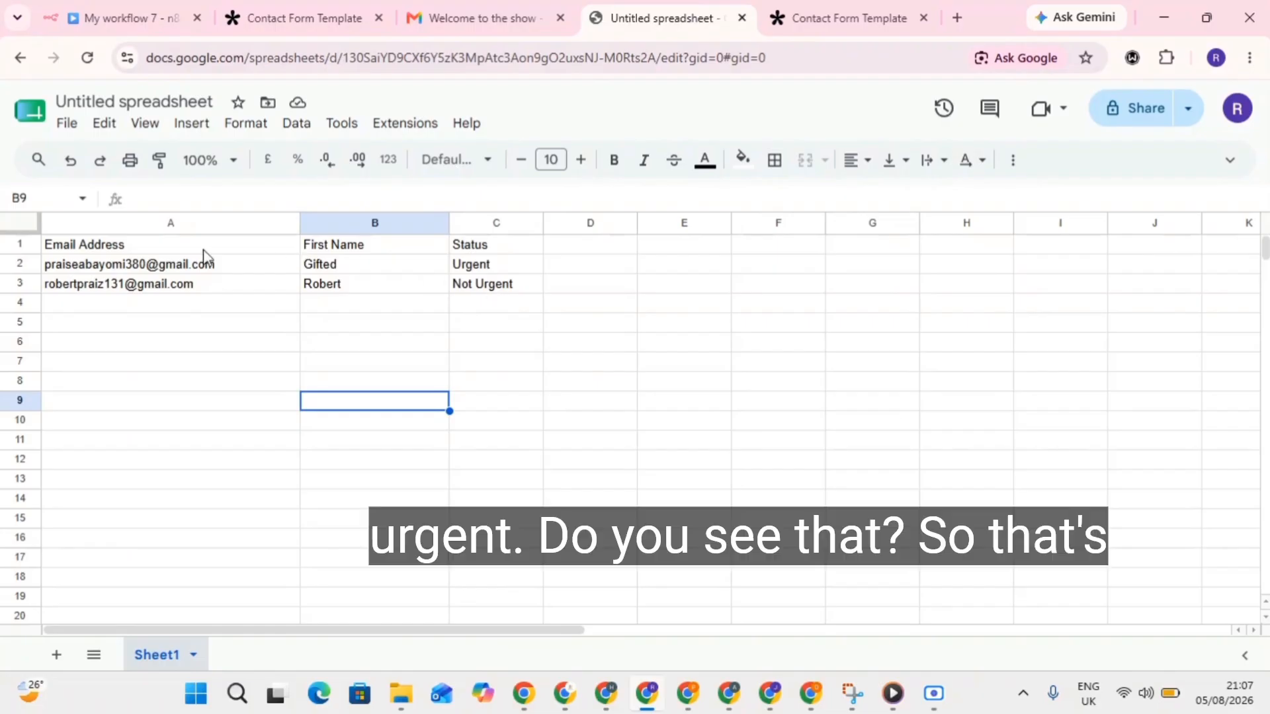
click(164, 13)
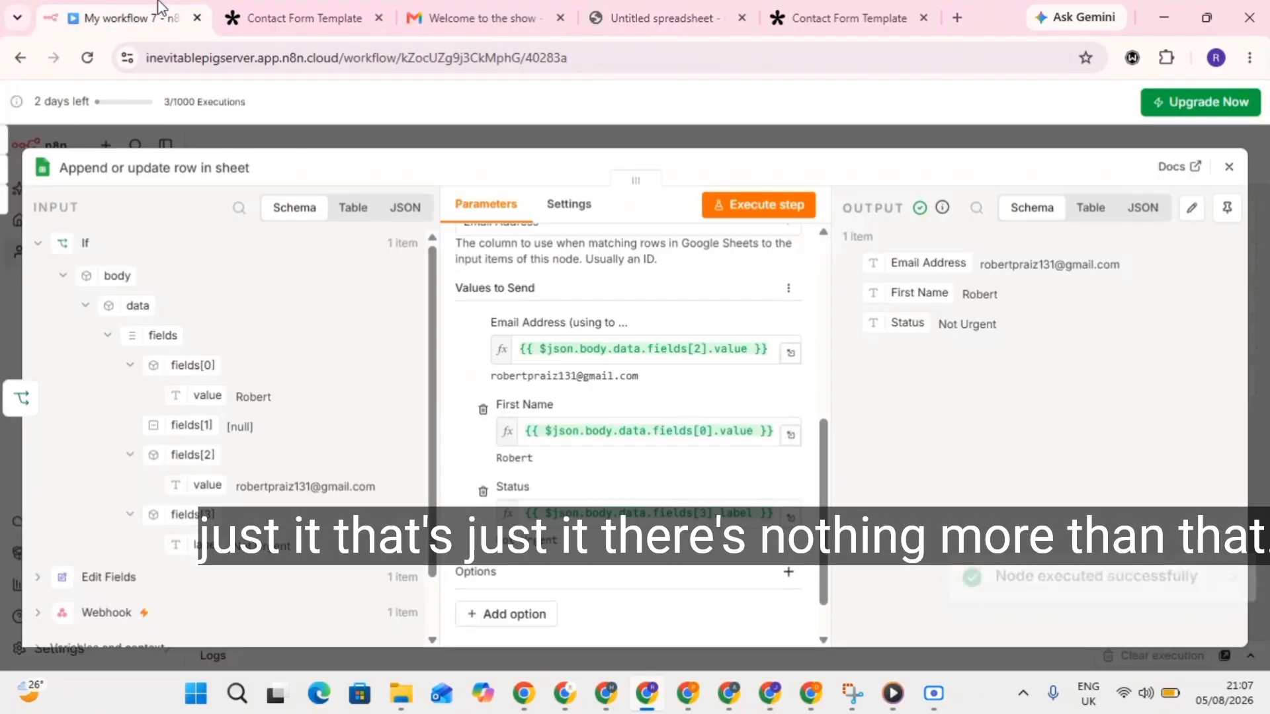
click(1229, 166)
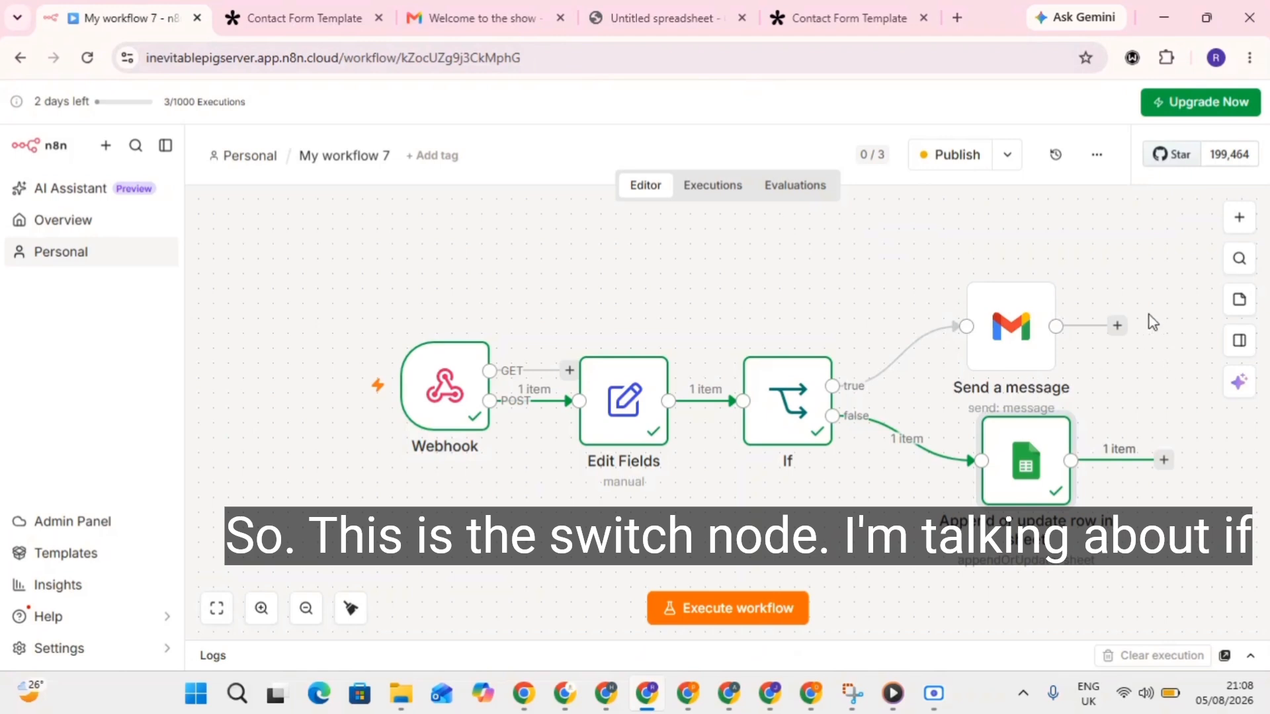
Rearrange the Send a message, sheet and Webhook nodes into a tidy, aligned layout.
click(1238, 218)
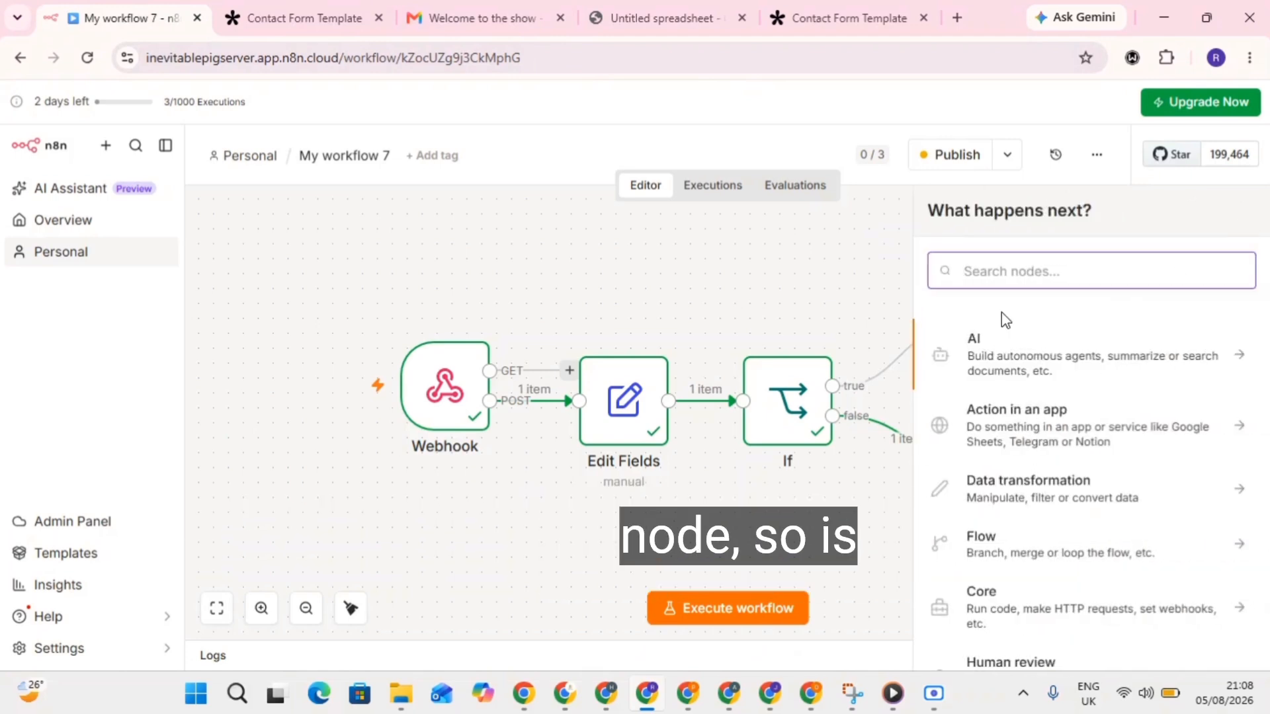
text(sw)
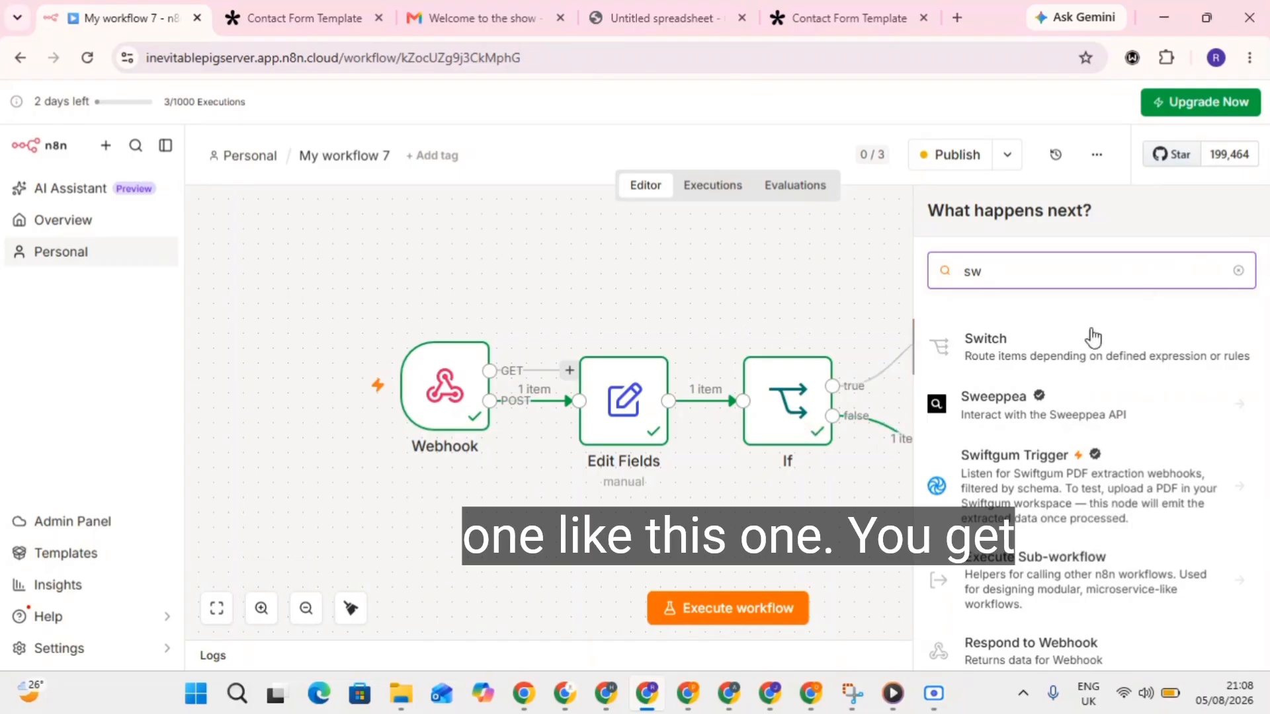
click(801, 306)
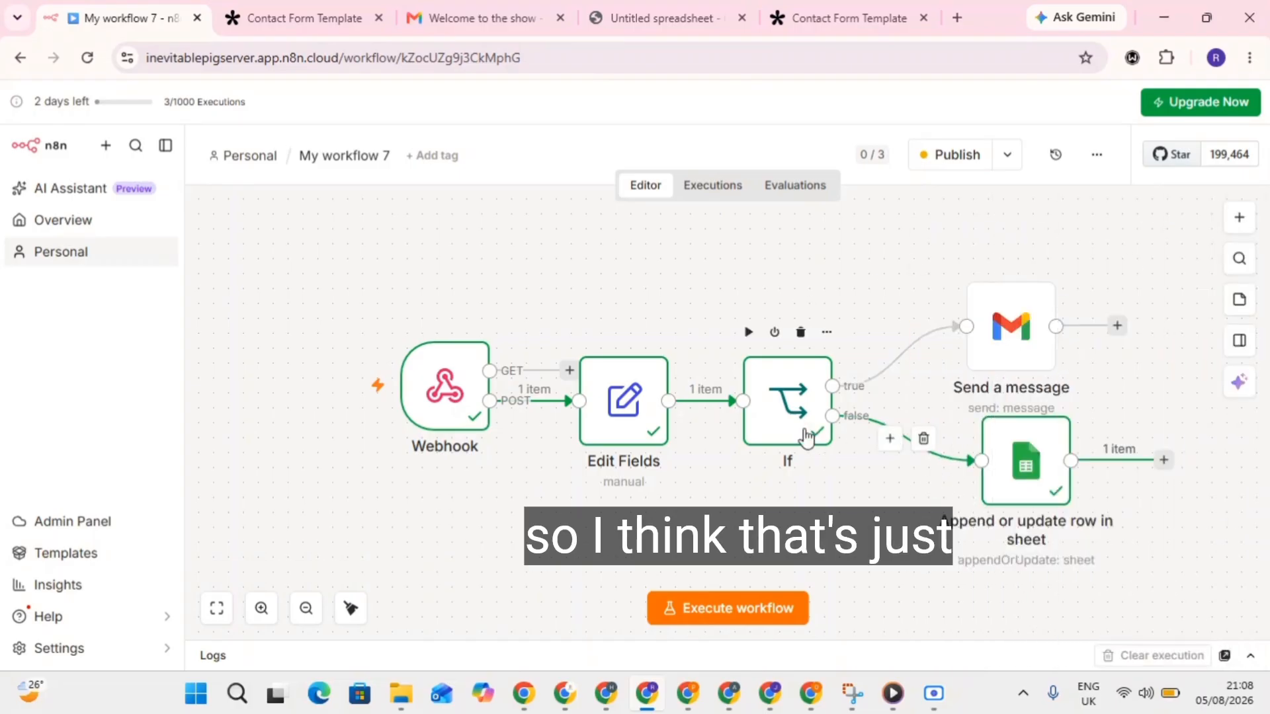
drag(1016, 337, 1002, 292)
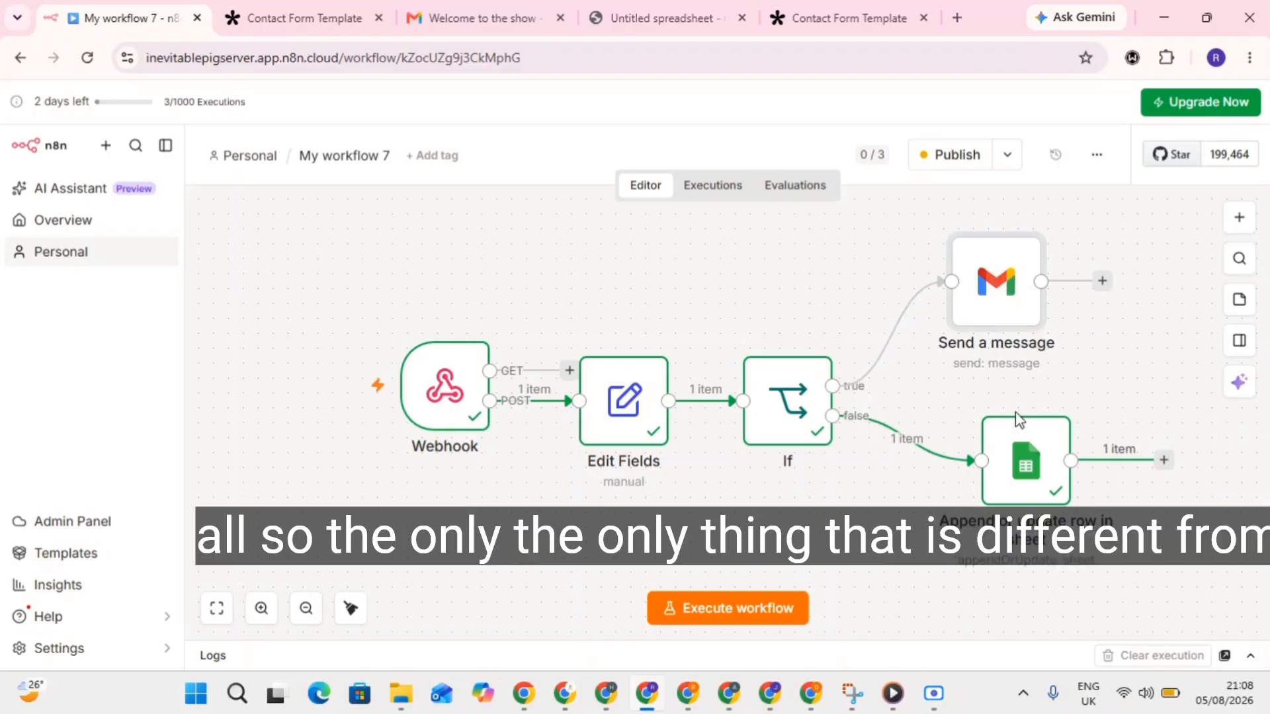
drag(1015, 457, 985, 456)
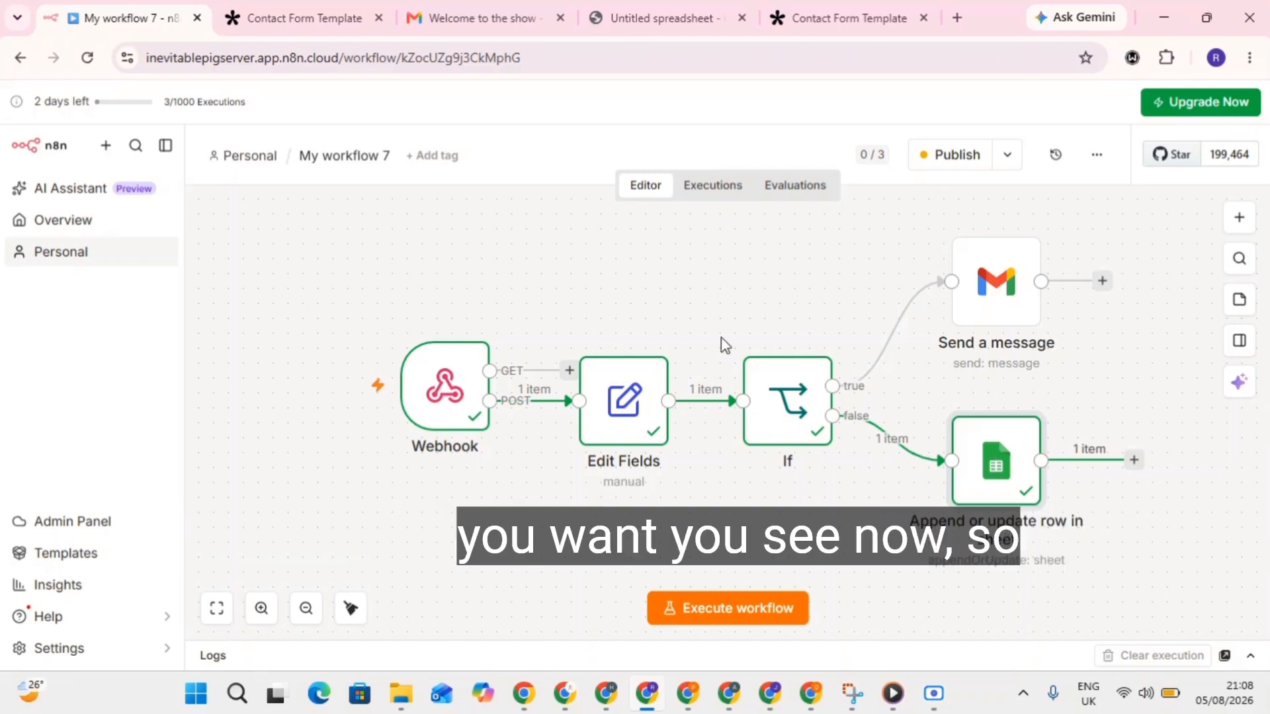
drag(428, 404, 413, 415)
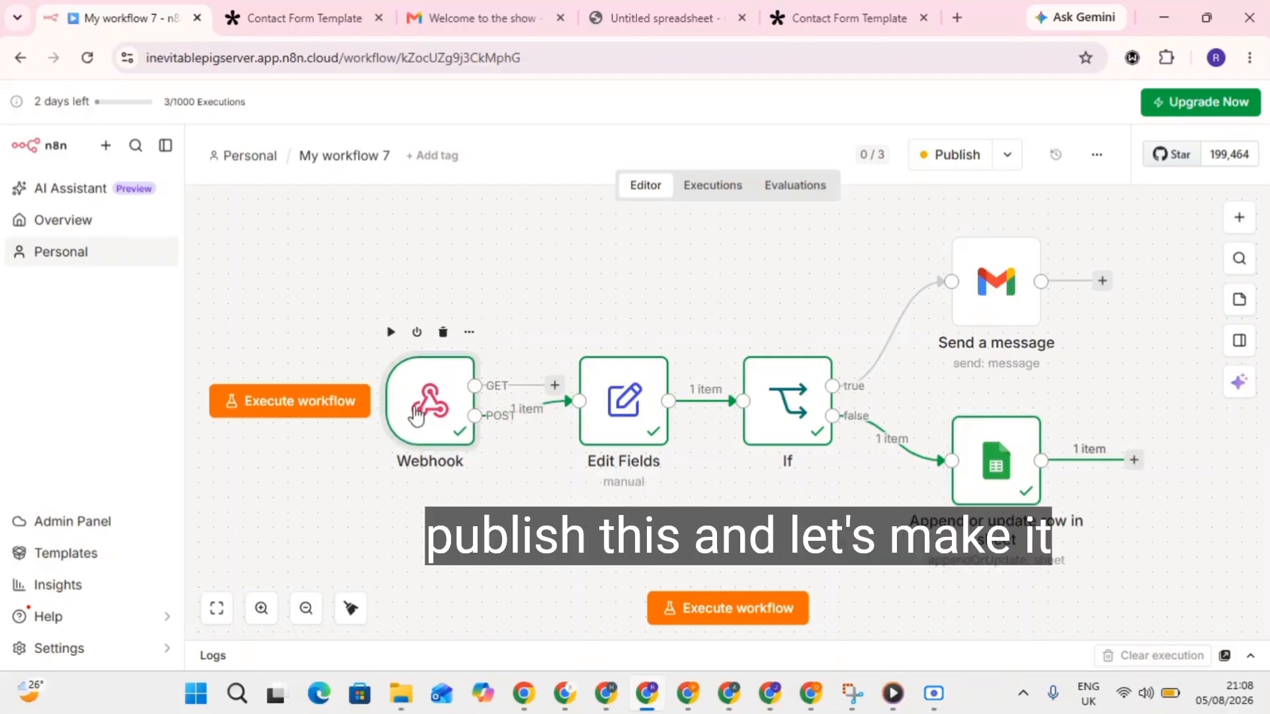
drag(443, 397, 403, 400)
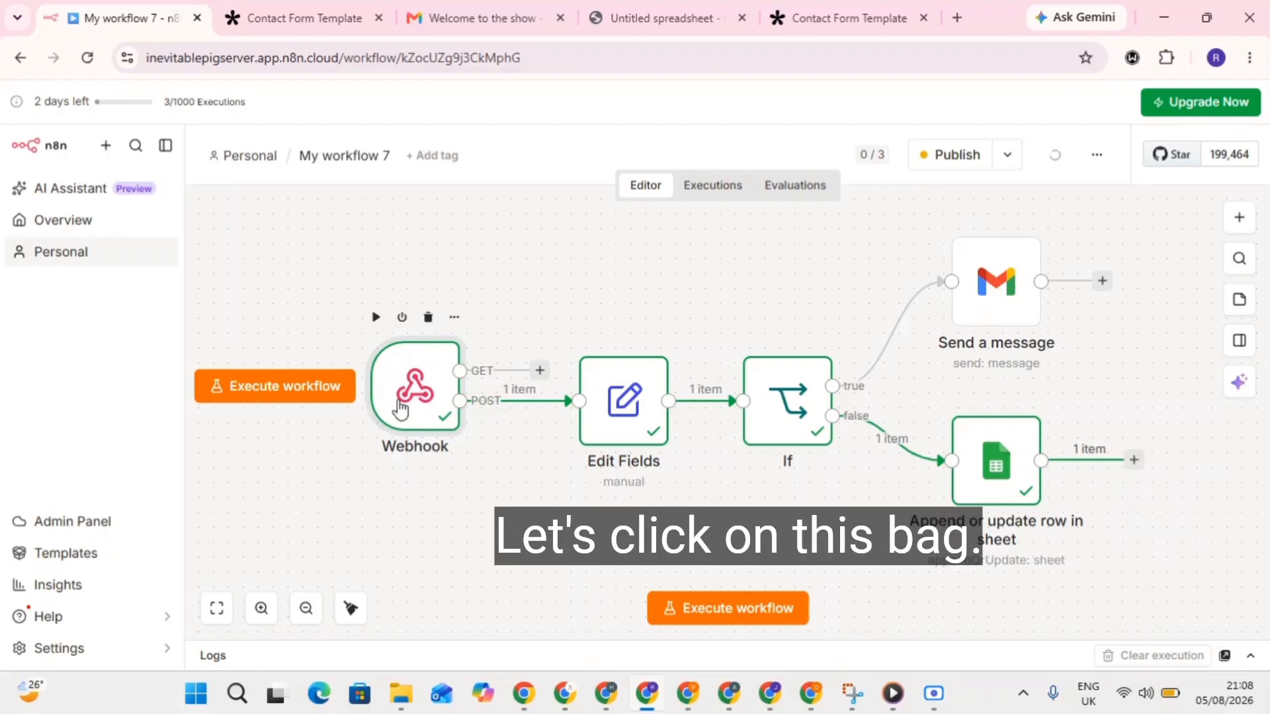
Copy the Webhook node's production URL and head to the Tally form's integrations.
double_click(461, 345)
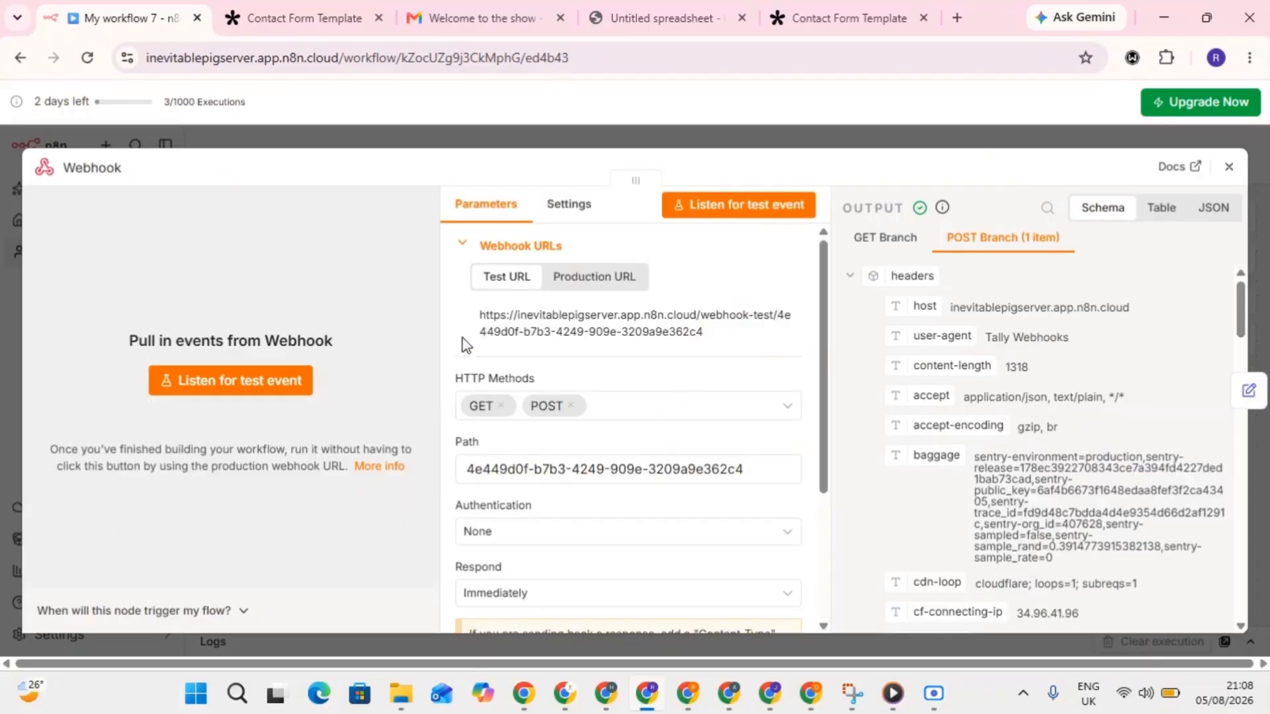
click(584, 280)
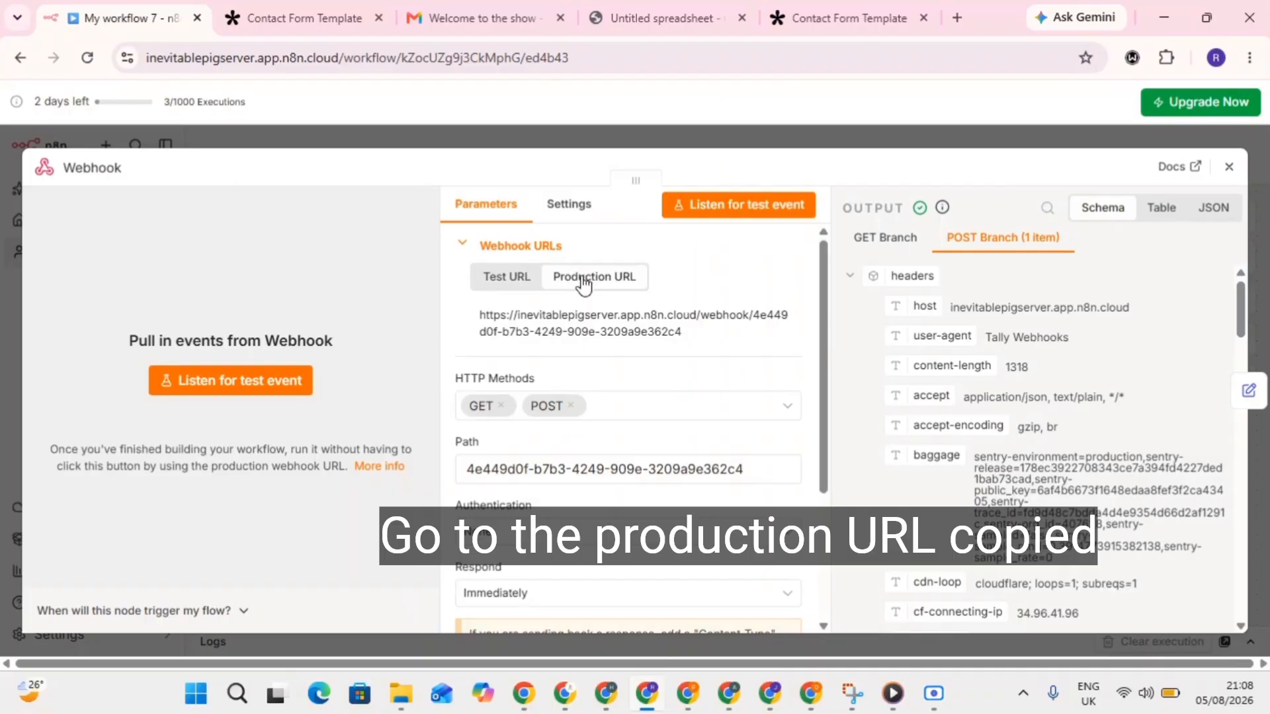
click(630, 332)
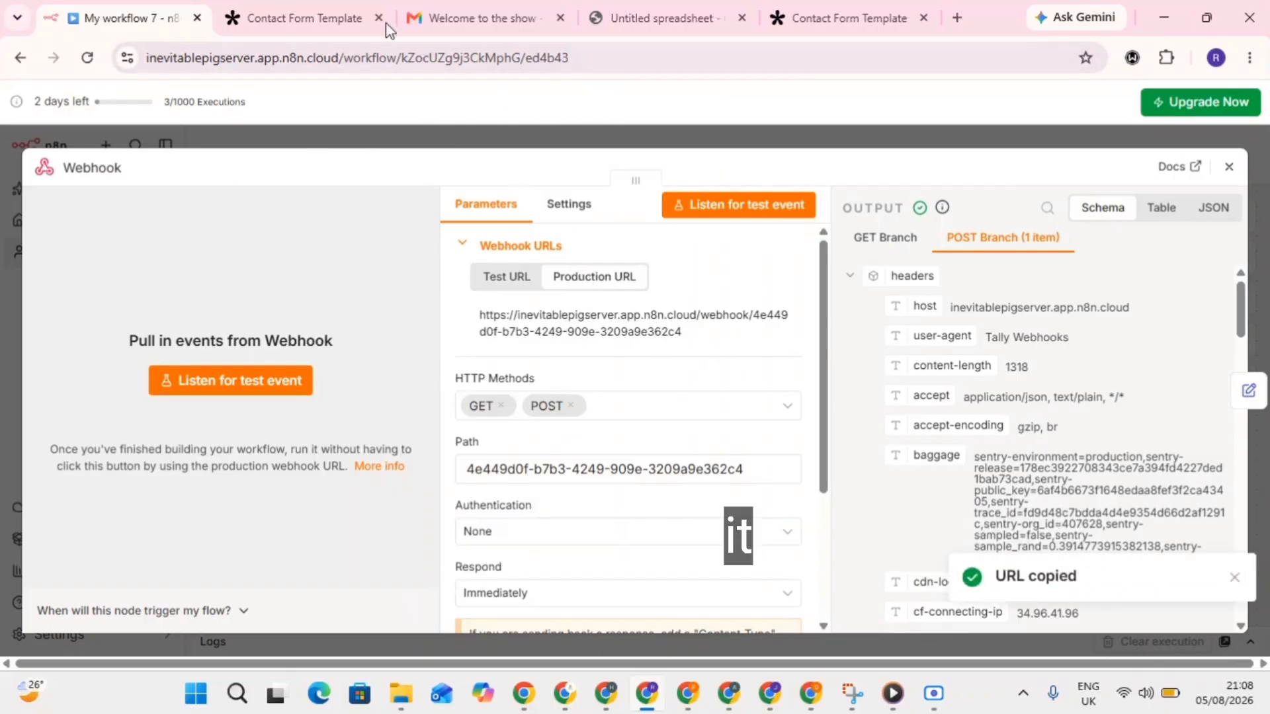
click(303, 11)
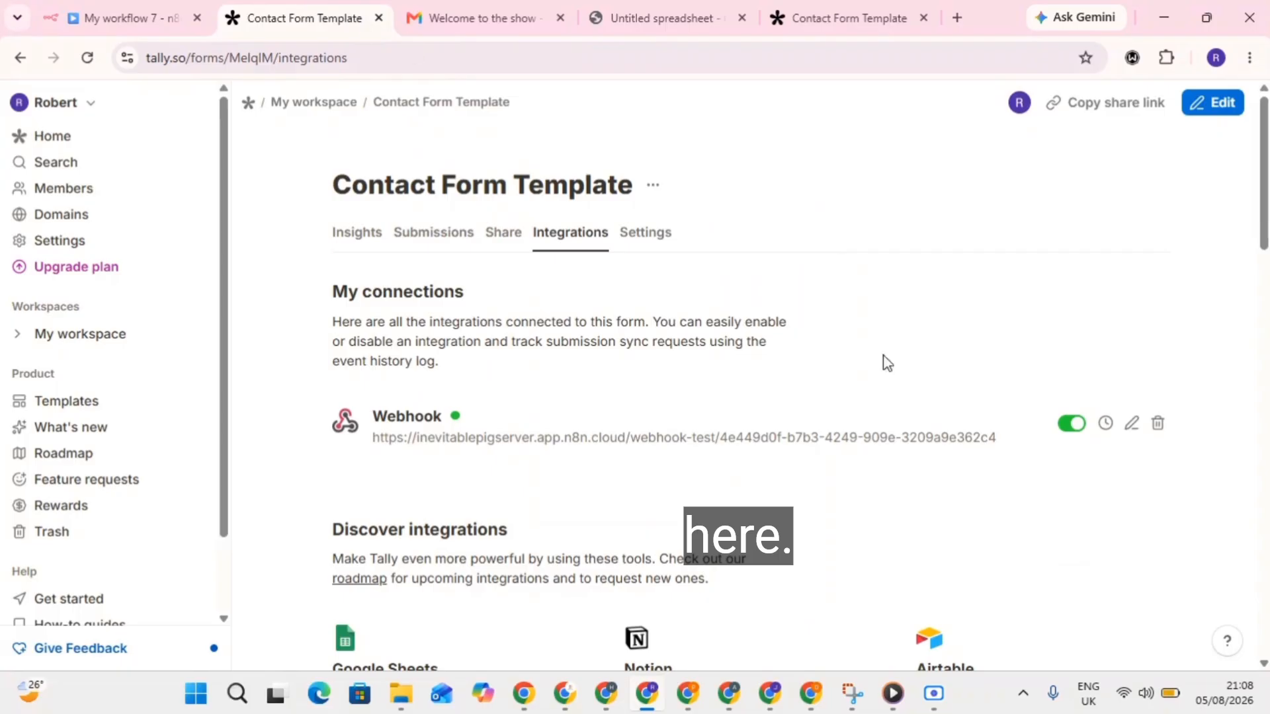
Replace Tally's webhook endpoint test URL with the pasted n8n production URL.
click(1130, 426)
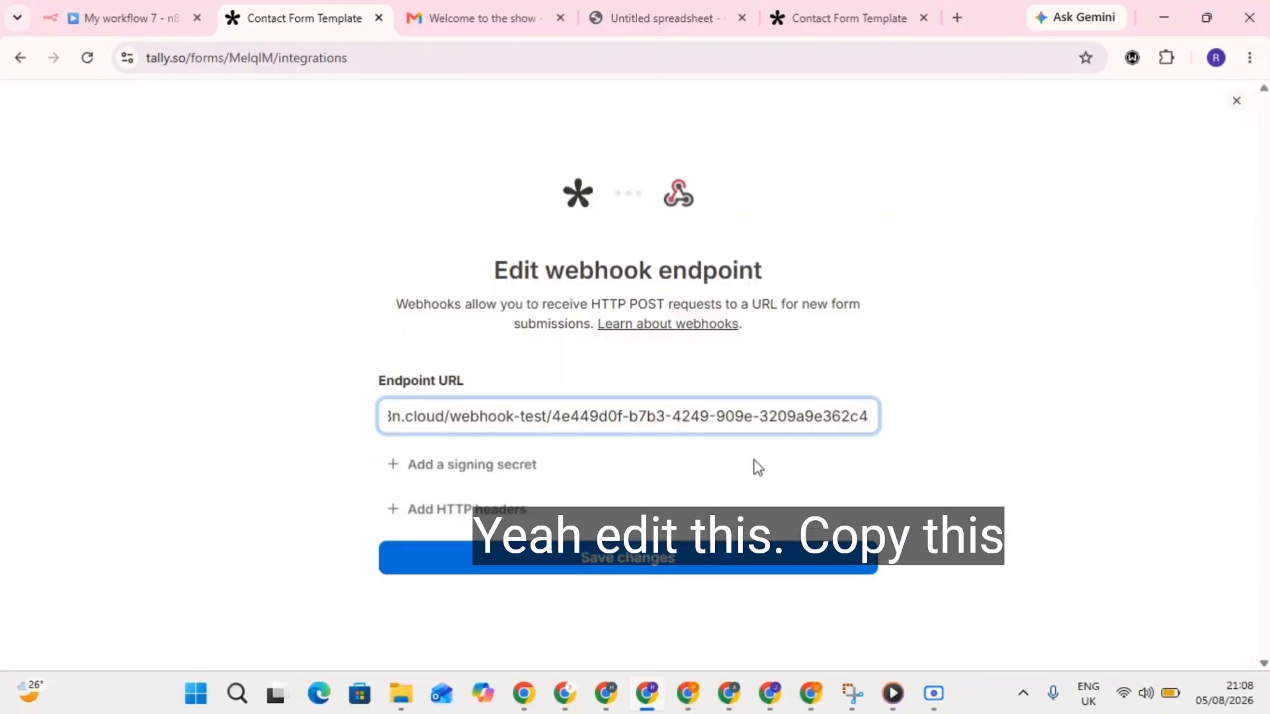
triple_click(693, 418)
key(BackSpace)
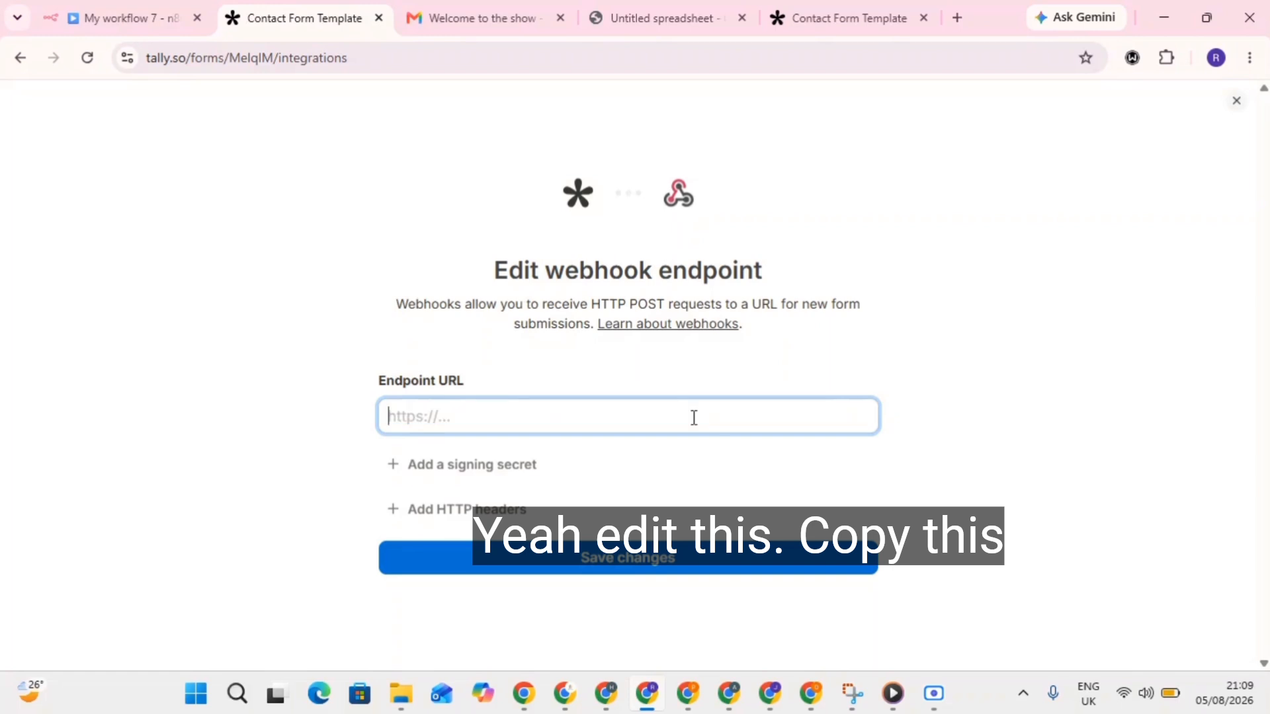
key(ctrl+v)
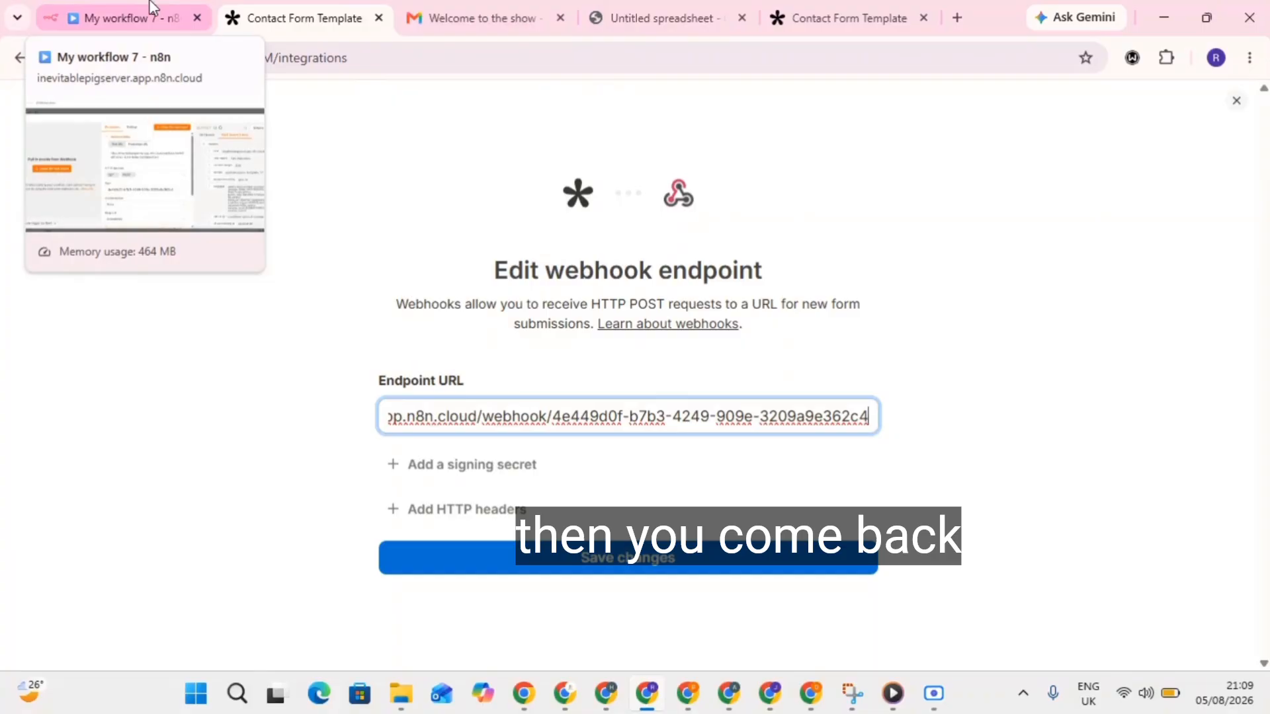
click(126, 18)
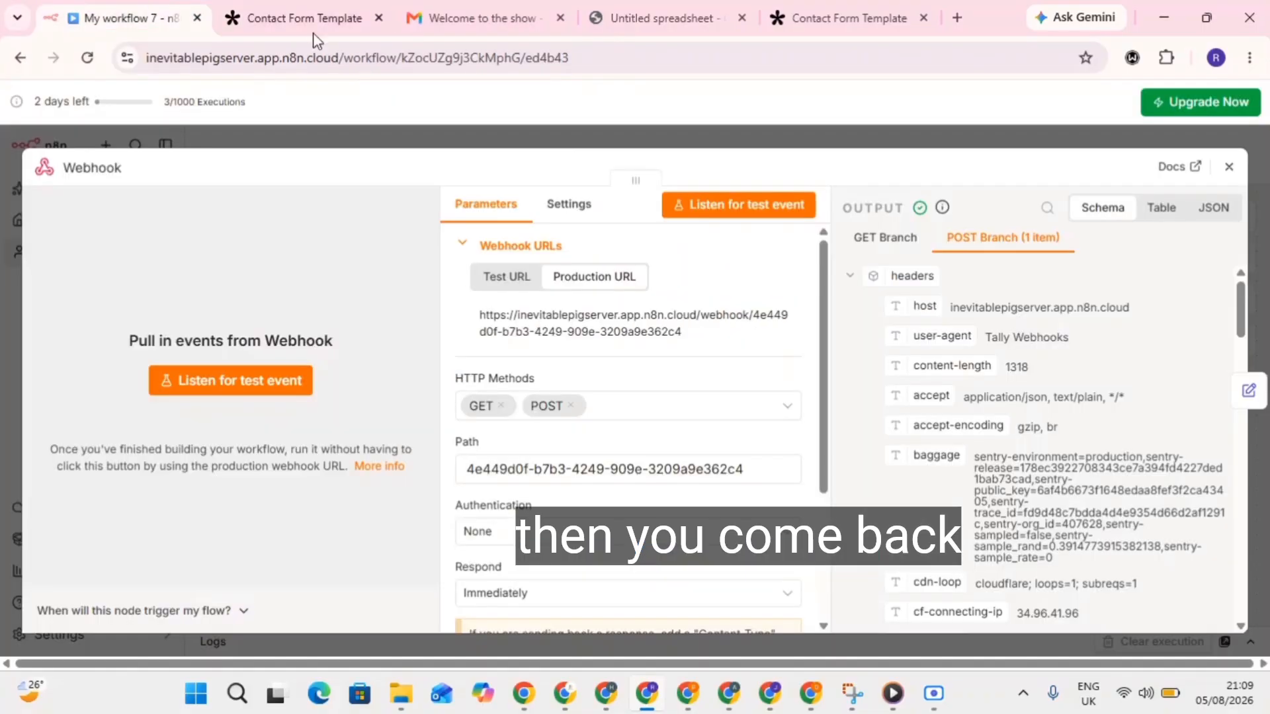
Publish the workflow and open the Send a message node to review its settings.
click(824, 127)
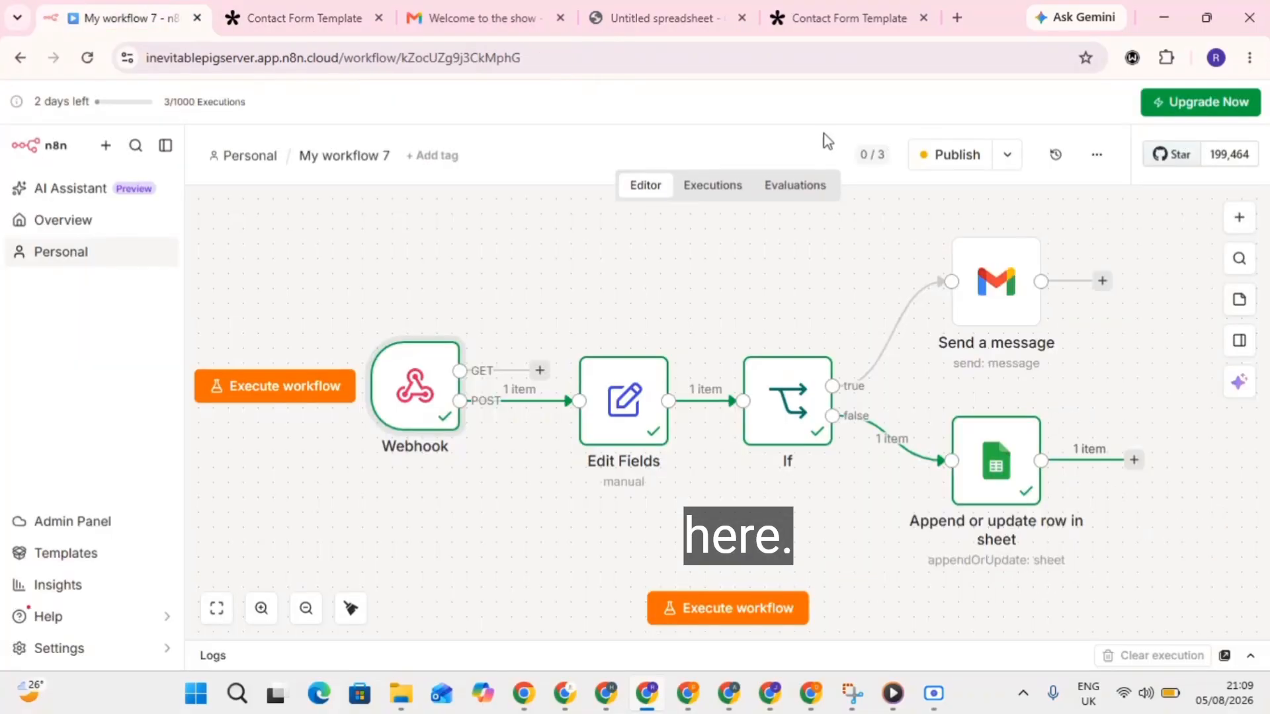
click(967, 161)
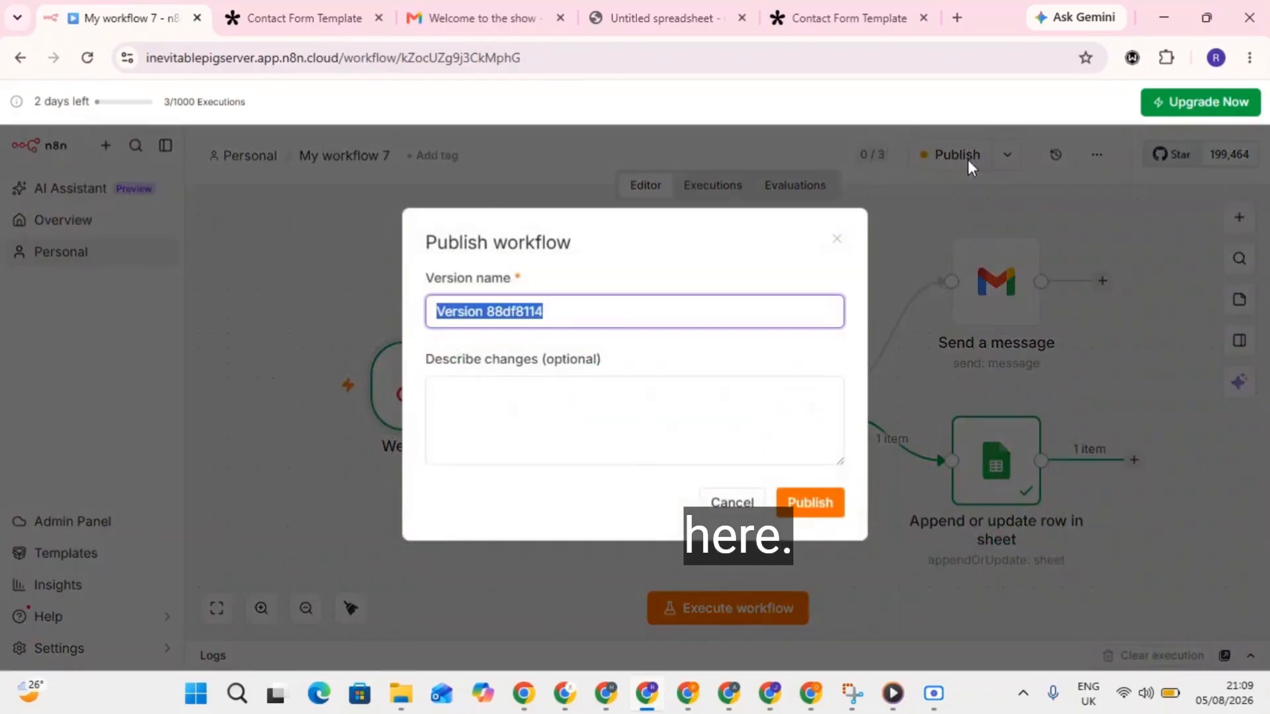
click(836, 239)
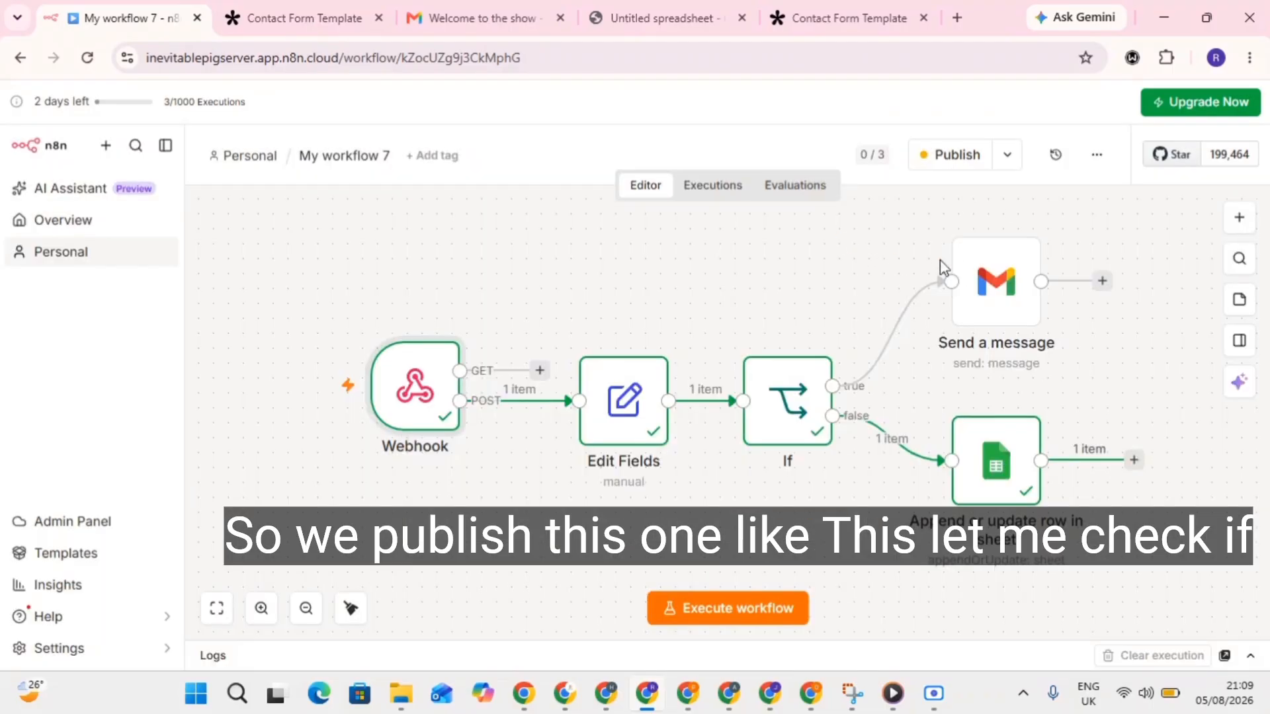
double_click(983, 279)
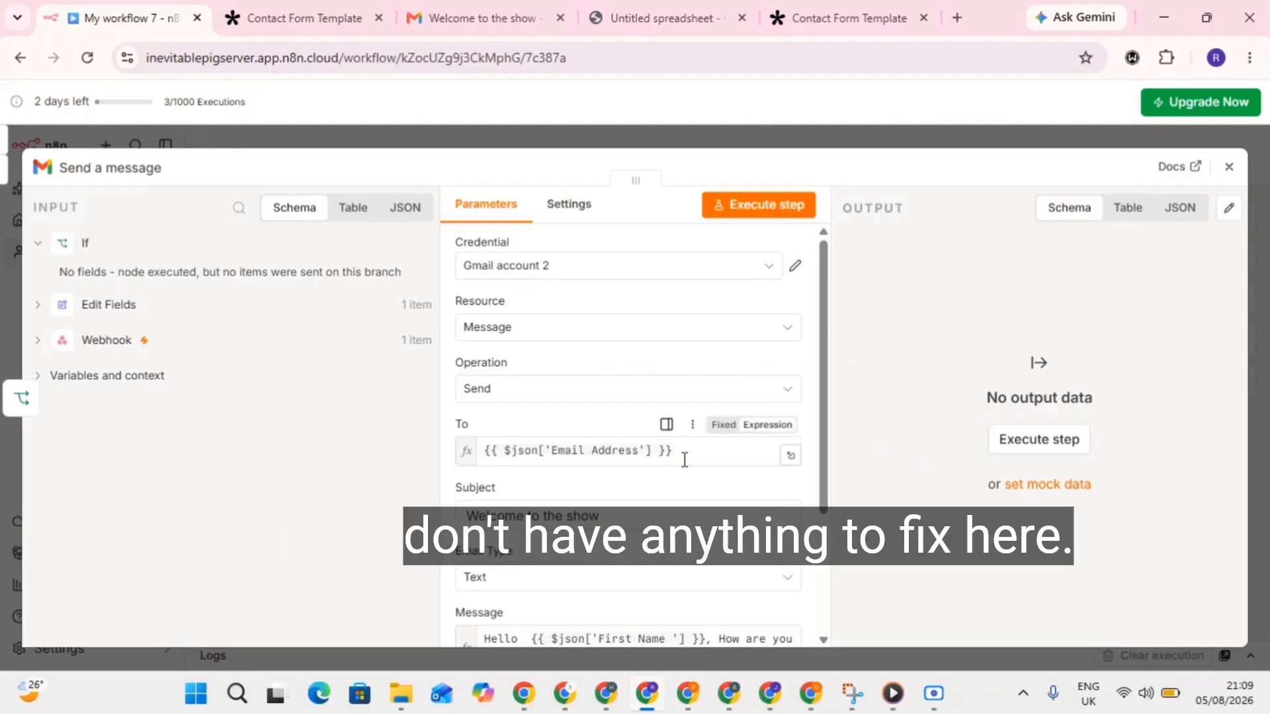
scroll(683, 457, down, 1)
scroll(595, 399, up, 1)
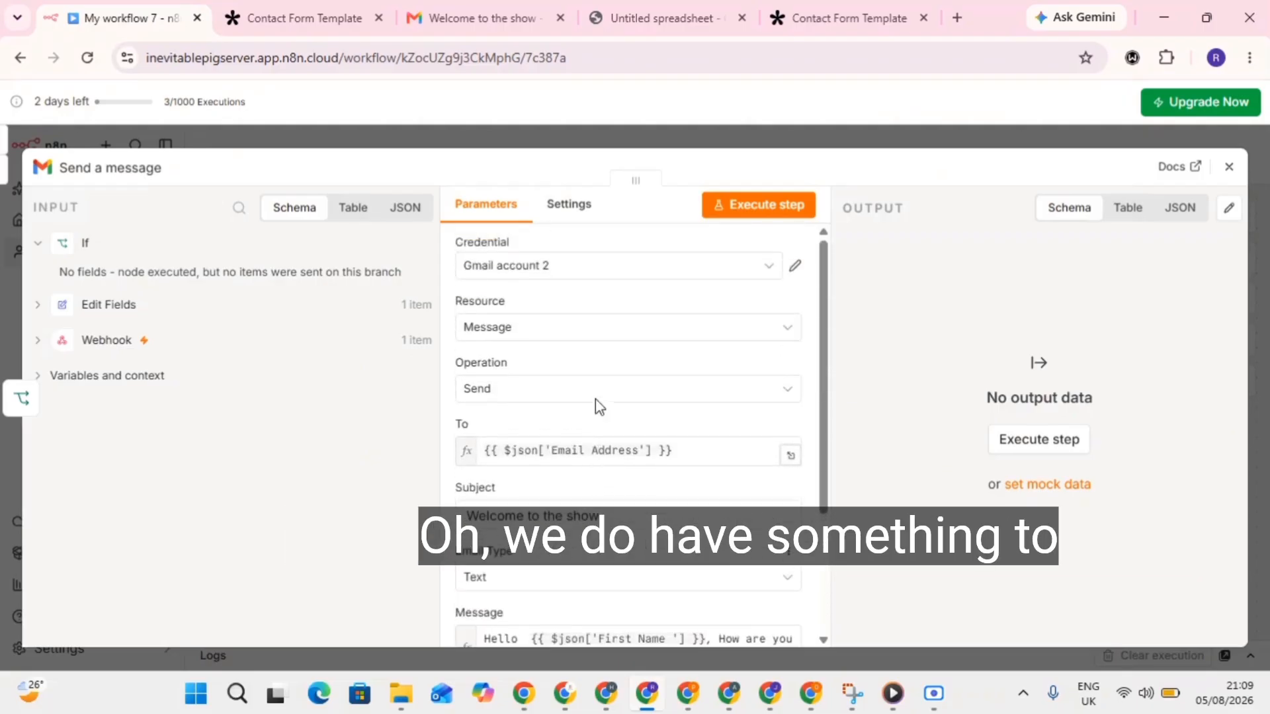
scroll(595, 399, down, 2)
scroll(595, 399, up, 3)
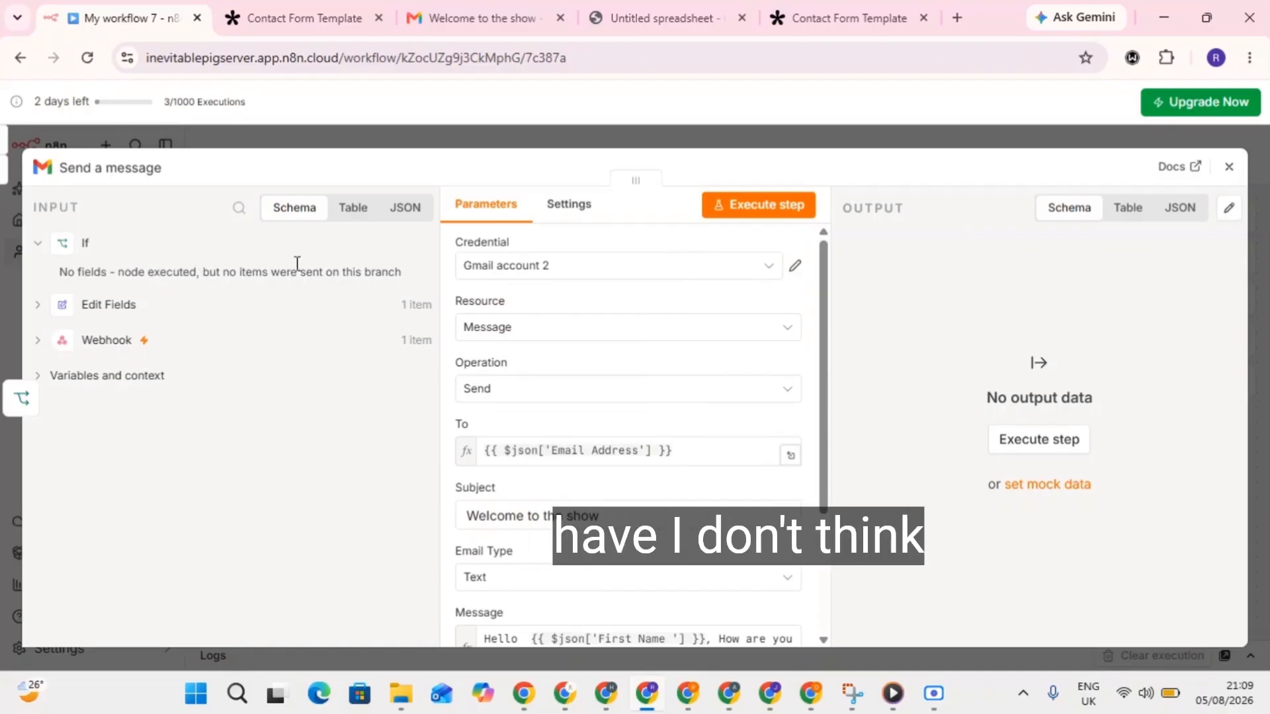
click(1229, 167)
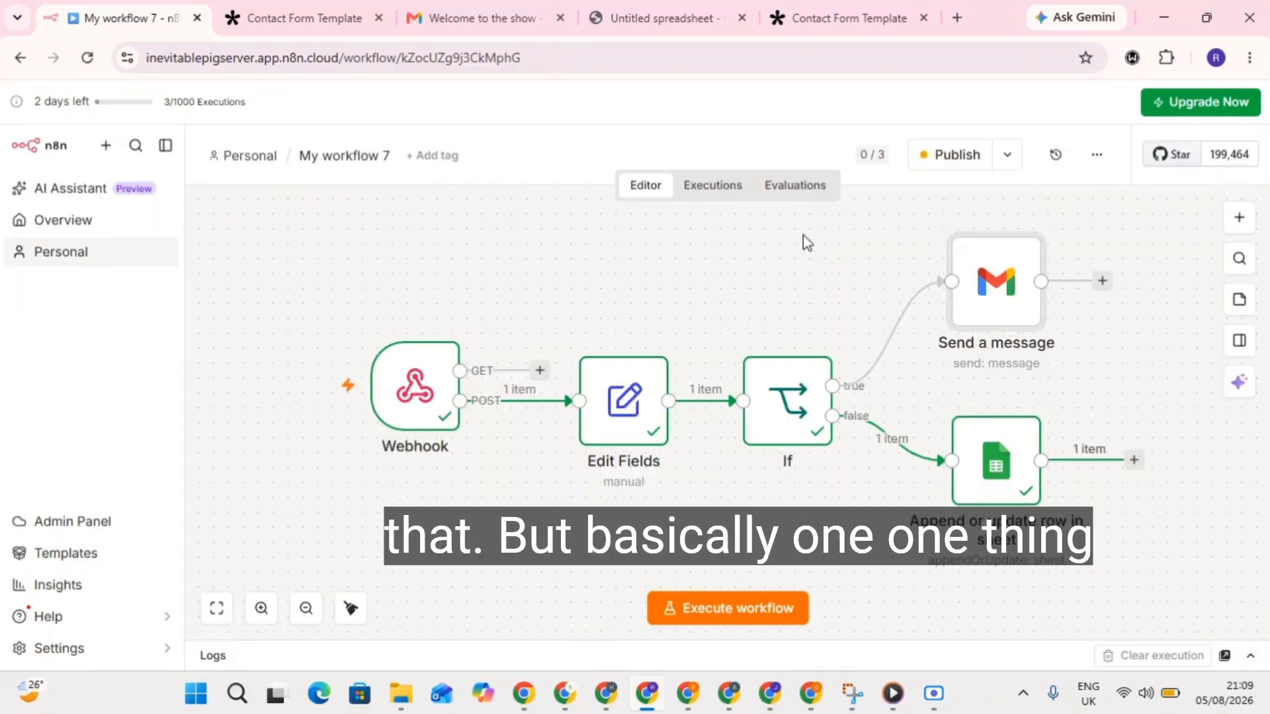
double_click(969, 285)
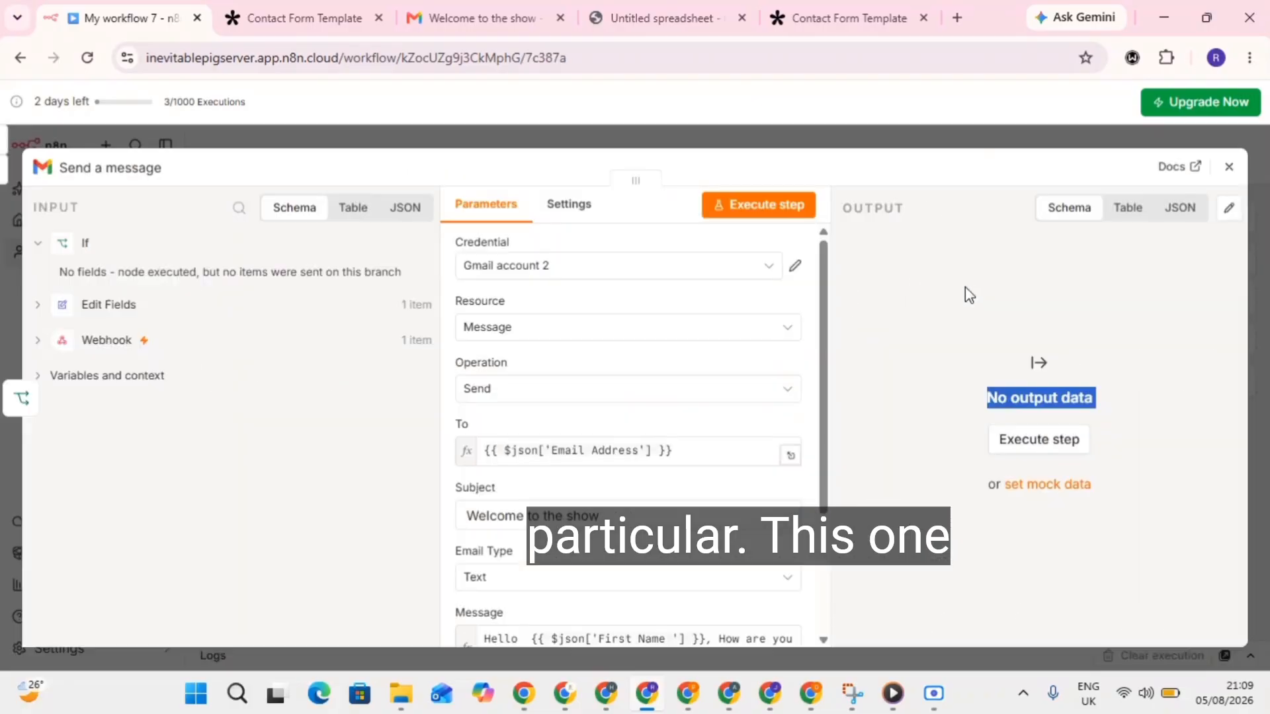
scroll(533, 470, down, 1)
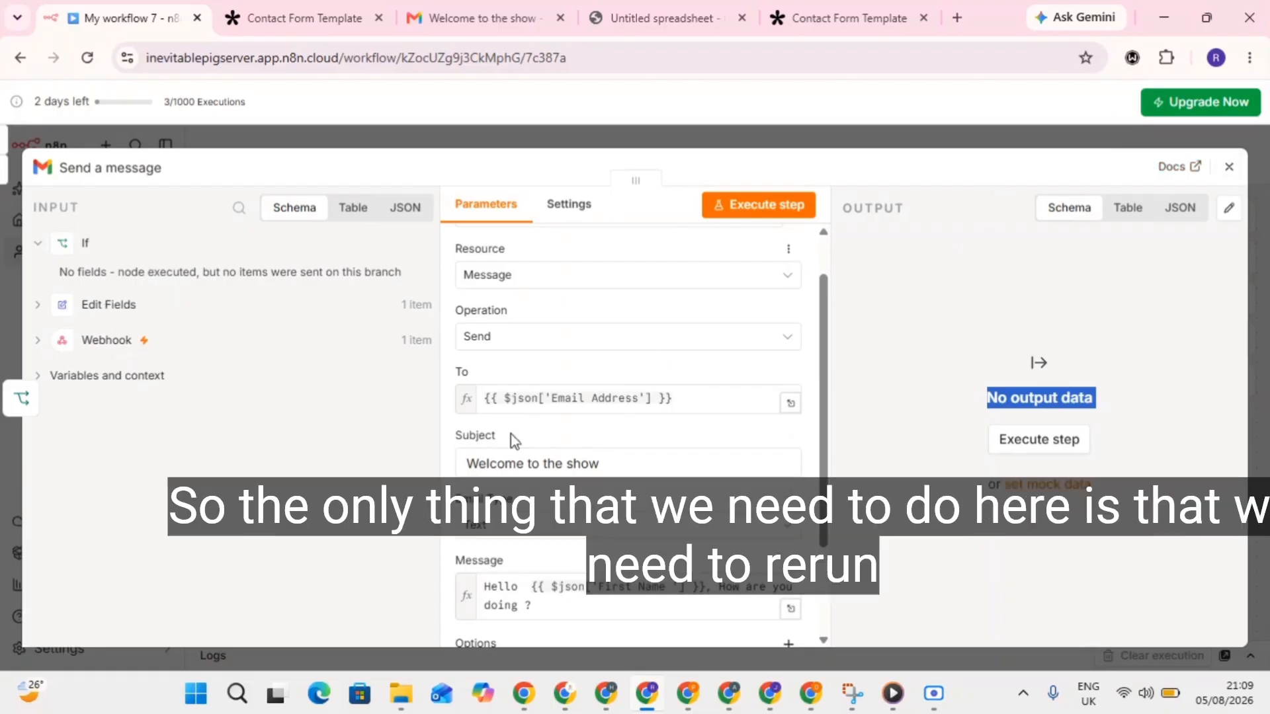
scroll(665, 437, down, 1)
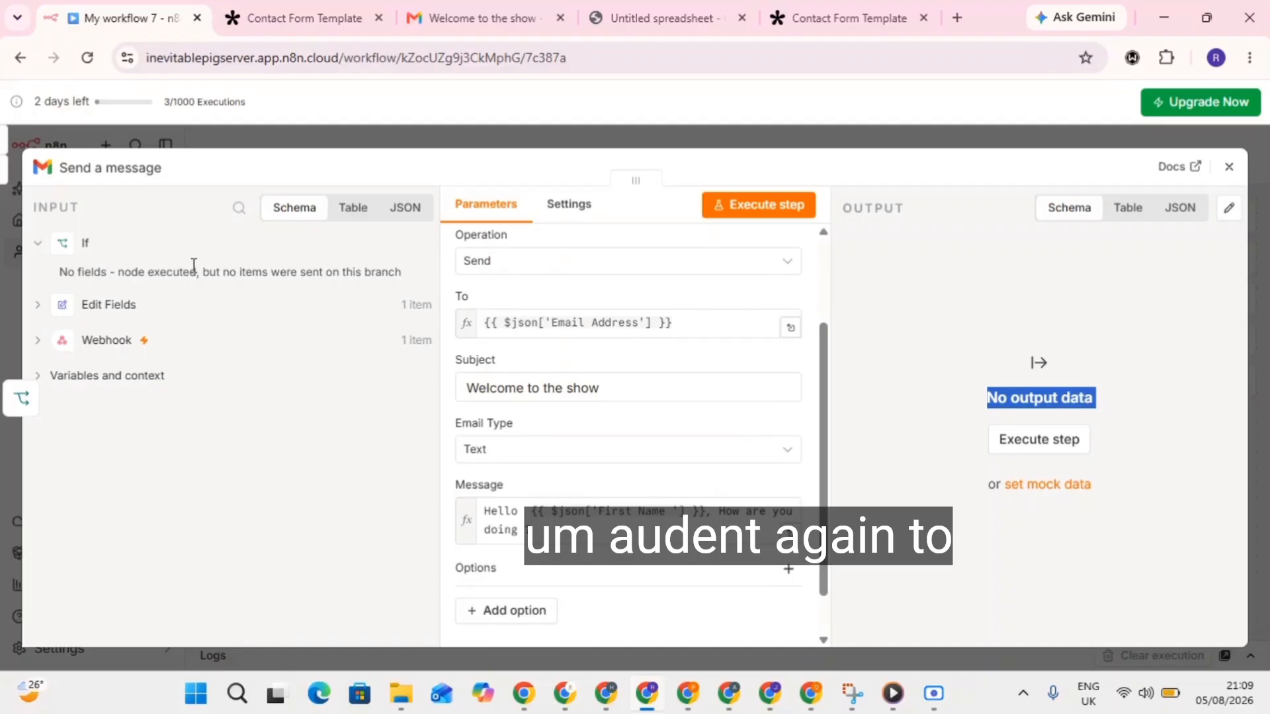
click(1228, 167)
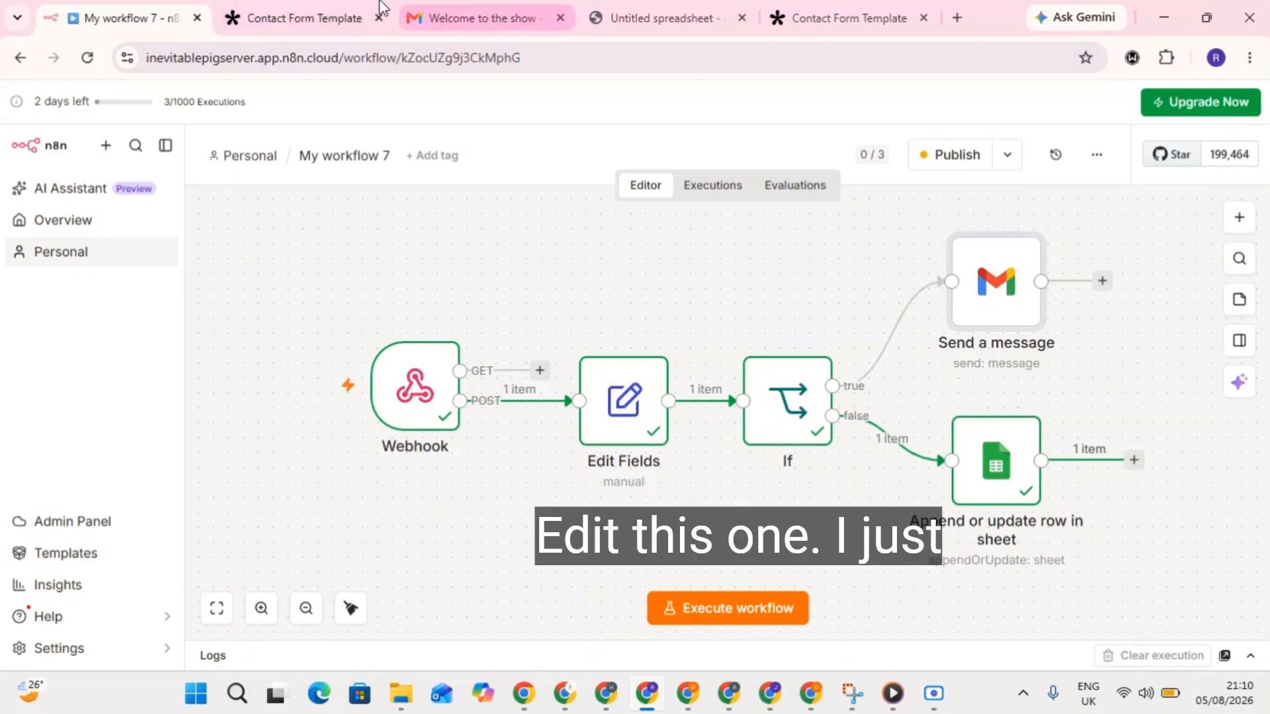
Close Tally's webhook endpoint editor and bring up a blank new tab.
click(334, 12)
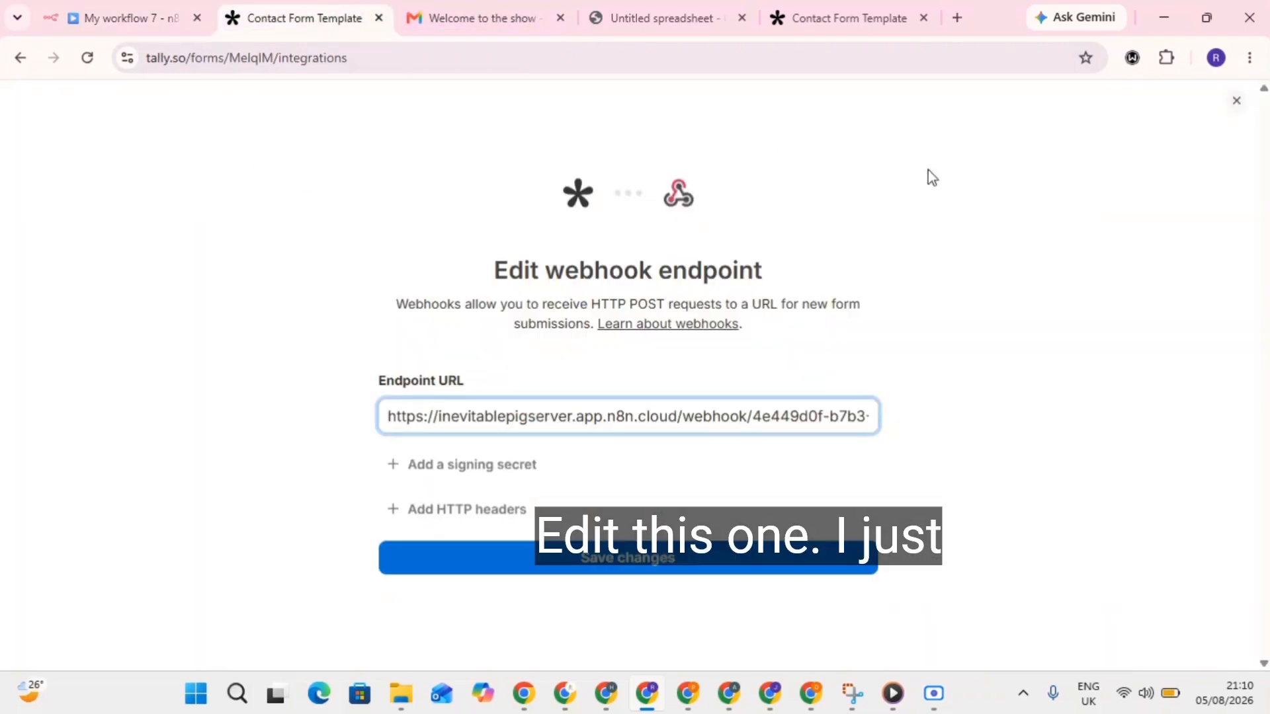
click(1236, 101)
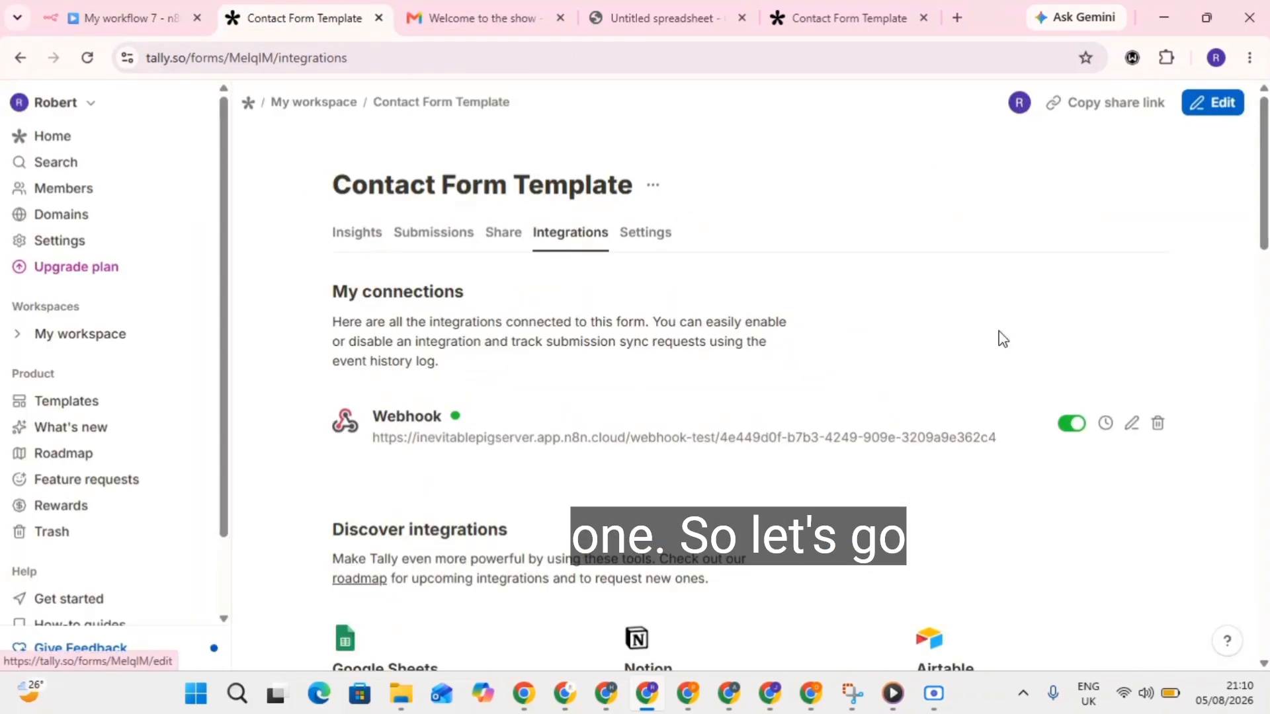
click(850, 8)
click(15, 58)
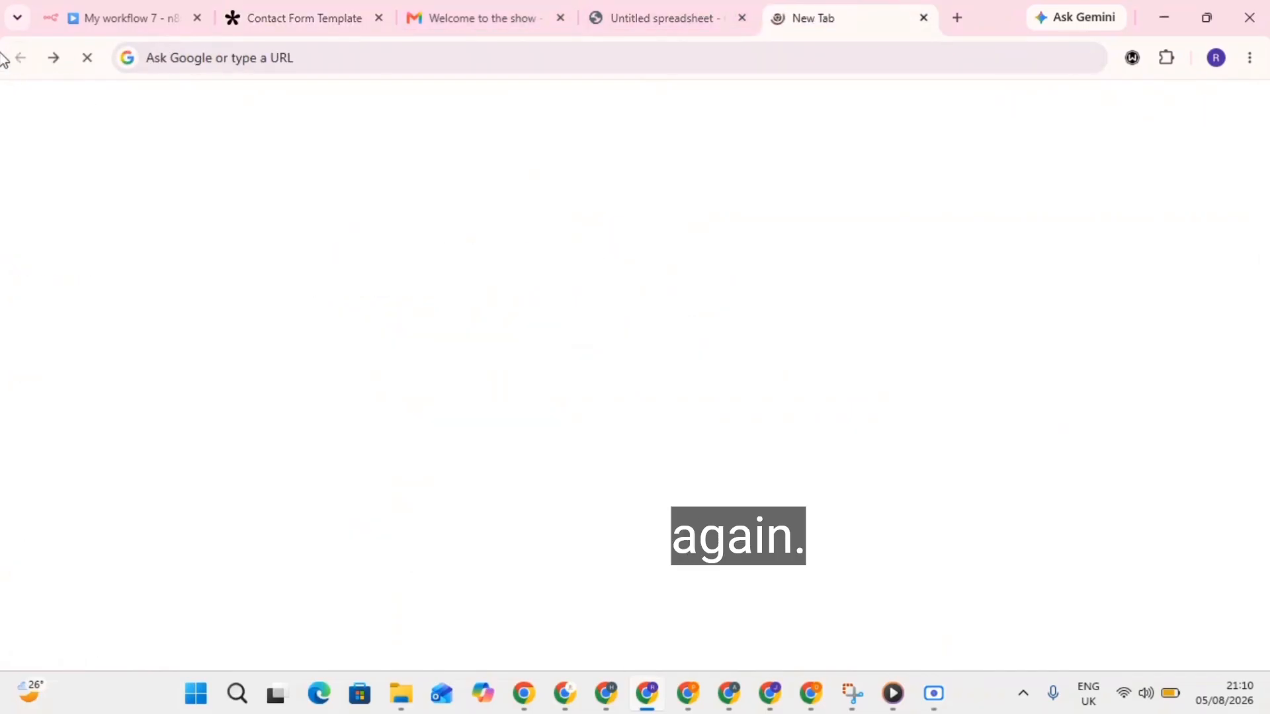
Load the public form at tally.so/r/MelqIM in the new tab.
click(390, 64)
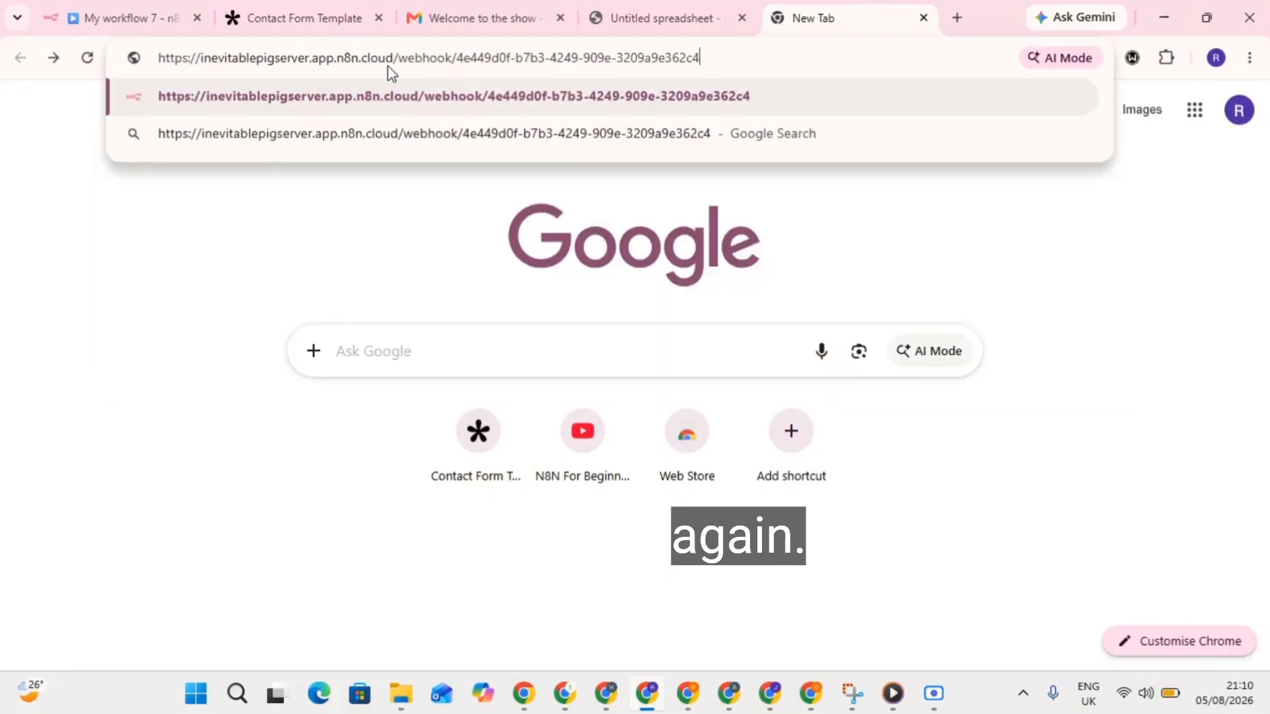
key(Escape)
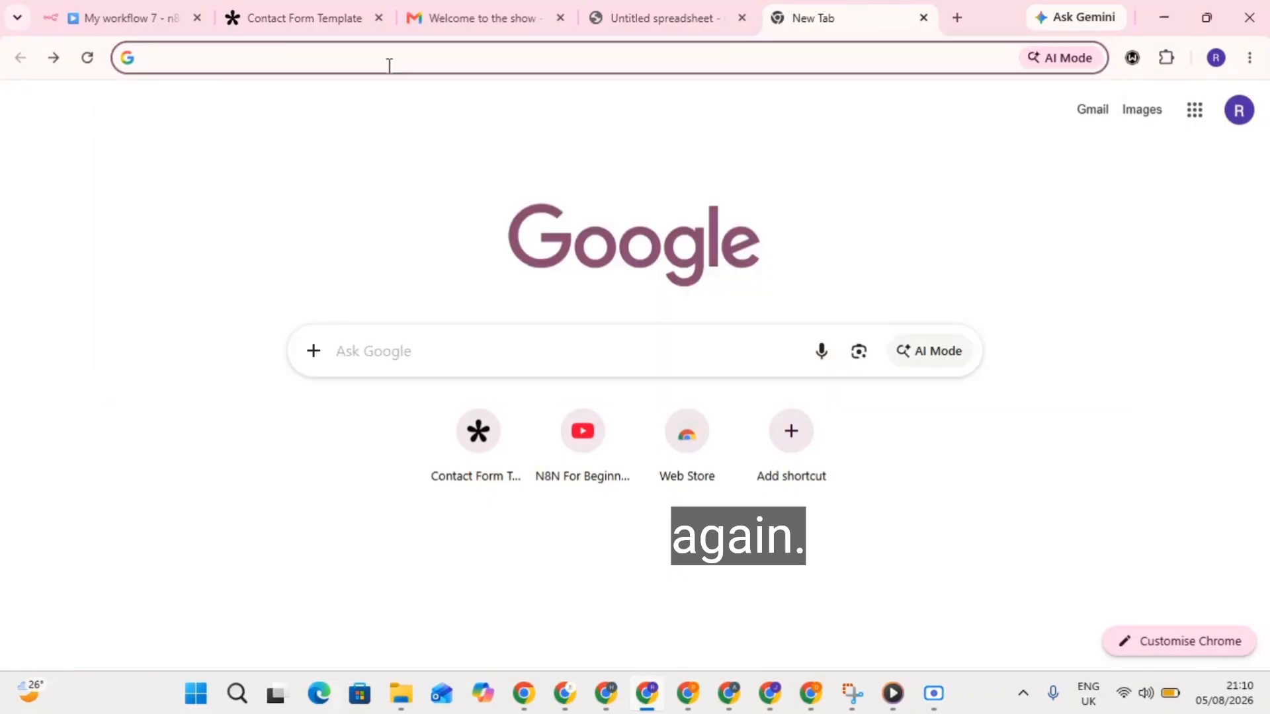
key(super+v)
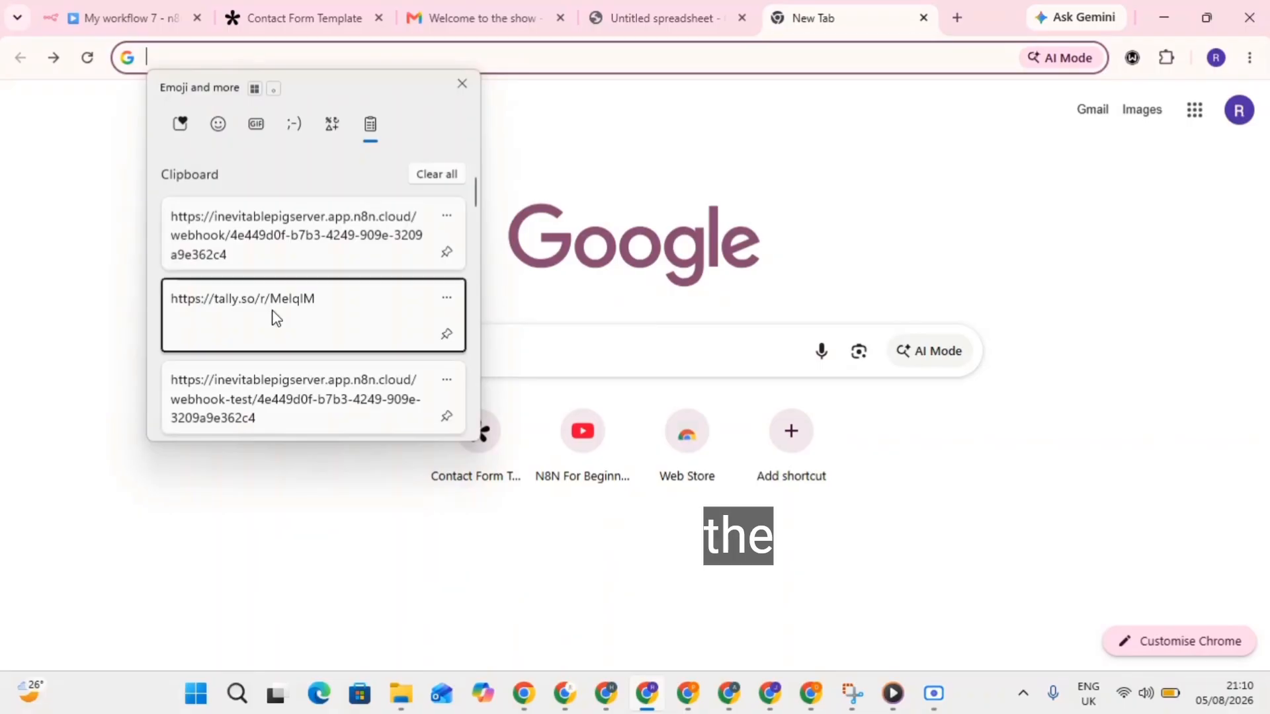
click(276, 318)
key(Return)
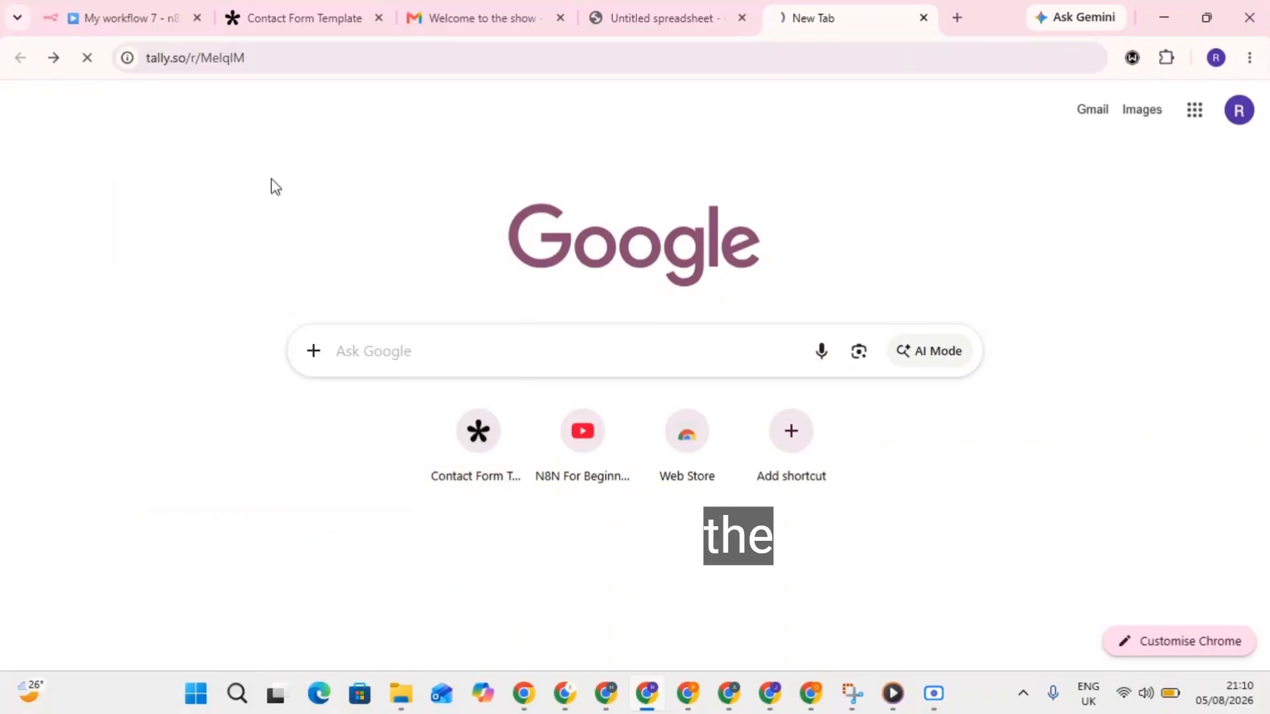
click(165, 9)
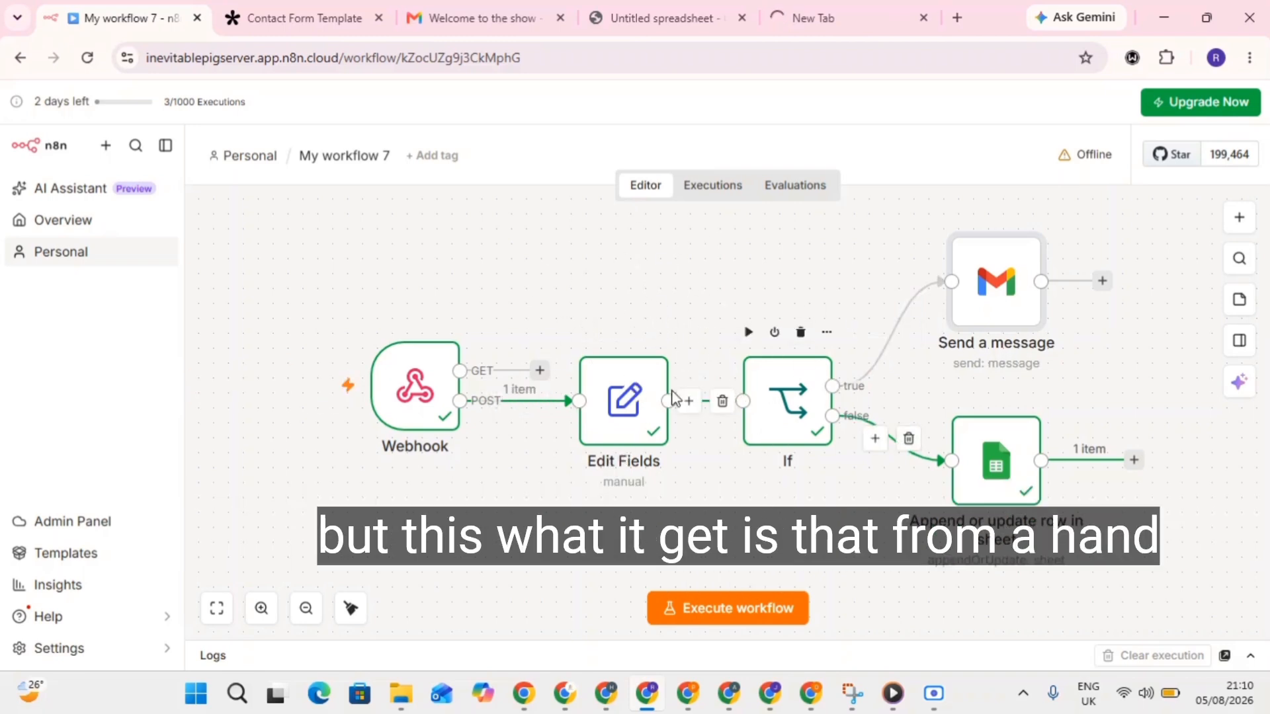
click(816, 7)
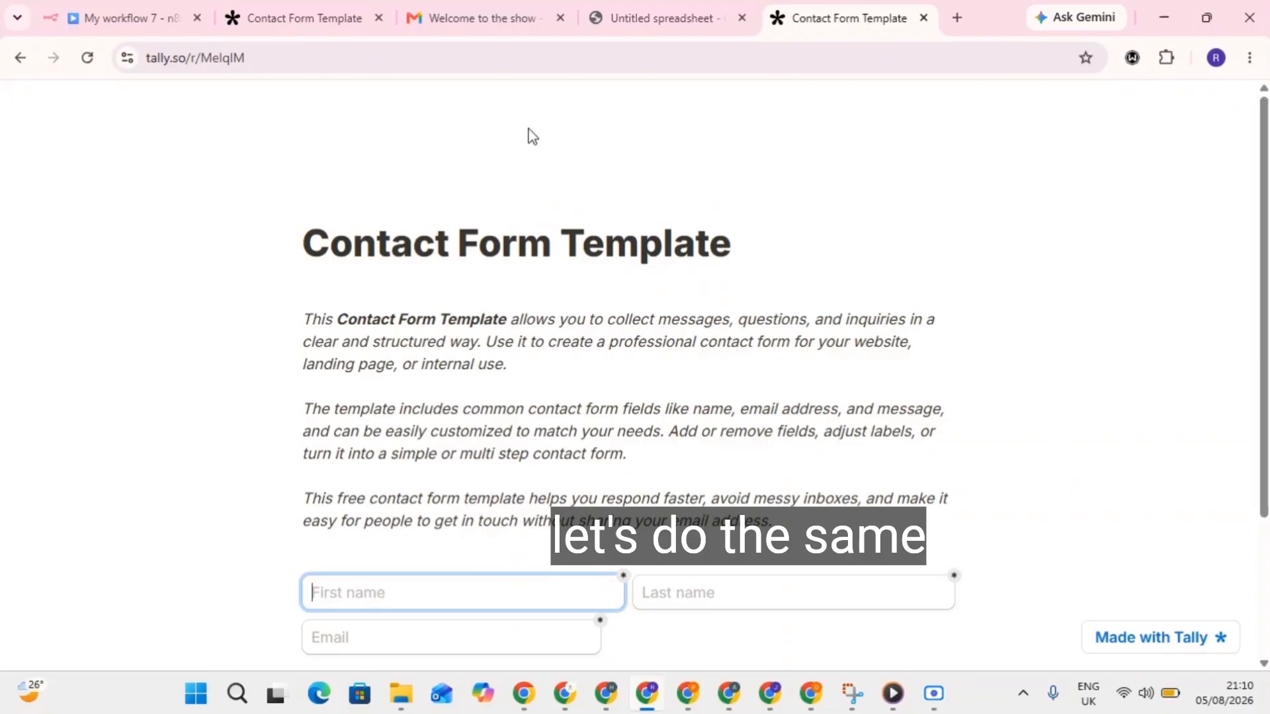
Autofill the contact's name and email, set Priority to Urgent, and return to n8n.
scroll(529, 390, down, 3)
click(456, 400)
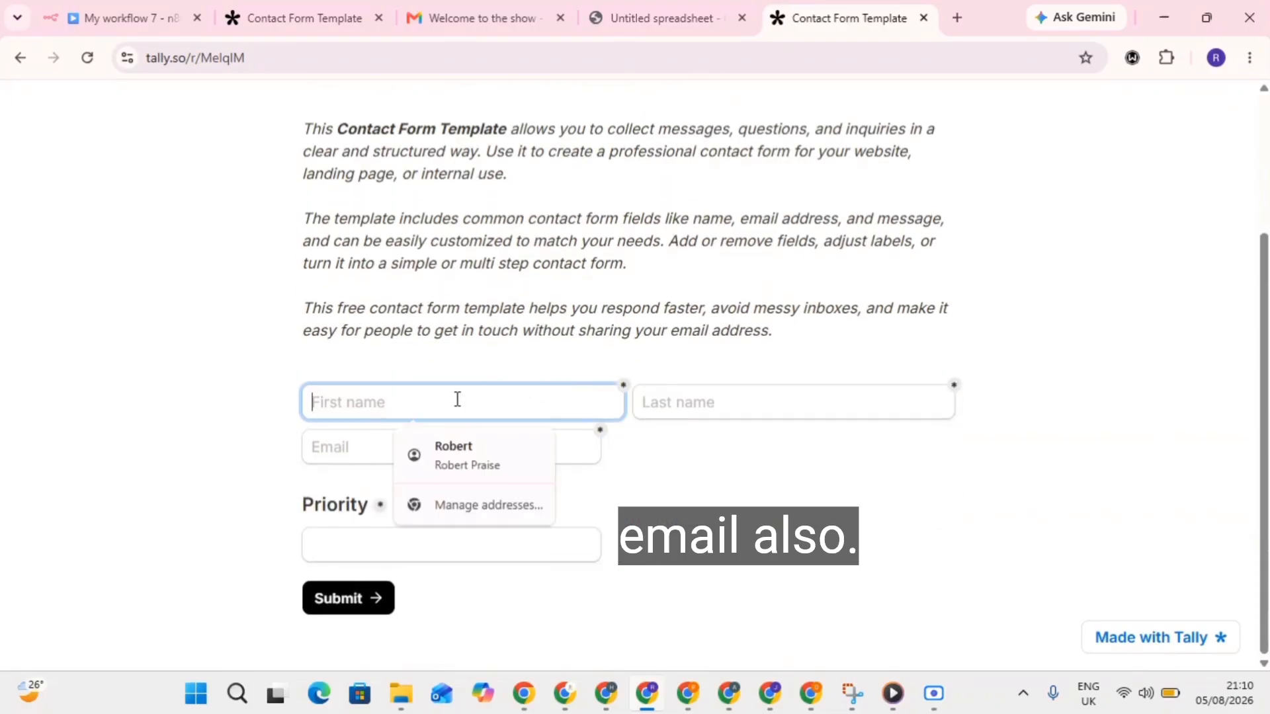
click(456, 451)
click(425, 544)
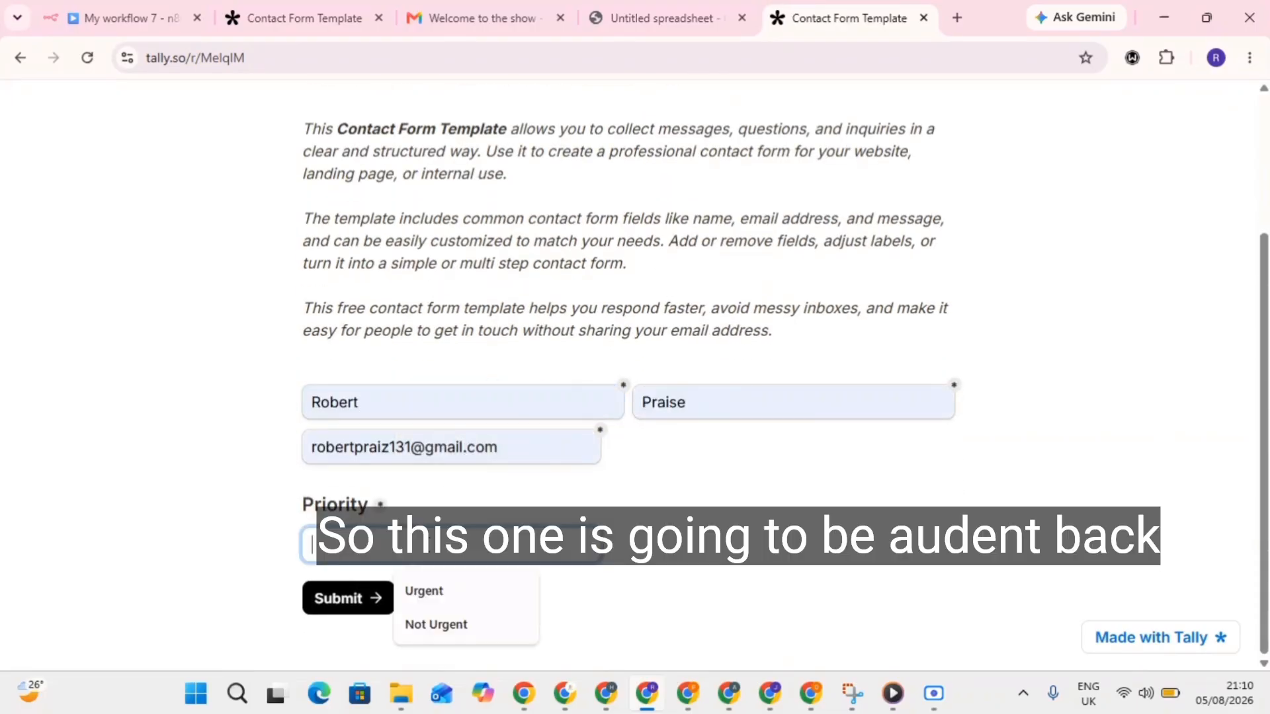
click(428, 589)
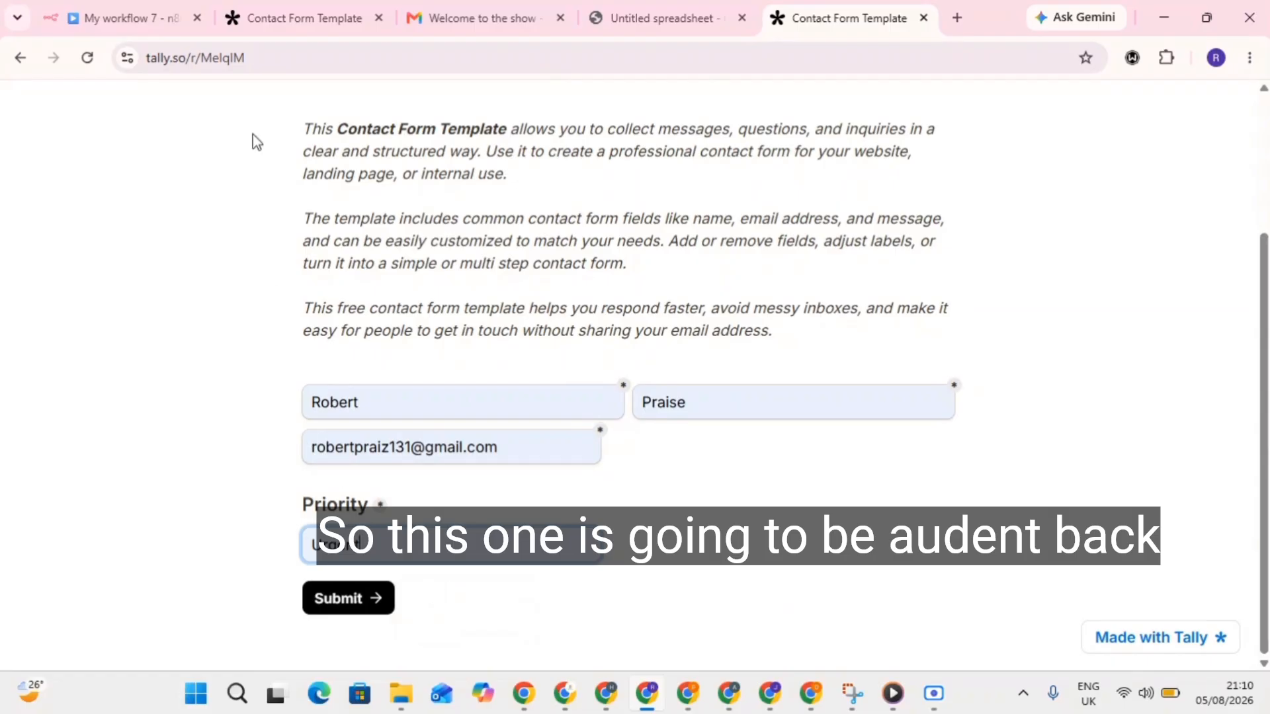
click(140, 8)
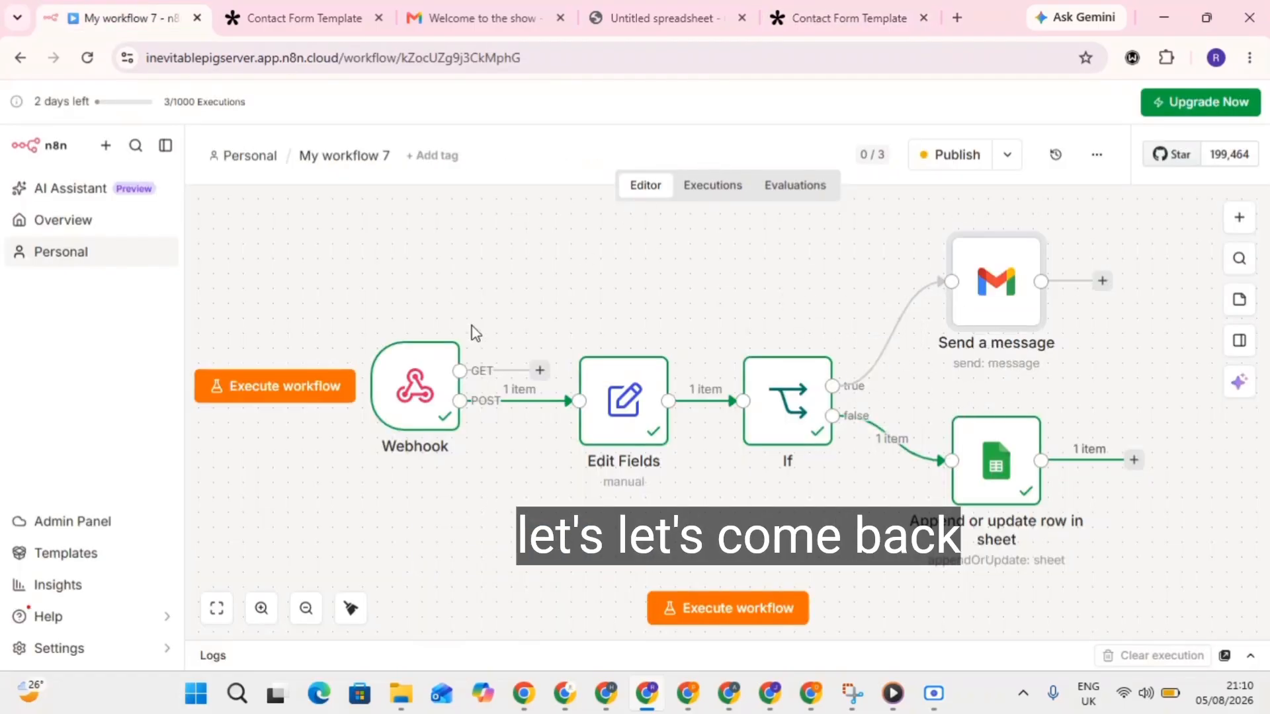
Listen for a test event in the Webhook node and submit the Urgent Tally form to capture it.
click(385, 392)
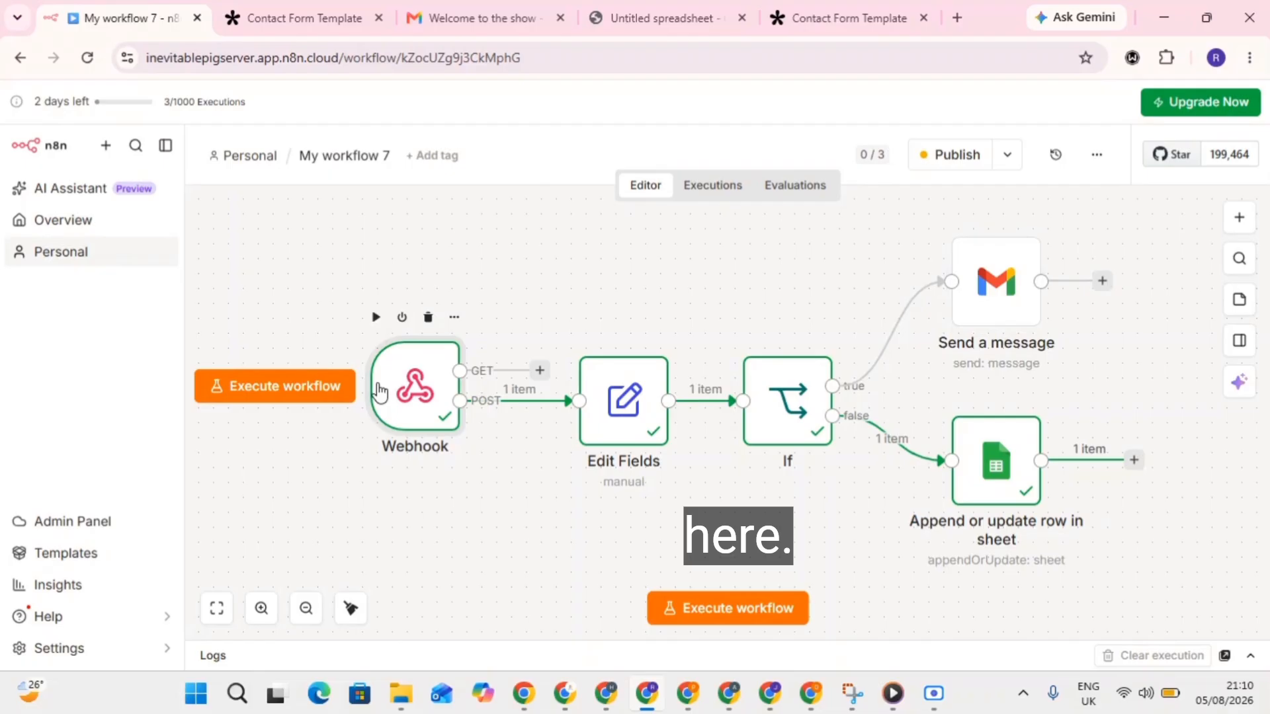
key(Return)
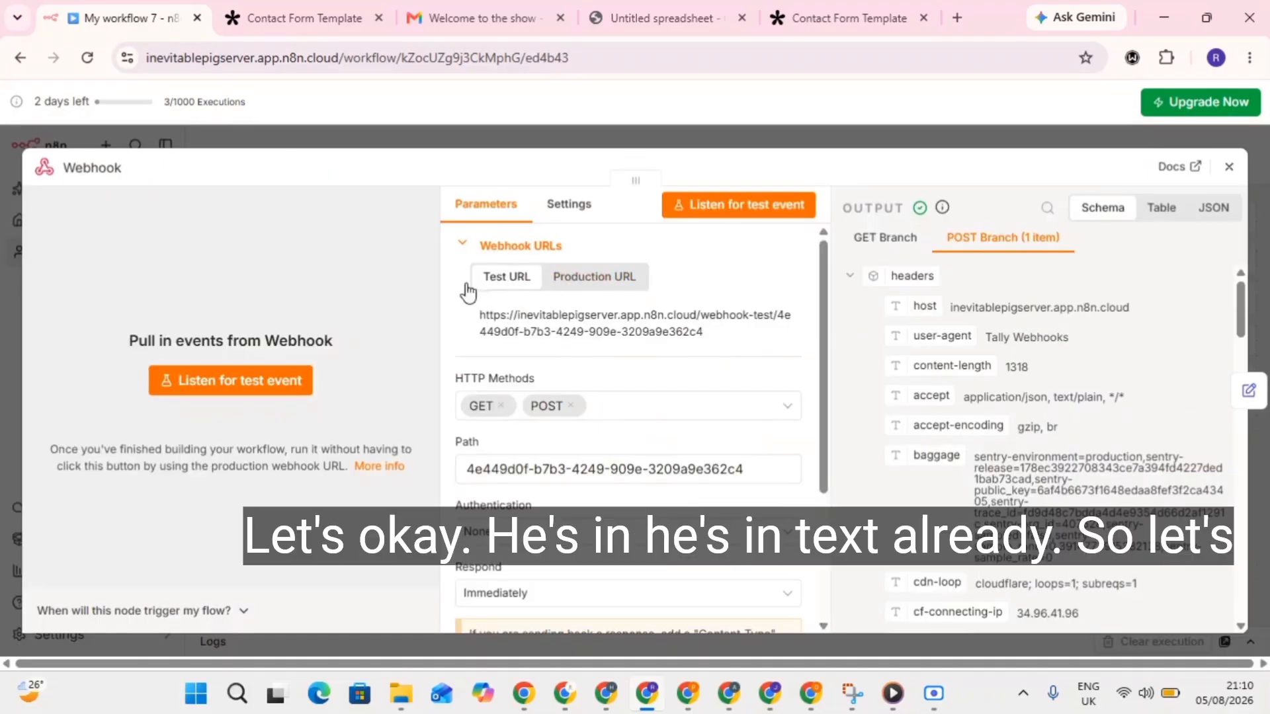
click(227, 378)
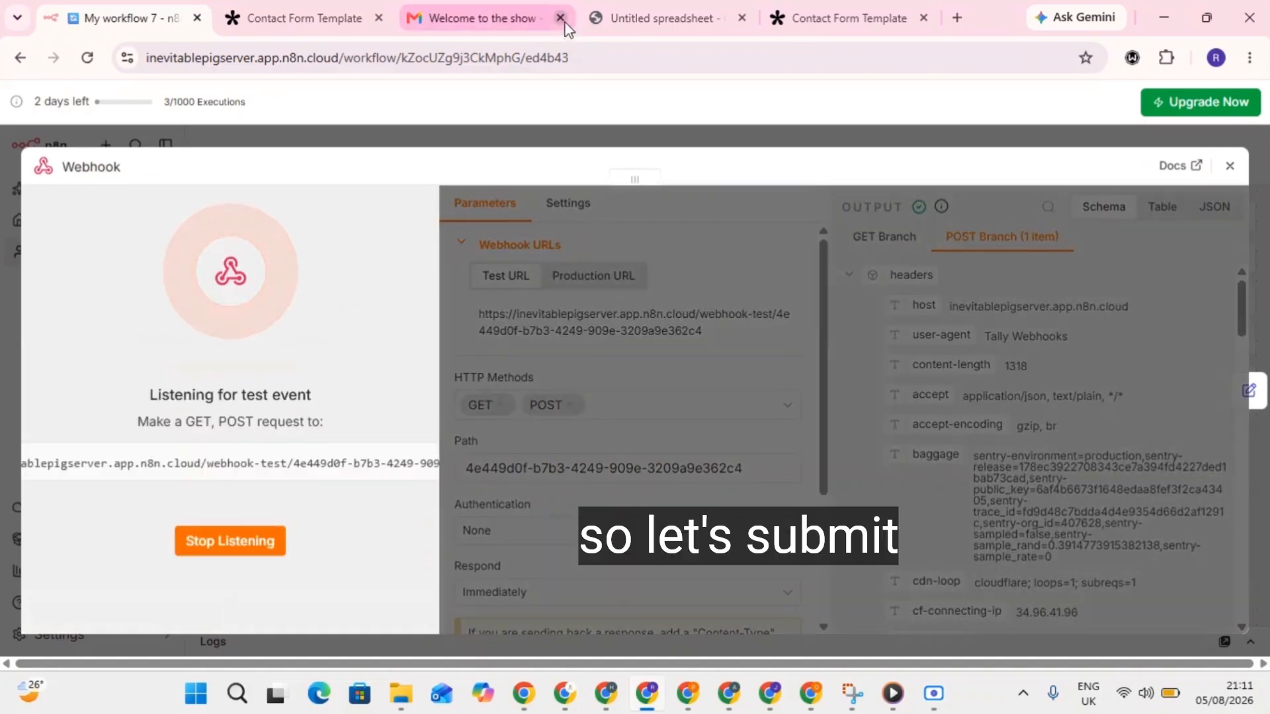
click(847, 17)
click(334, 605)
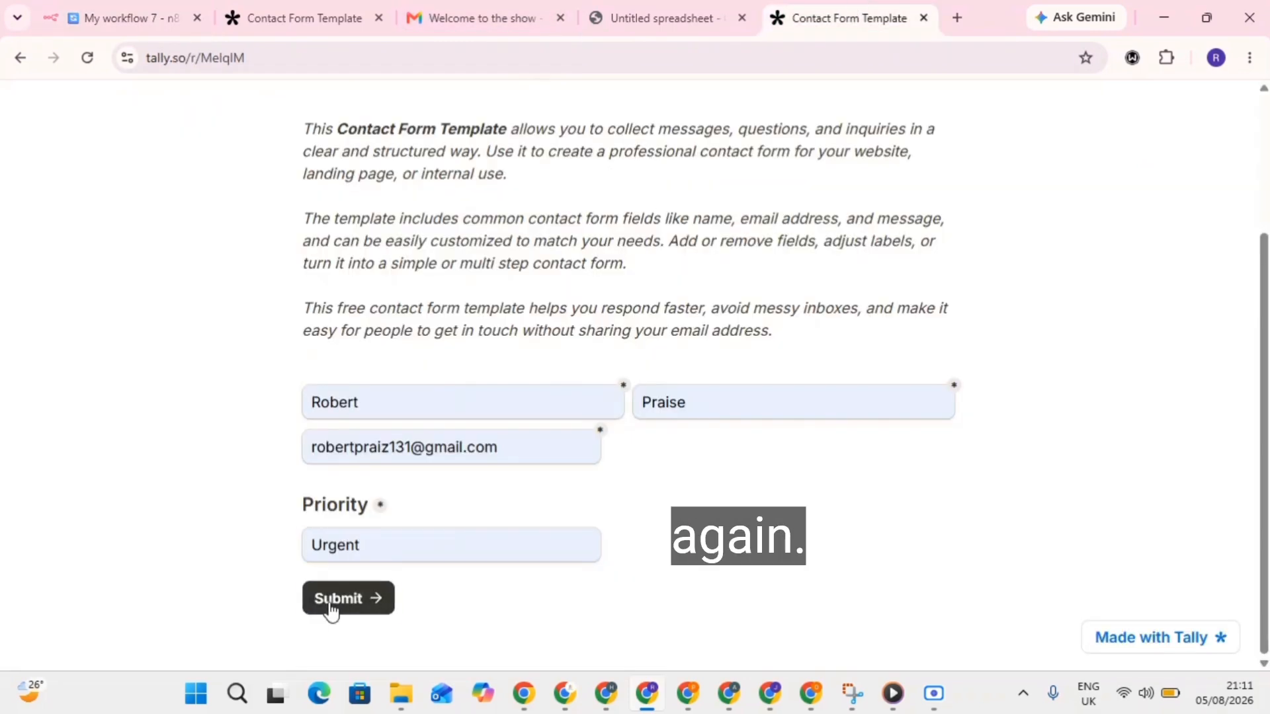
click(157, 13)
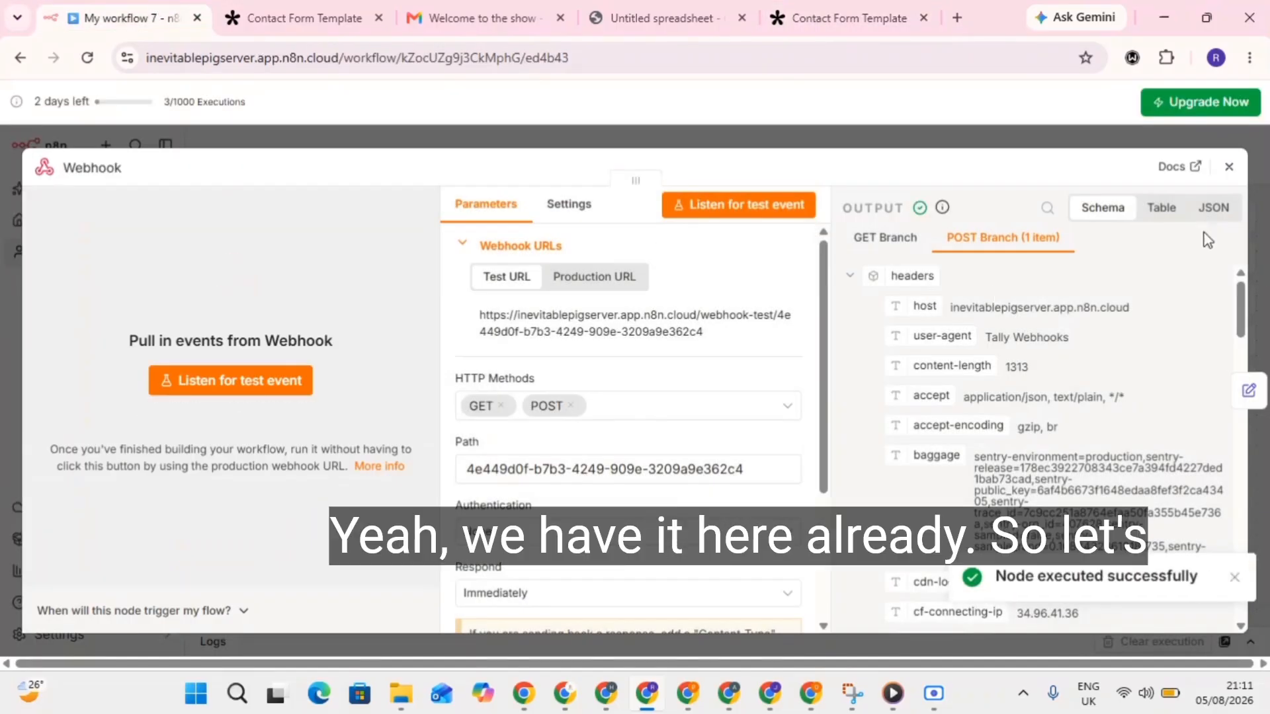
scroll(1049, 463, down, 15)
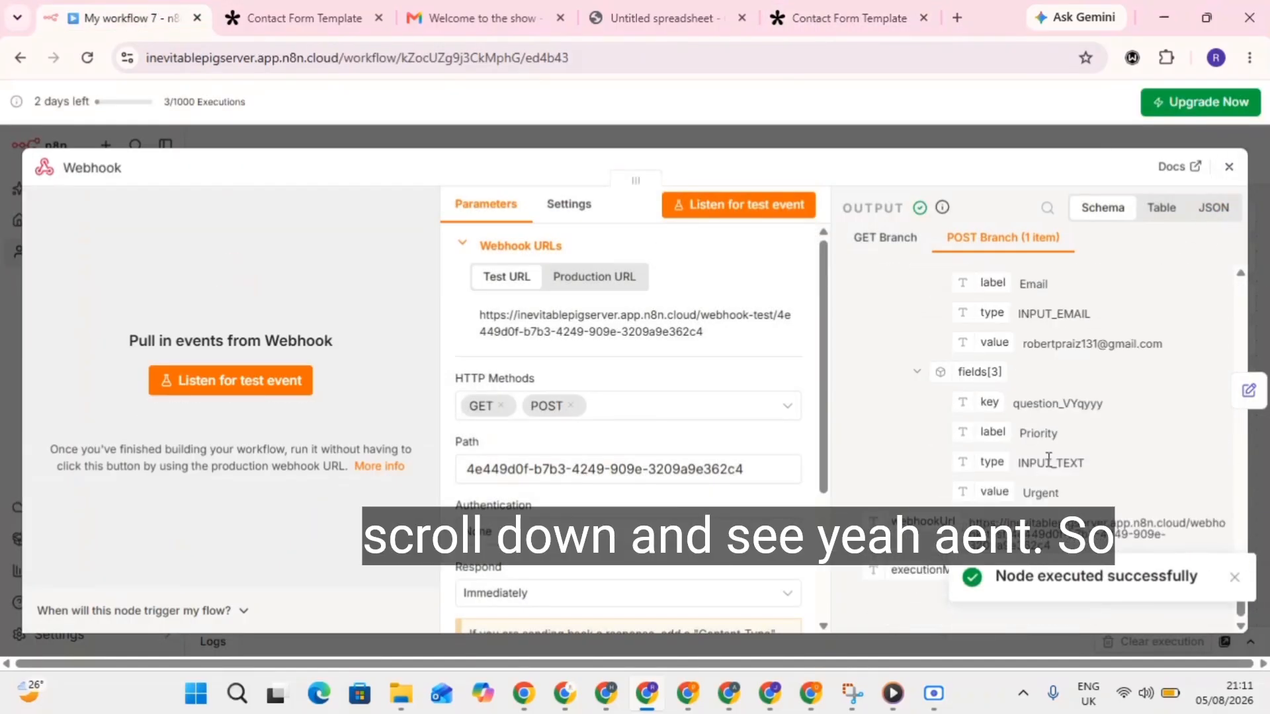
click(1229, 166)
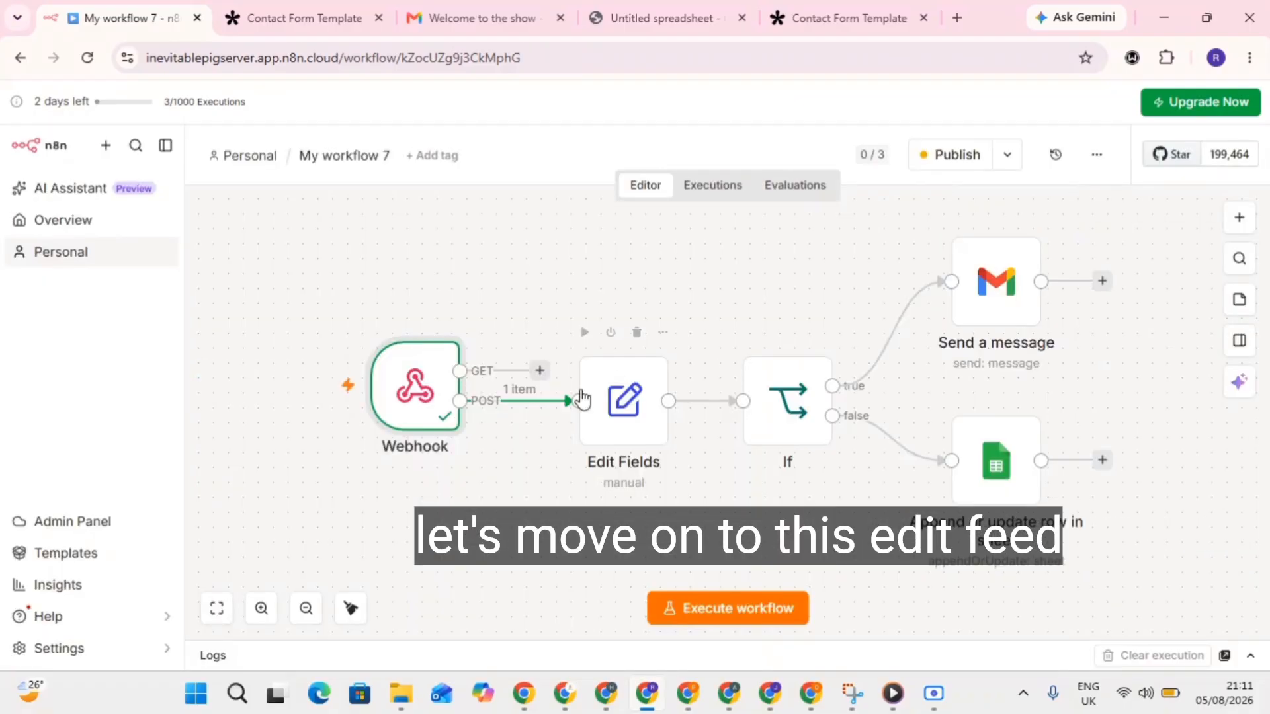
Execute the Edit Fields step on the new Urgent submission.
double_click(622, 409)
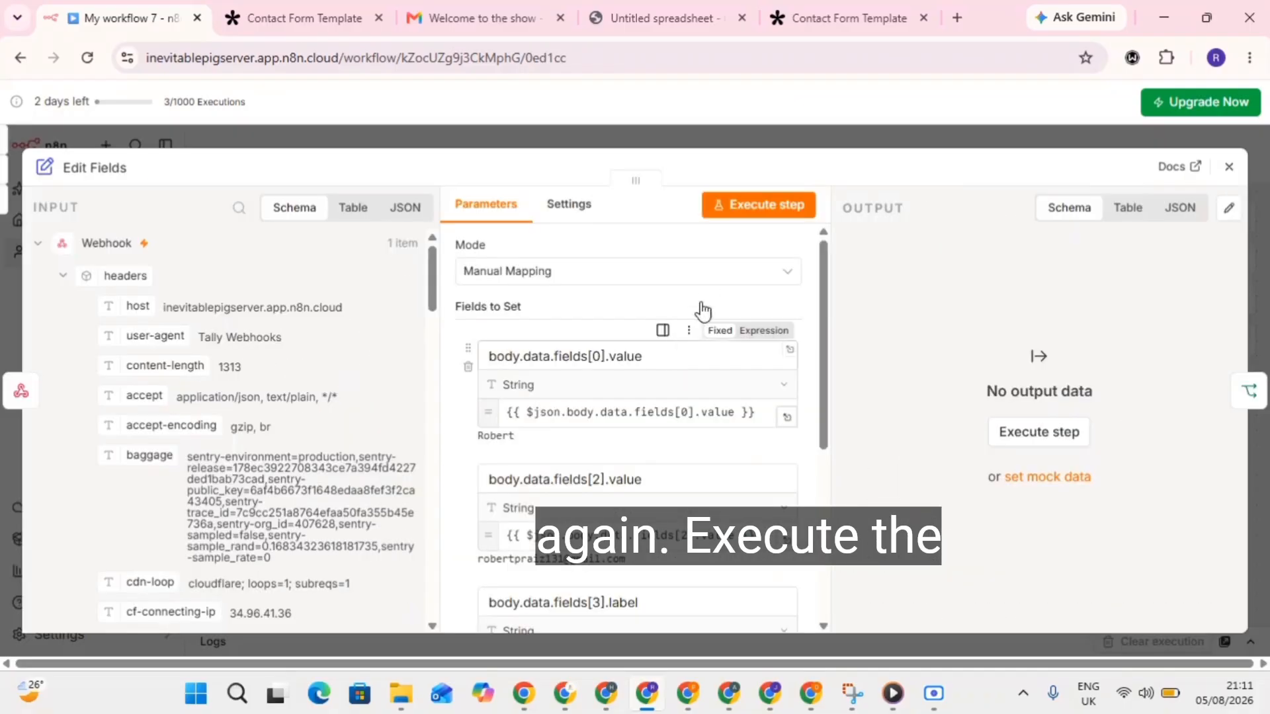
click(761, 207)
scroll(628, 456, down, 4)
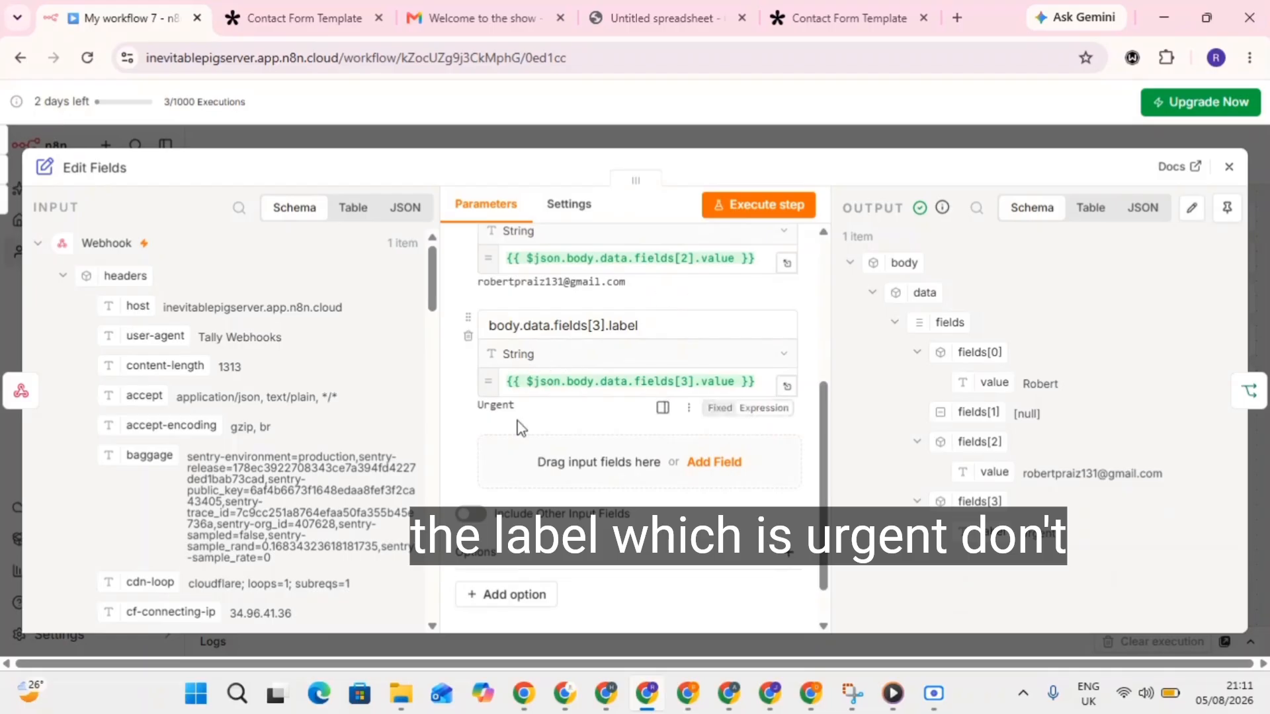
click(1229, 166)
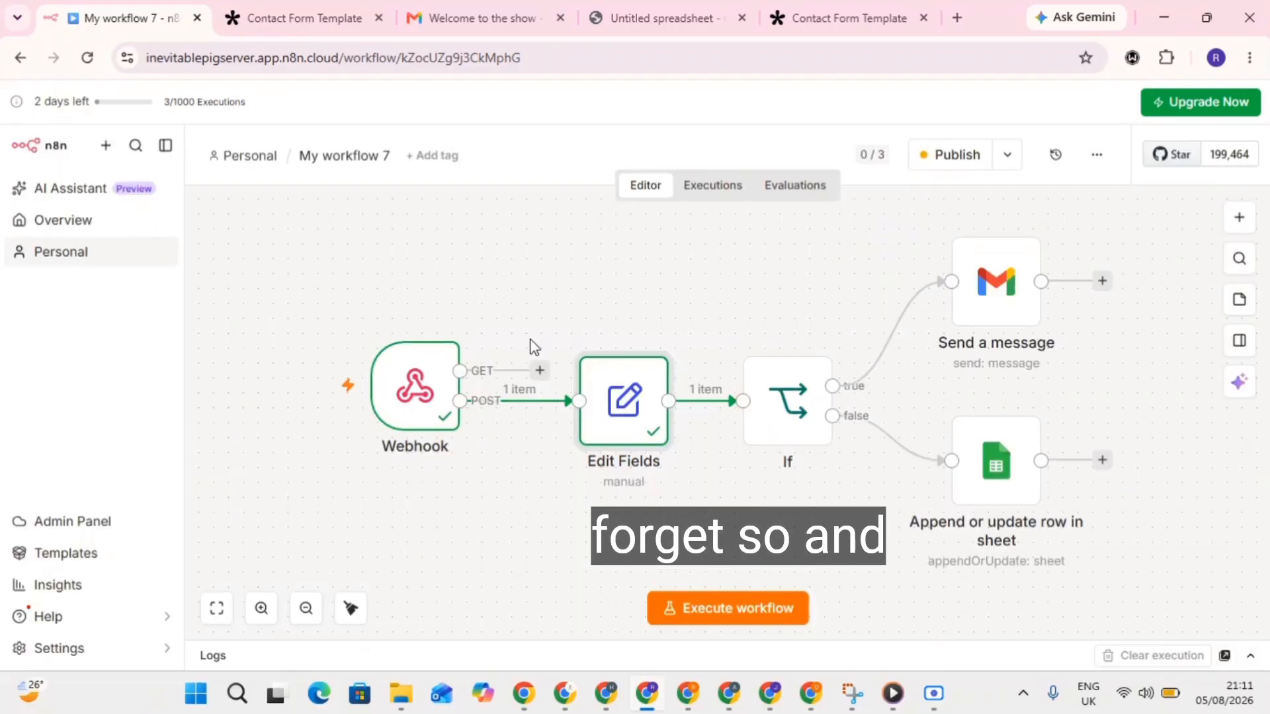
Execute the If node so the Urgent item goes down the true branch.
double_click(794, 406)
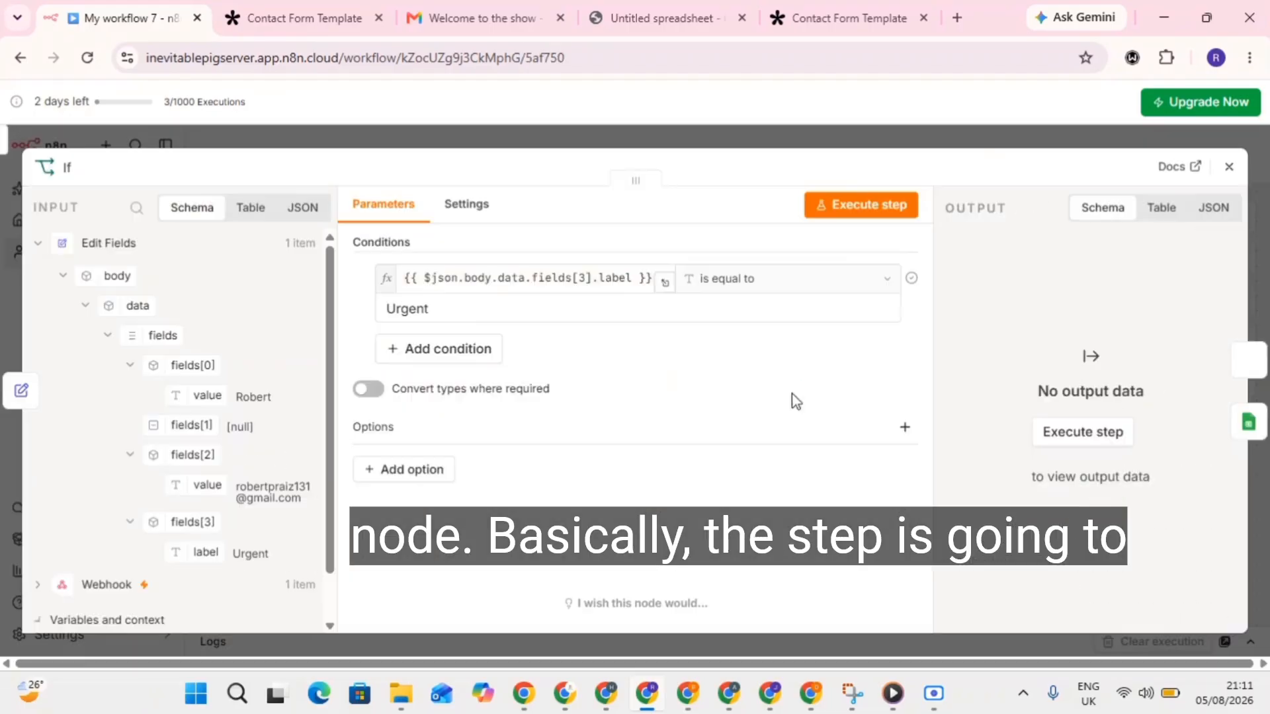
click(857, 204)
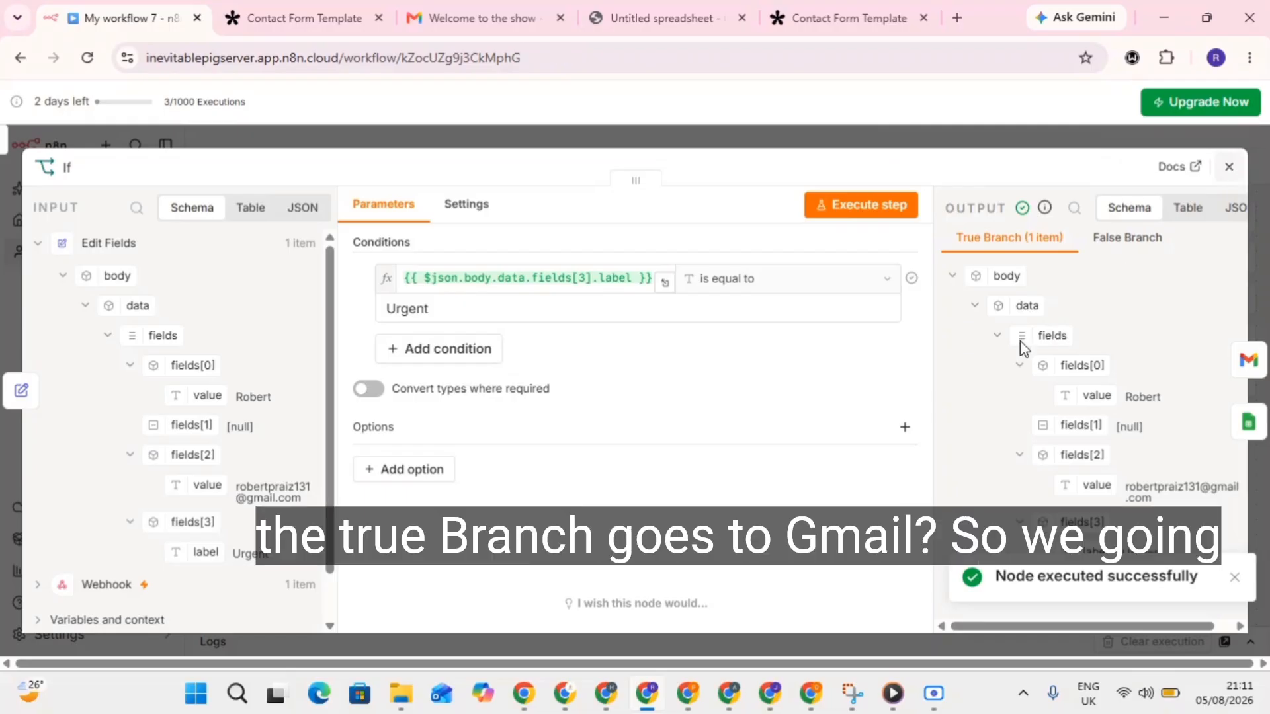
key(Escape)
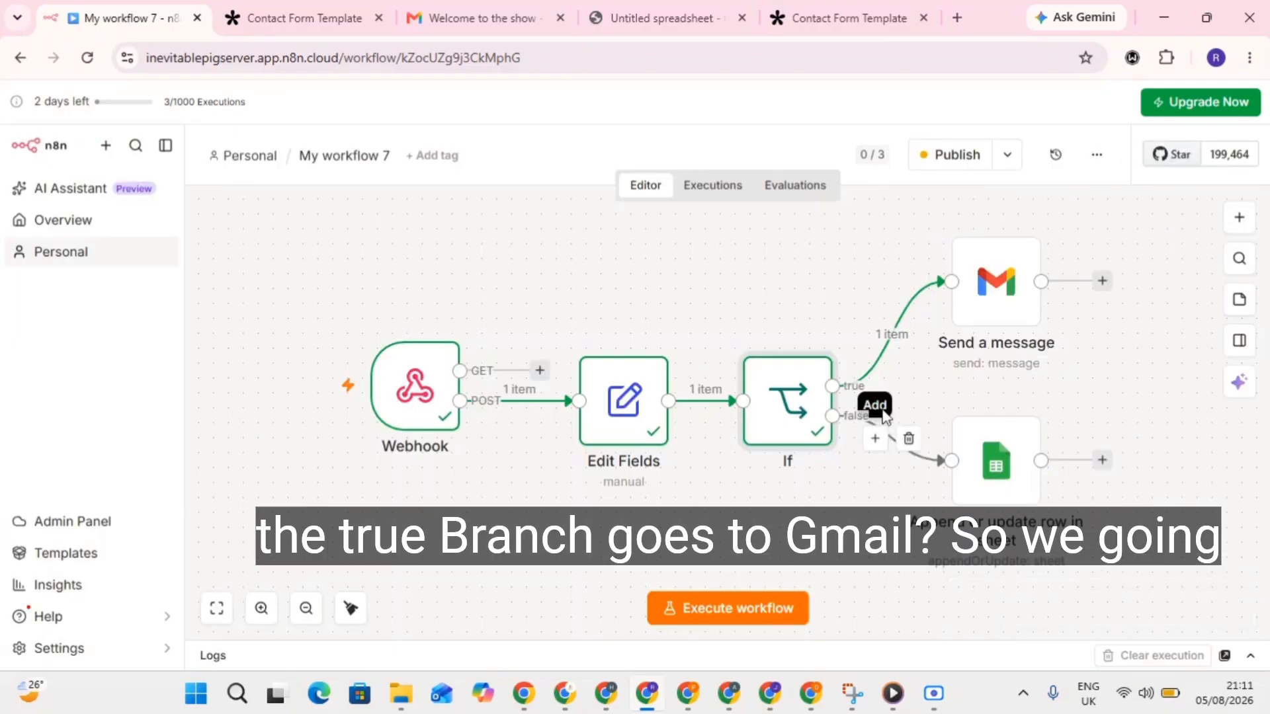
Replace the Gmail node's To expression with the form's email value, fields[2].value.
double_click(983, 316)
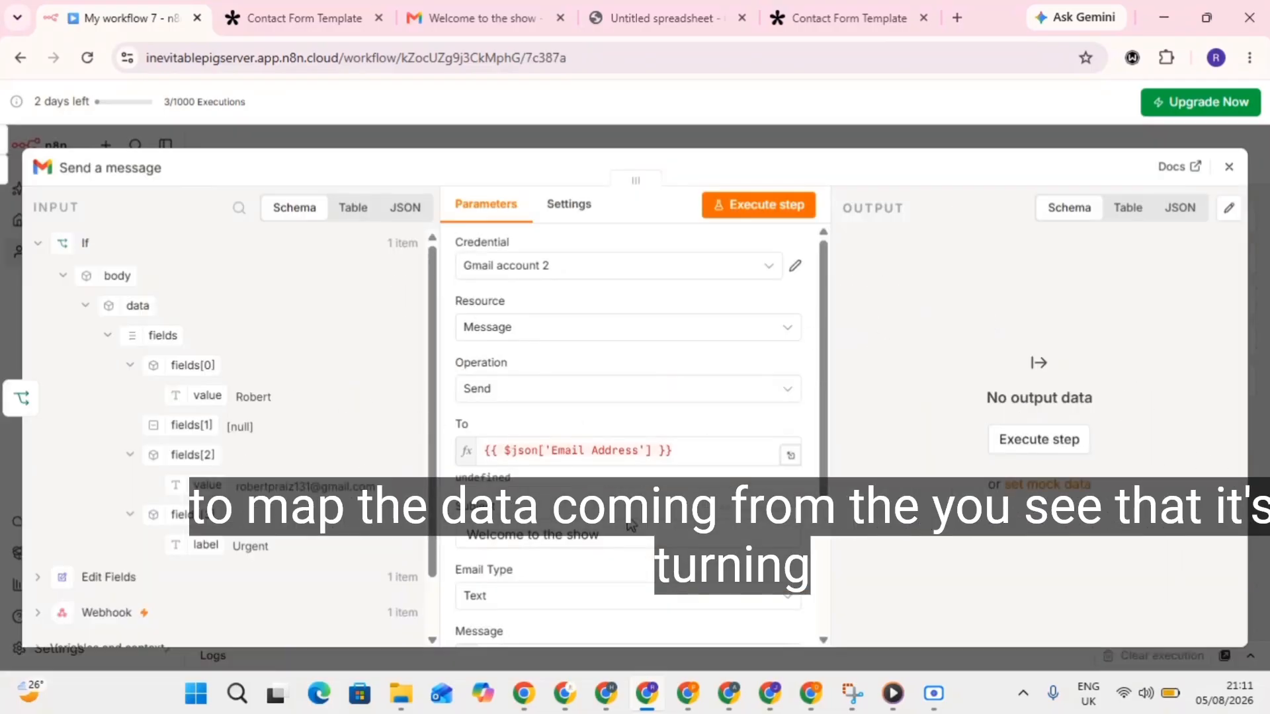
scroll(661, 477, down, 3)
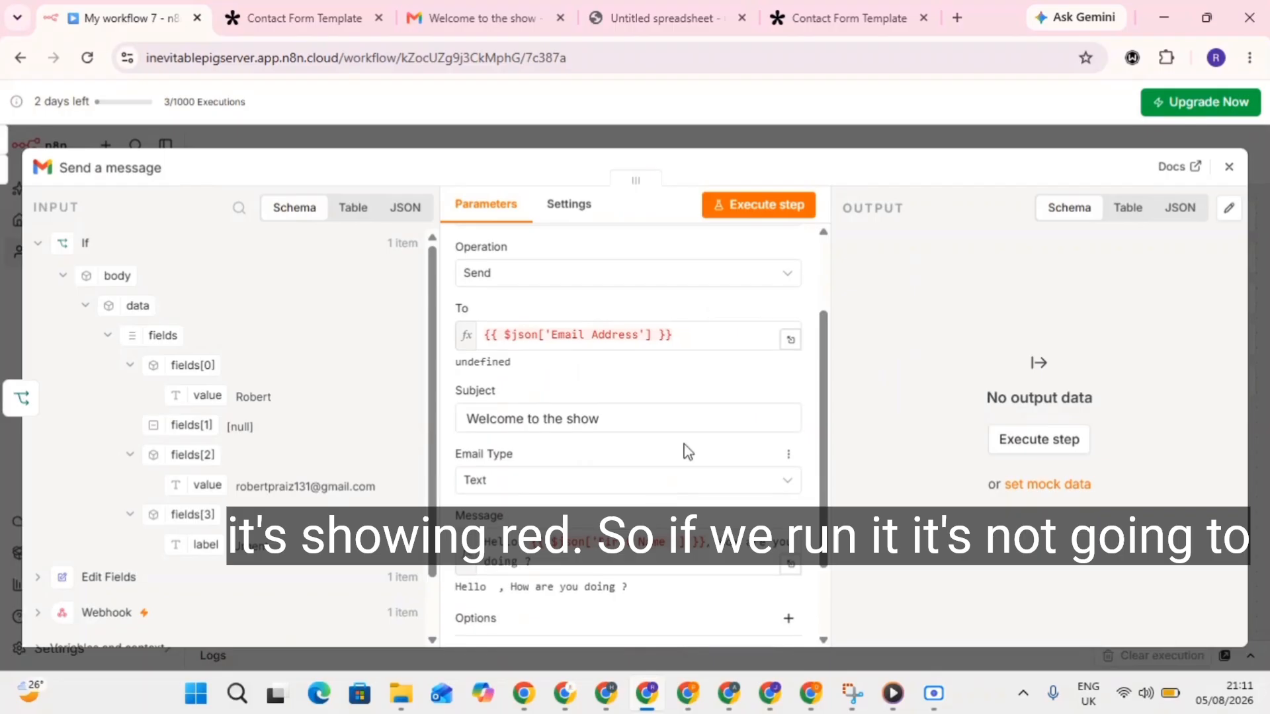
drag(691, 335, 497, 319)
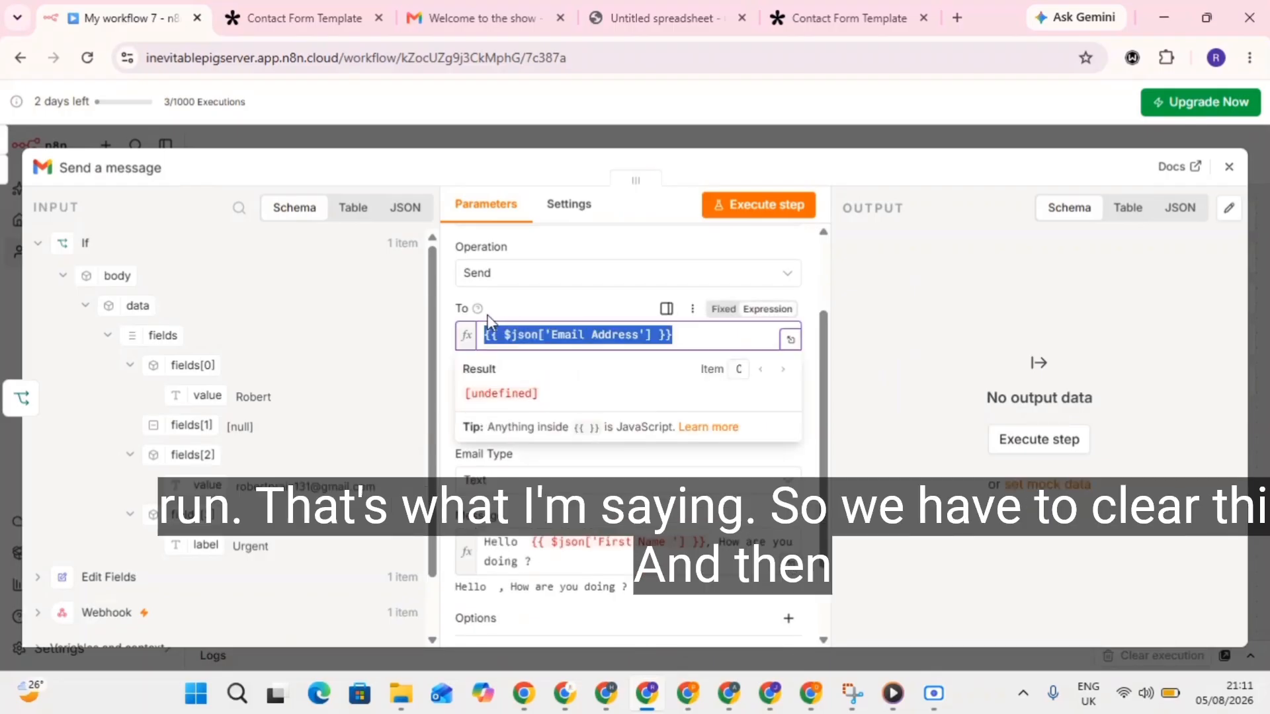
key(BackSpace)
scroll(192, 424, down, 1)
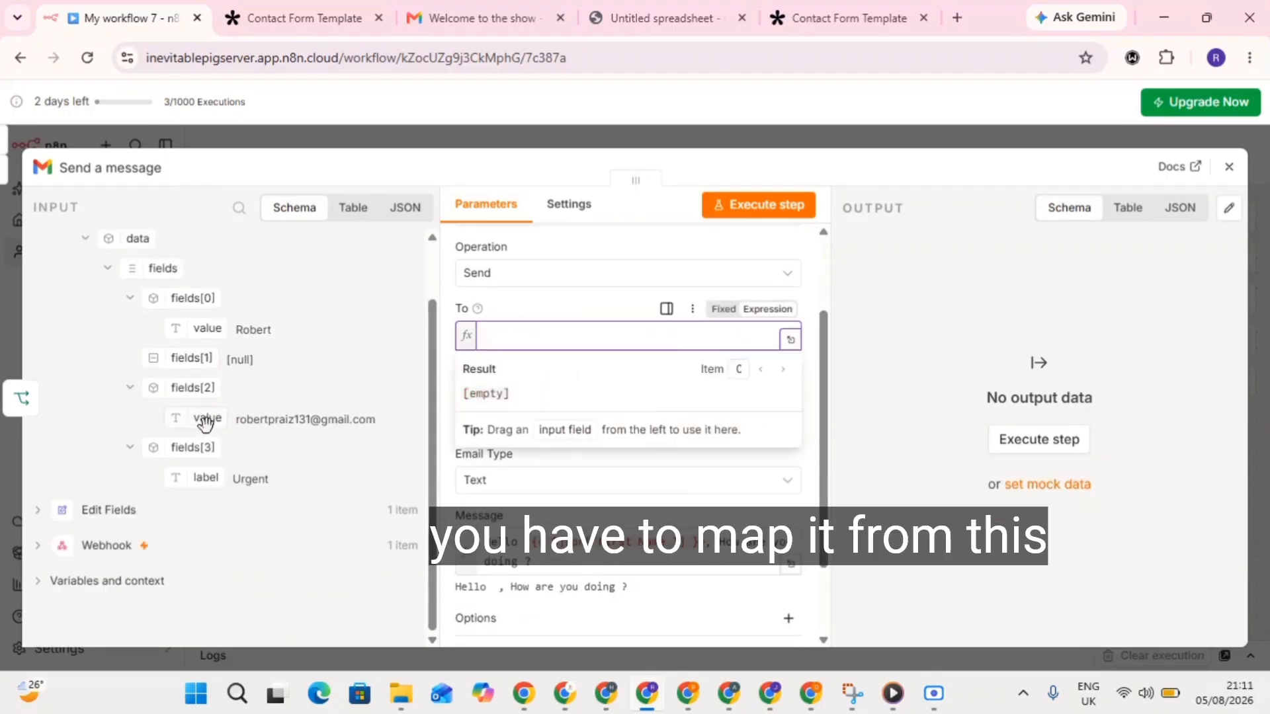
drag(204, 420, 509, 336)
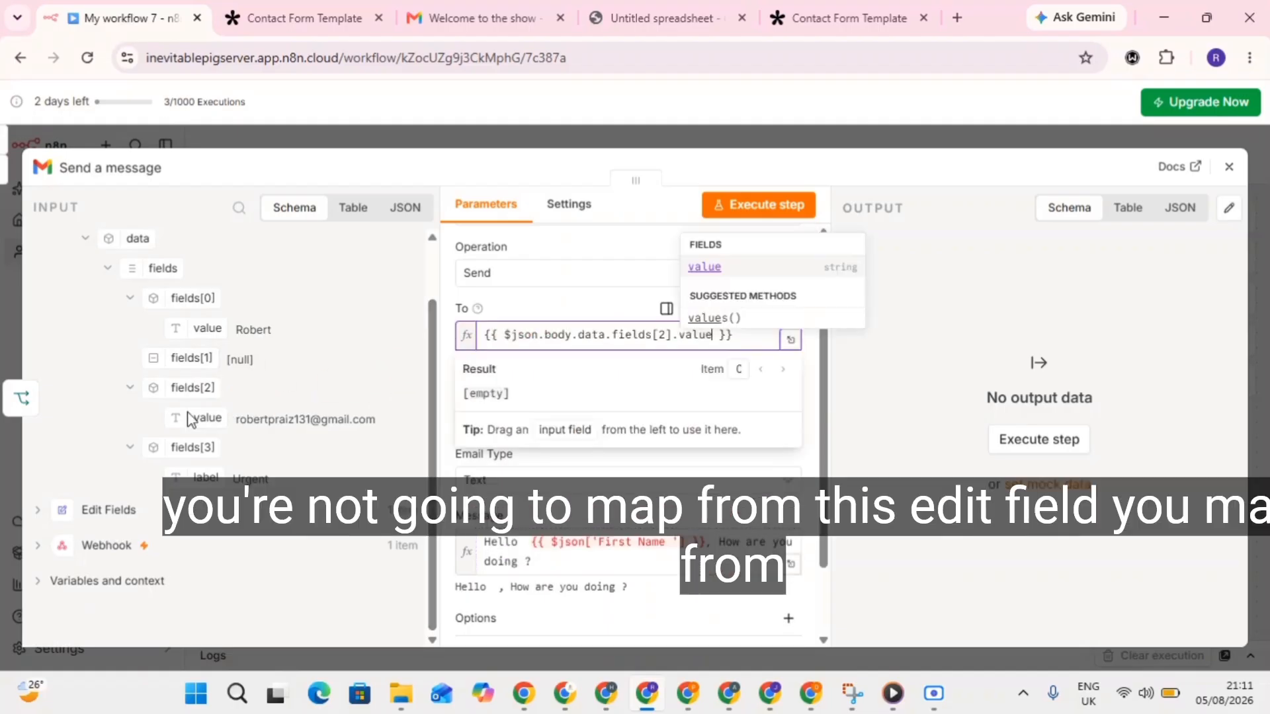
Make the message greet with 'Hello' followed by the form's first-name value, fields[0].value.
scroll(132, 283, up, 1)
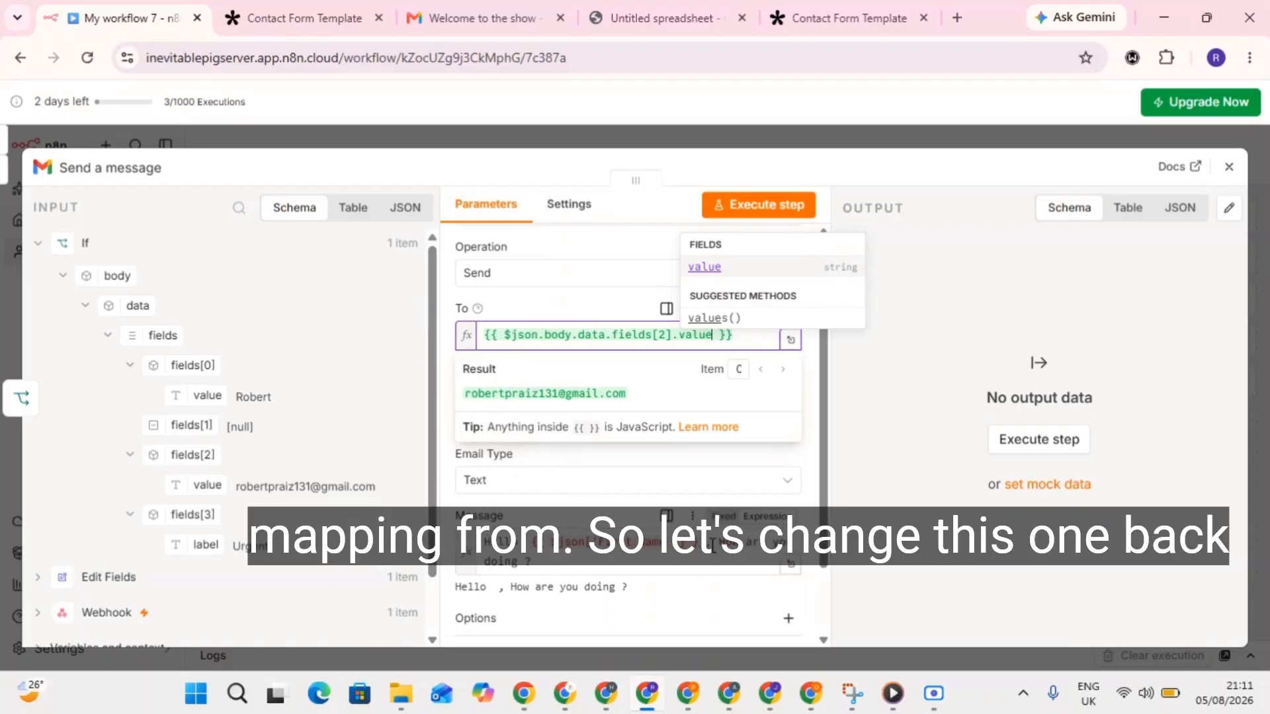
drag(706, 543, 532, 542)
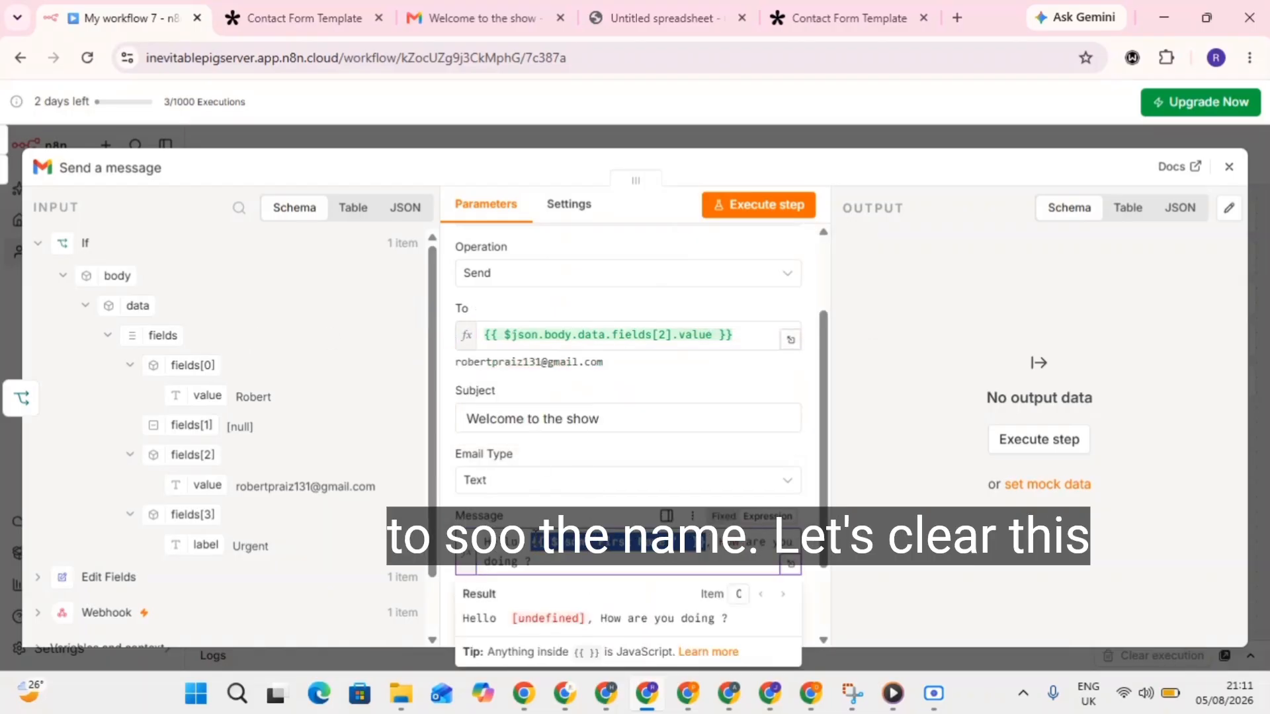
key(BackSpace)
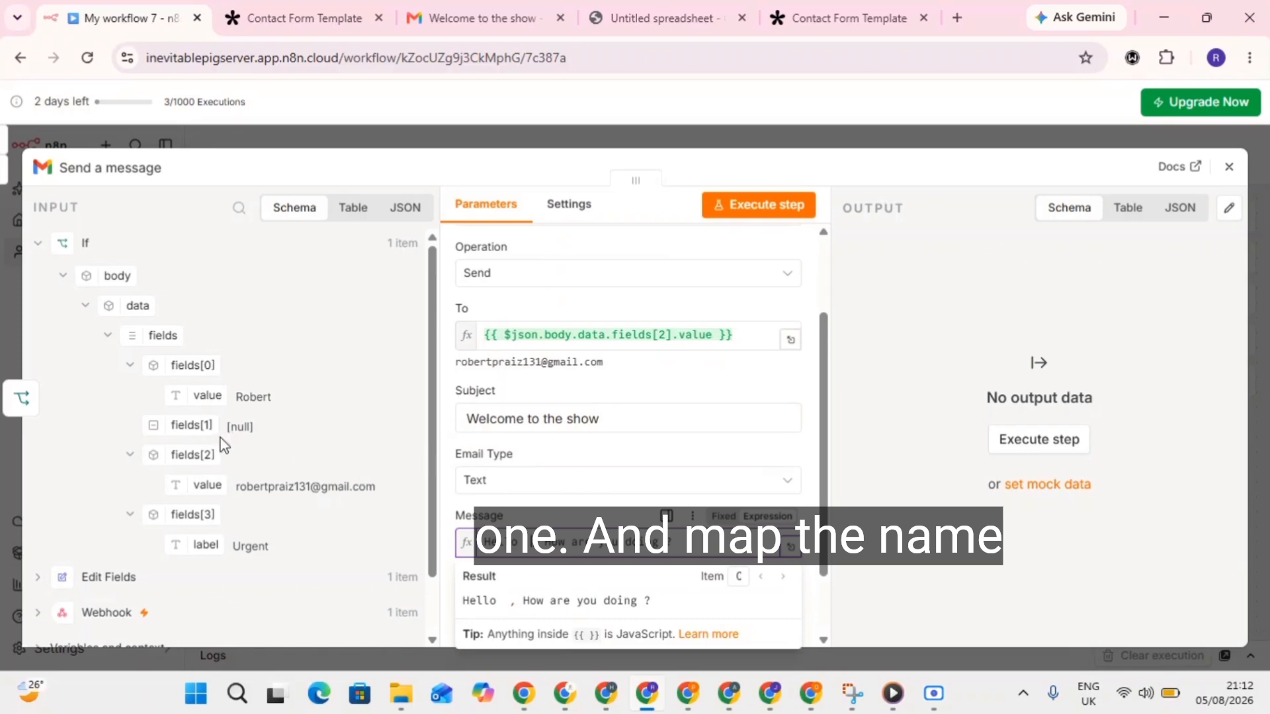
drag(206, 395, 528, 549)
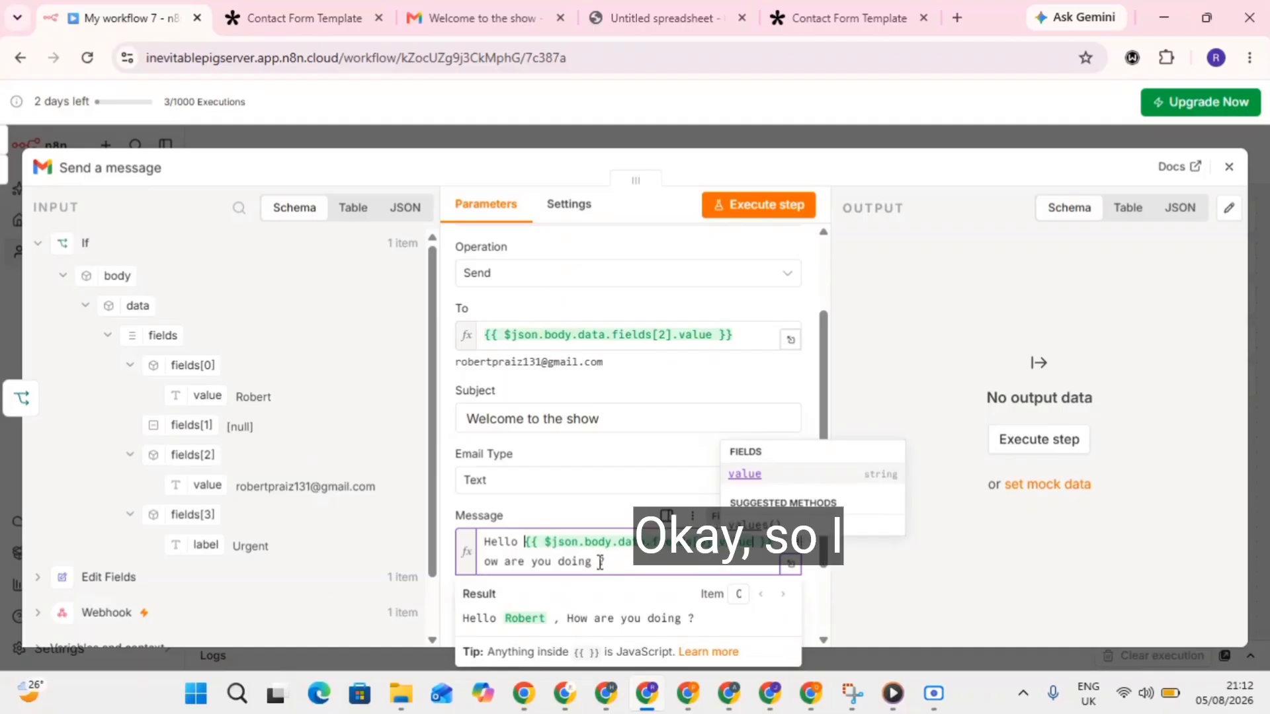
click(622, 512)
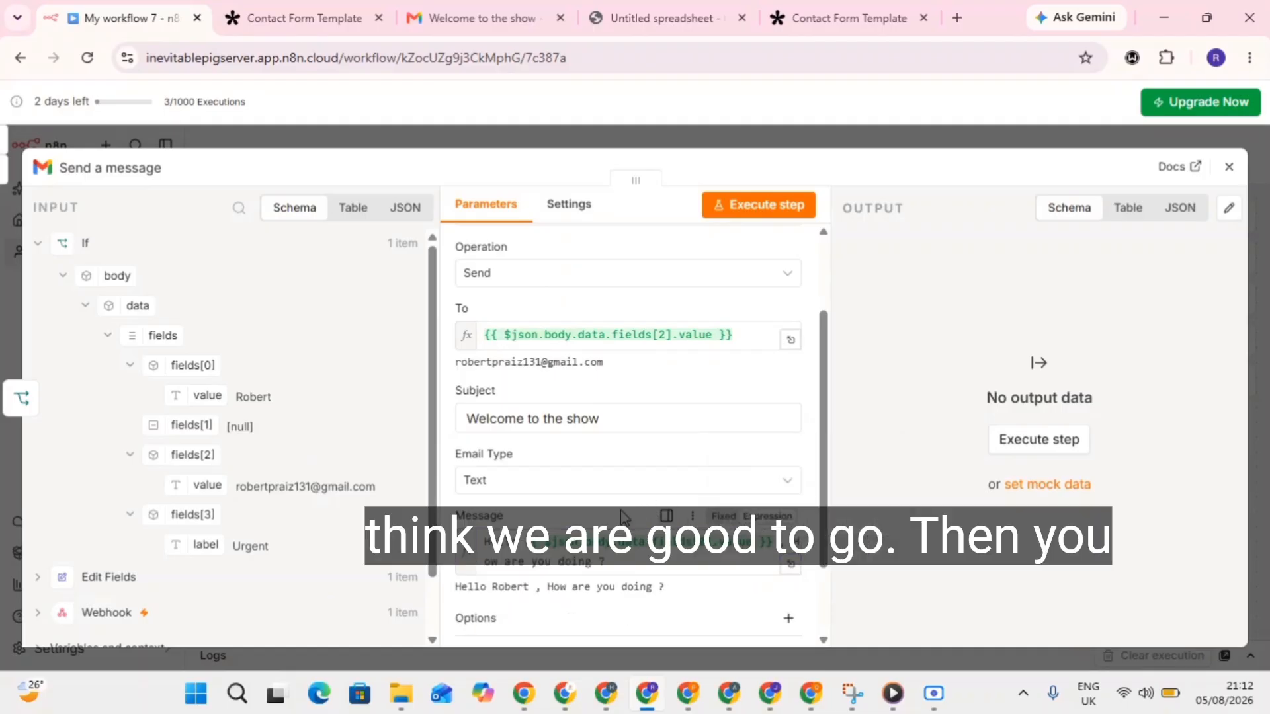
click(1229, 171)
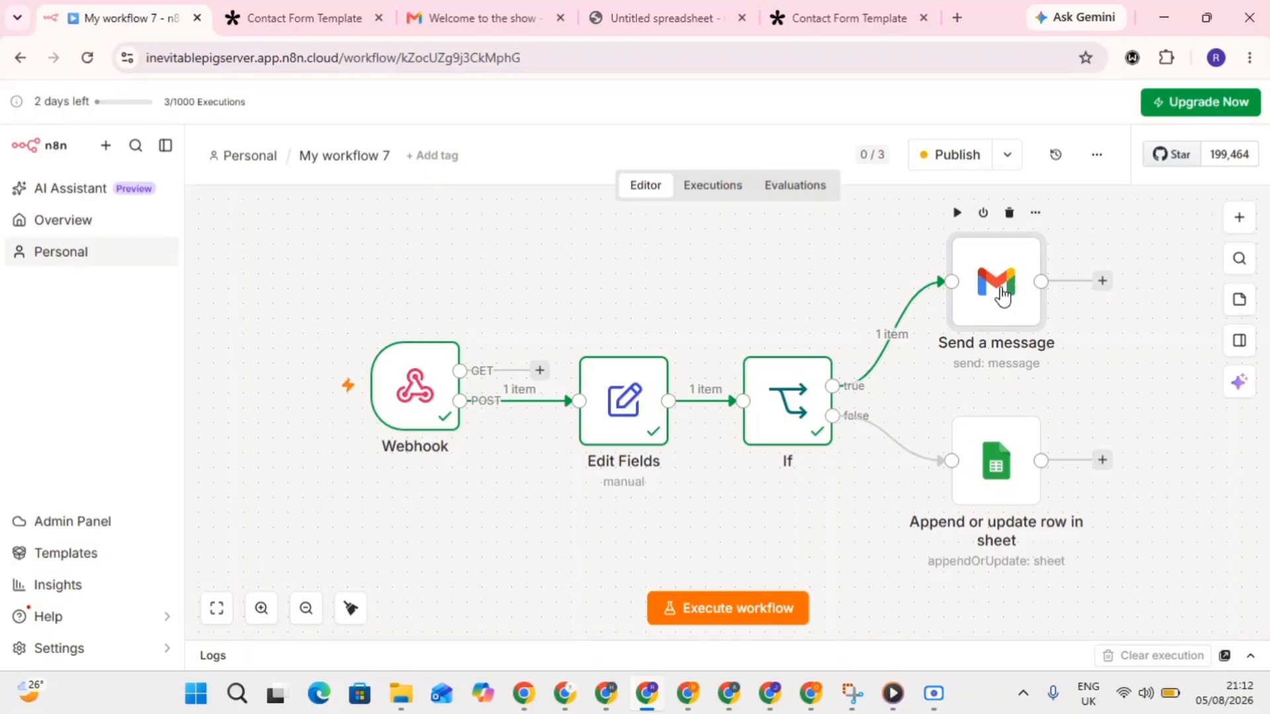
Check the Gmail node, then copy the Webhook node's Production URL.
double_click(1002, 295)
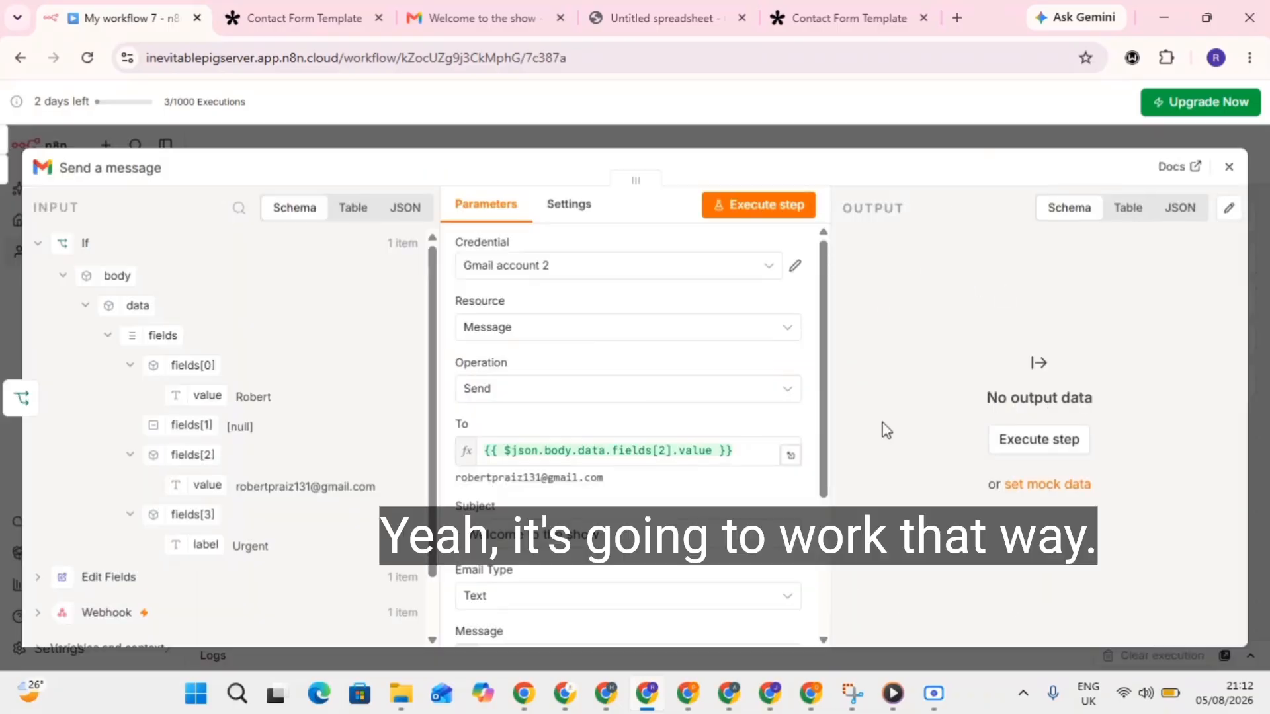
scroll(585, 496, down, 5)
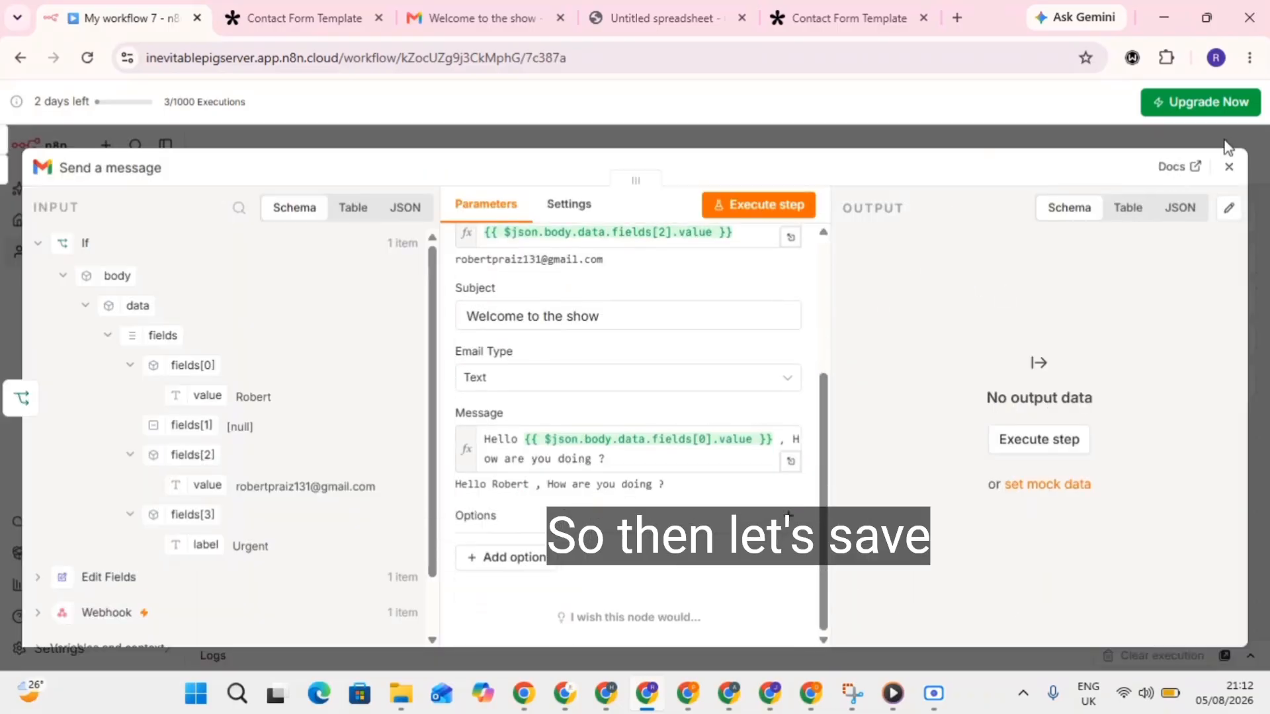
click(1229, 167)
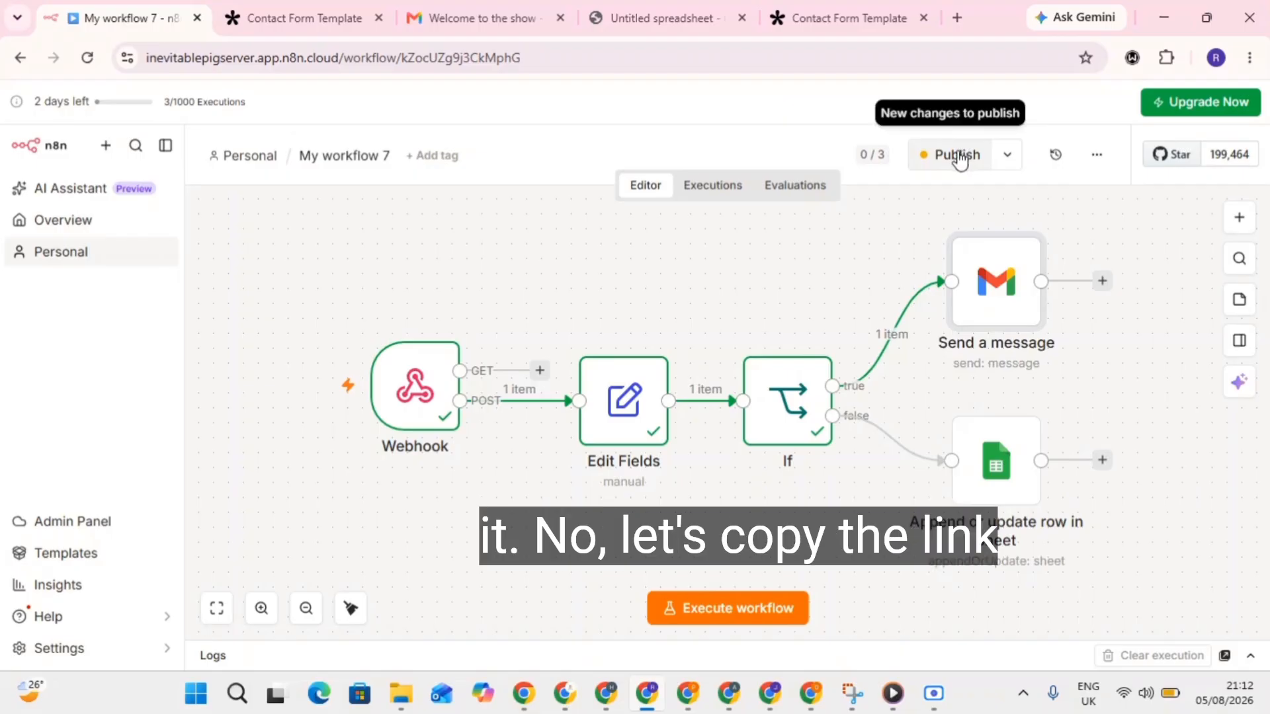
double_click(408, 397)
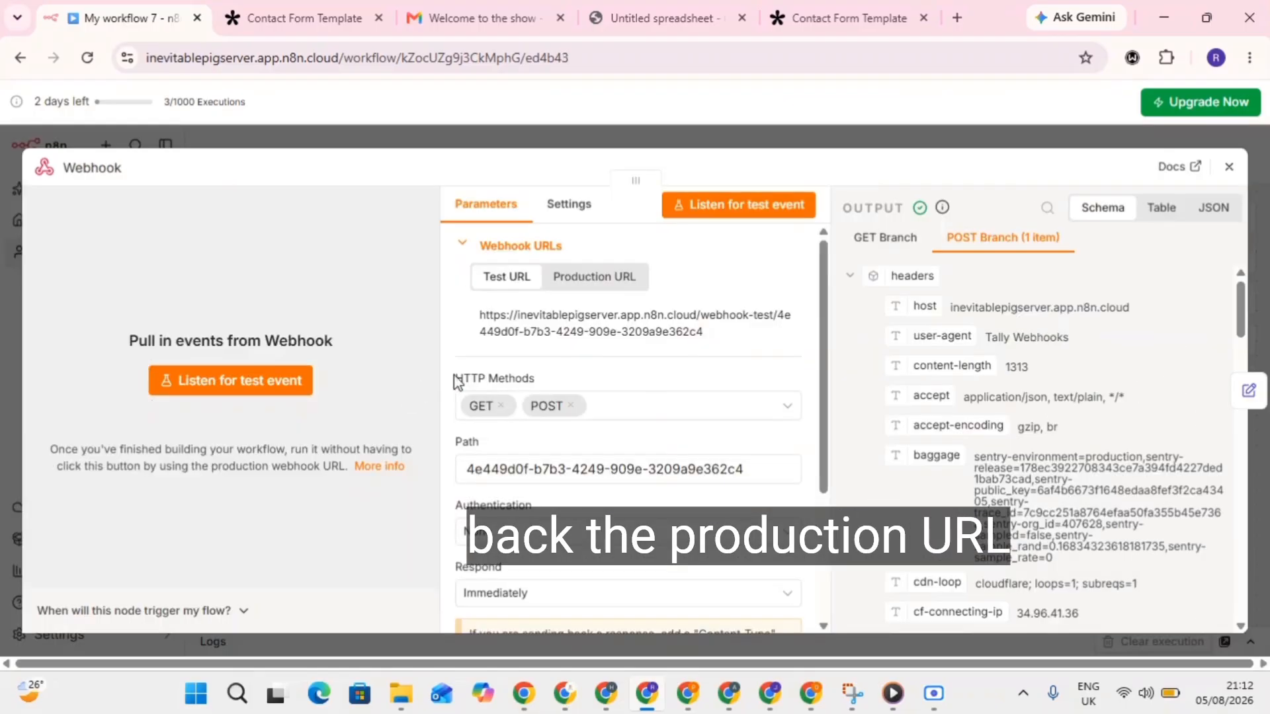
click(609, 288)
click(646, 328)
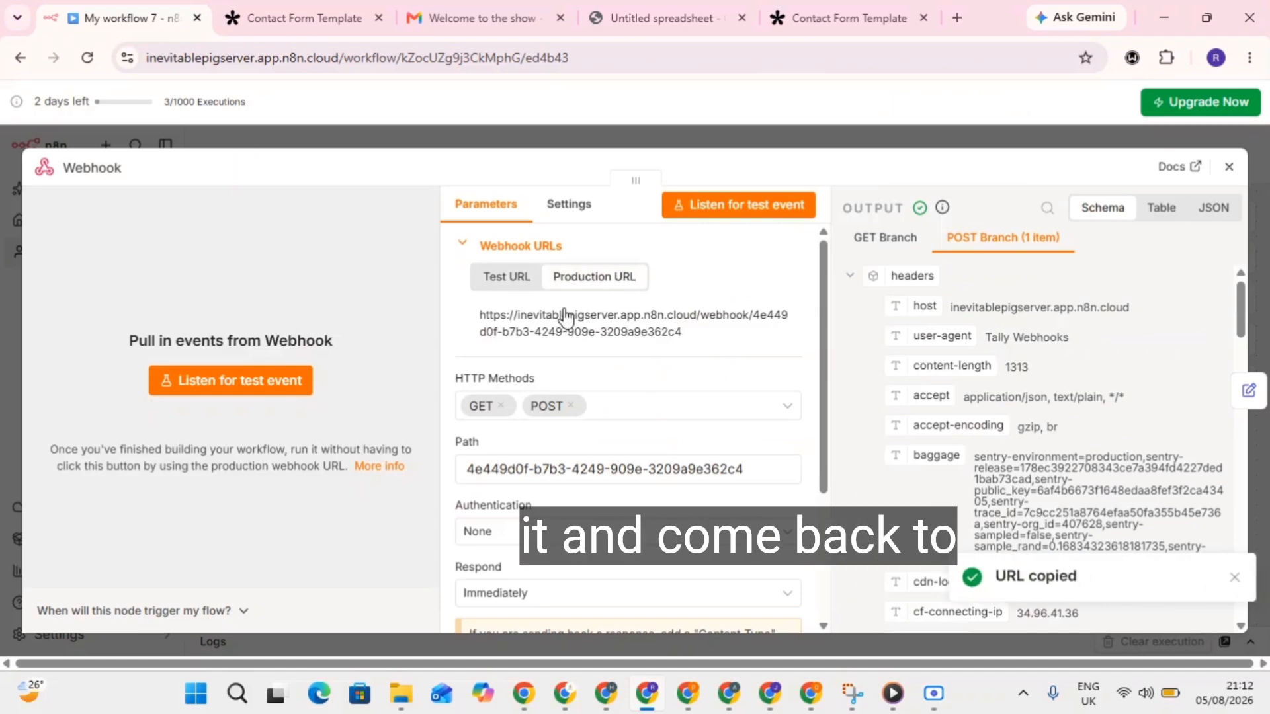
Replace the old test URL in Tally's webhook endpoint with the n8n production URL.
click(308, 4)
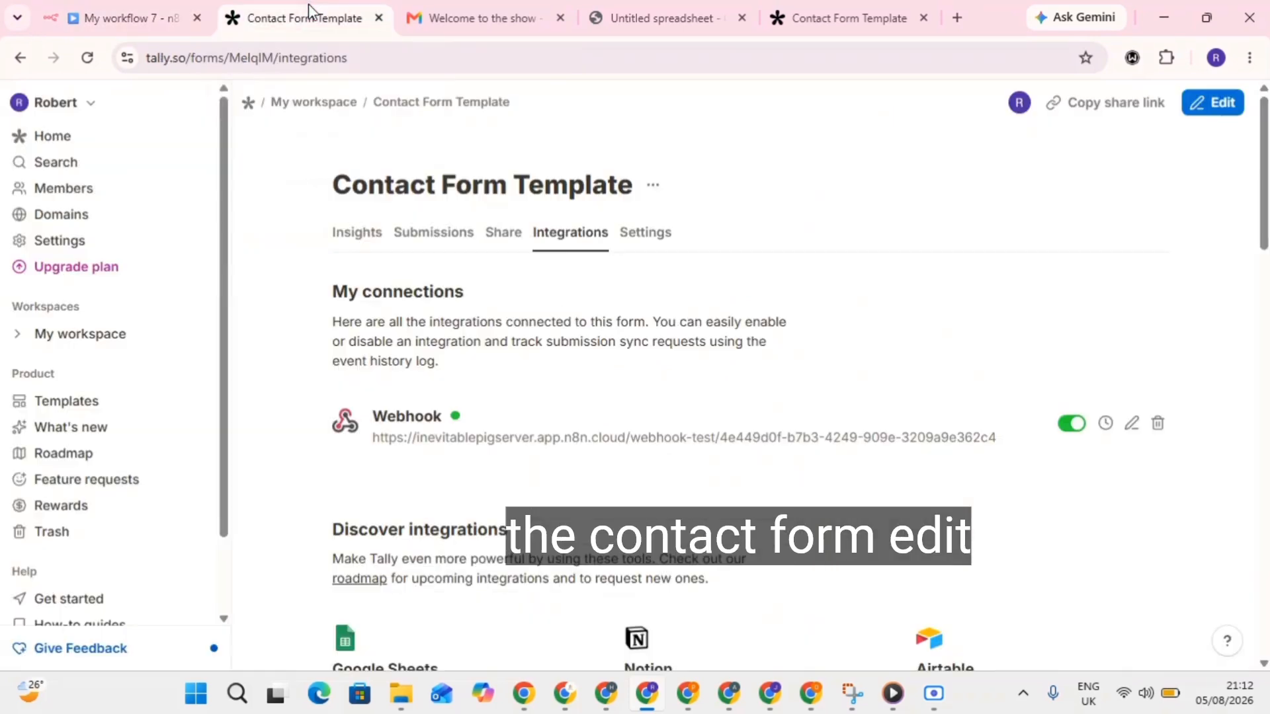
click(1131, 423)
key(ctrl+a)
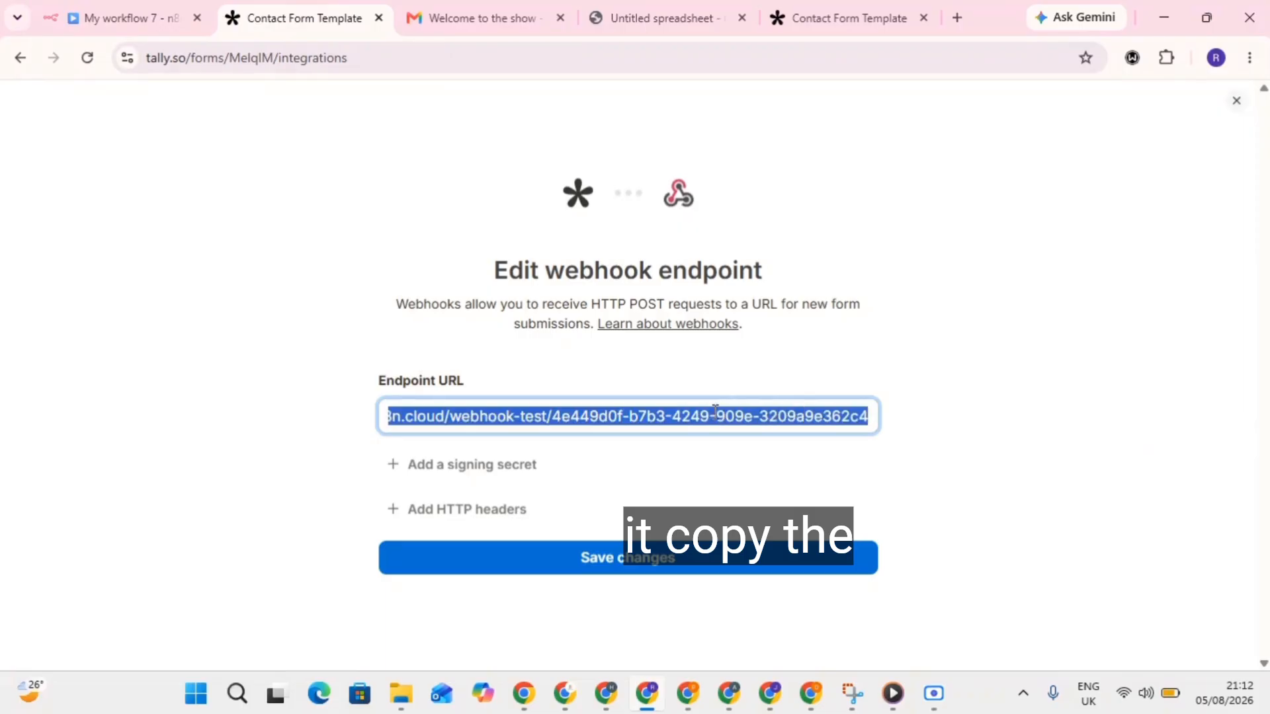
key(BackSpace)
key(ctrl+v)
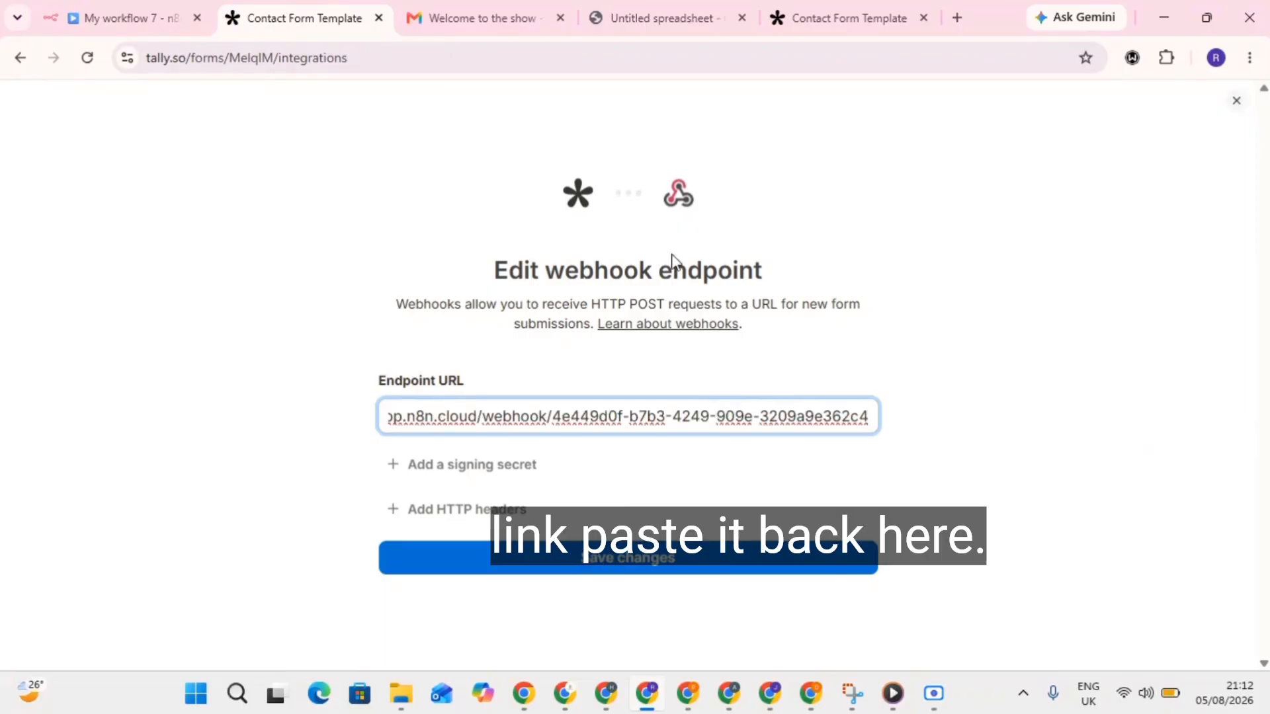
click(163, 16)
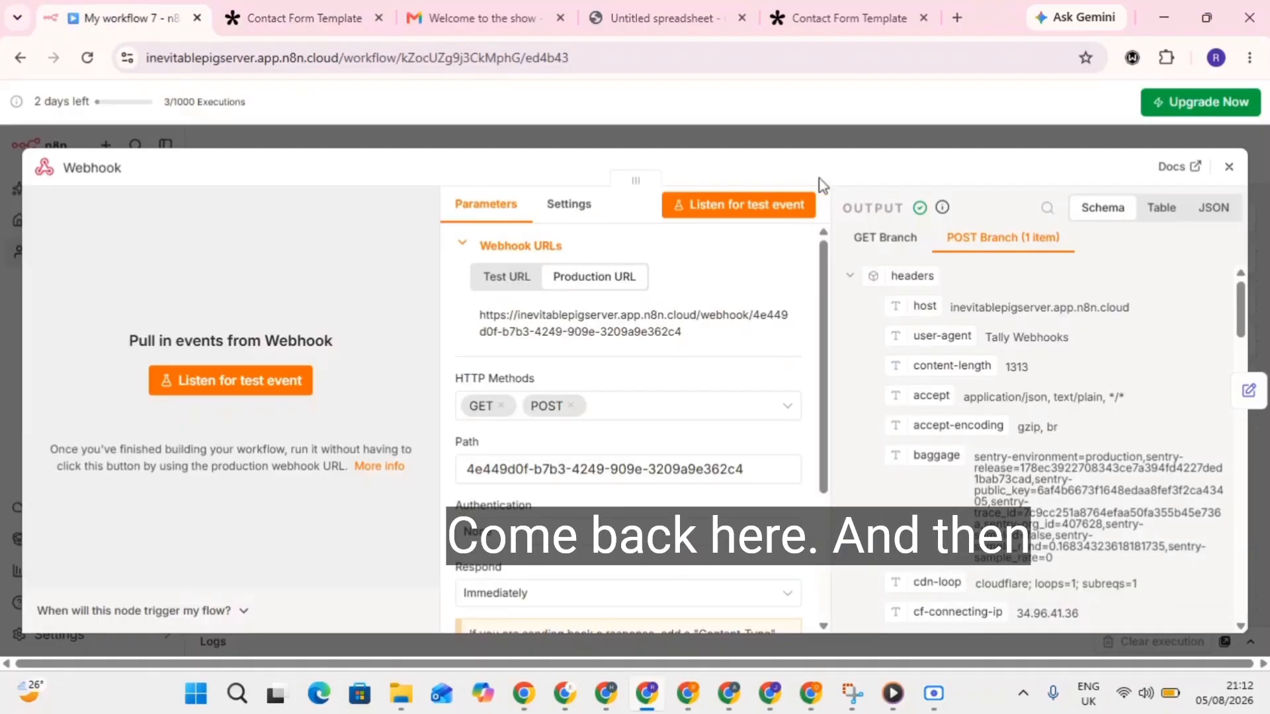
Publish the workflow as Version 33a11475, then save the new endpoint in Tally's webhook settings.
click(537, 129)
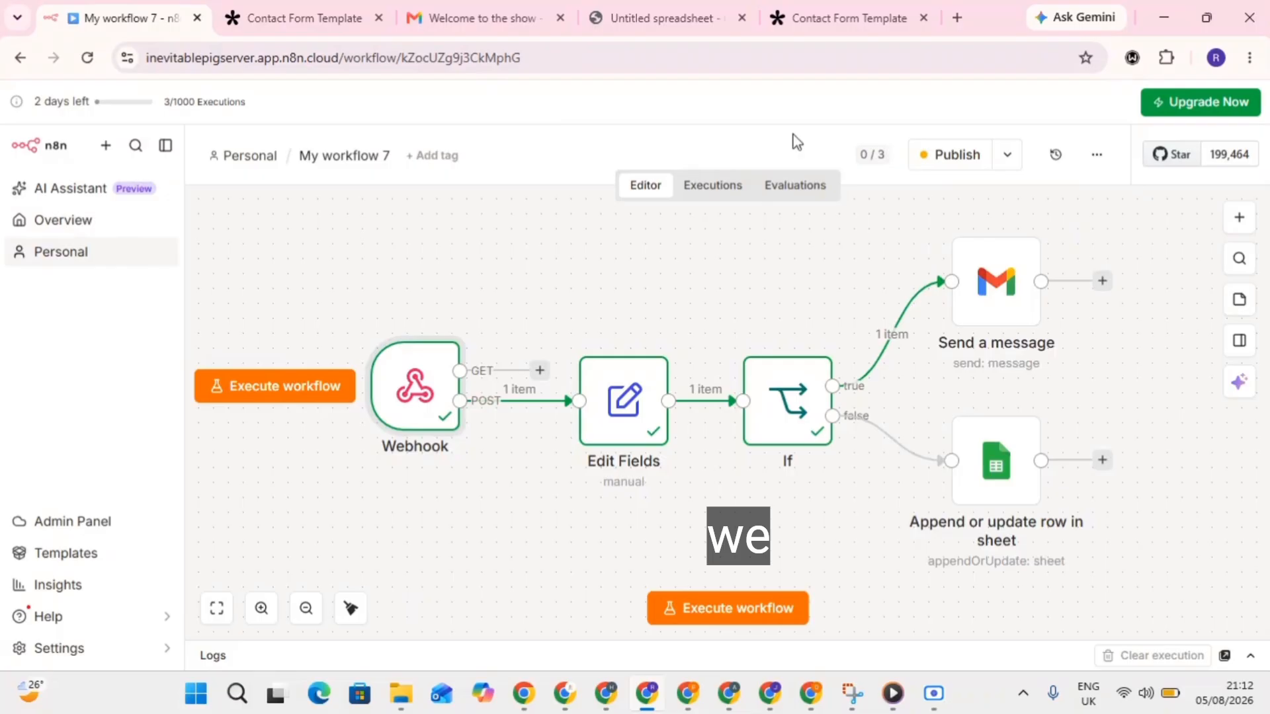
click(957, 156)
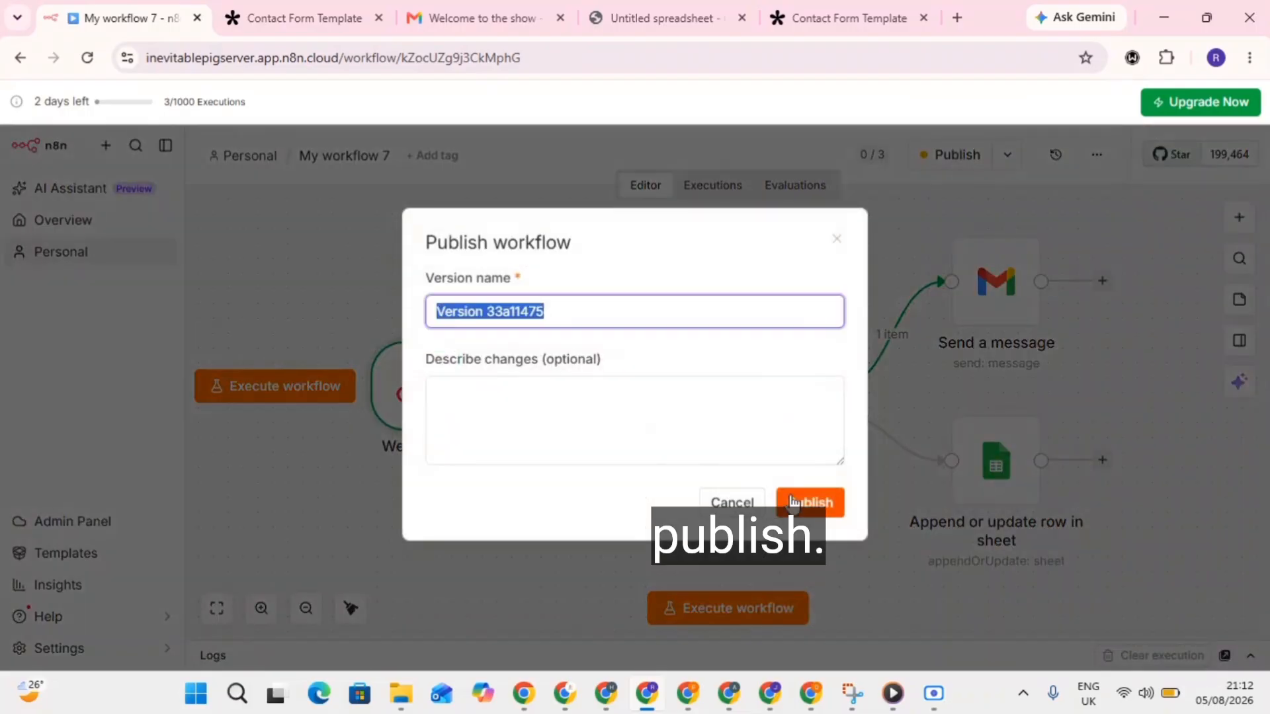
click(817, 503)
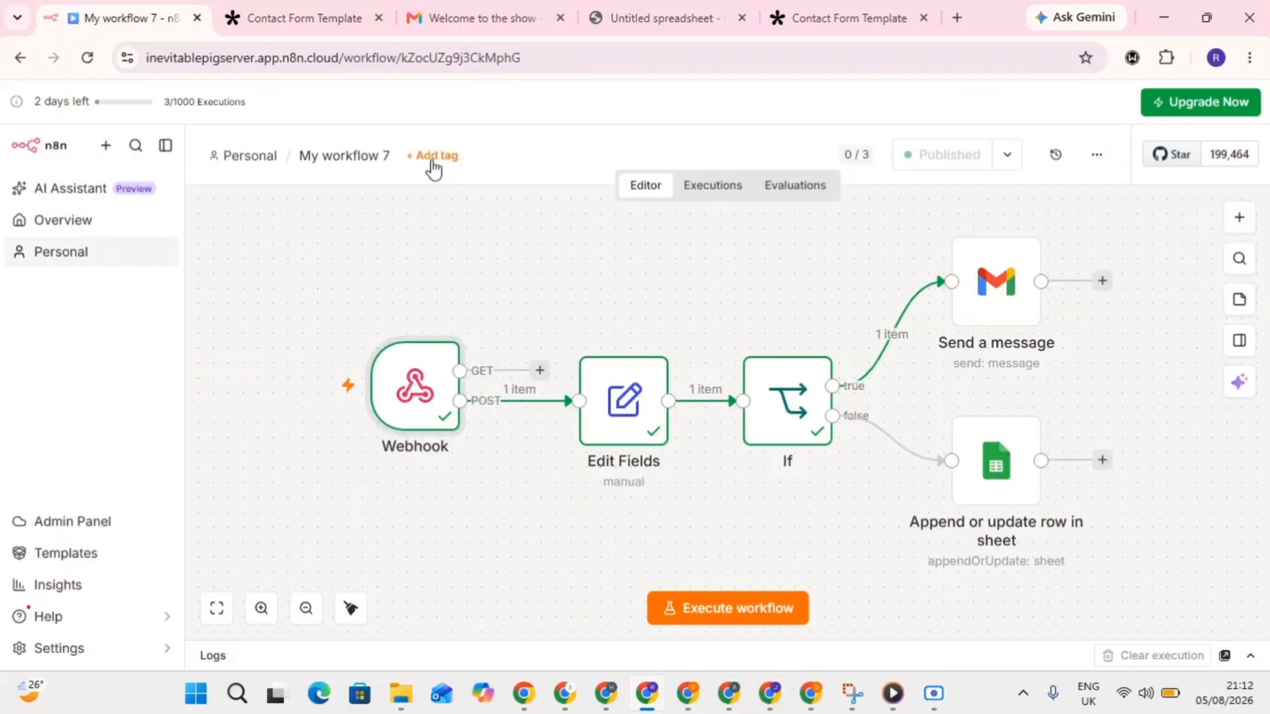
click(291, 17)
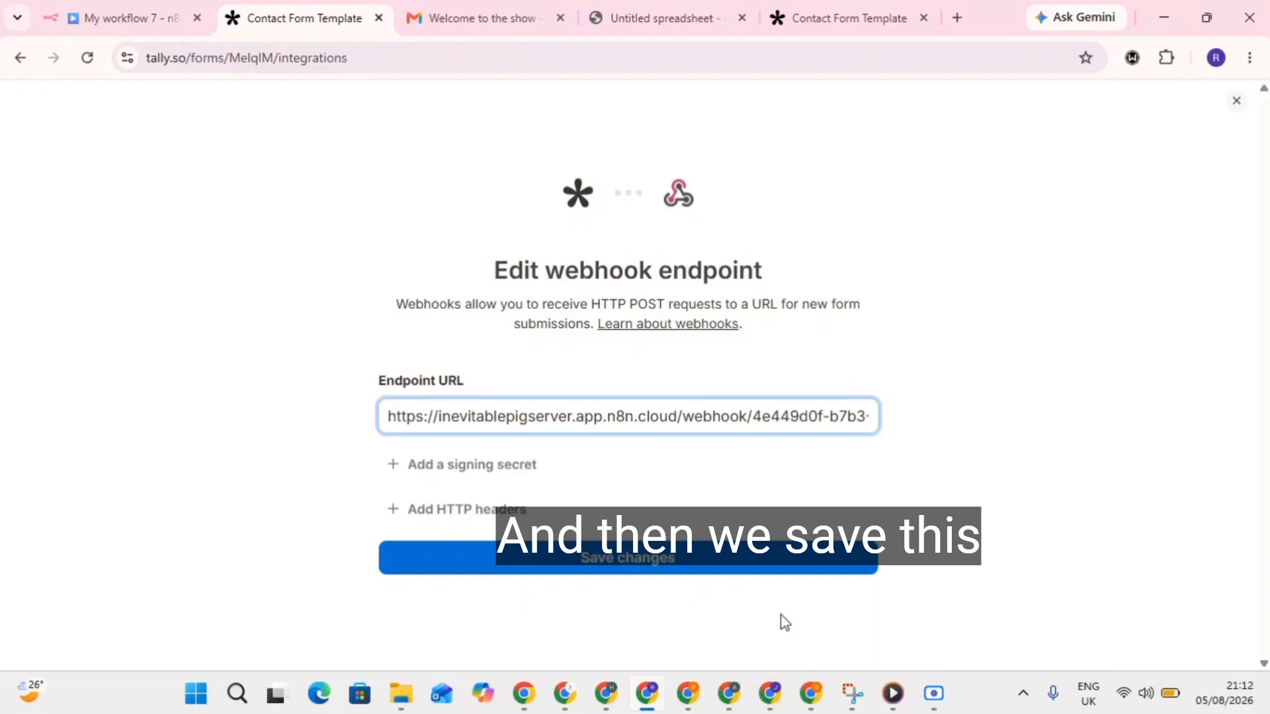
click(703, 562)
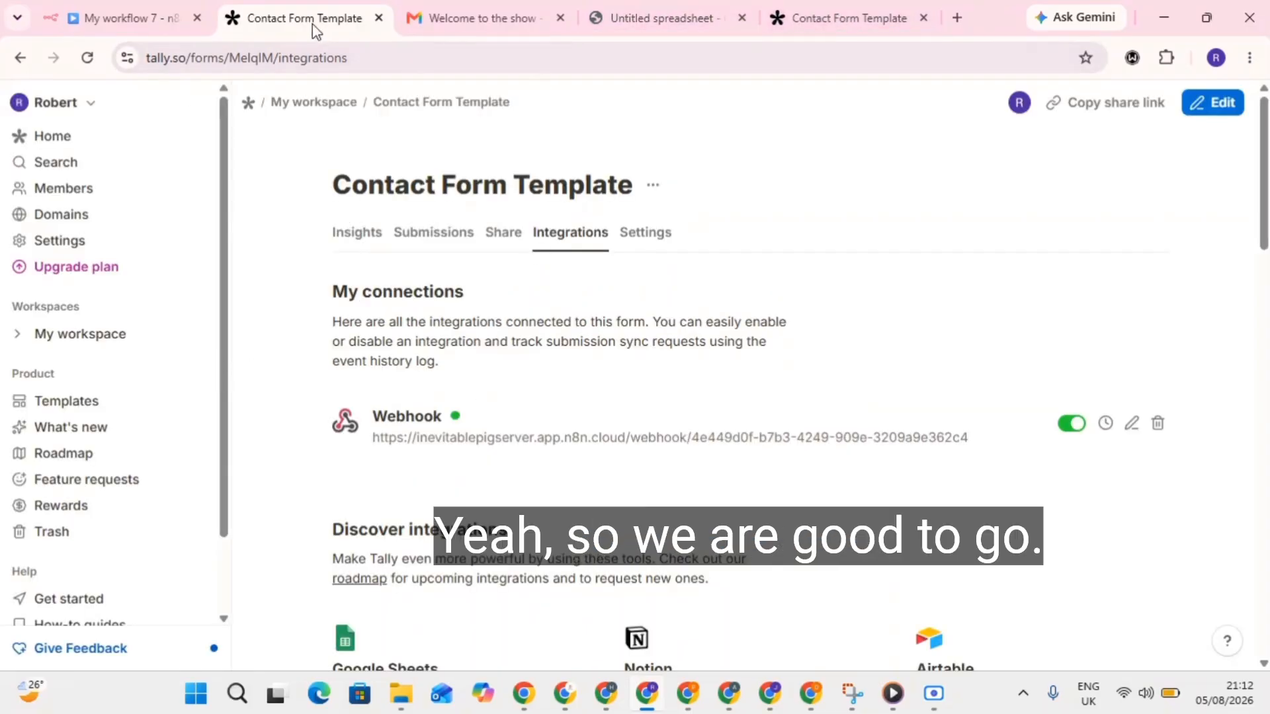
Review the workflow's successful runs under Executions, then switch to the Tally thank-you page.
click(125, 18)
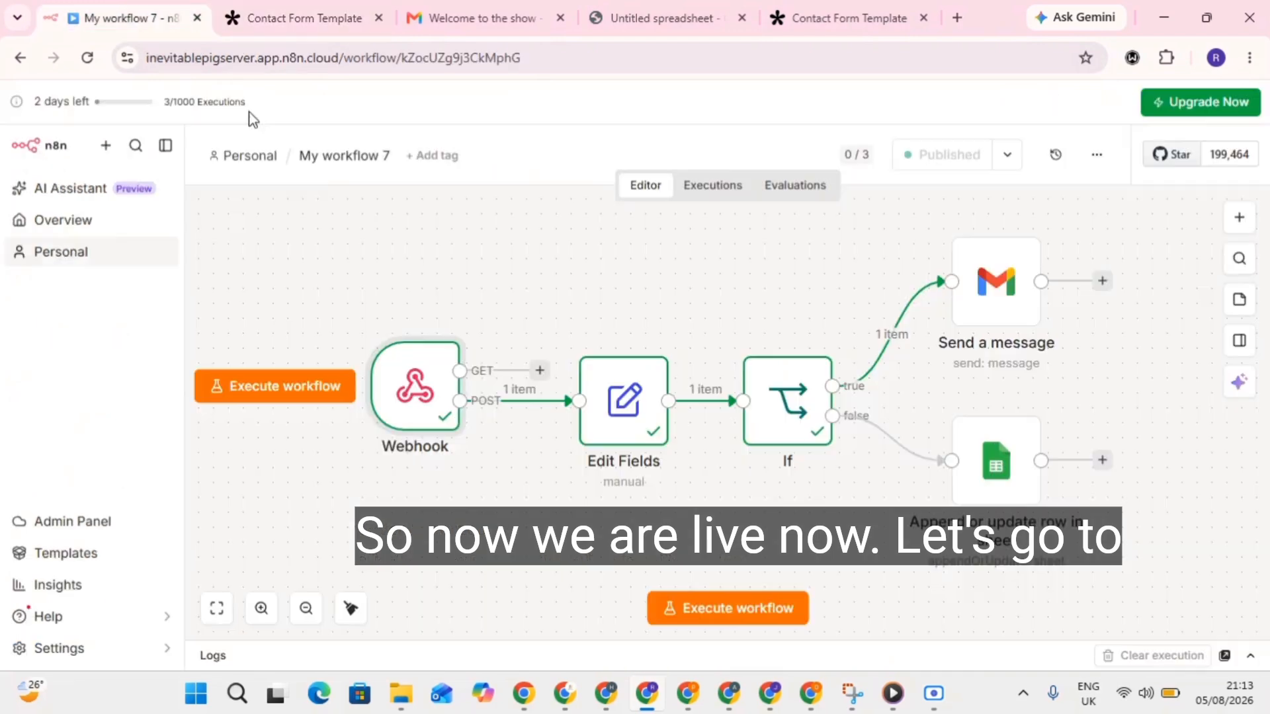
click(713, 187)
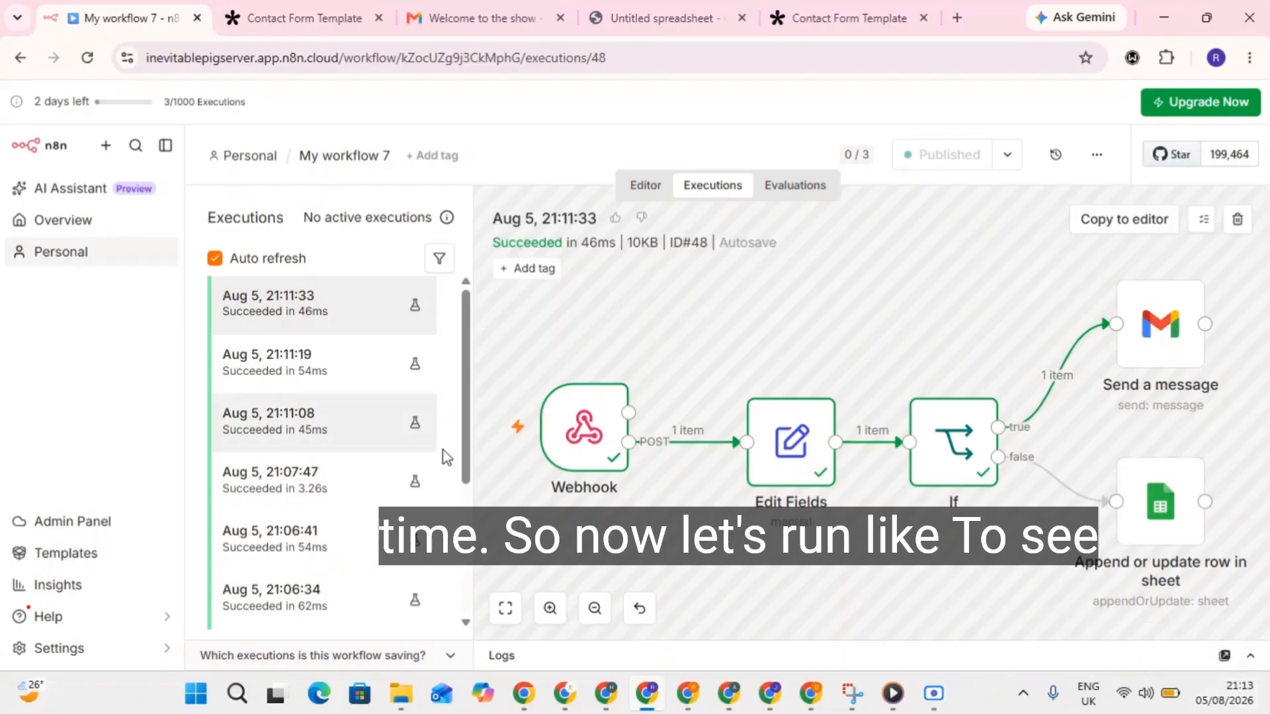
click(853, 18)
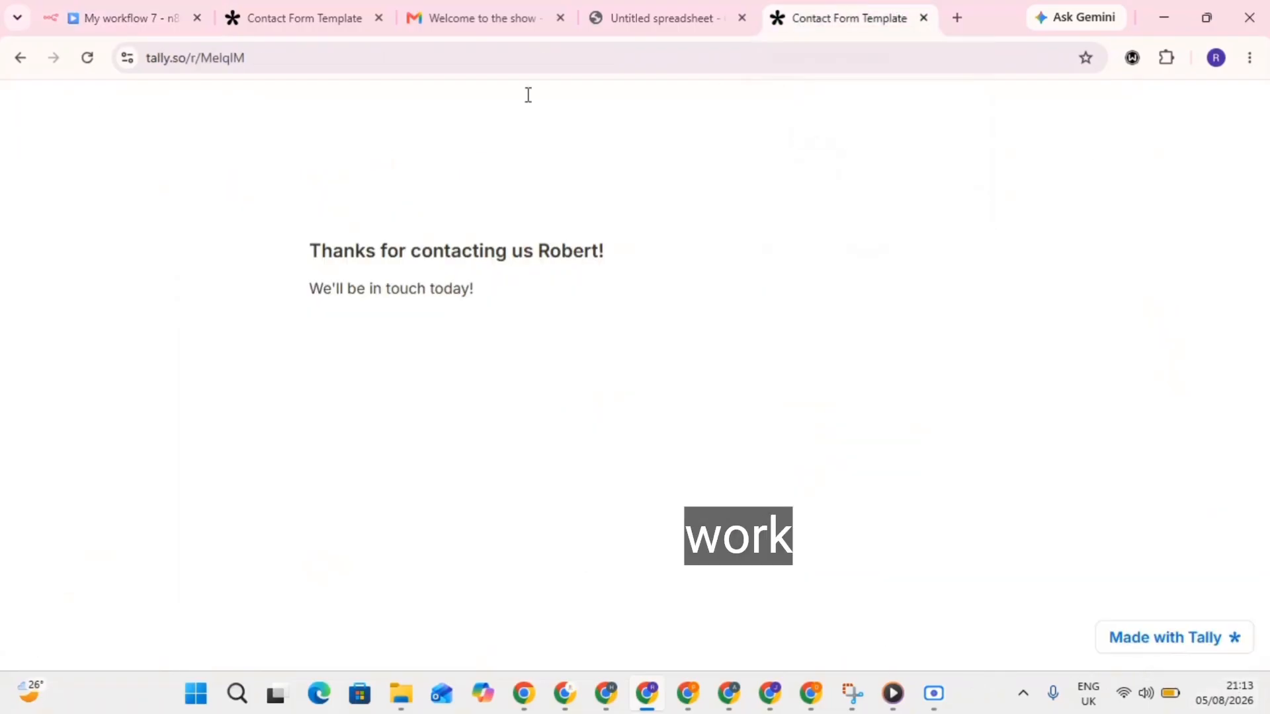
Reload the Tally form, autofill the first name, last name and email, then check Gmail.
click(92, 58)
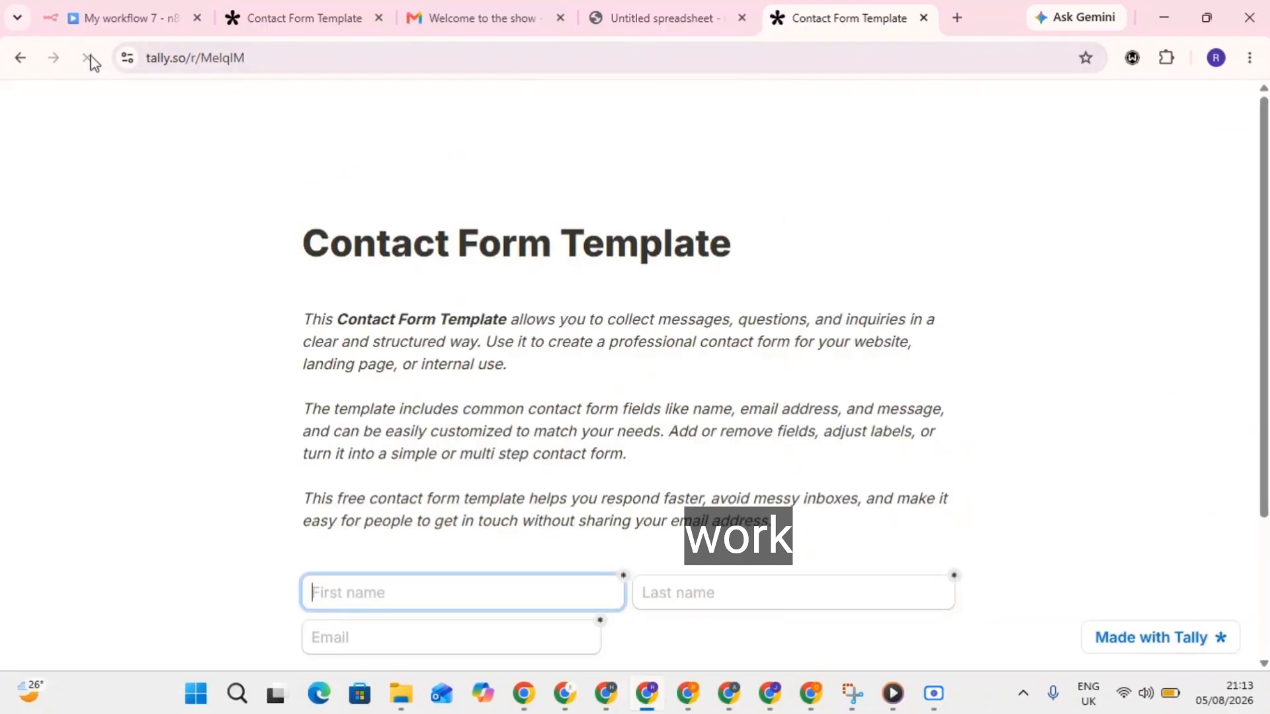
scroll(505, 353, down, 3)
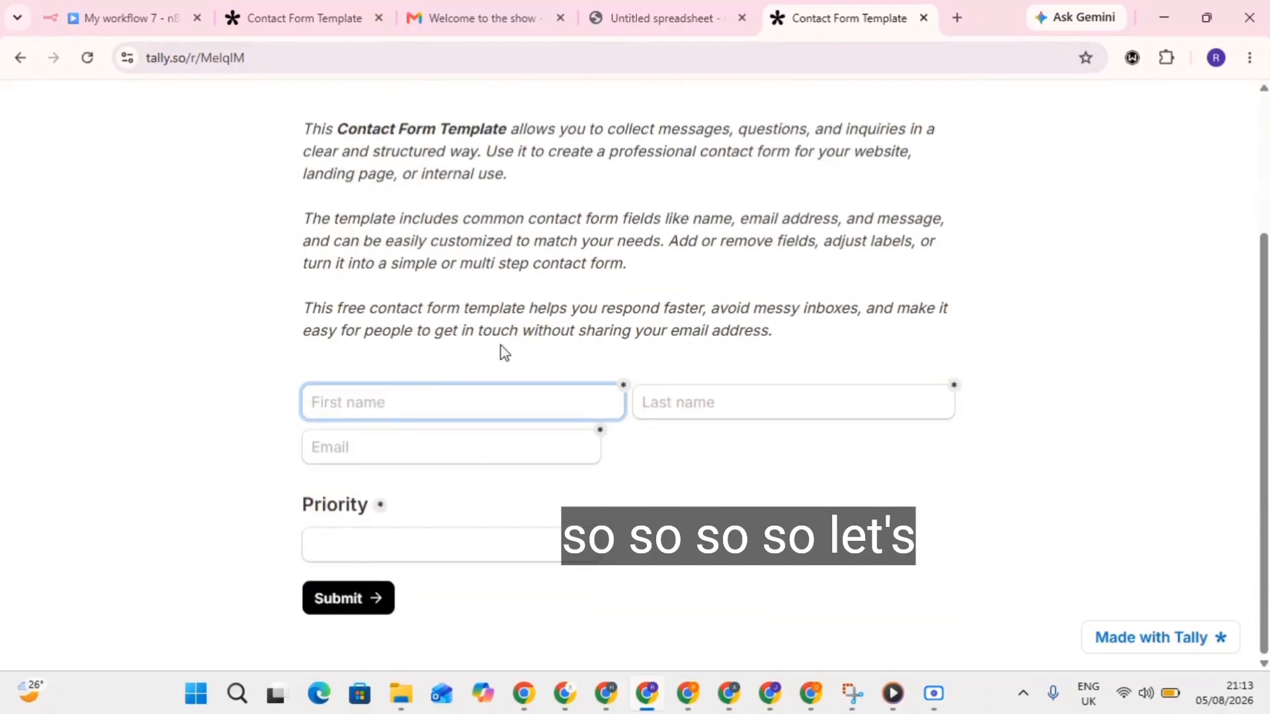
click(386, 415)
click(493, 458)
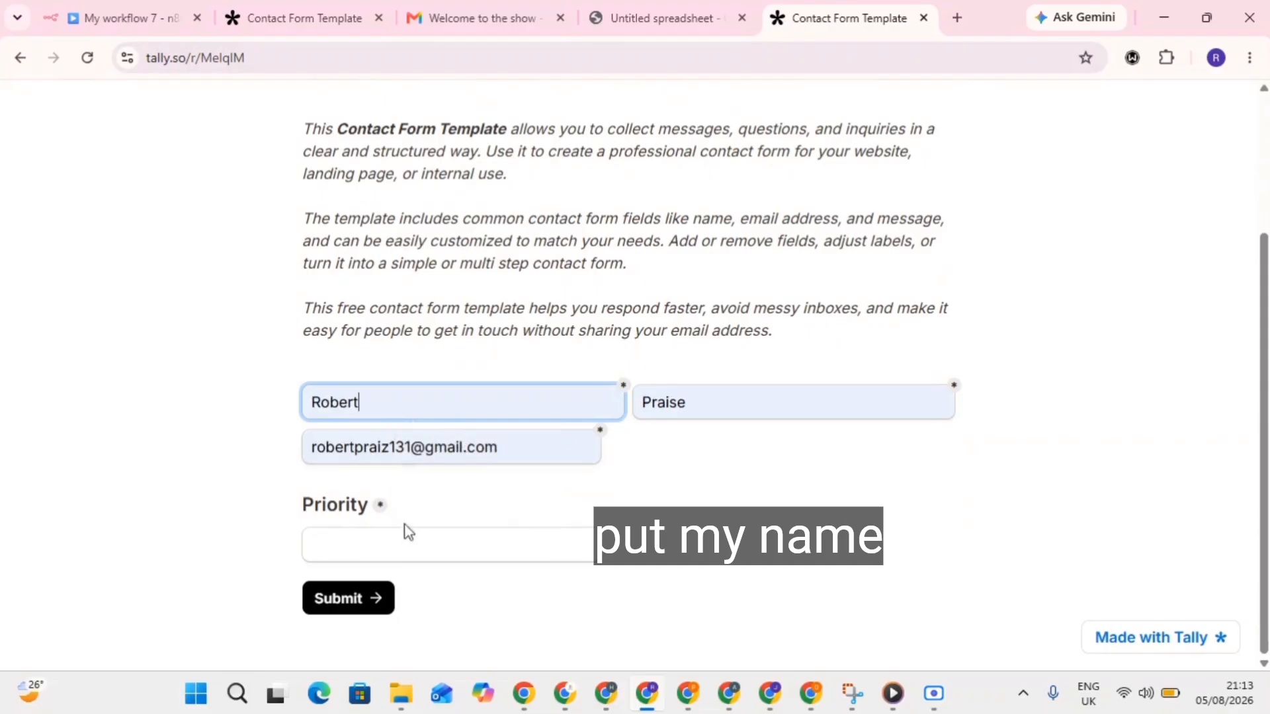
click(405, 544)
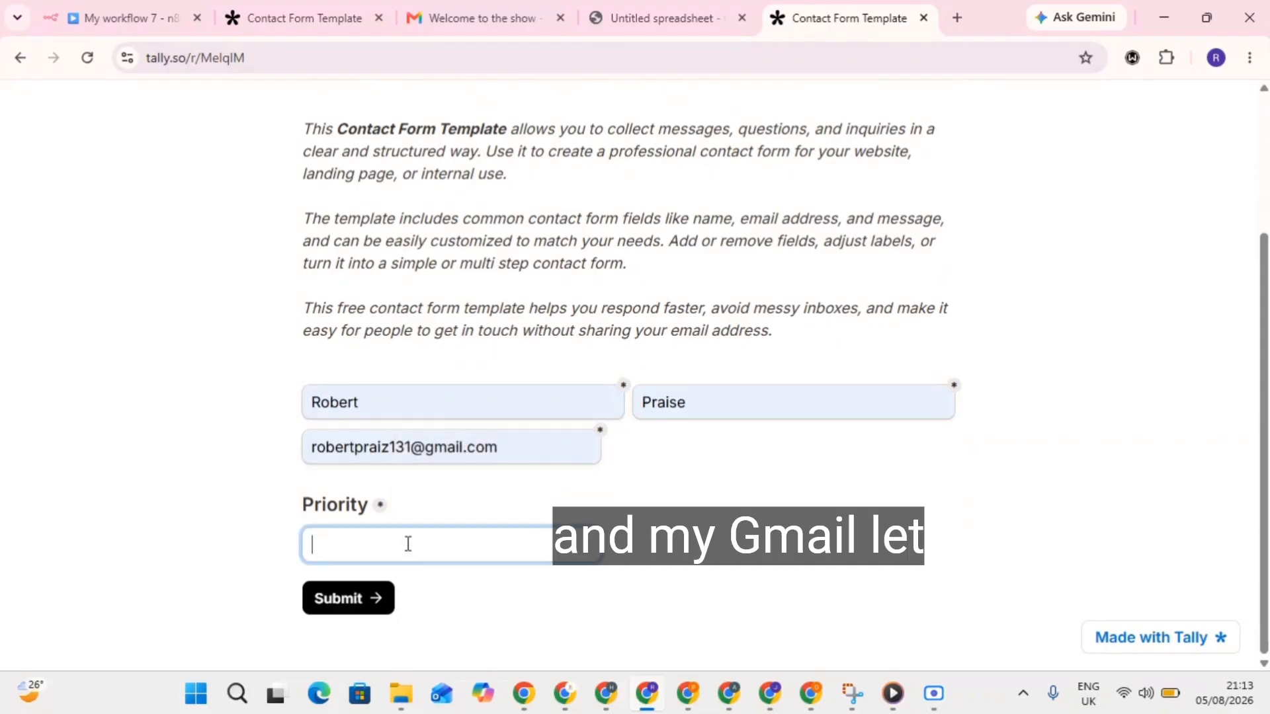
click(486, 10)
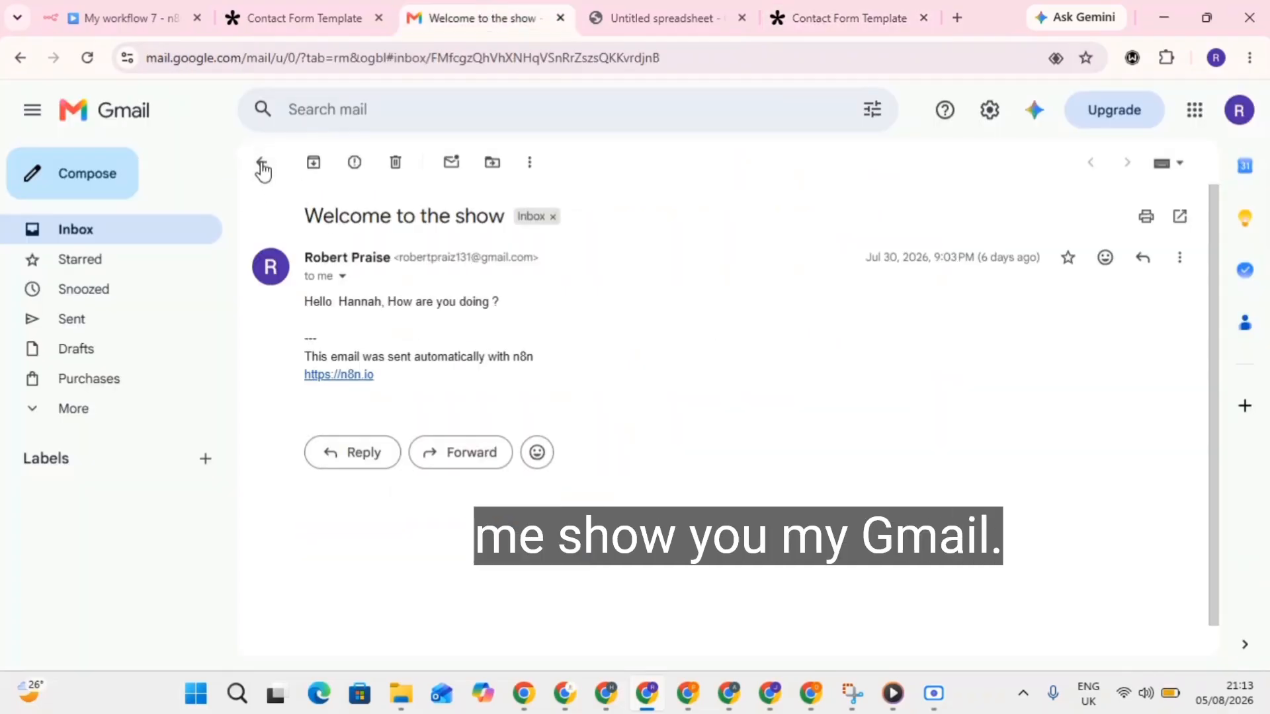
Look at the 'Your n8n trial ends soon' email, then go back to n8n's executions list.
click(262, 165)
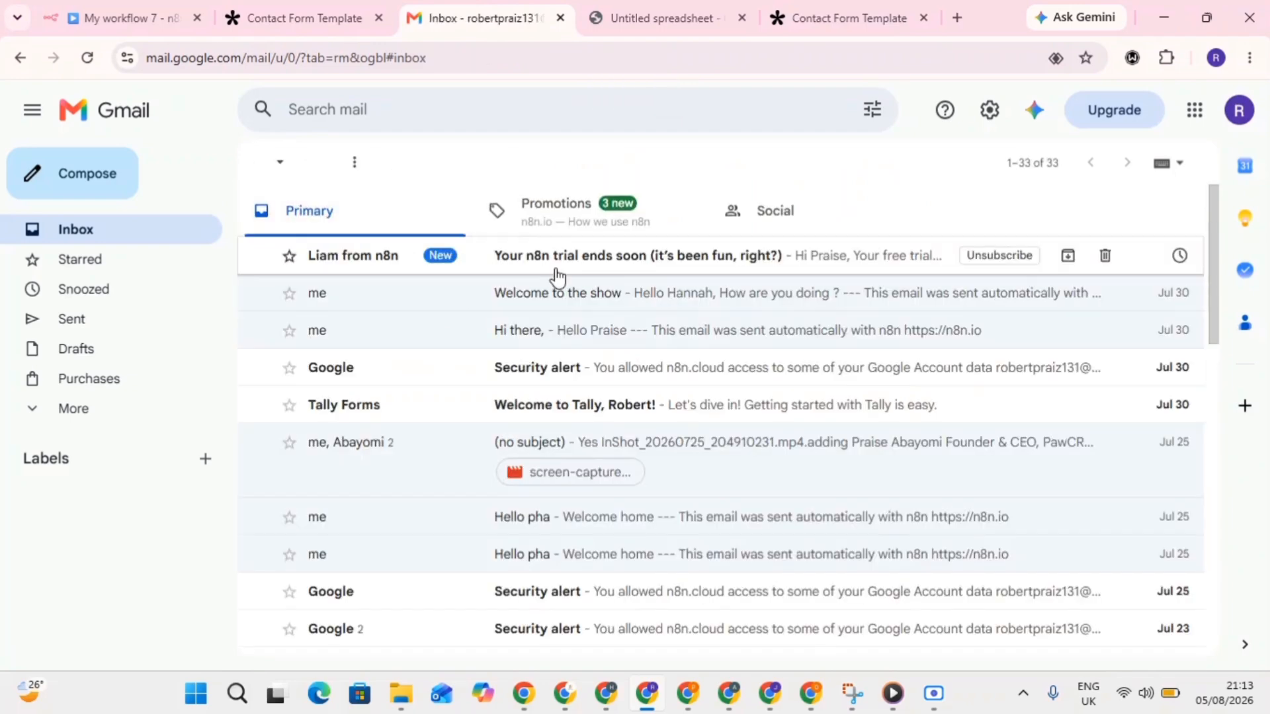
click(557, 268)
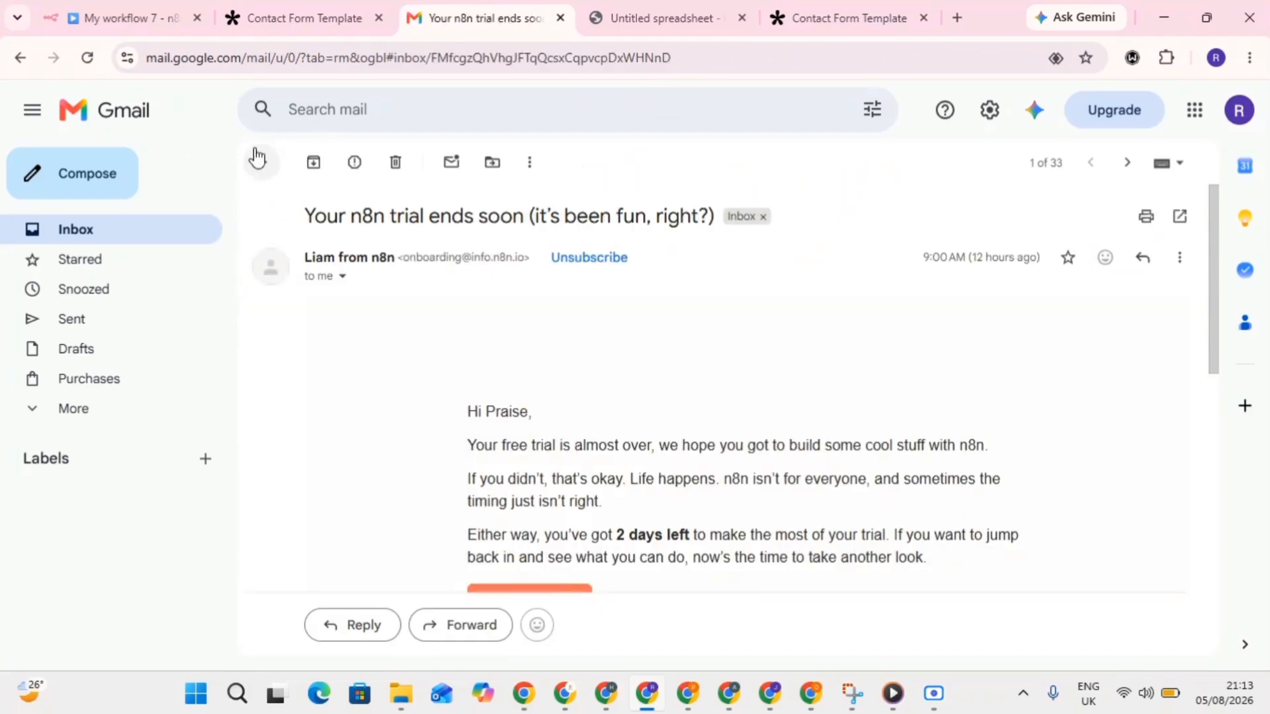
click(258, 158)
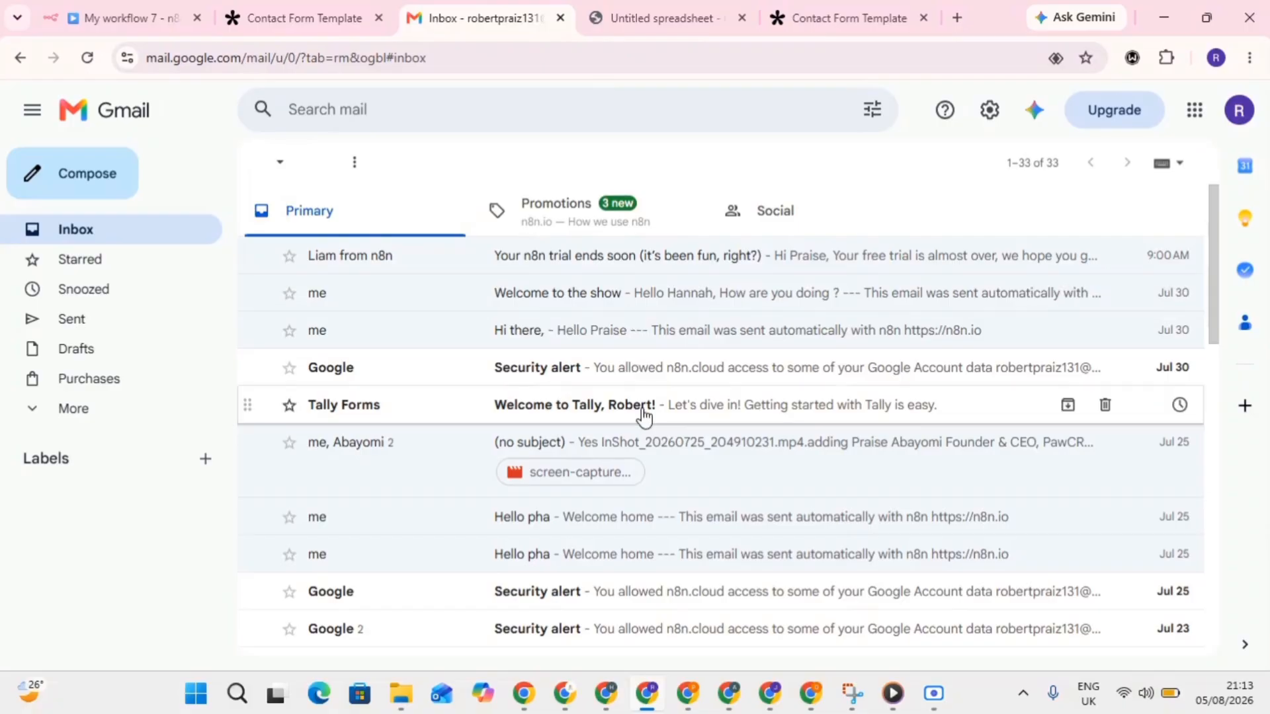
click(108, 9)
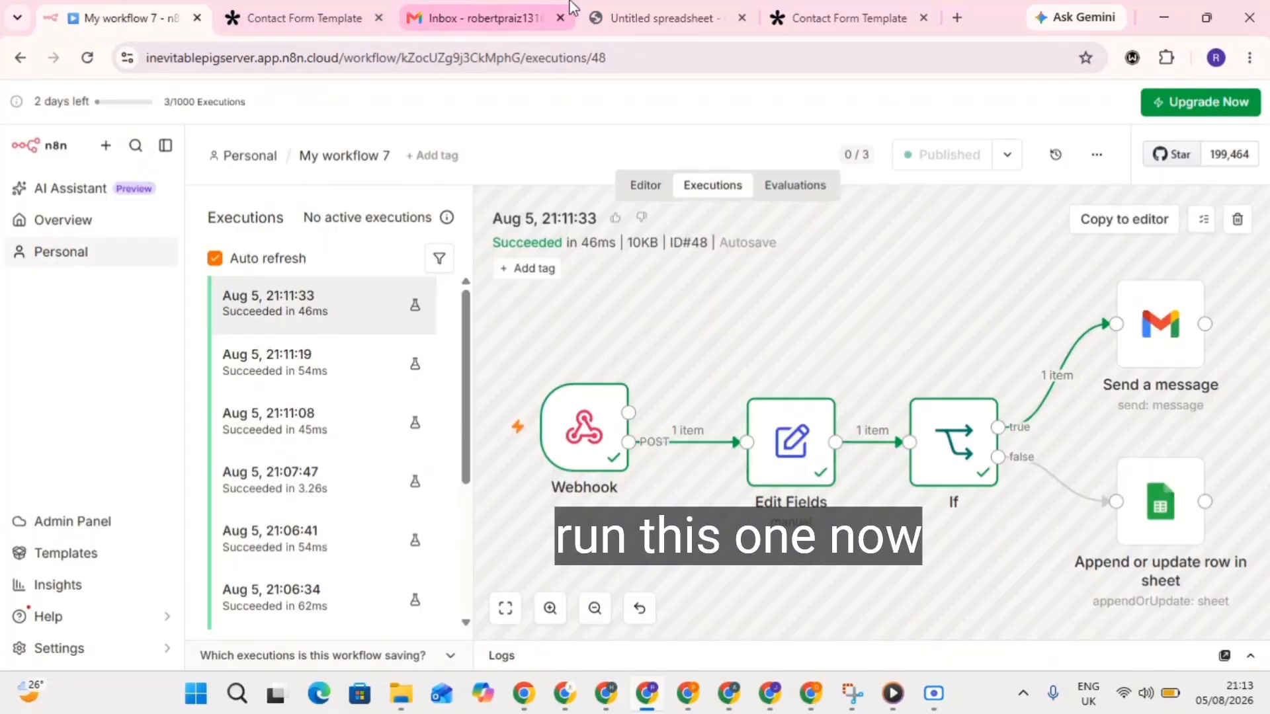
Set the contact form's Priority to 'Urgent' and submit it.
click(825, 8)
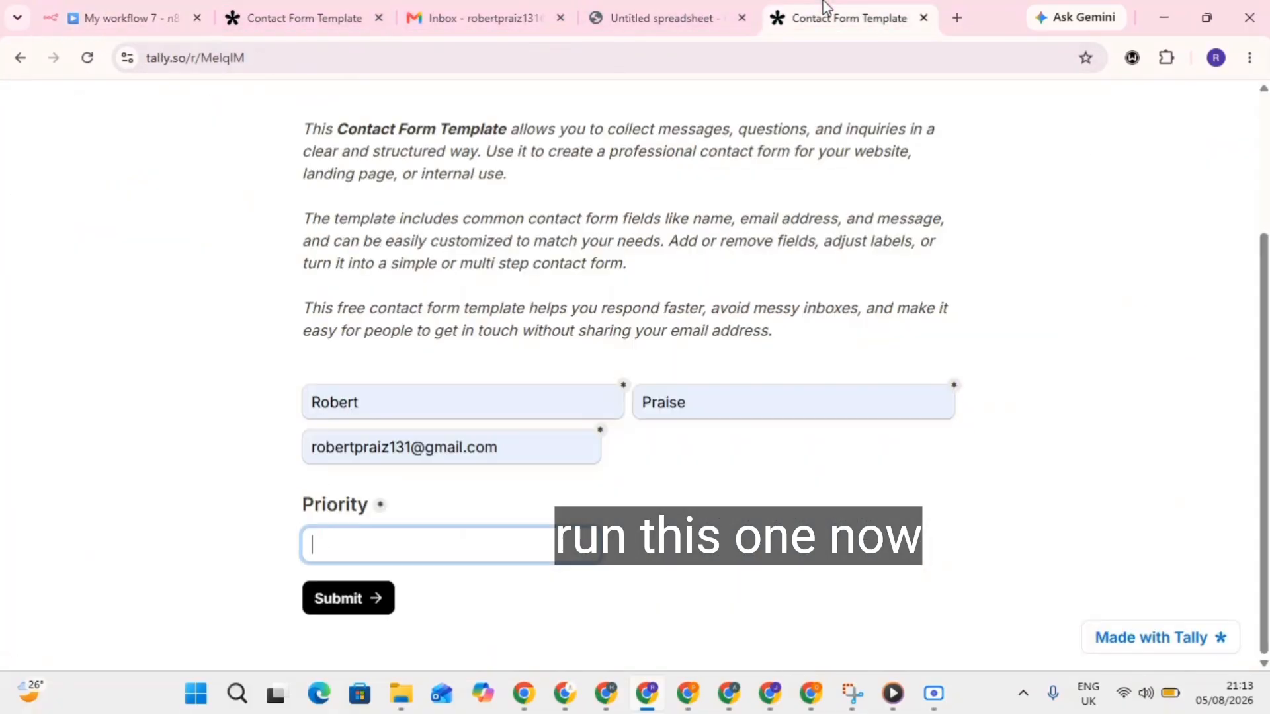
click(403, 544)
text(U)
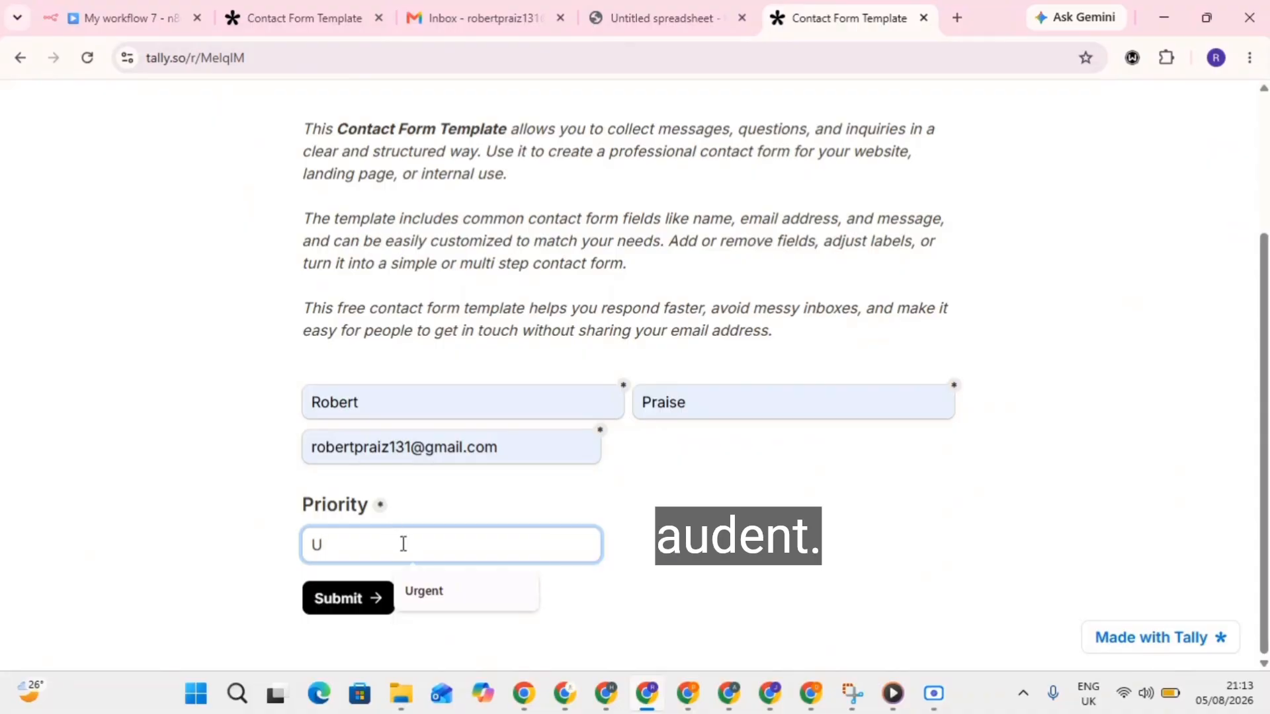
text(rge)
click(423, 589)
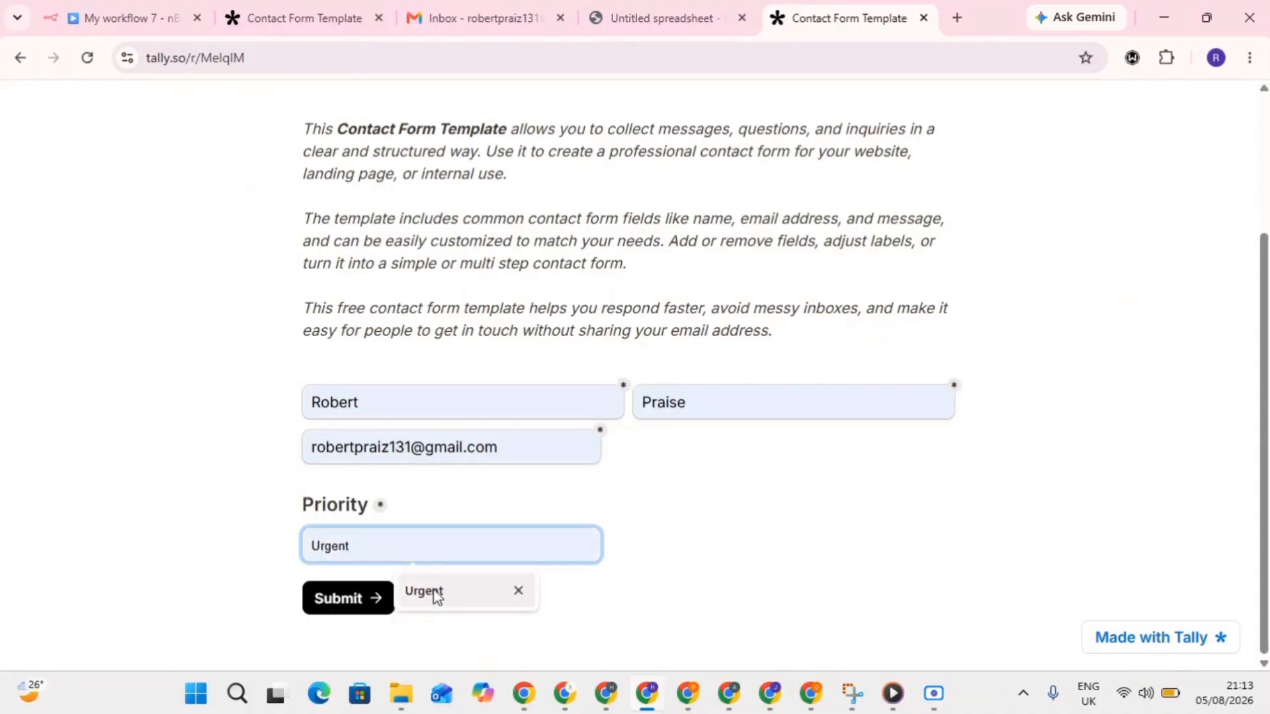
click(336, 597)
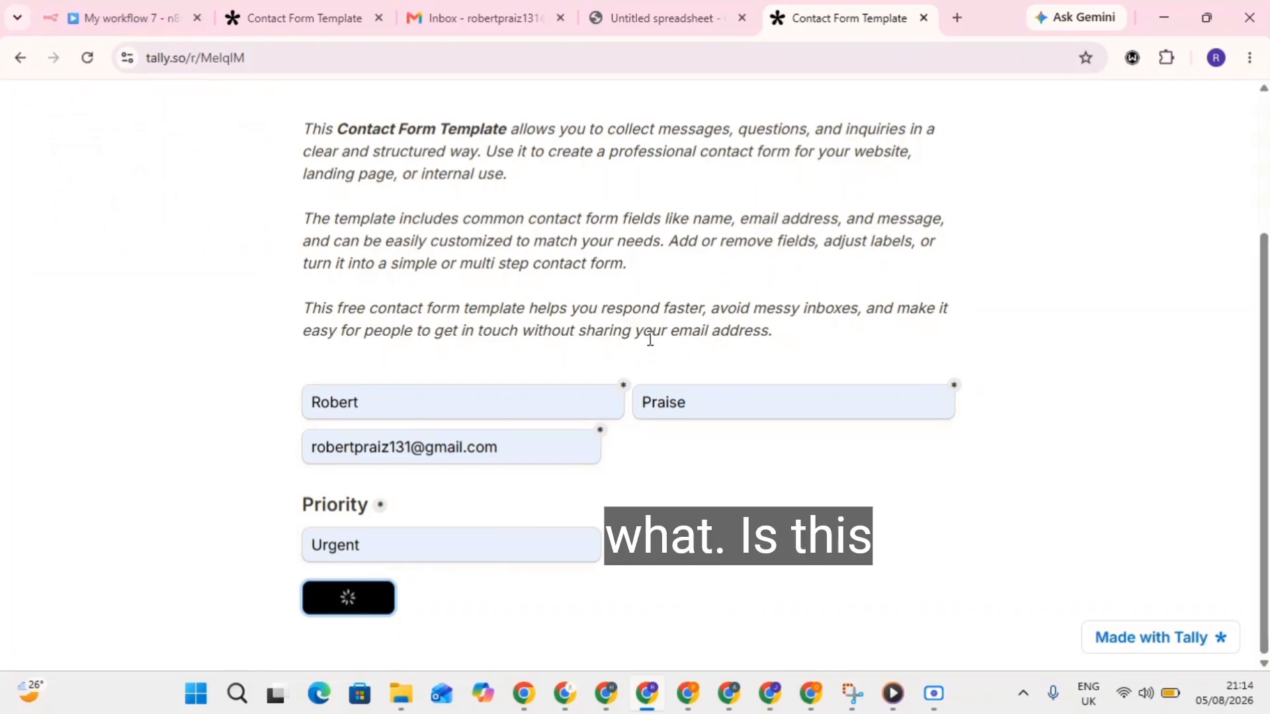
Reload the stalled form page and retry twice, ending on a no-internet error page.
click(132, 9)
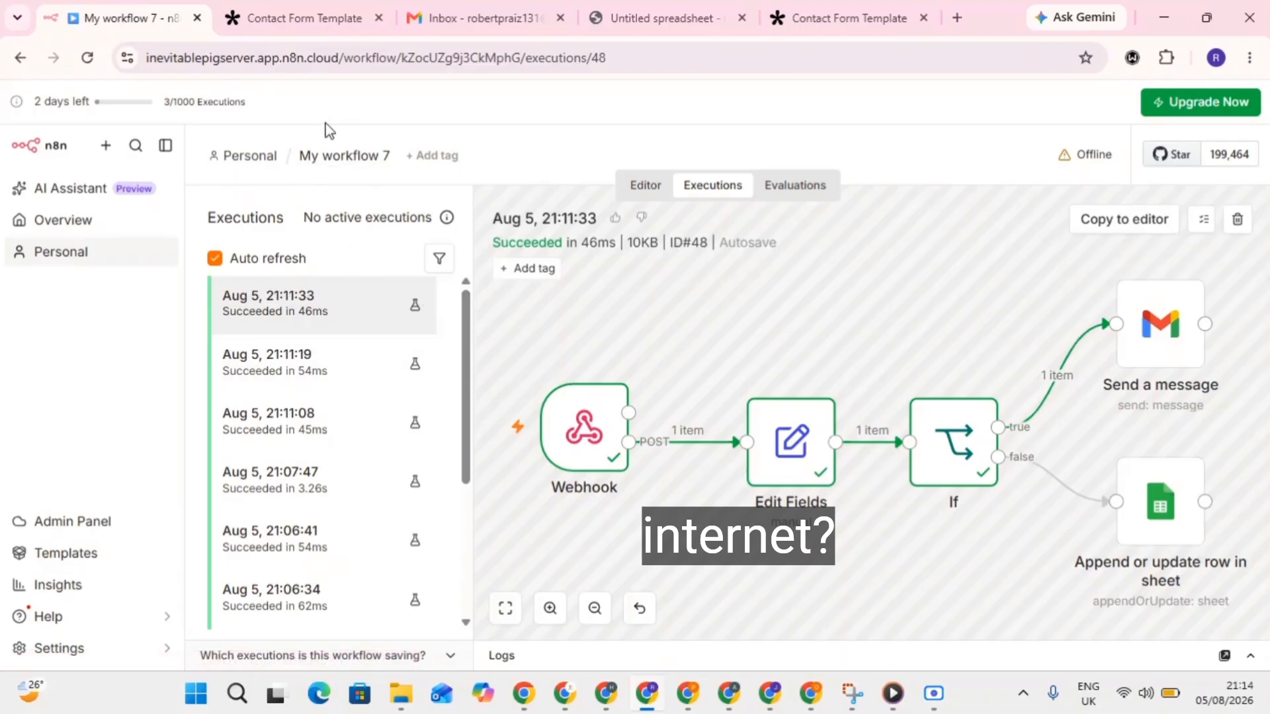
click(829, 9)
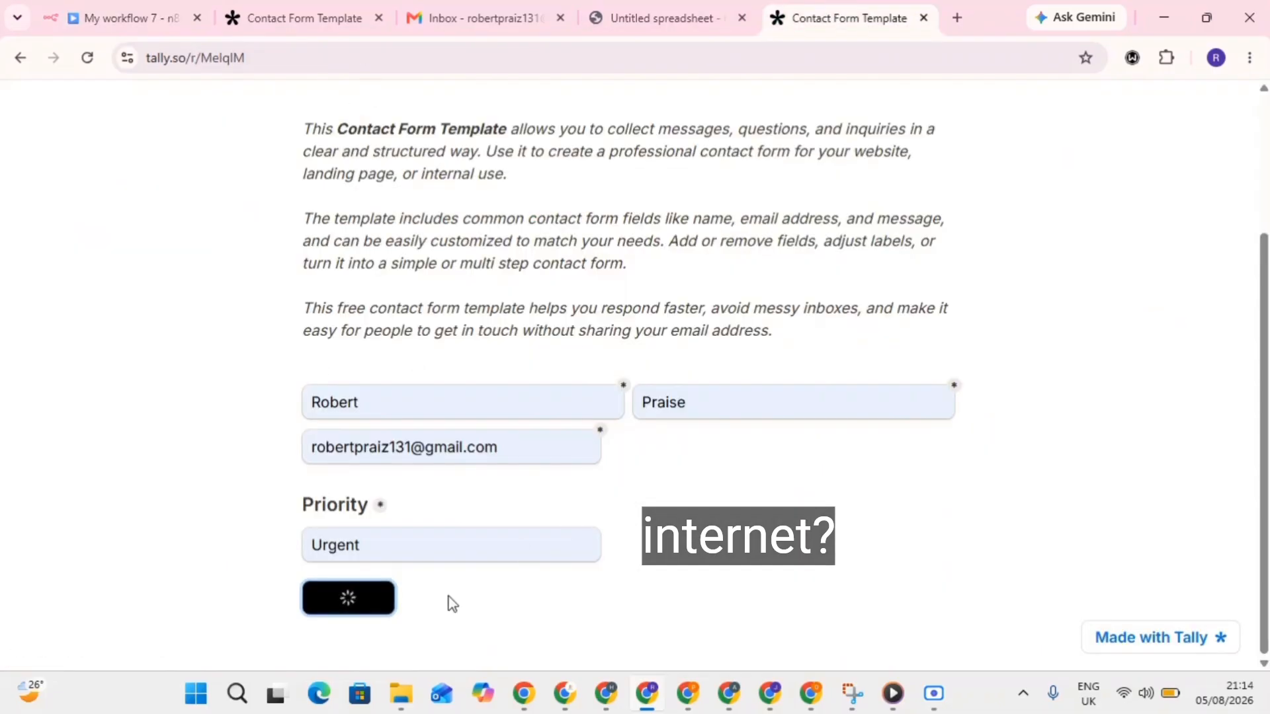
click(88, 58)
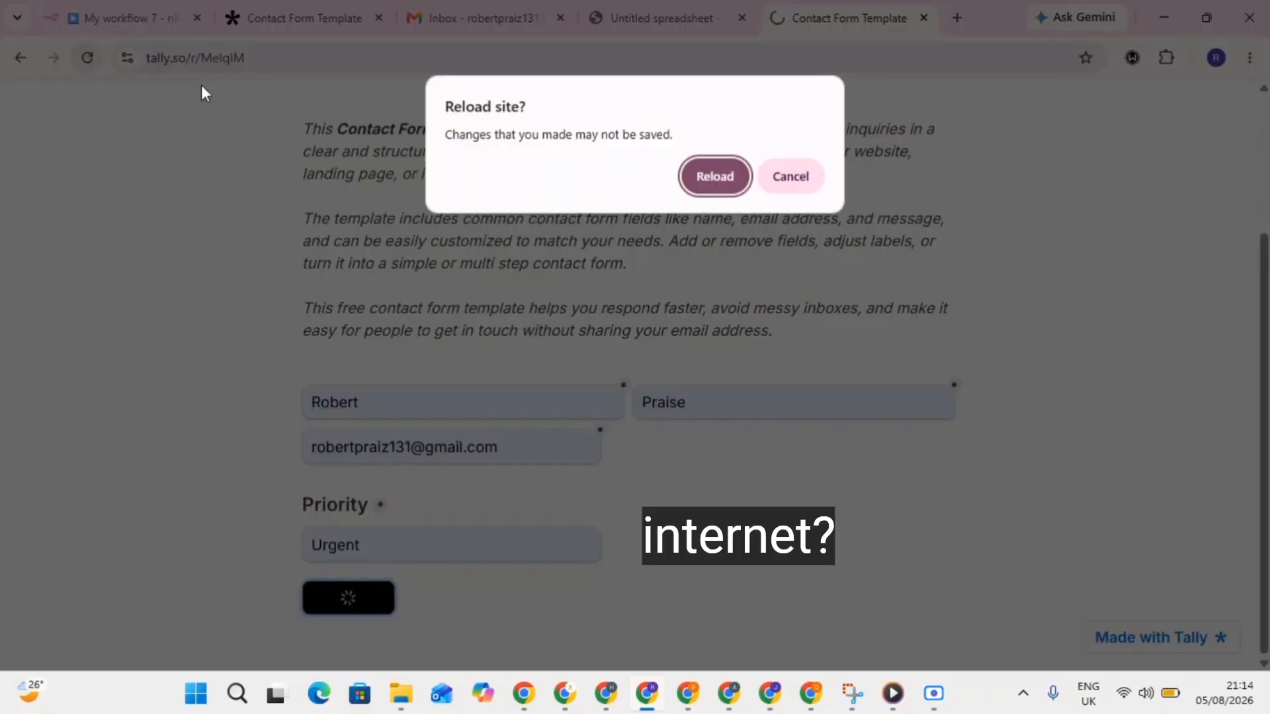
click(715, 174)
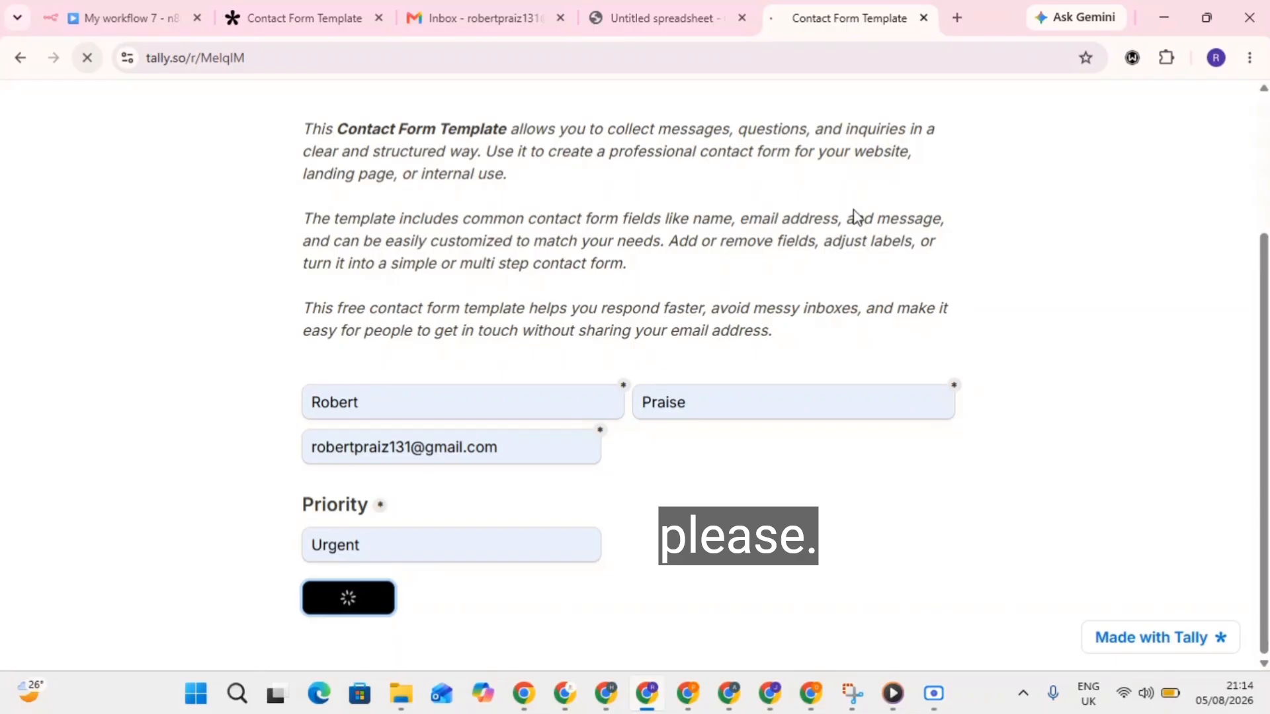
key(ctrl+1)
click(847, 17)
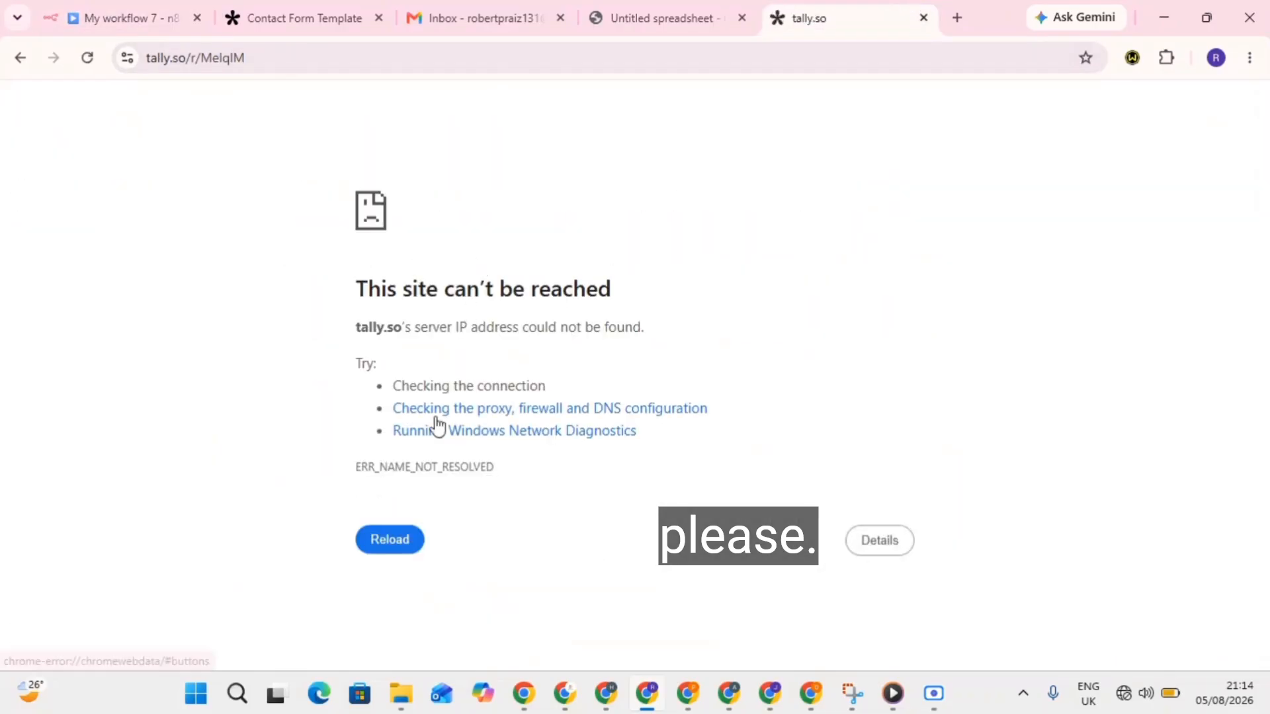
click(389, 540)
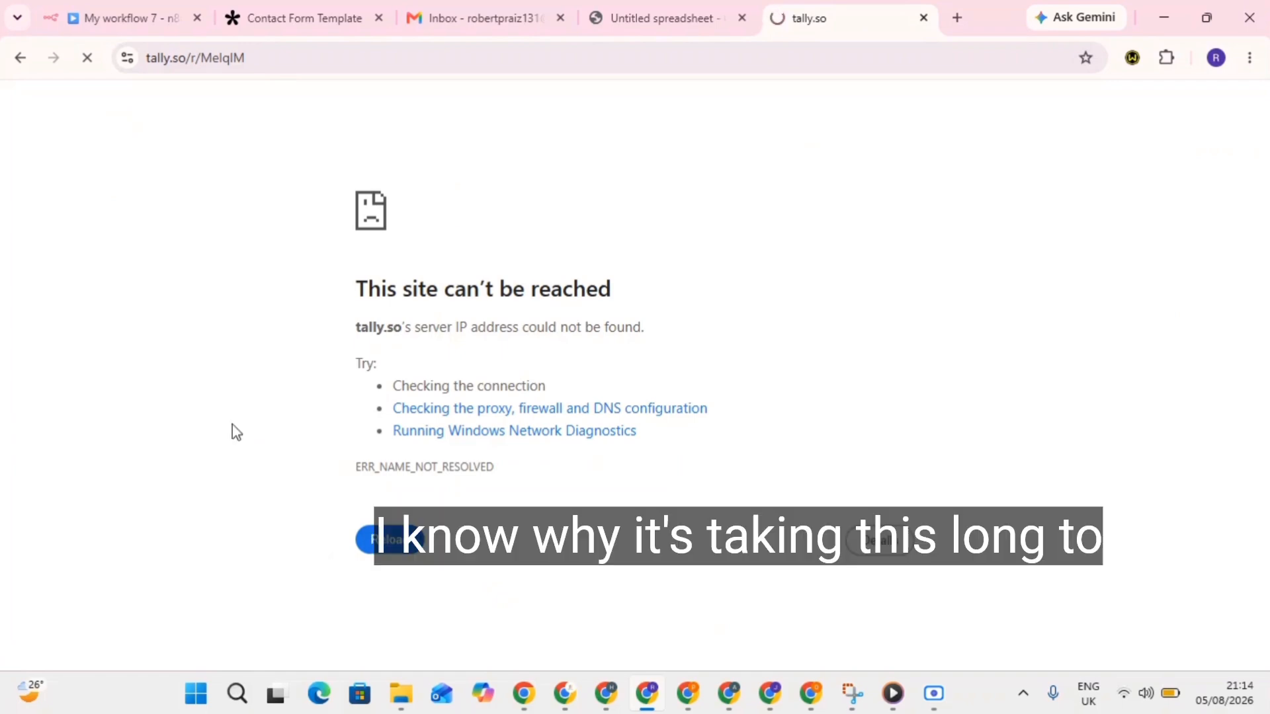
click(89, 57)
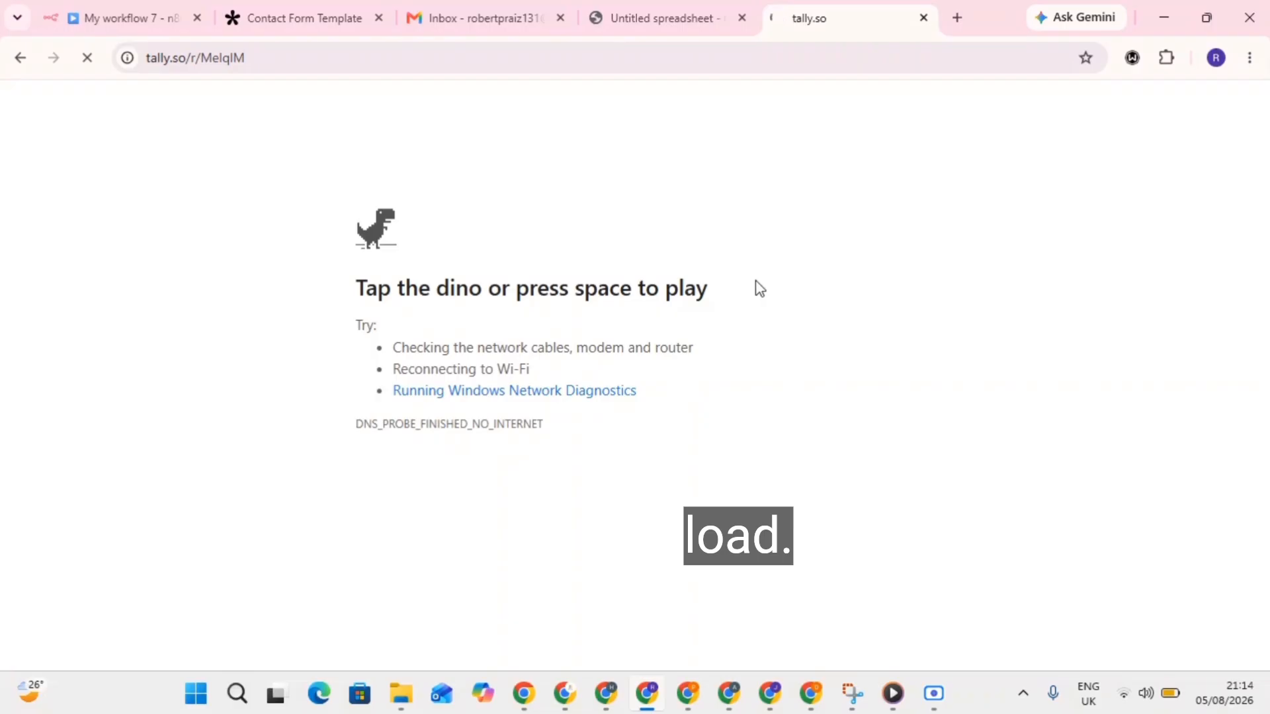
Copy the Tally contact form's share link and close the failed form tab.
click(336, 8)
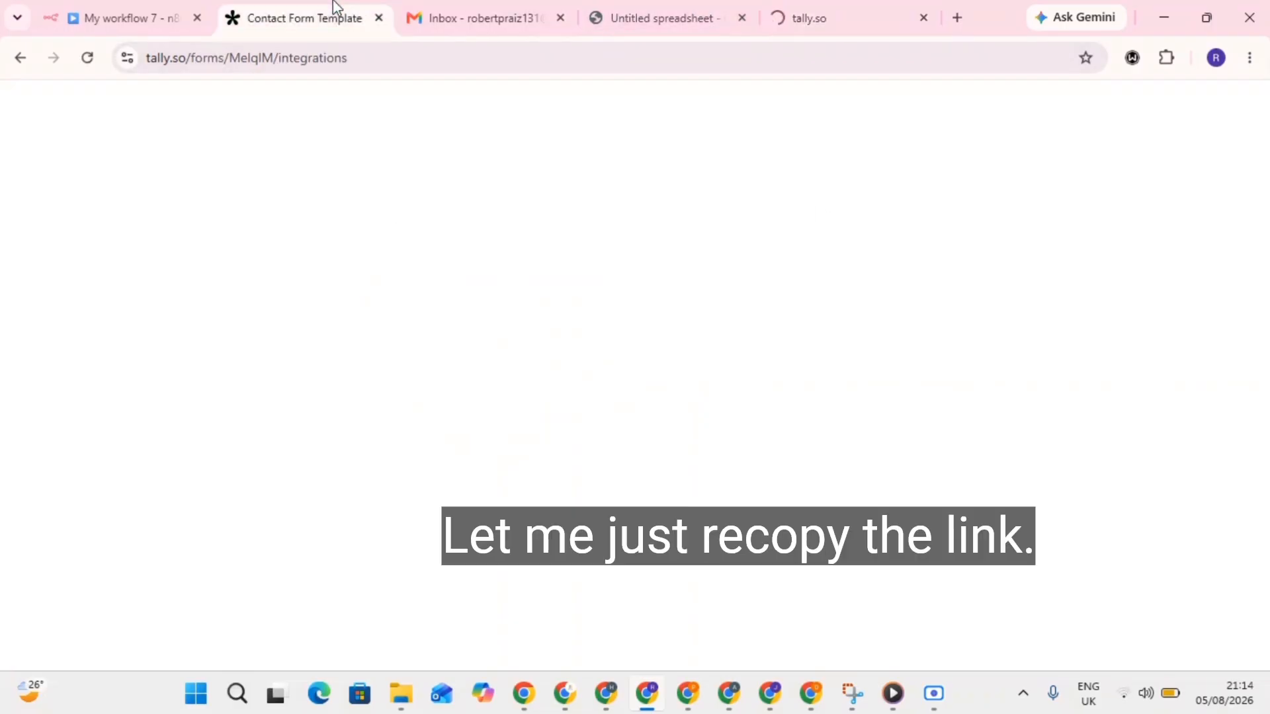
click(1113, 108)
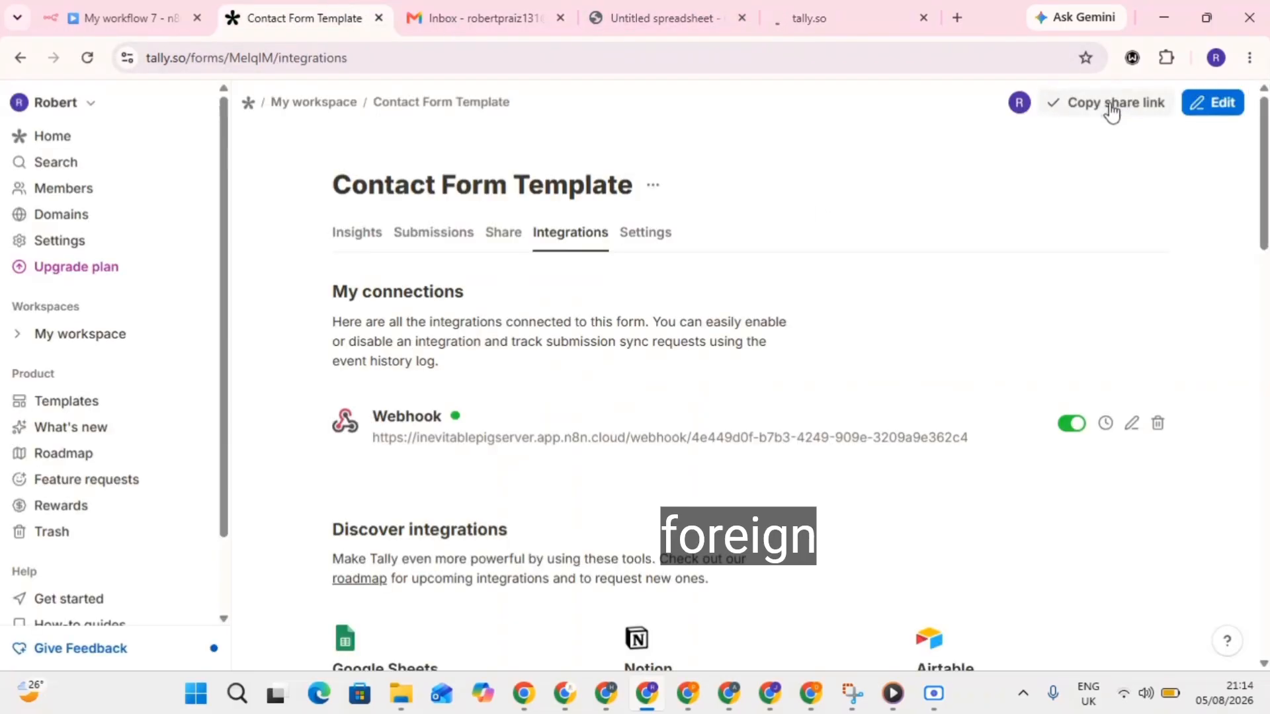
click(923, 17)
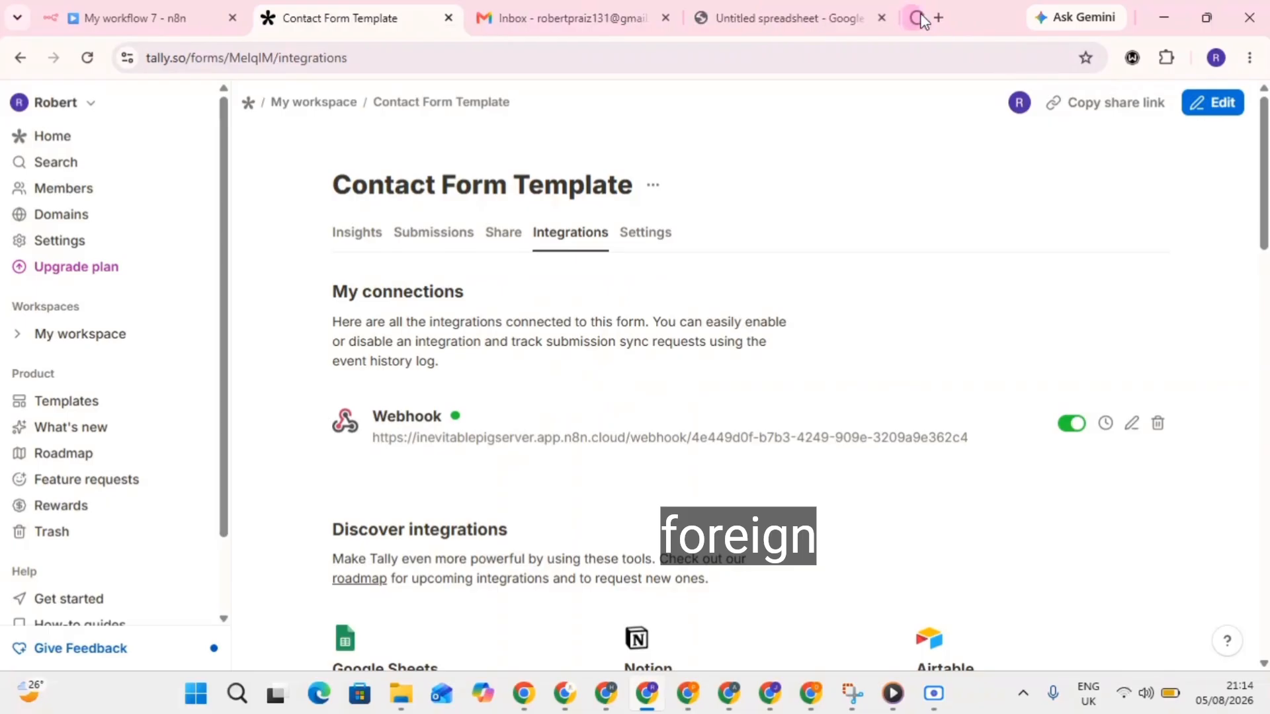
Load the copied share link in a fresh tab, then go to the Untitled spreadsheet.
click(934, 17)
click(788, 53)
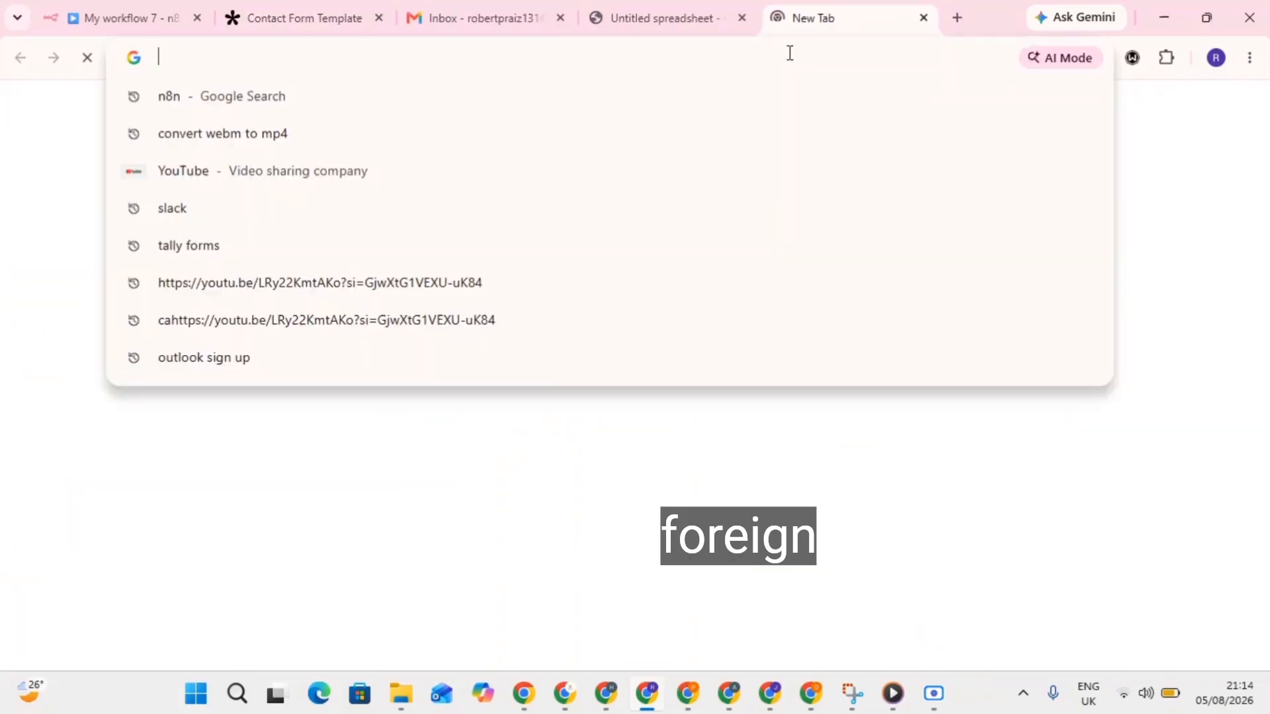
text(https://tally.so/r/MelqIM)
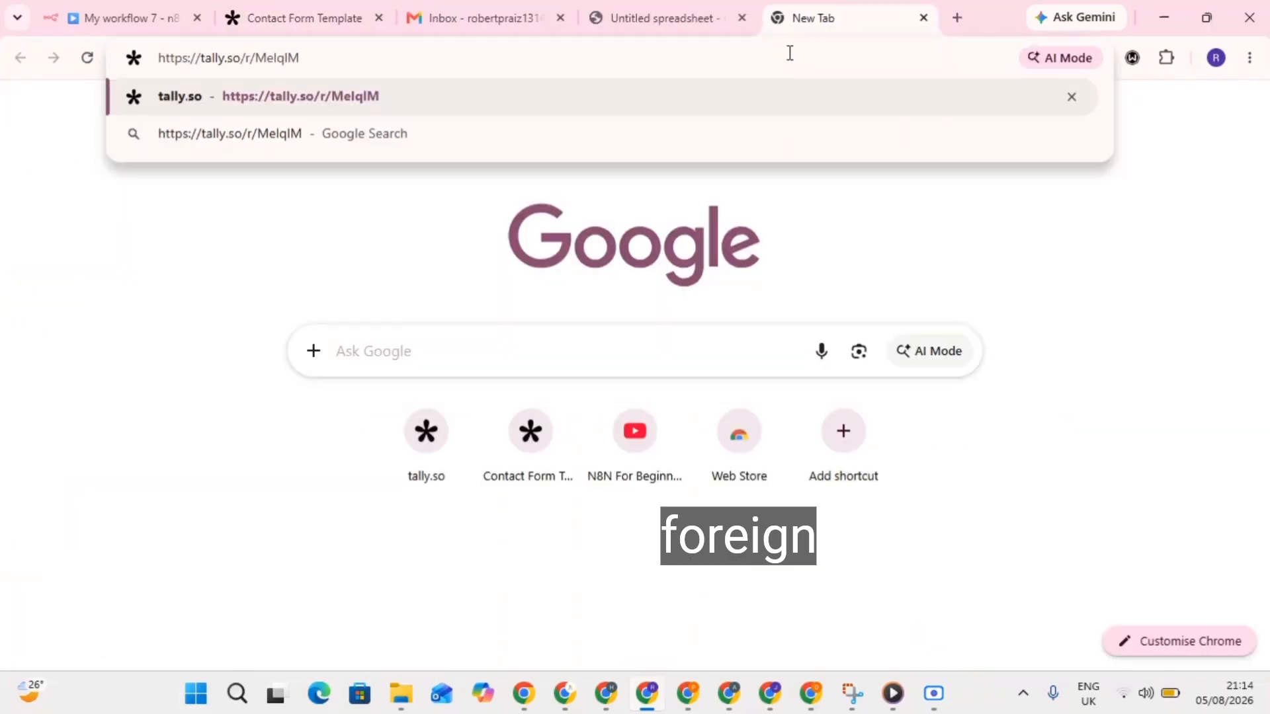
key(Return)
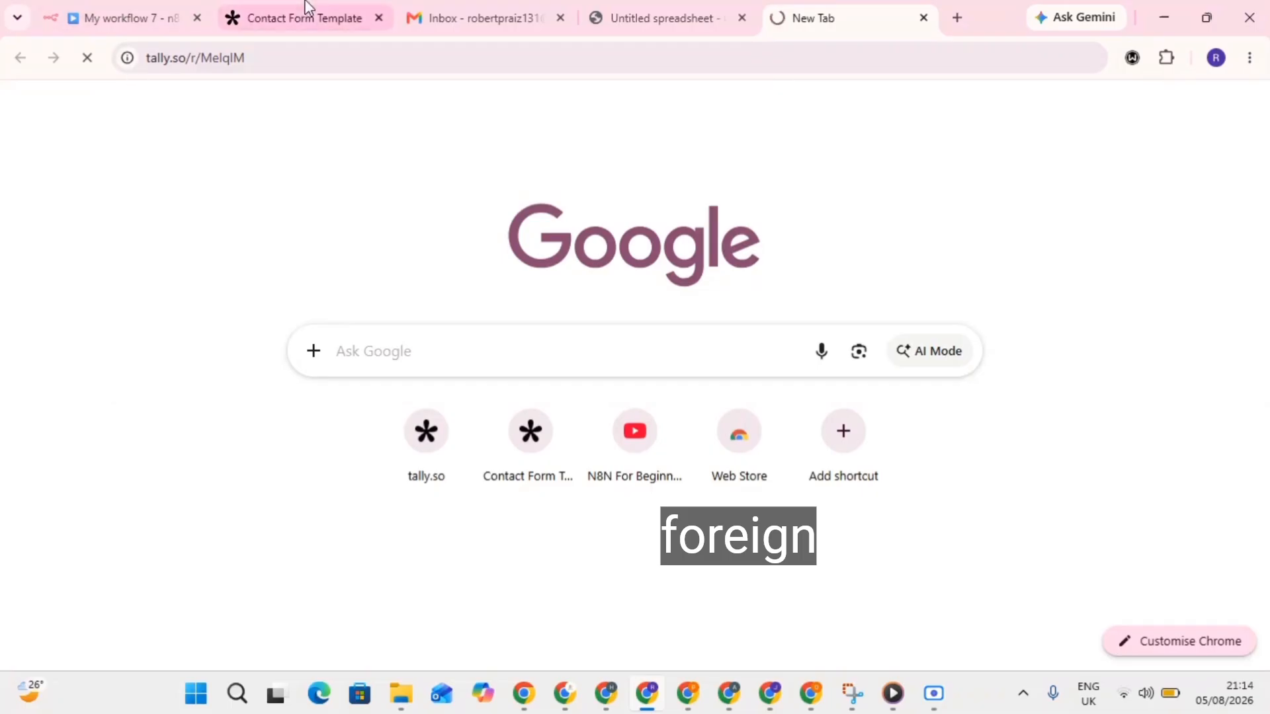
click(463, 12)
Reload the Untitled spreadsheet and retry loading the Tally form page.
click(630, 9)
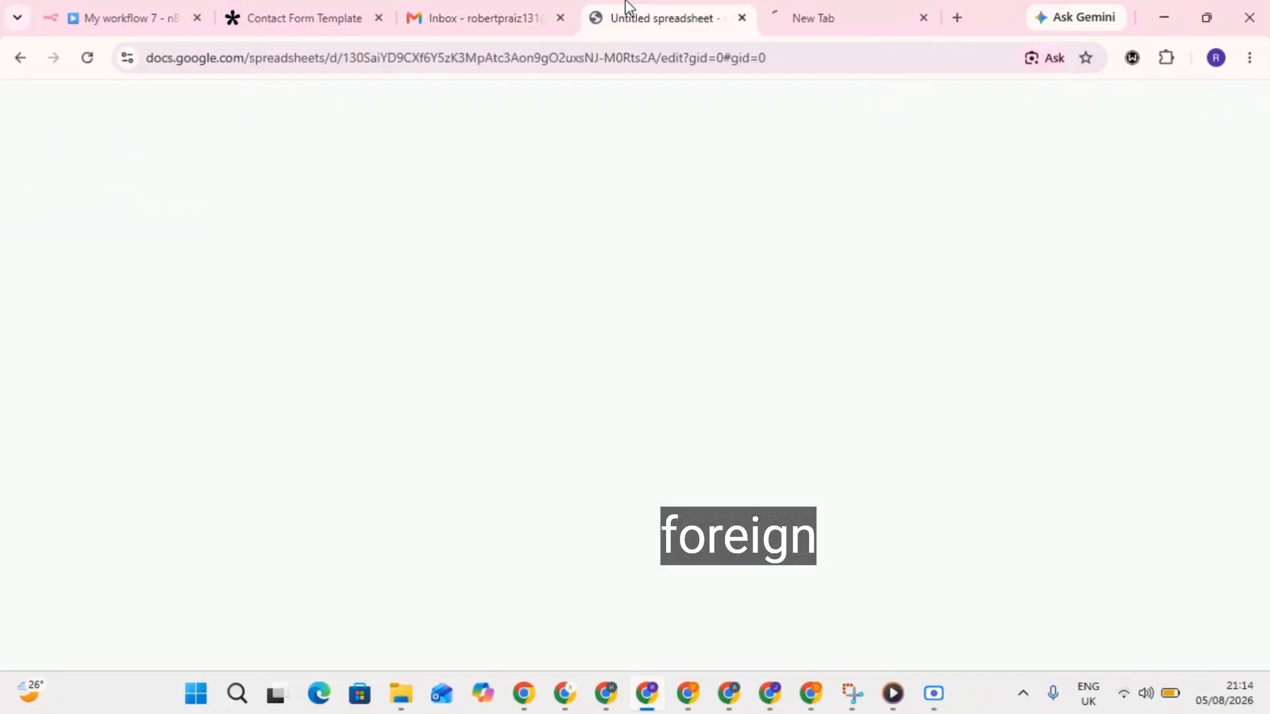
click(93, 59)
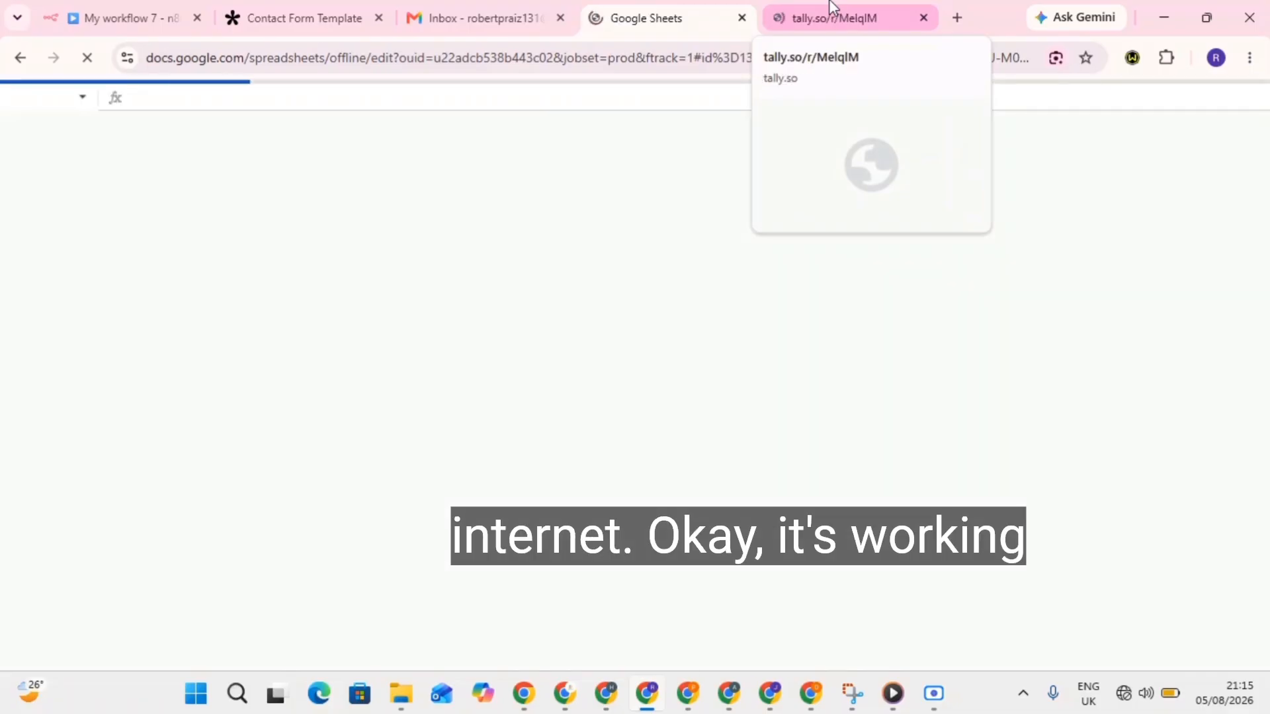
click(832, 10)
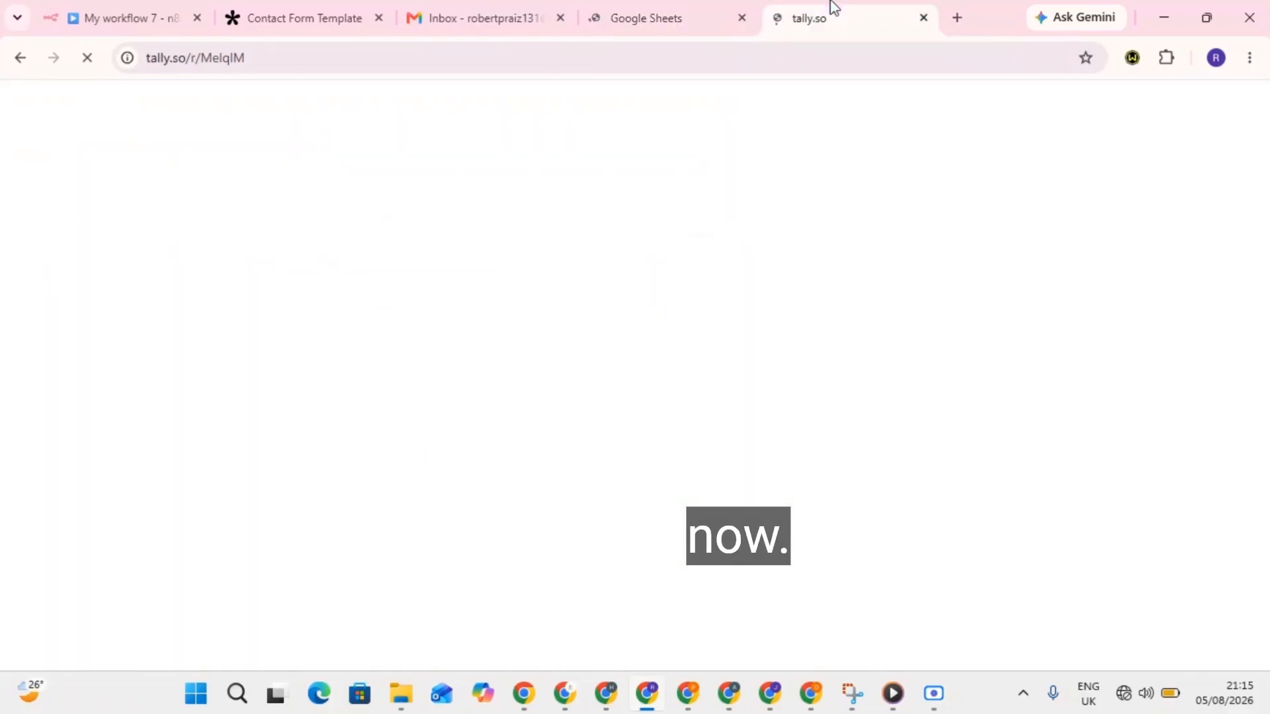
click(624, 10)
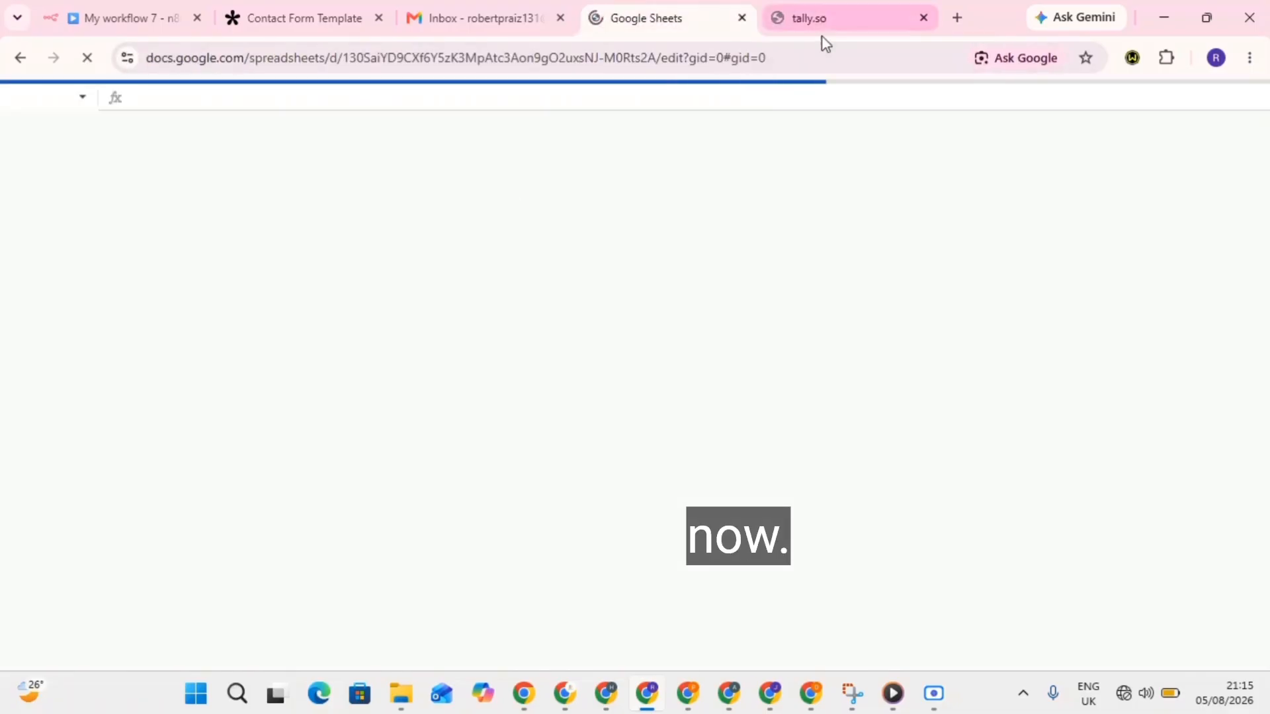
click(819, 14)
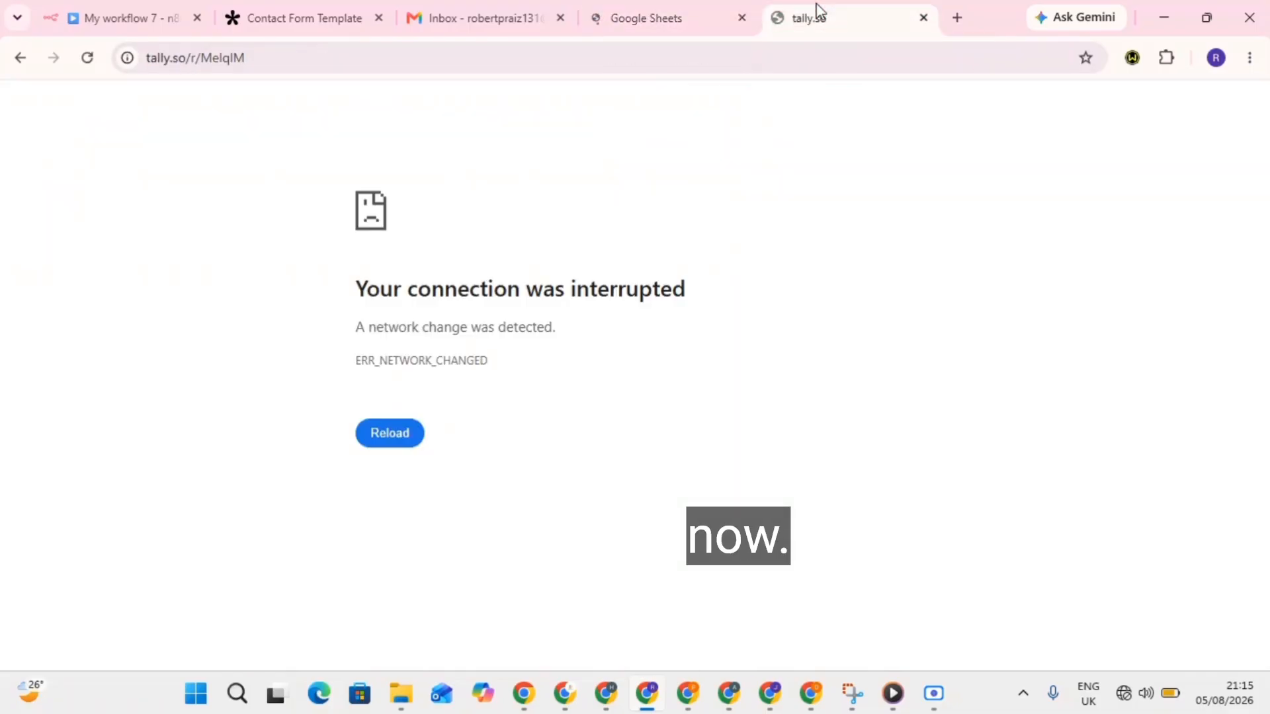
click(101, 65)
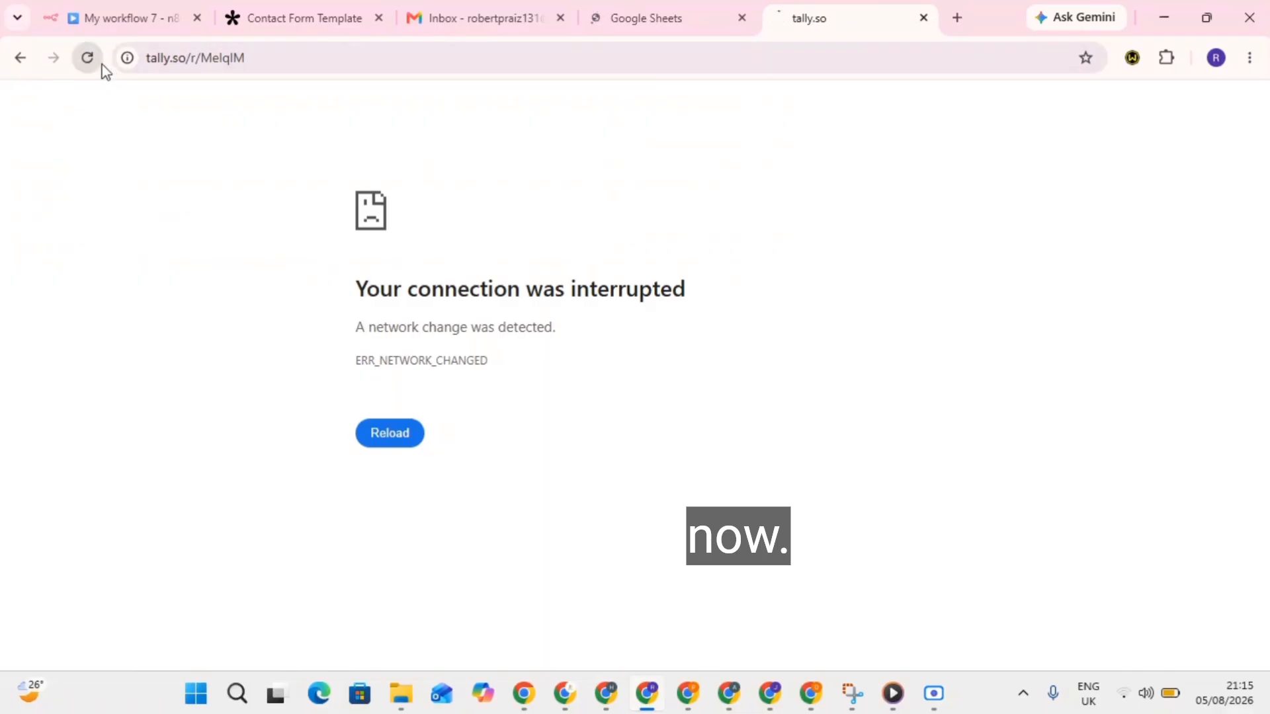
Check the sheet until its two contact rows appear, ending on the still-failing form.
click(658, 9)
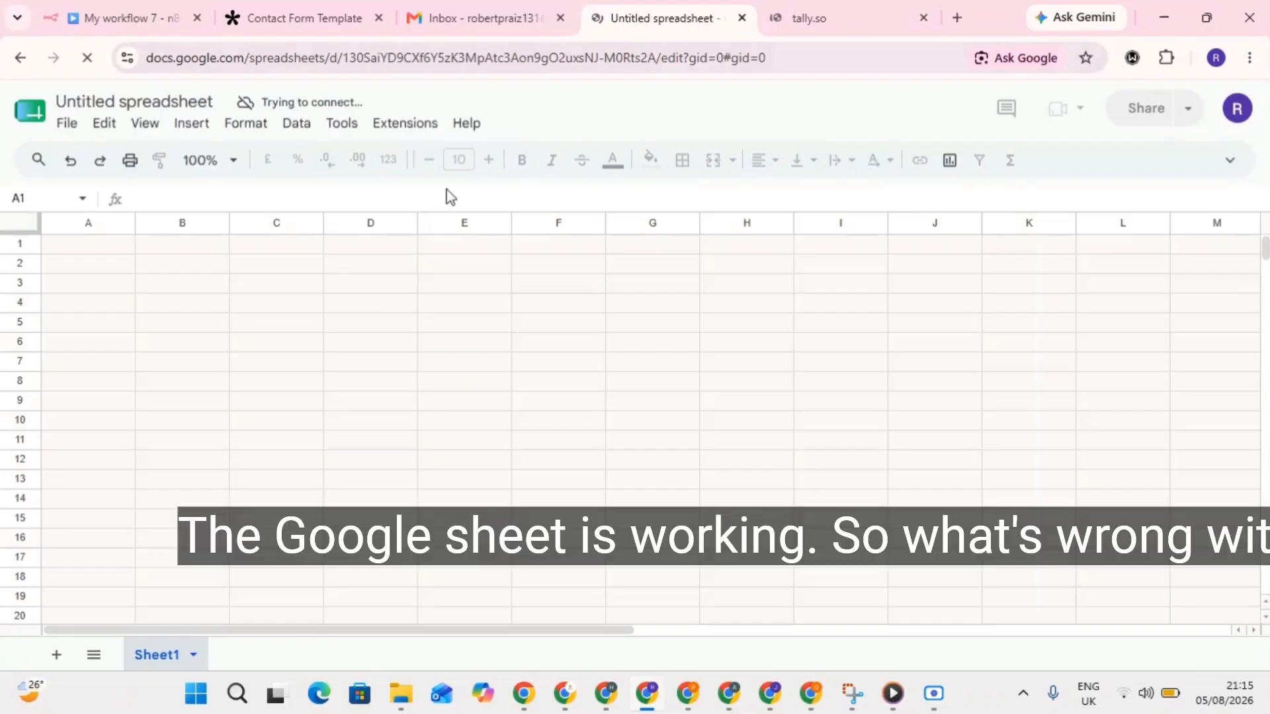
click(802, 18)
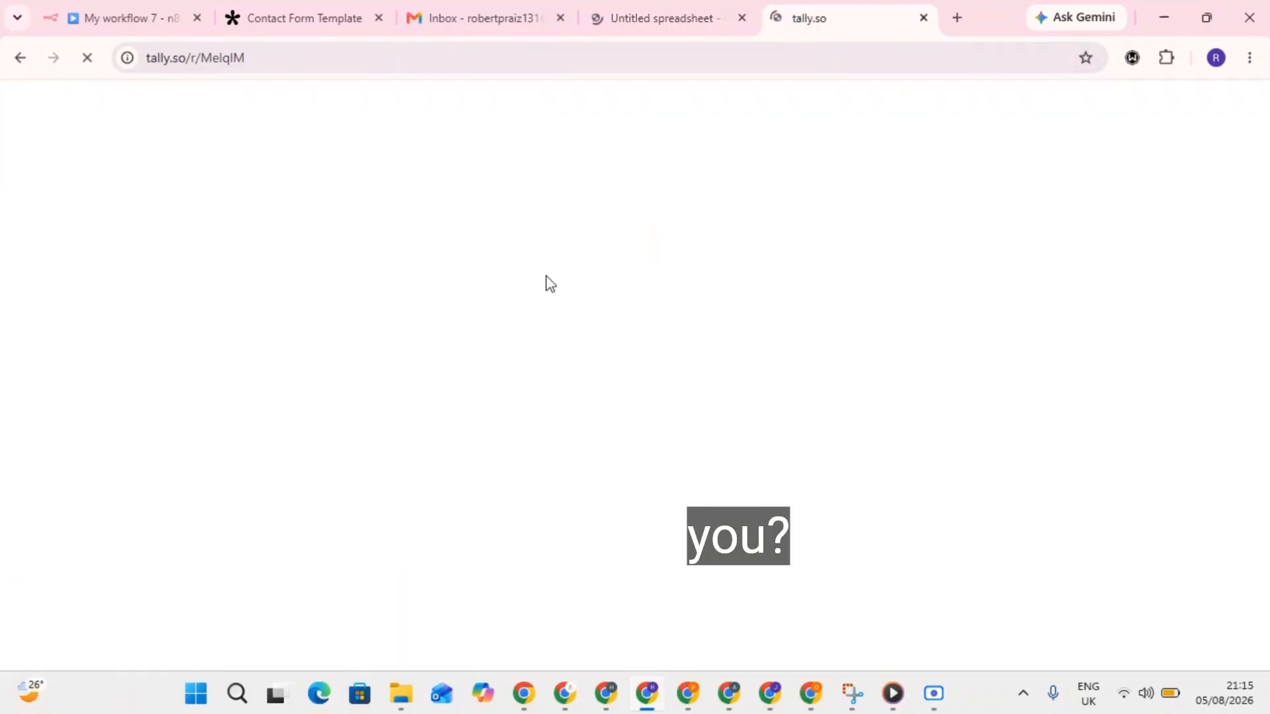
click(717, 8)
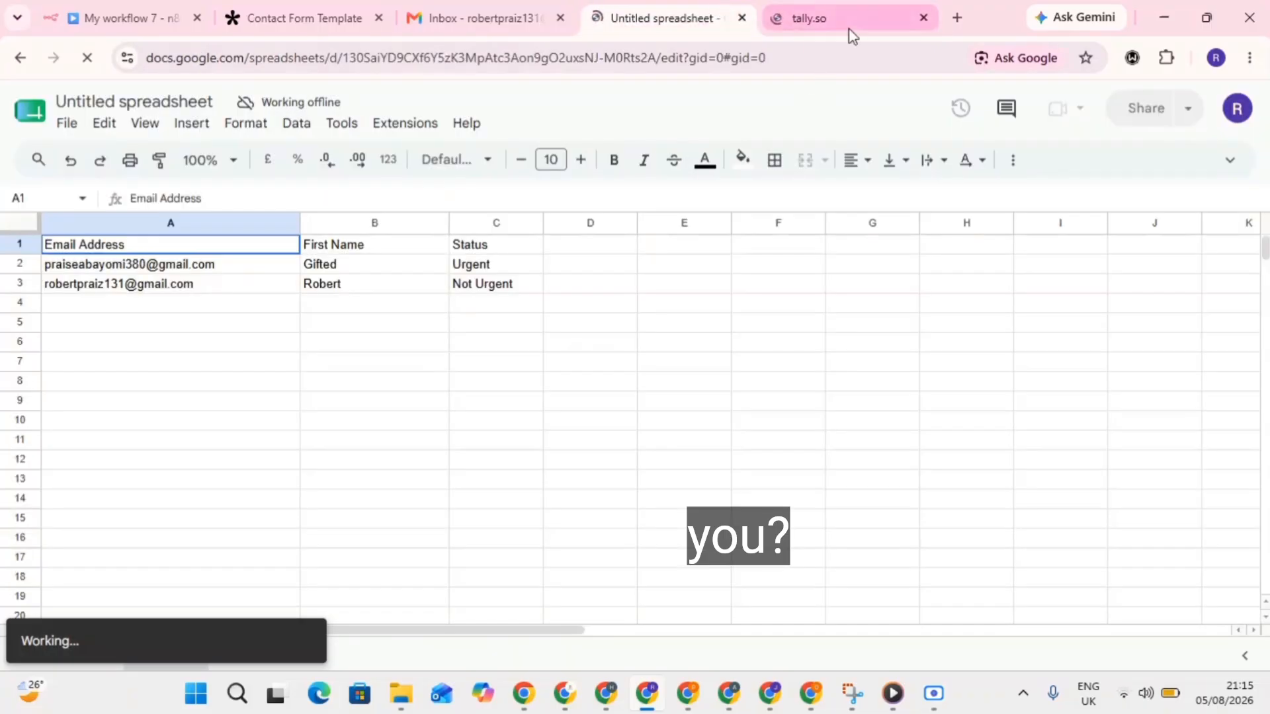
click(831, 7)
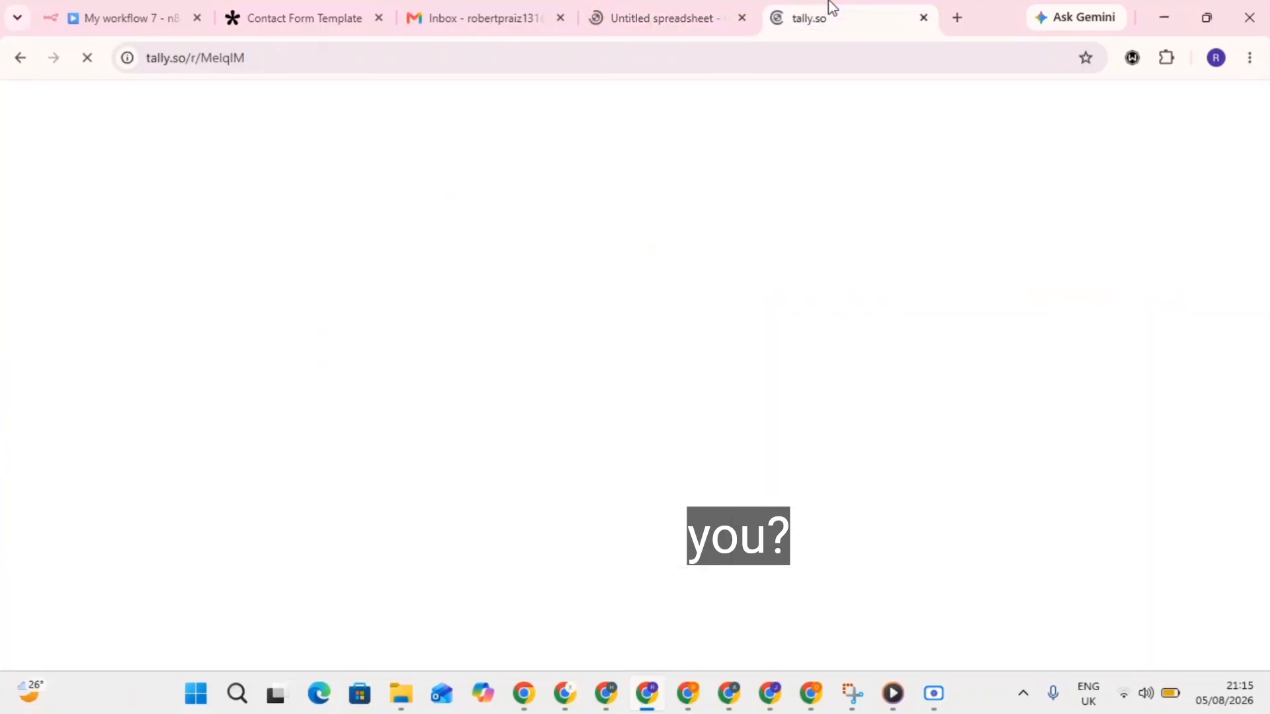
click(676, 8)
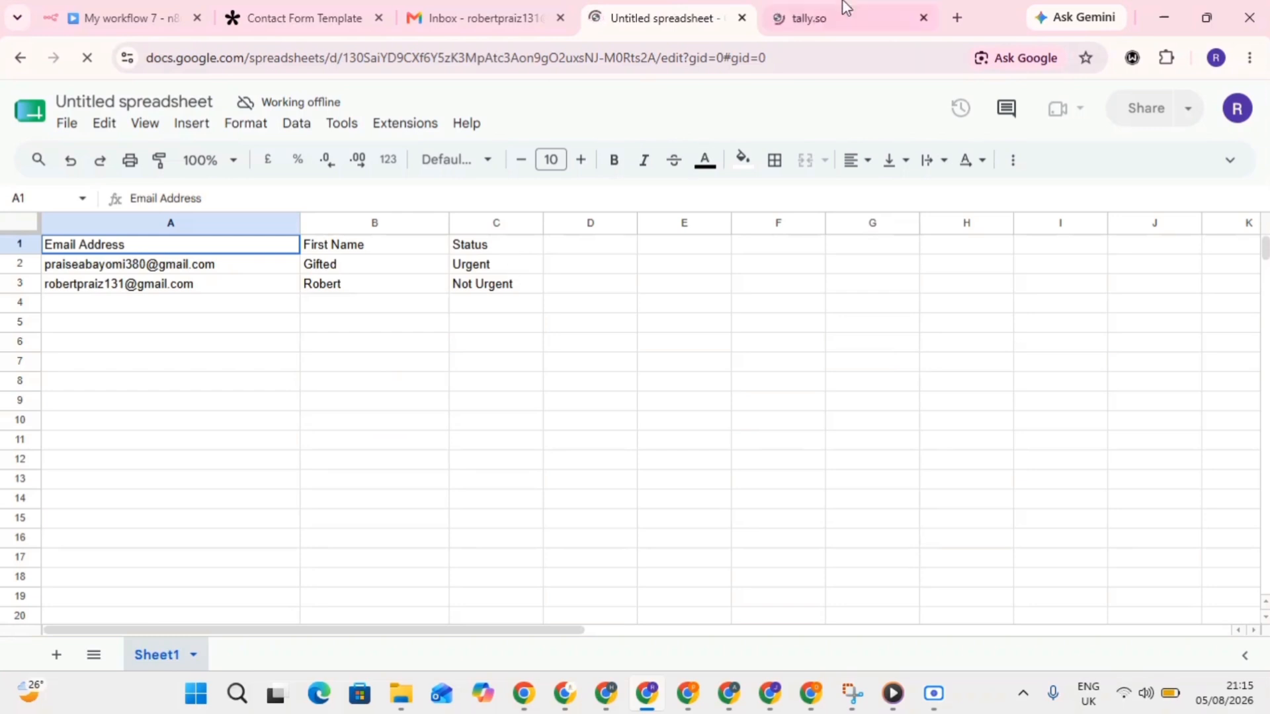
click(843, 6)
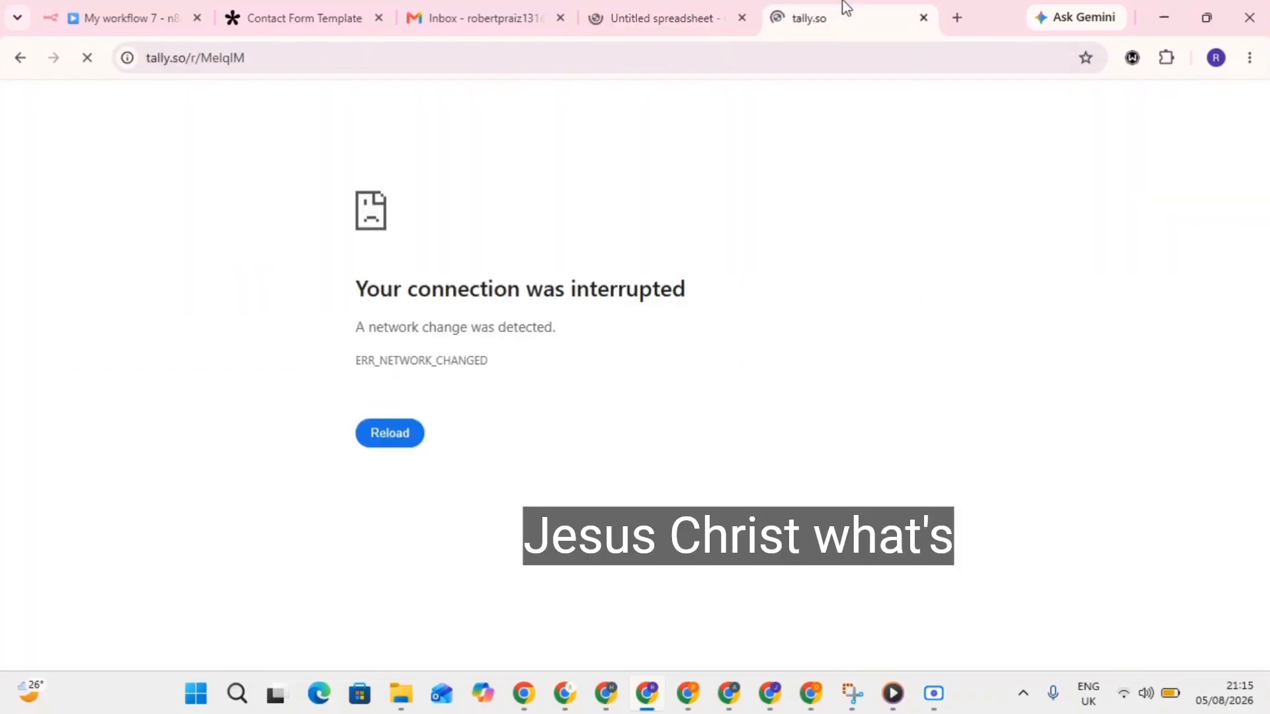
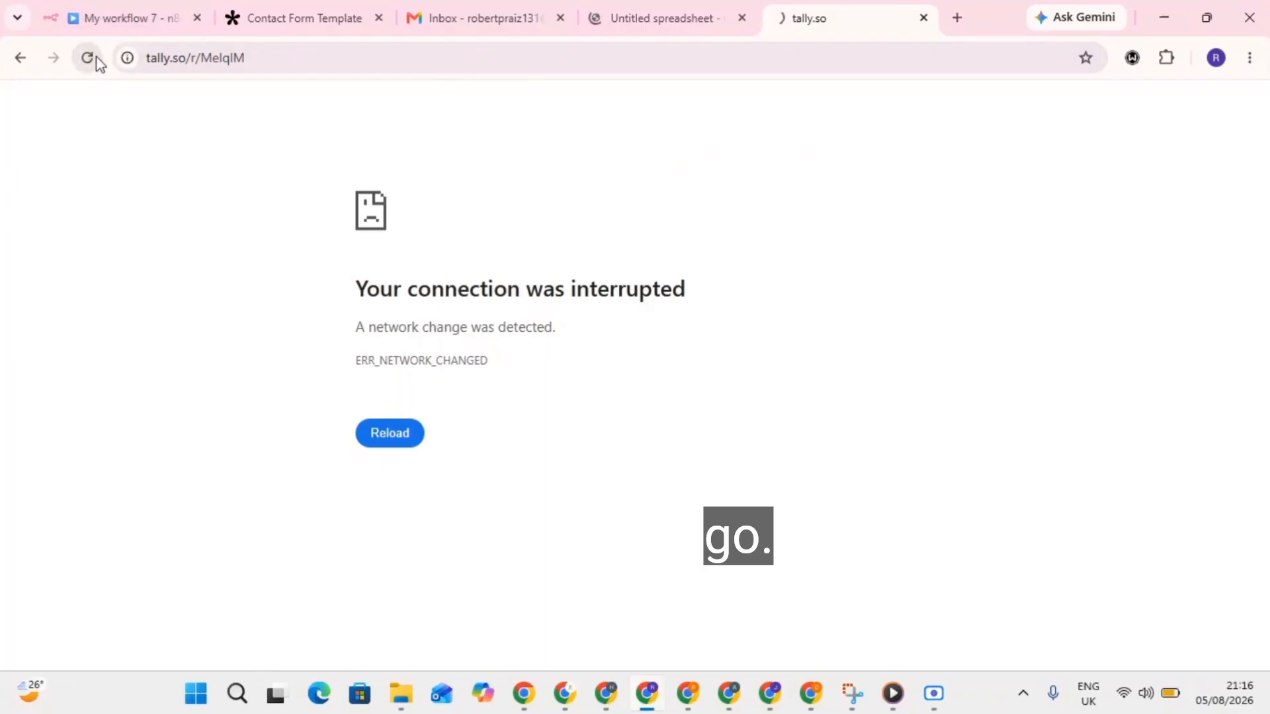
Check the contacts spreadsheet, then close the failed Tally form tab.
click(638, 12)
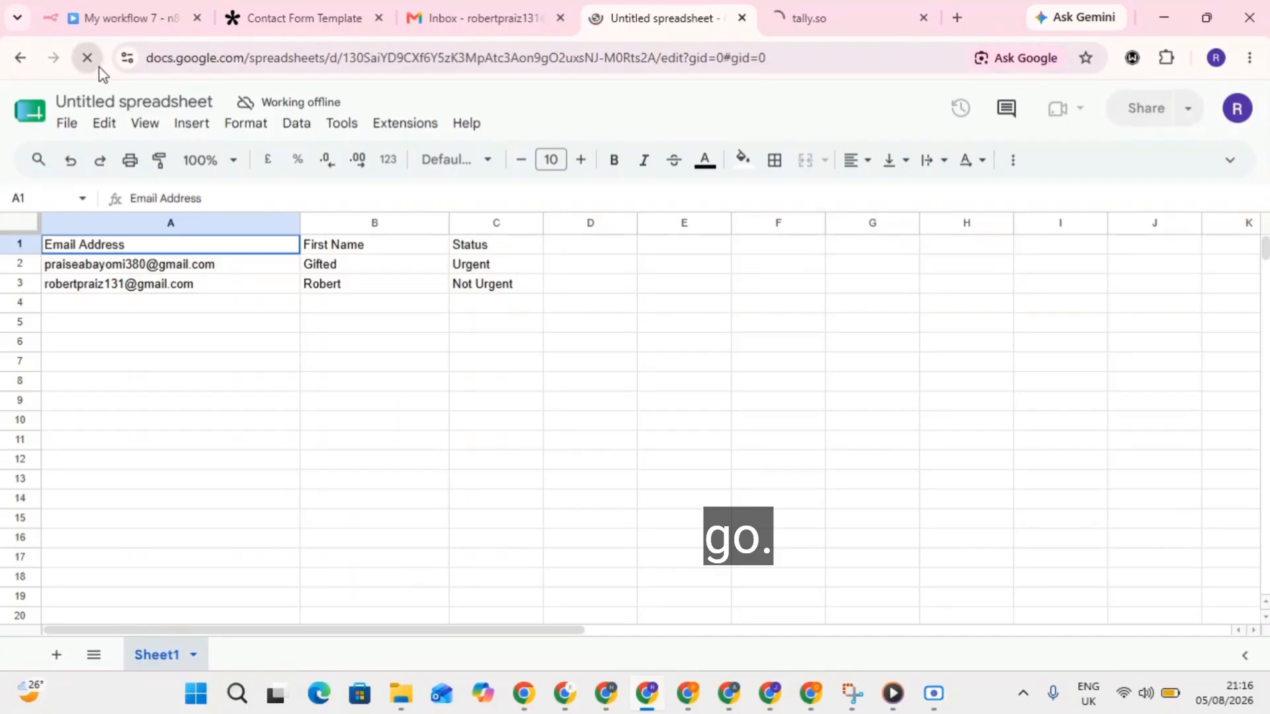
click(843, 8)
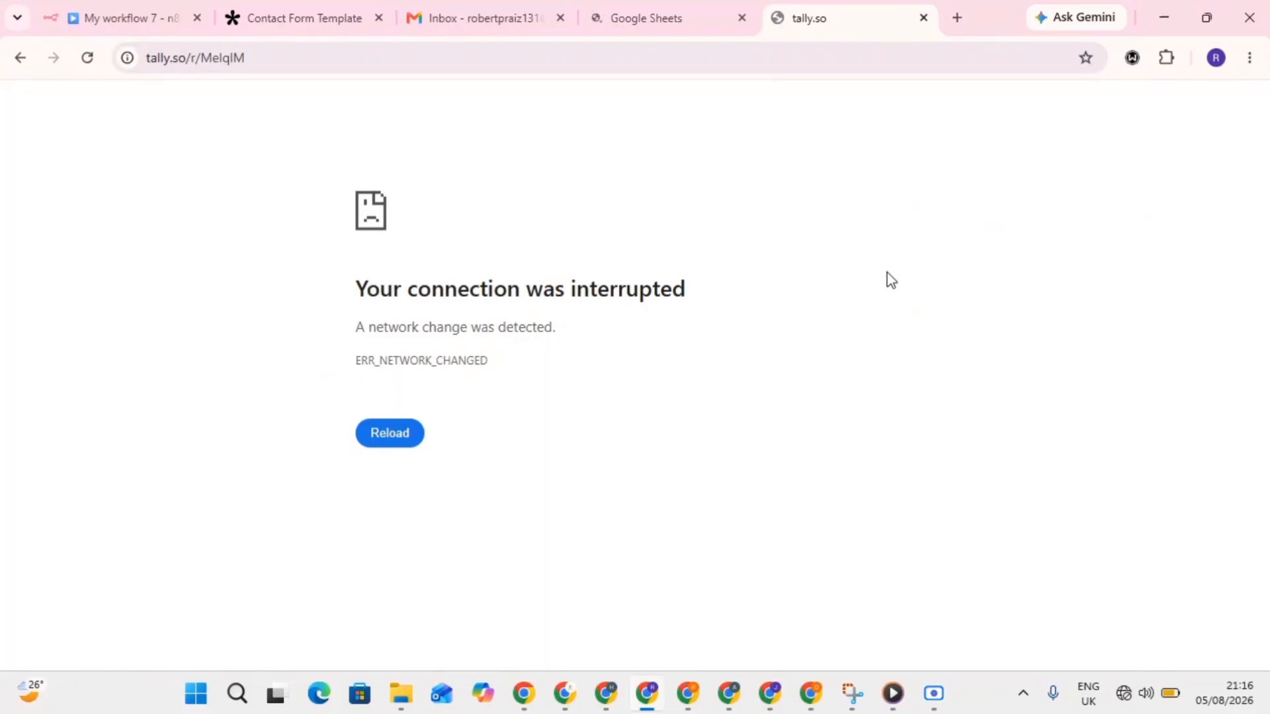
click(922, 18)
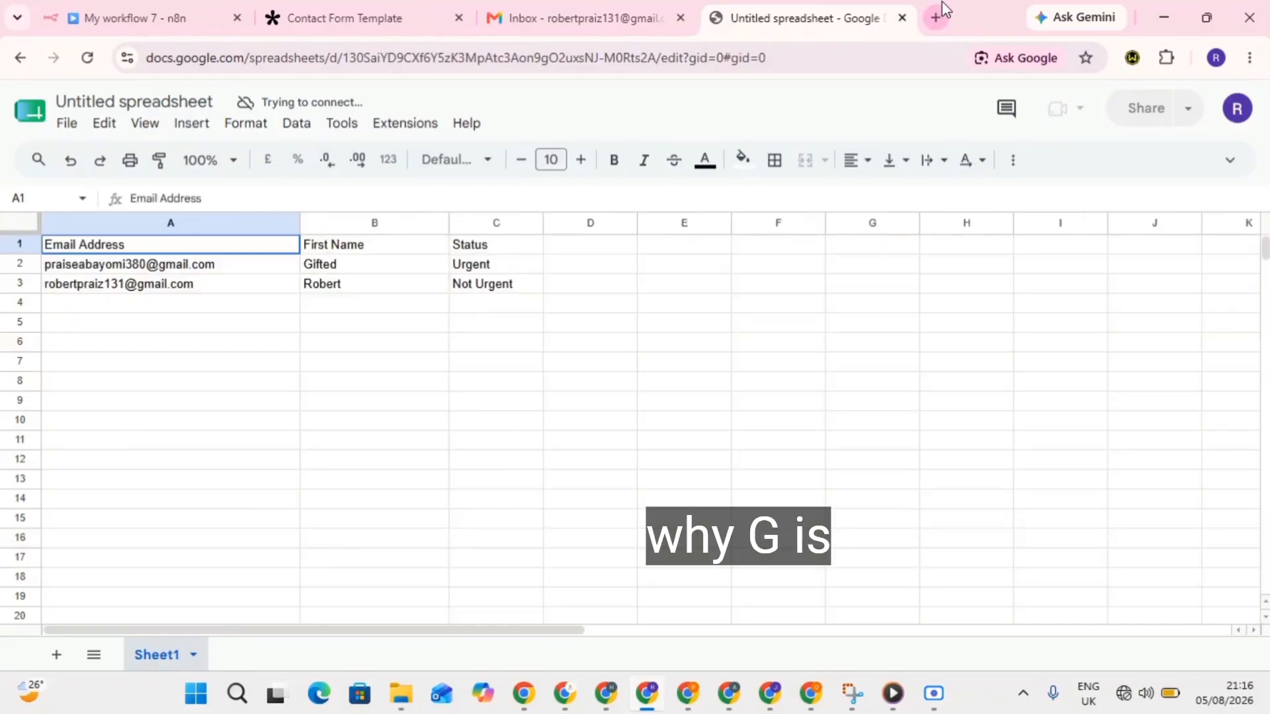
Retry the pasted Tally form link in a new tab, then close the offline page.
click(936, 17)
click(596, 59)
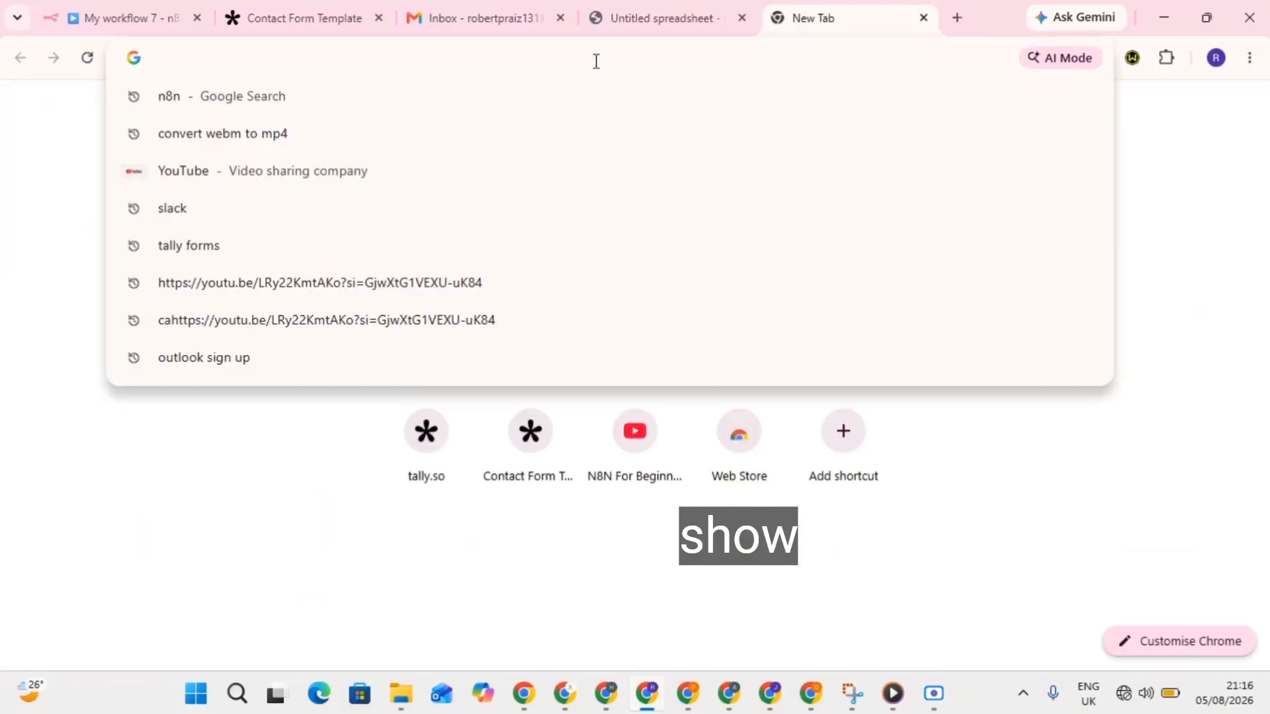
text(https://tally.so/r/MelqlM)
key(Return)
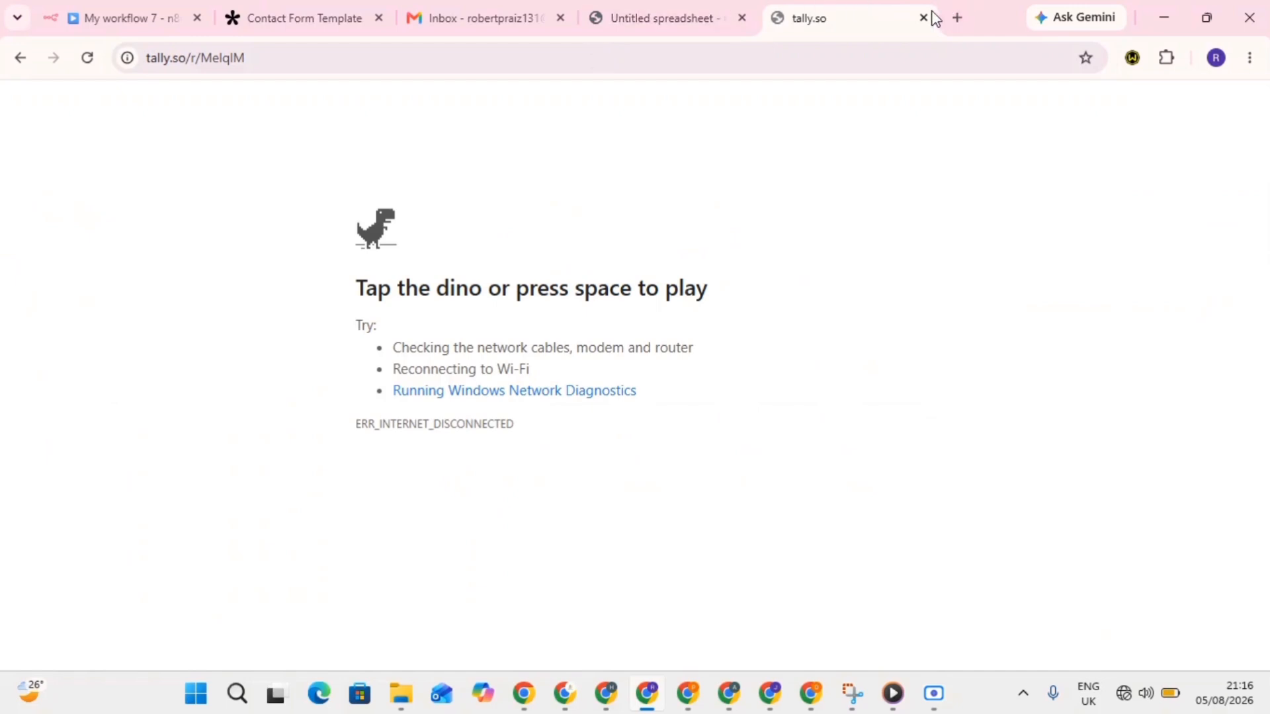
click(923, 18)
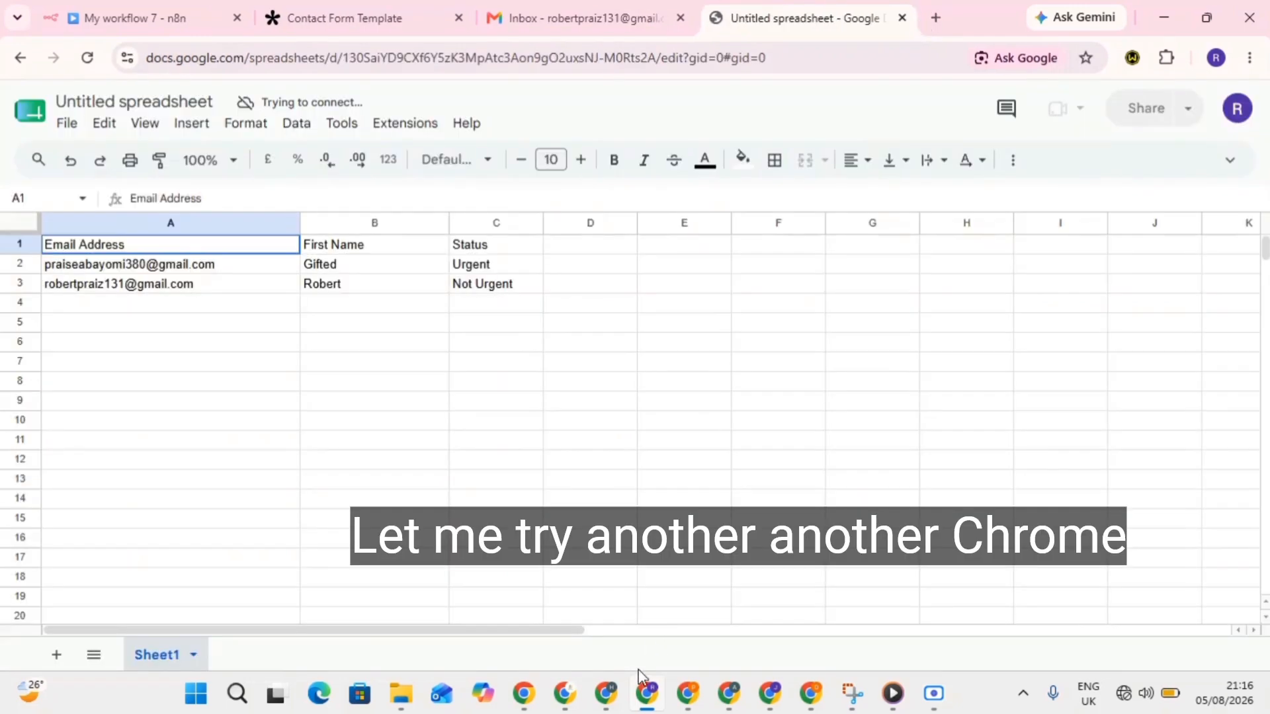
Load the Tally form link in the other browser window and dismiss the restore pages prompt.
click(810, 693)
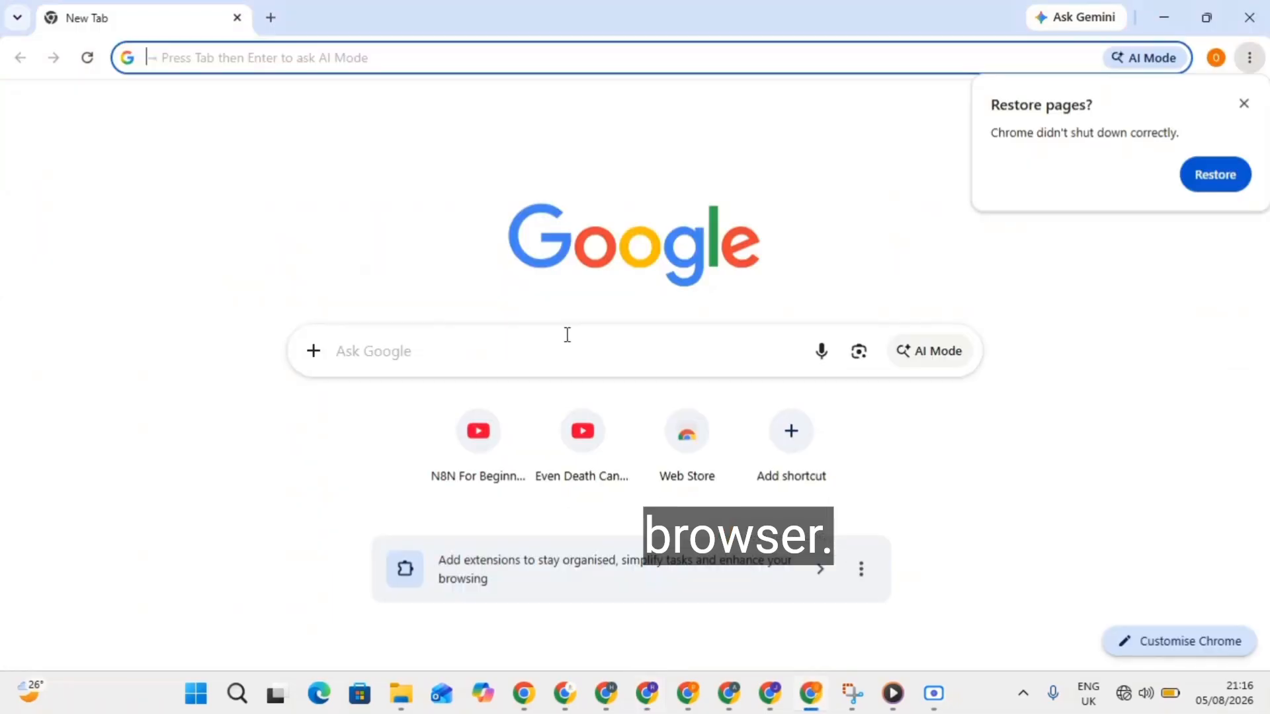
click(269, 51)
text(https://tally.so/r/MelqlM)
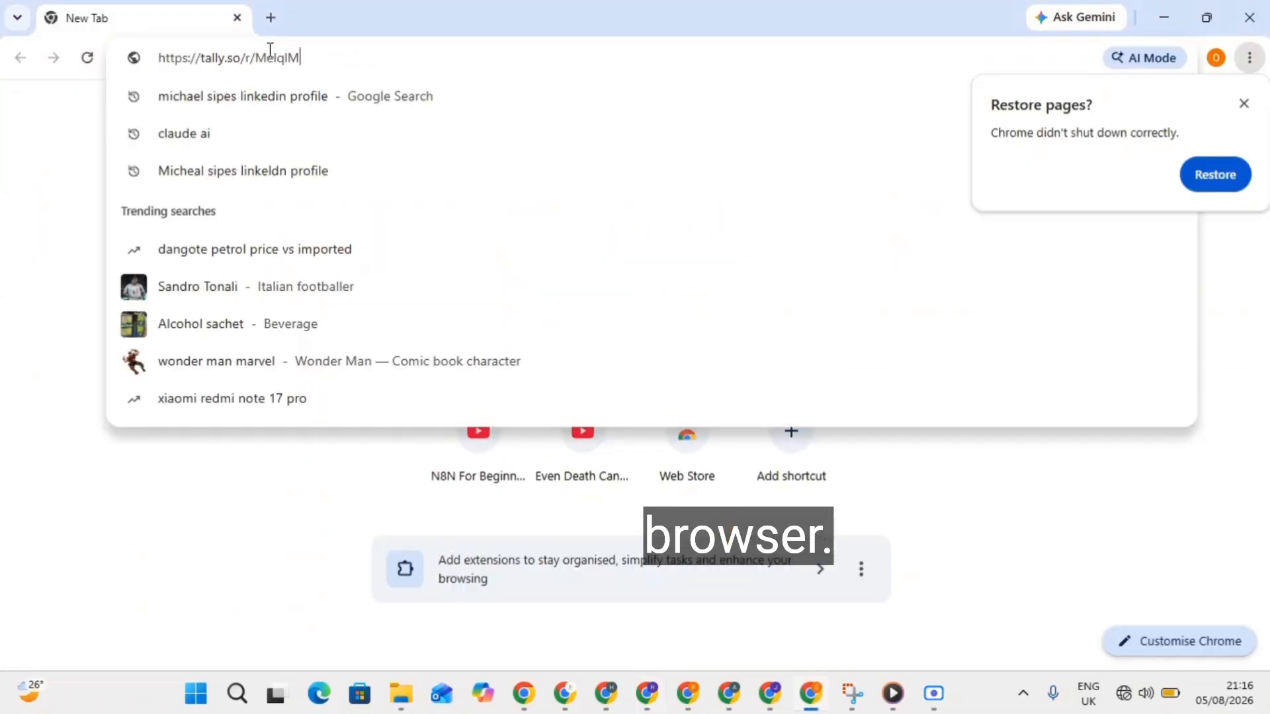
key(Return)
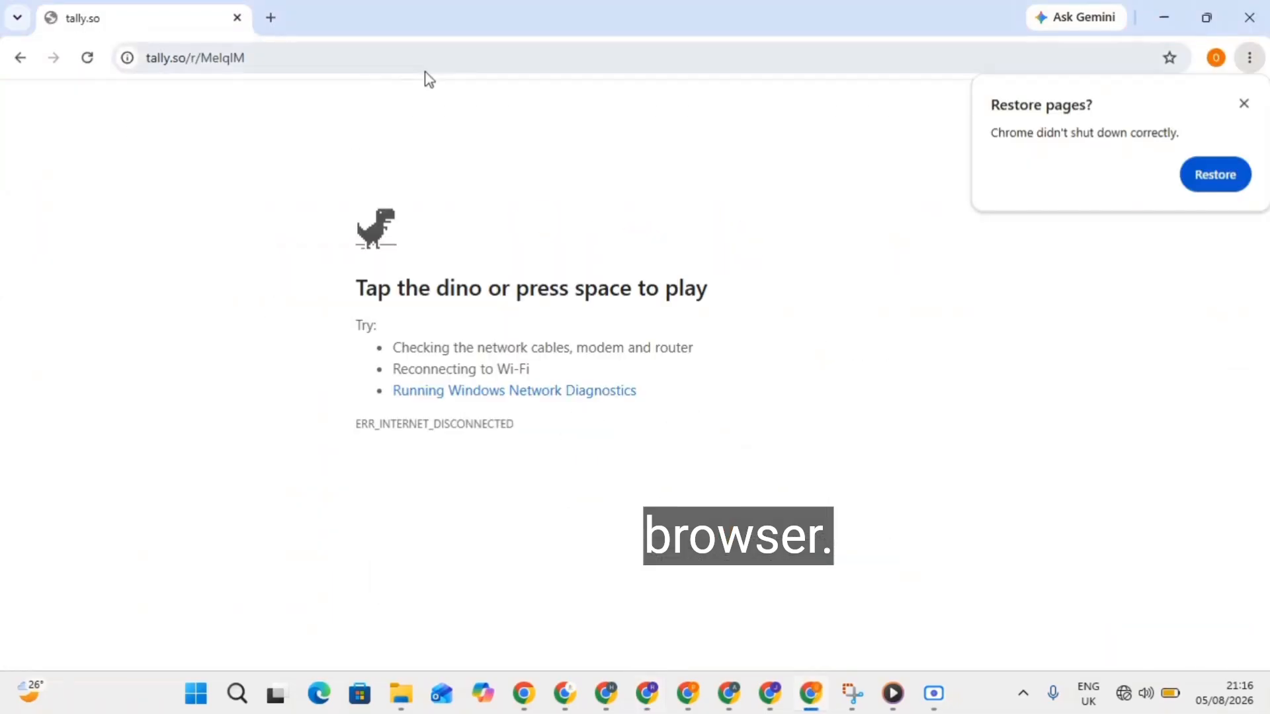
click(1249, 107)
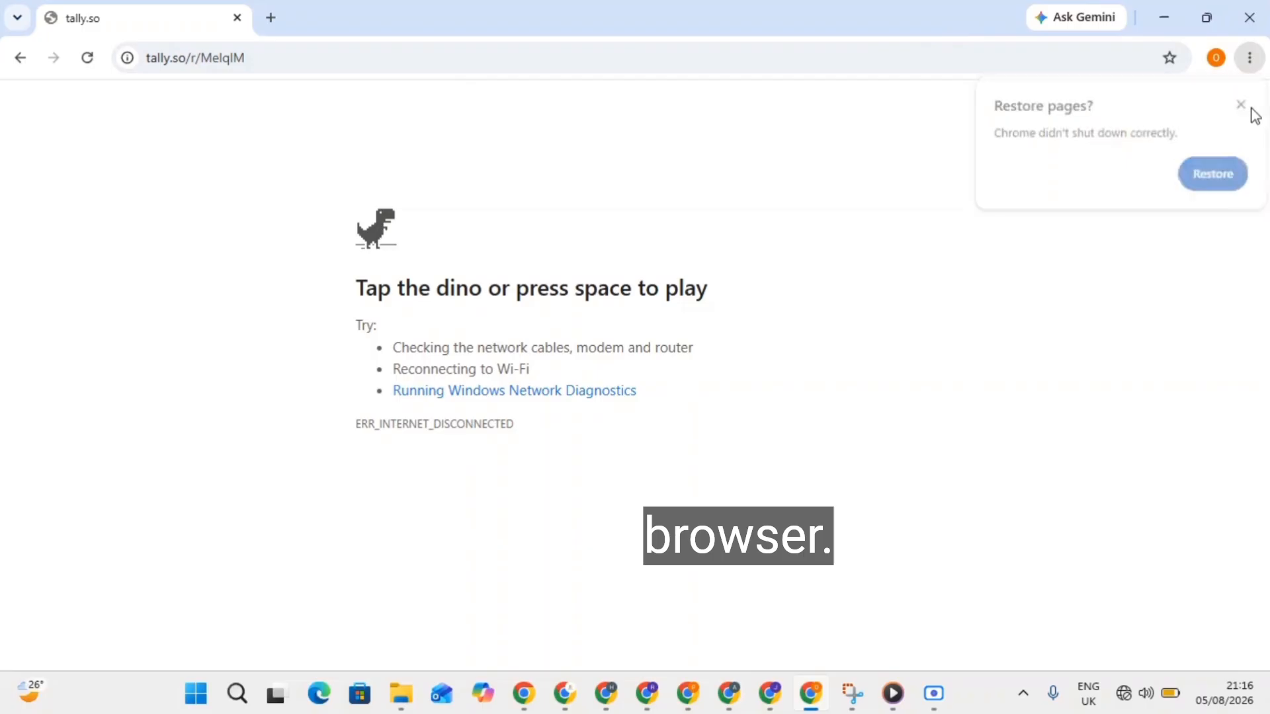
Reconnect to the available Wi-Fi network from quick settings, then bring the screen recorder forward.
click(1135, 699)
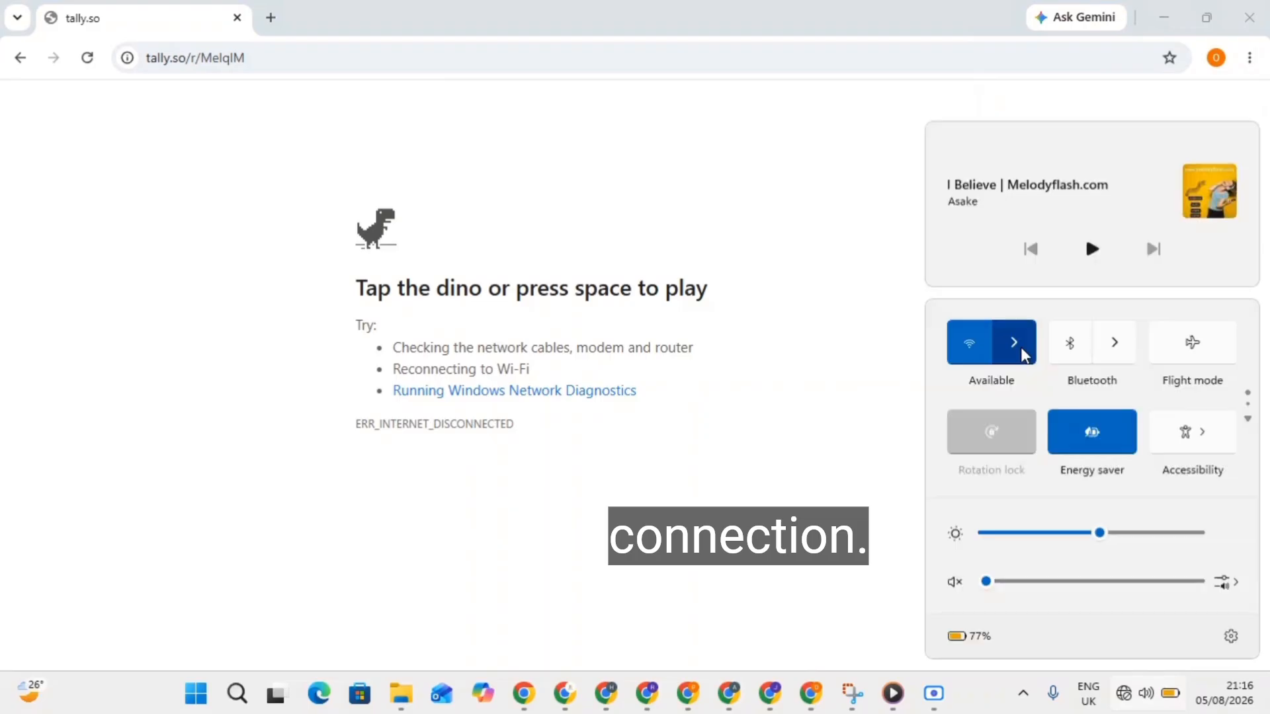
click(1018, 344)
click(1052, 380)
click(1151, 456)
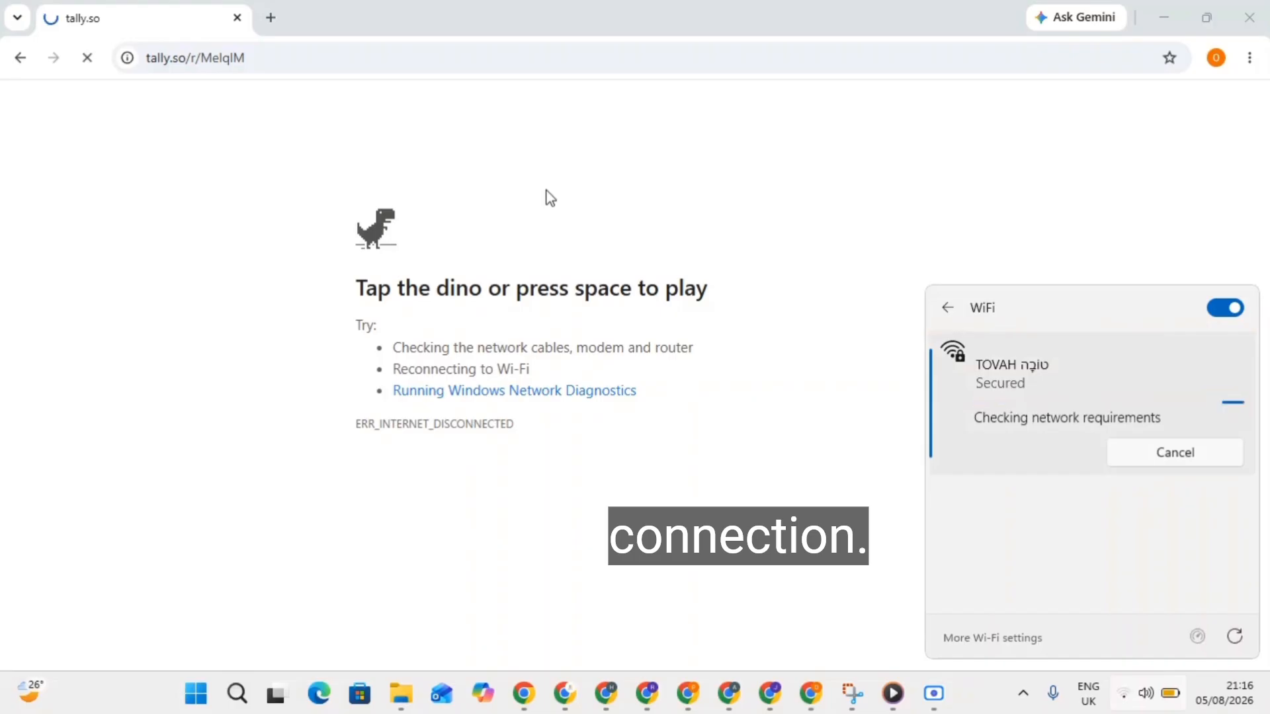
click(106, 163)
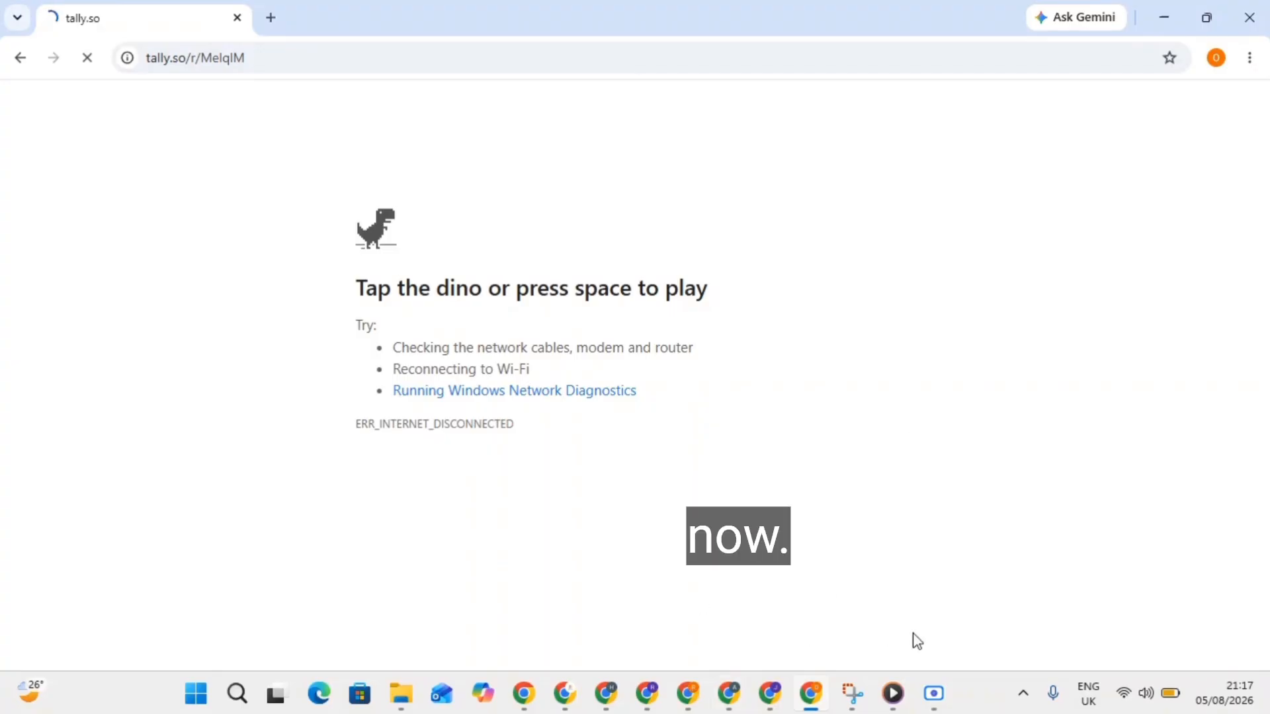
mouse_move(929, 688)
click(912, 609)
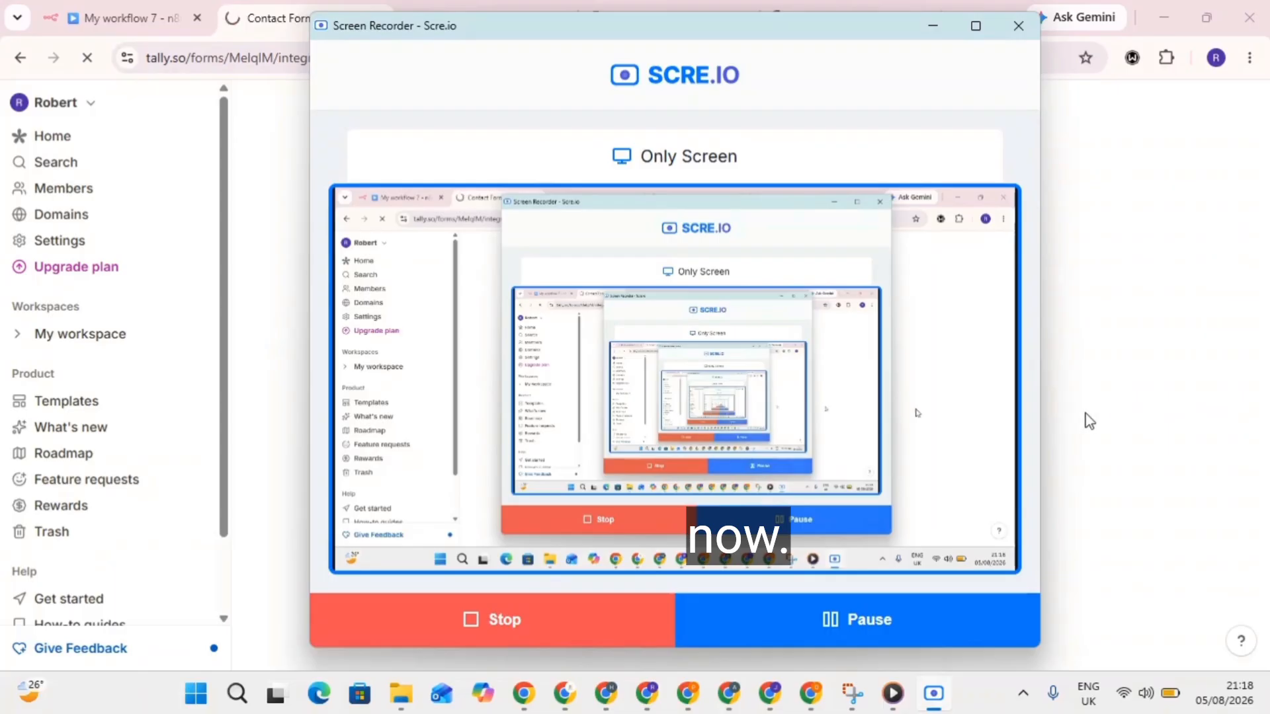
Run a test search 'jhfghjgvgg' to confirm connectivity, then return to the n8n workflow executions.
click(1088, 419)
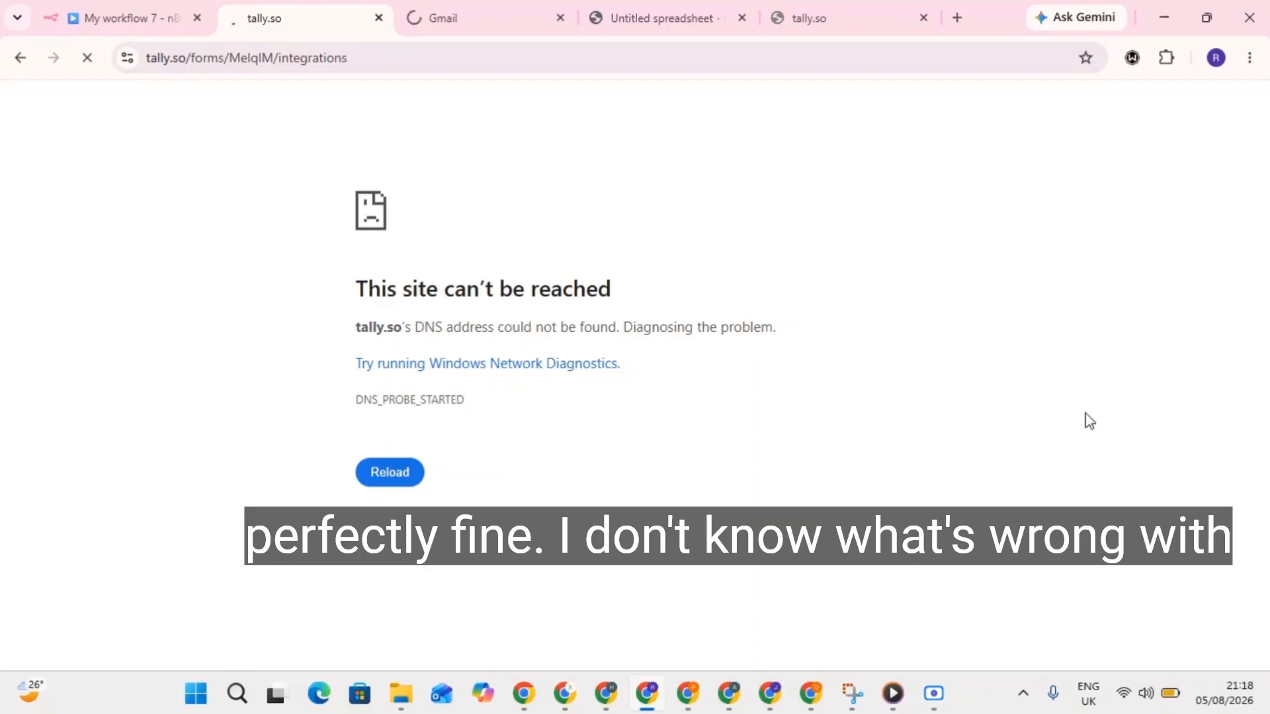
click(468, 10)
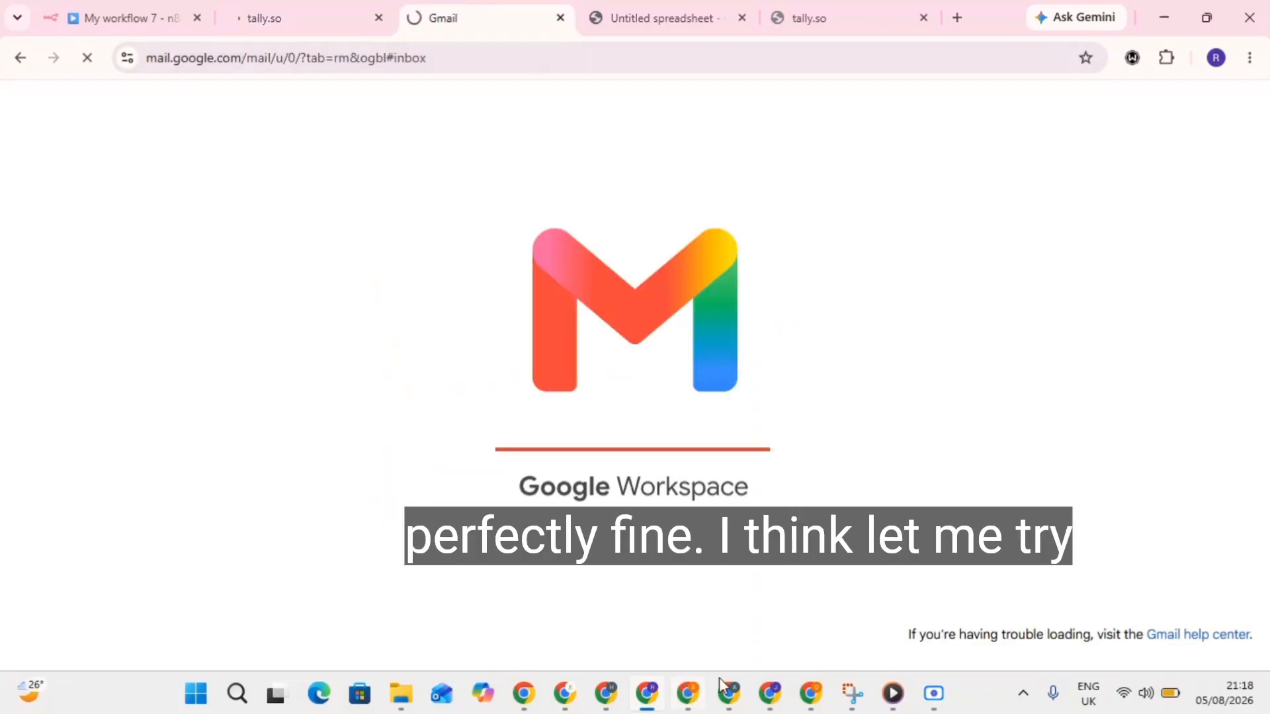
click(957, 18)
click(817, 65)
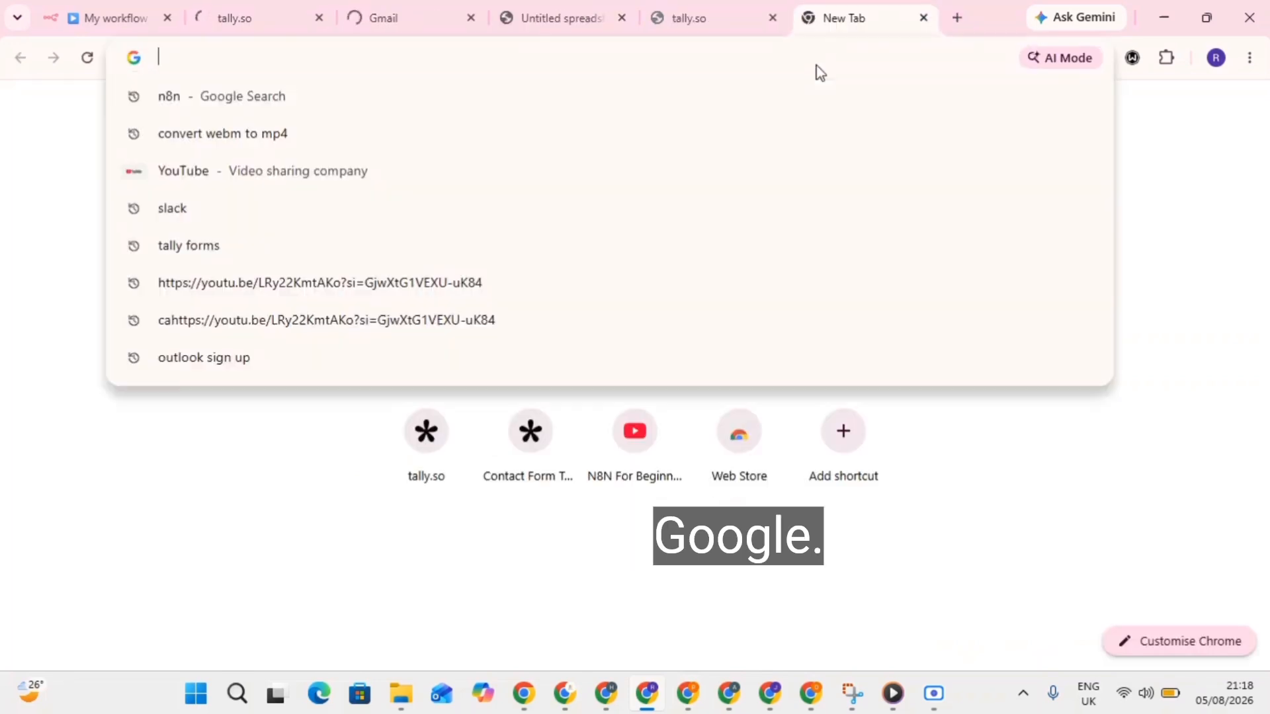
text(jhfghjgvgg)
key(Return)
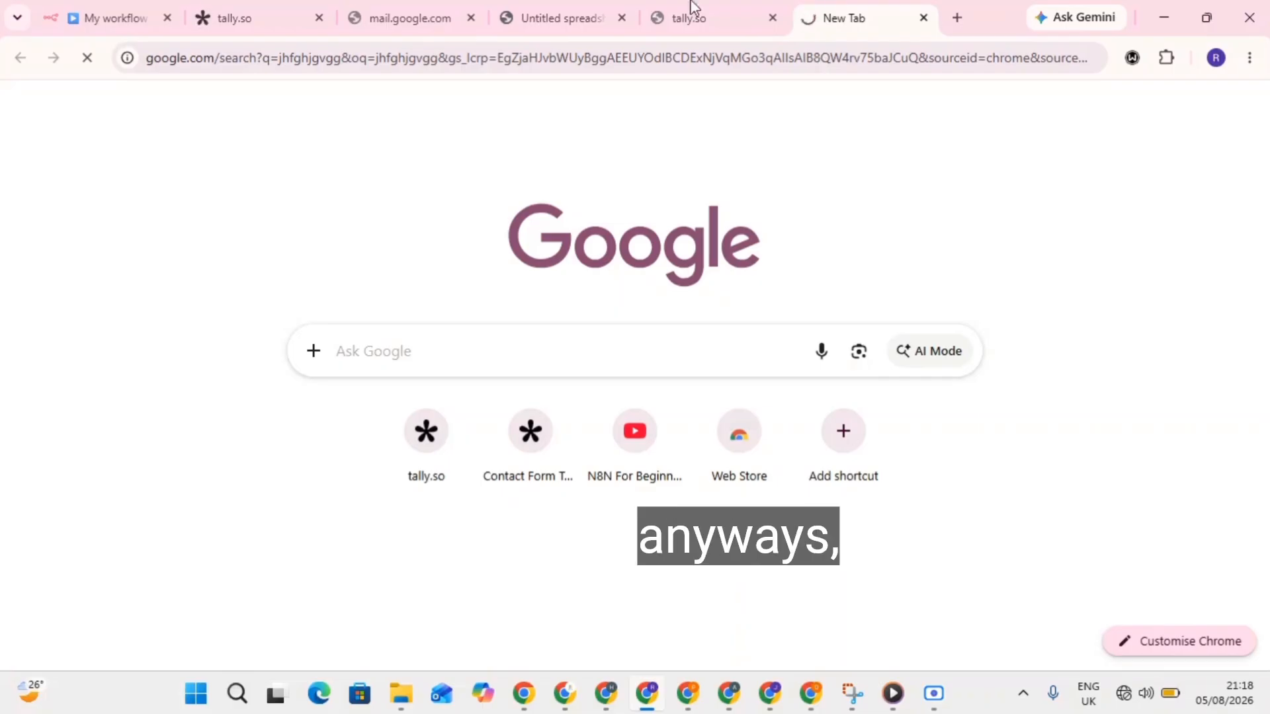
click(129, 9)
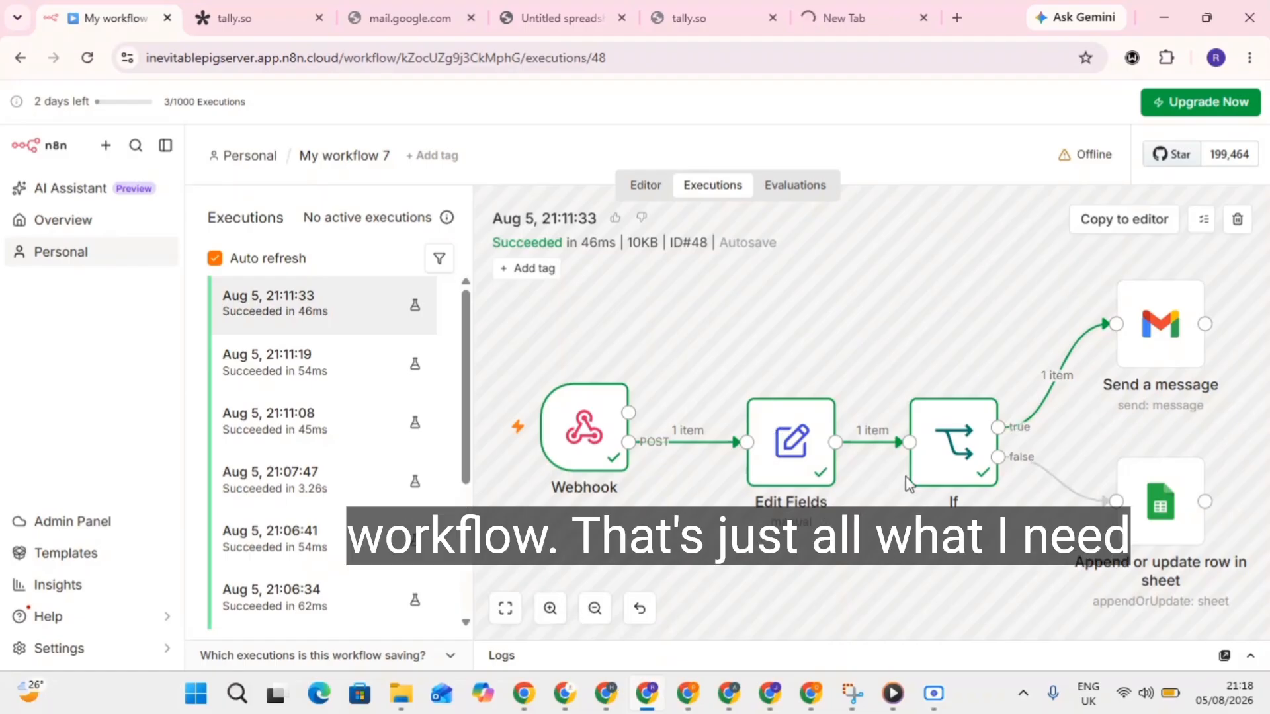
click(296, 10)
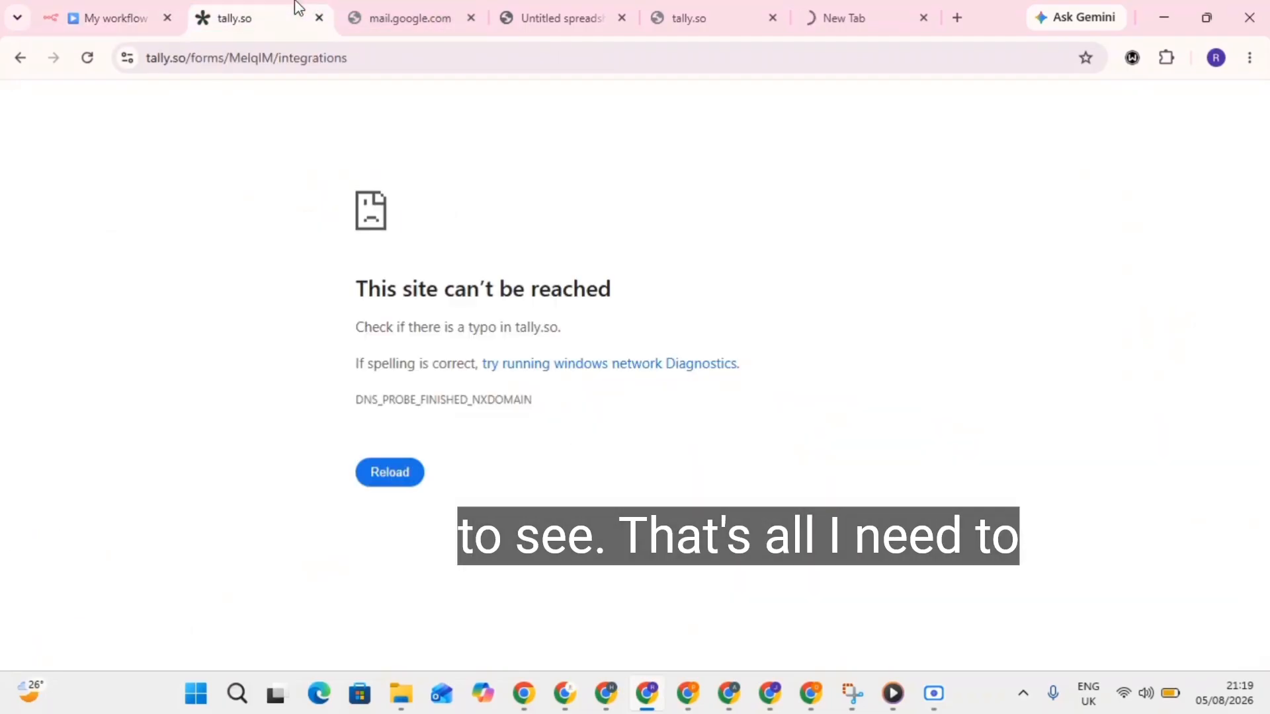
click(398, 471)
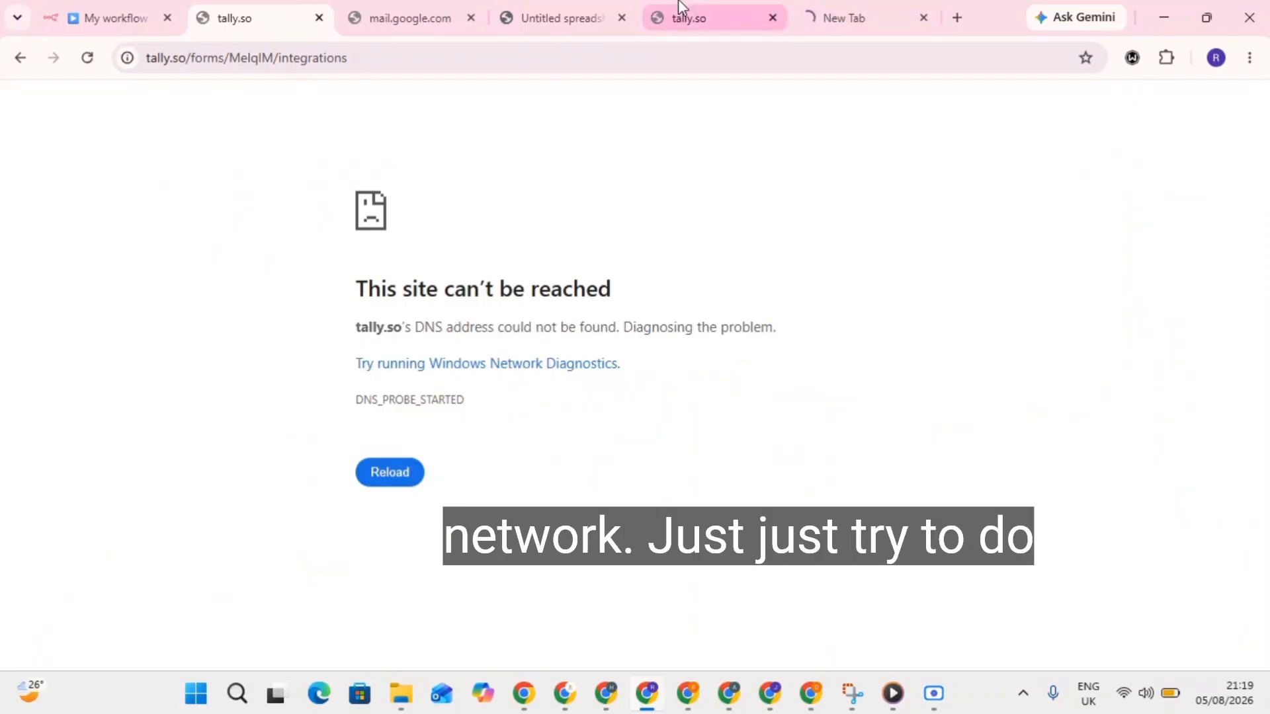
click(89, 16)
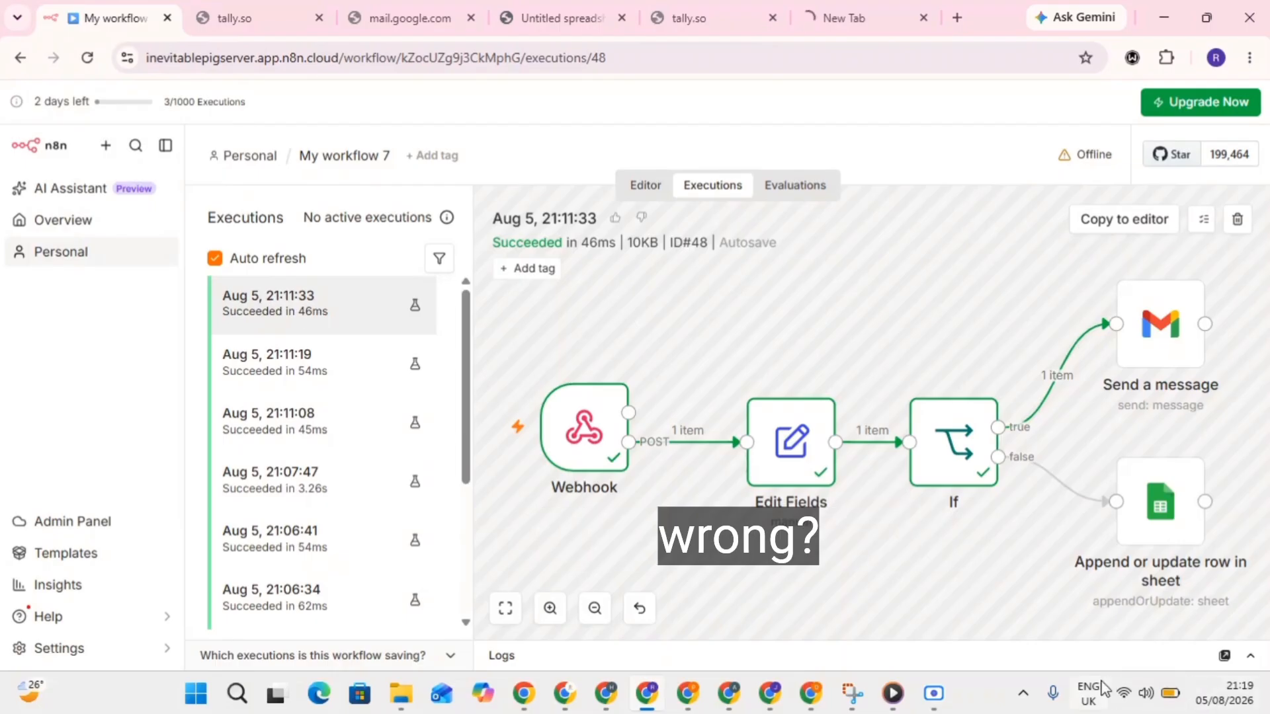
click(1096, 705)
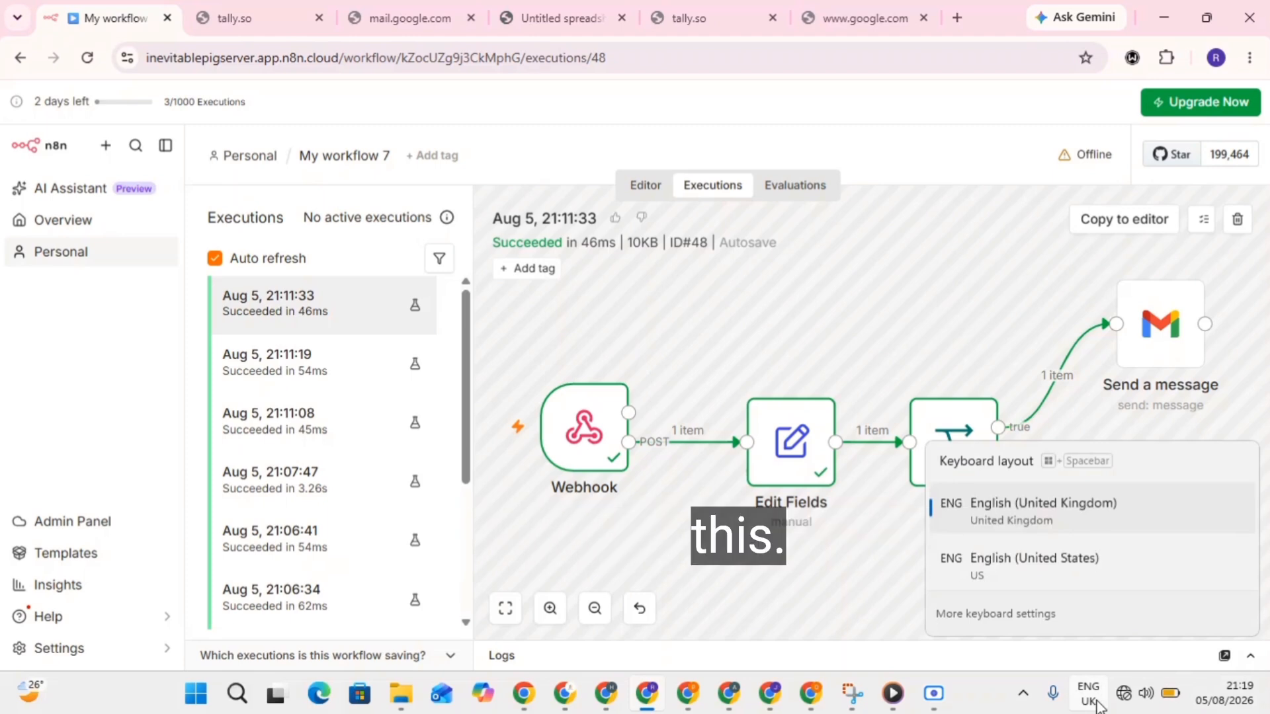
key(Escape)
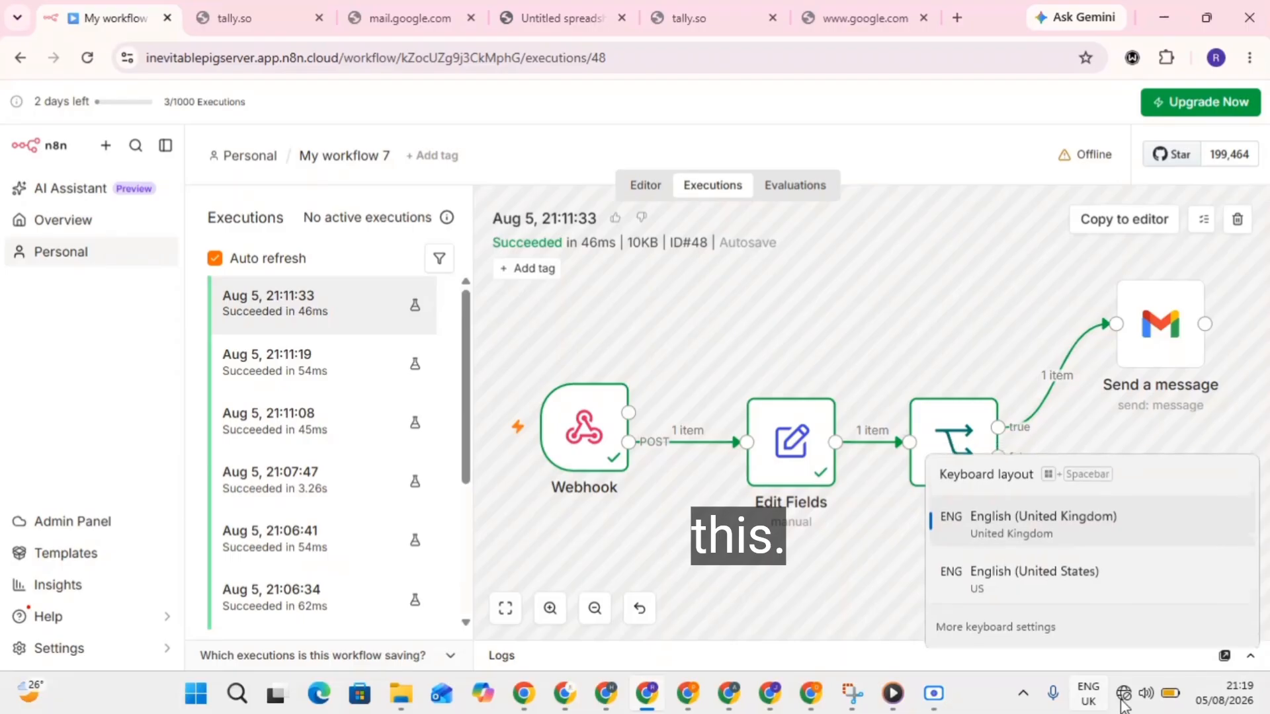
click(1171, 694)
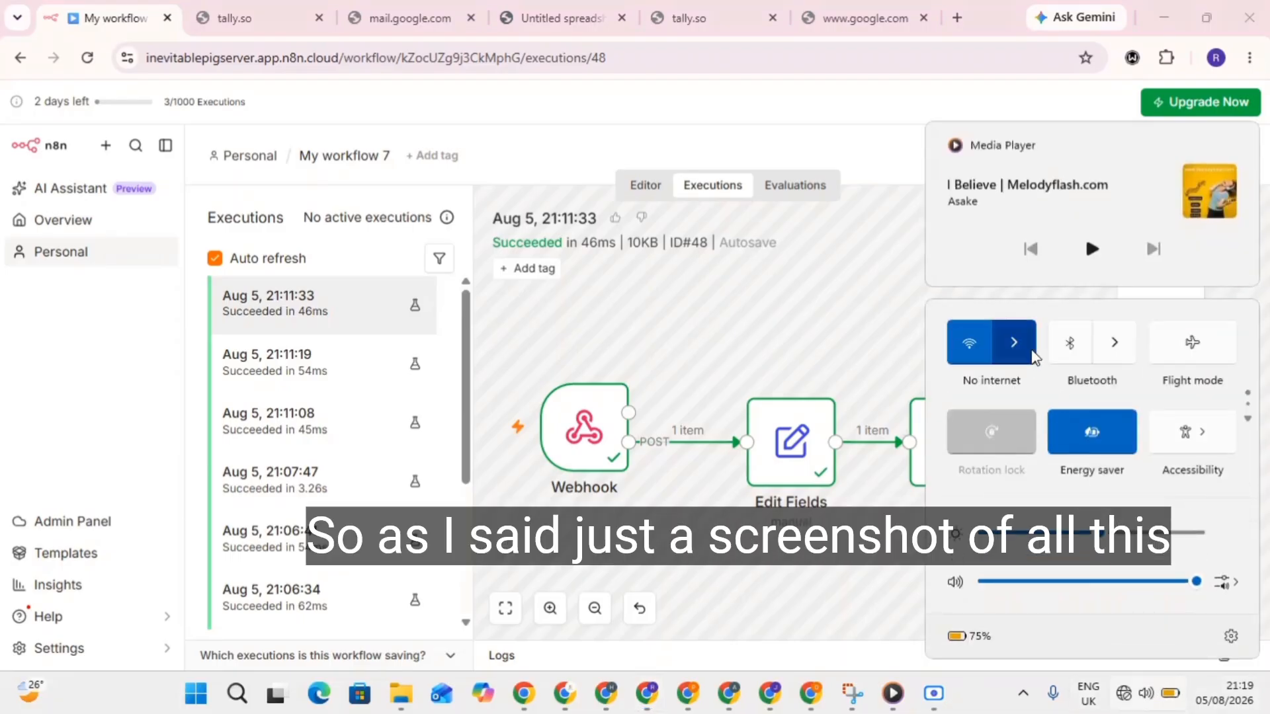
click(1031, 350)
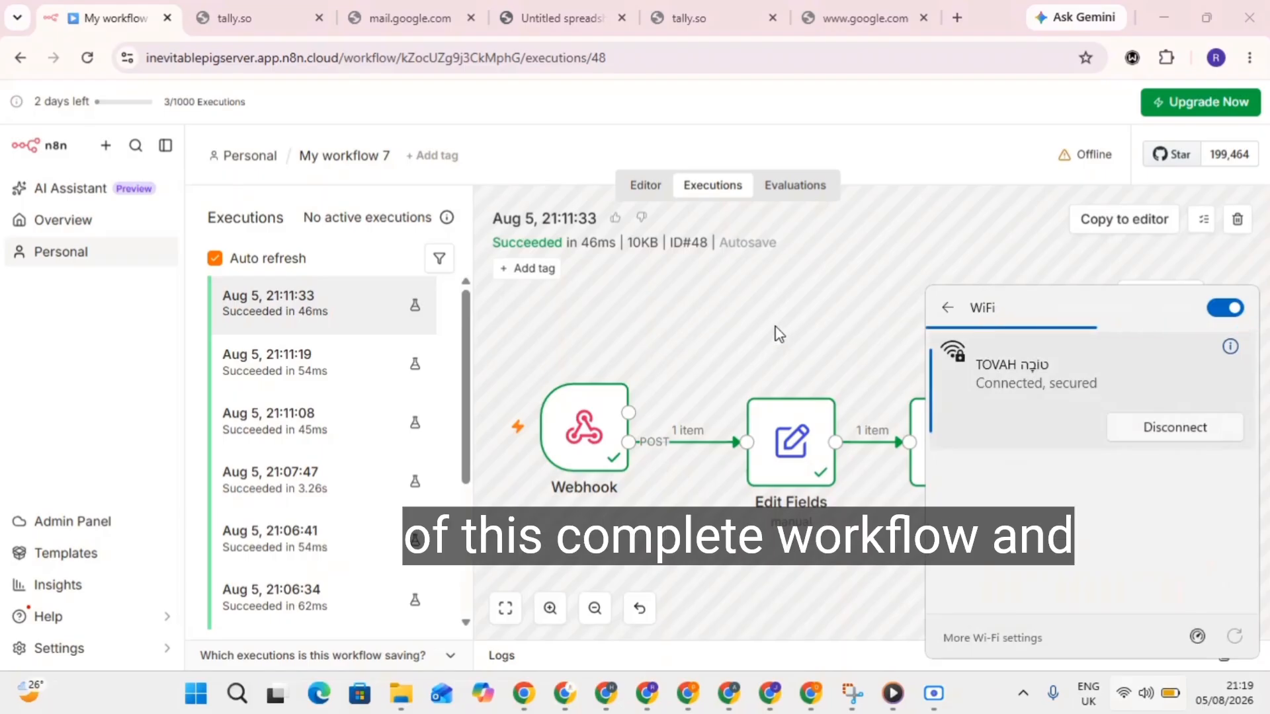
key(Escape)
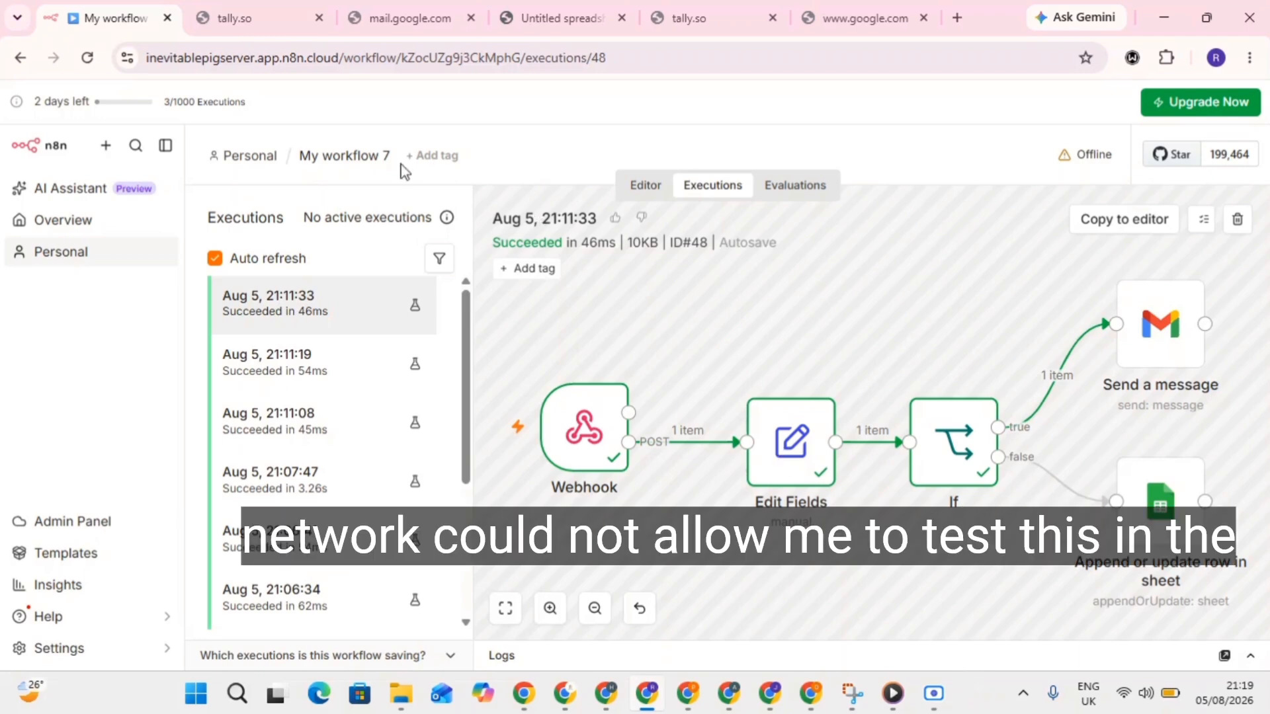
click(239, 15)
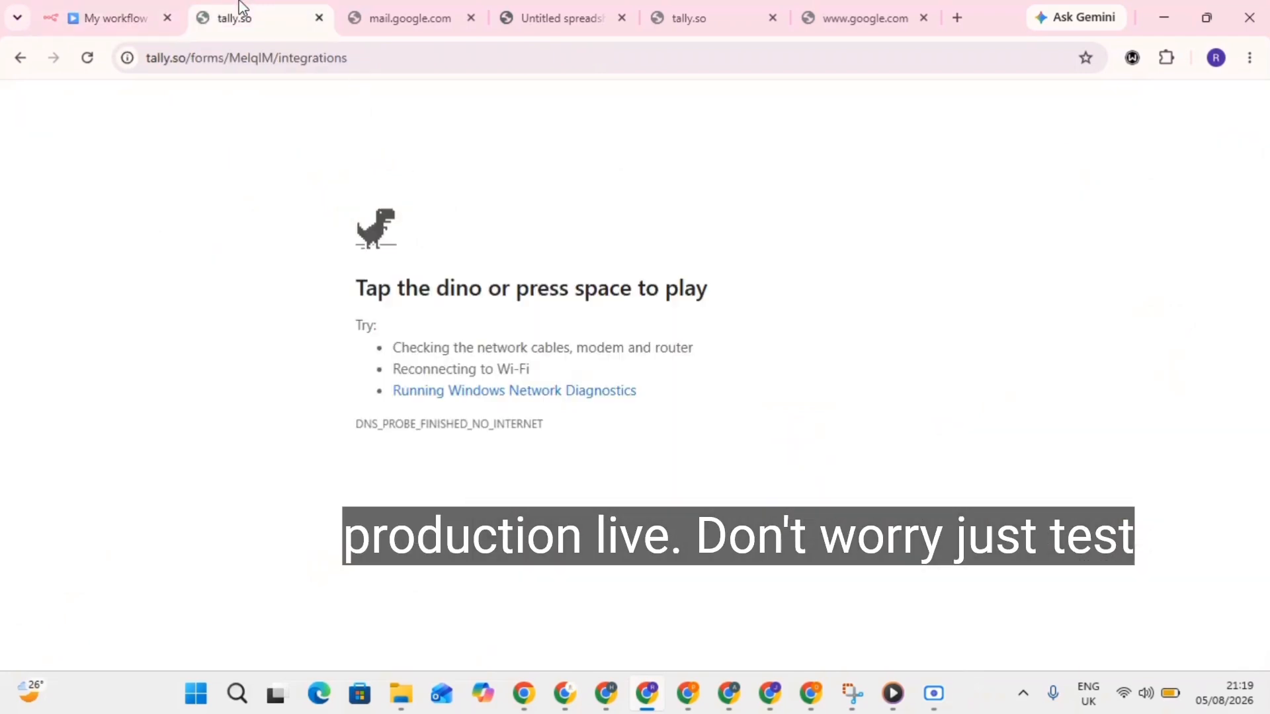
click(87, 57)
click(423, 10)
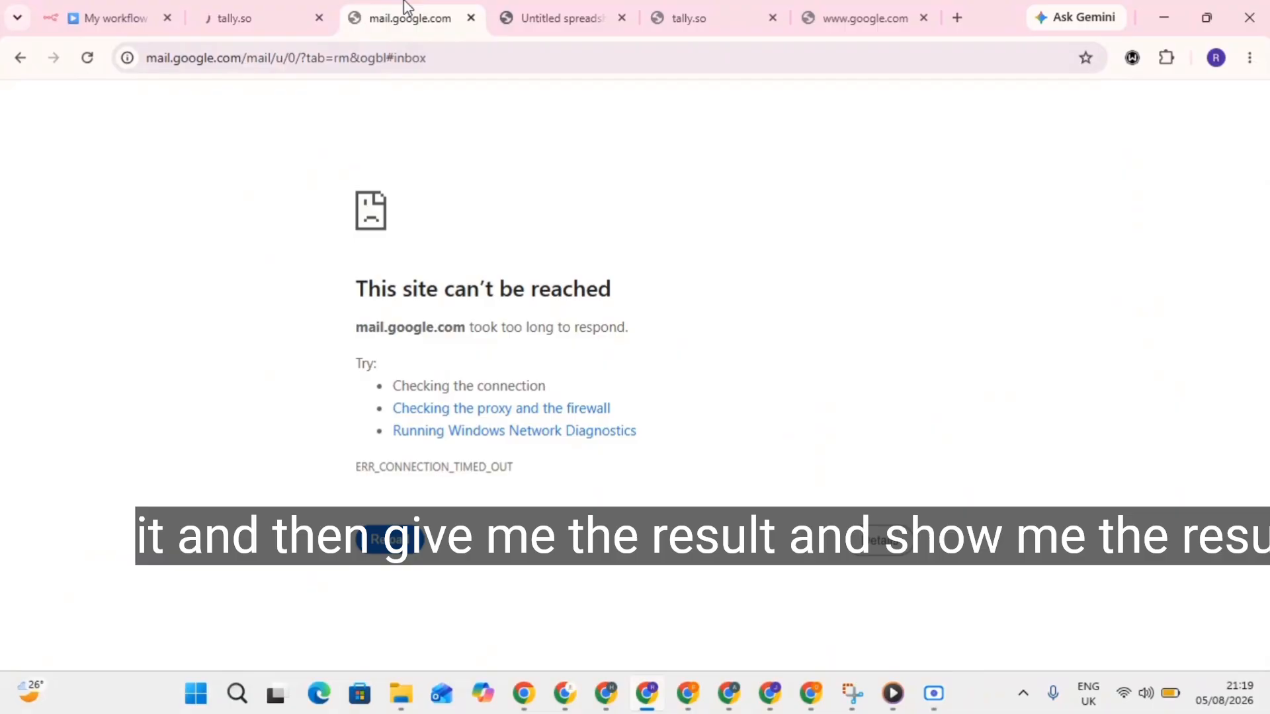
click(574, 13)
click(278, 8)
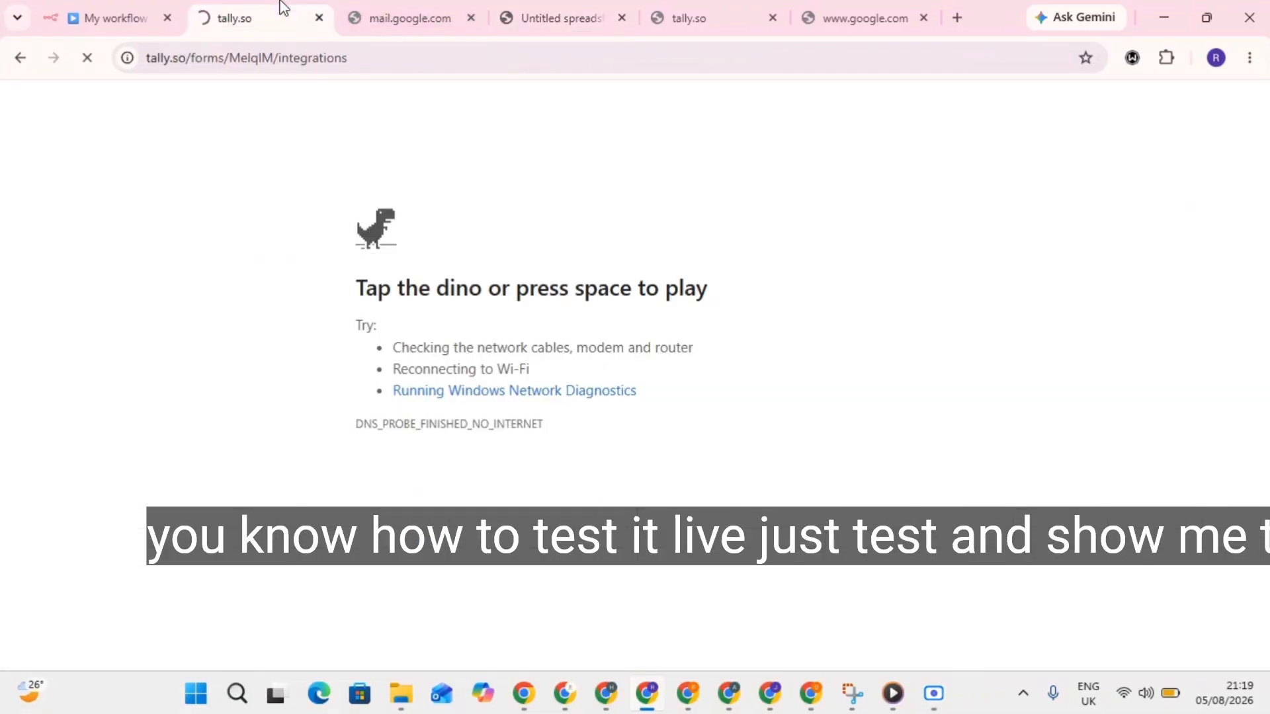
click(136, 12)
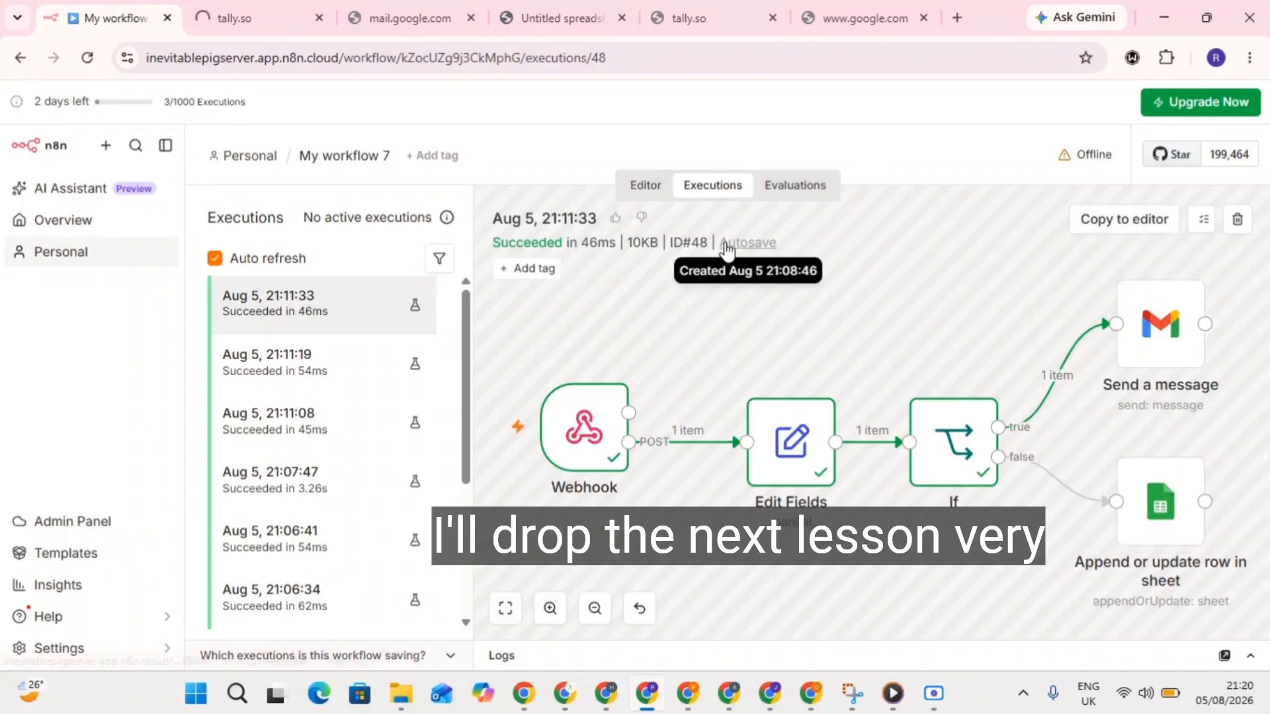